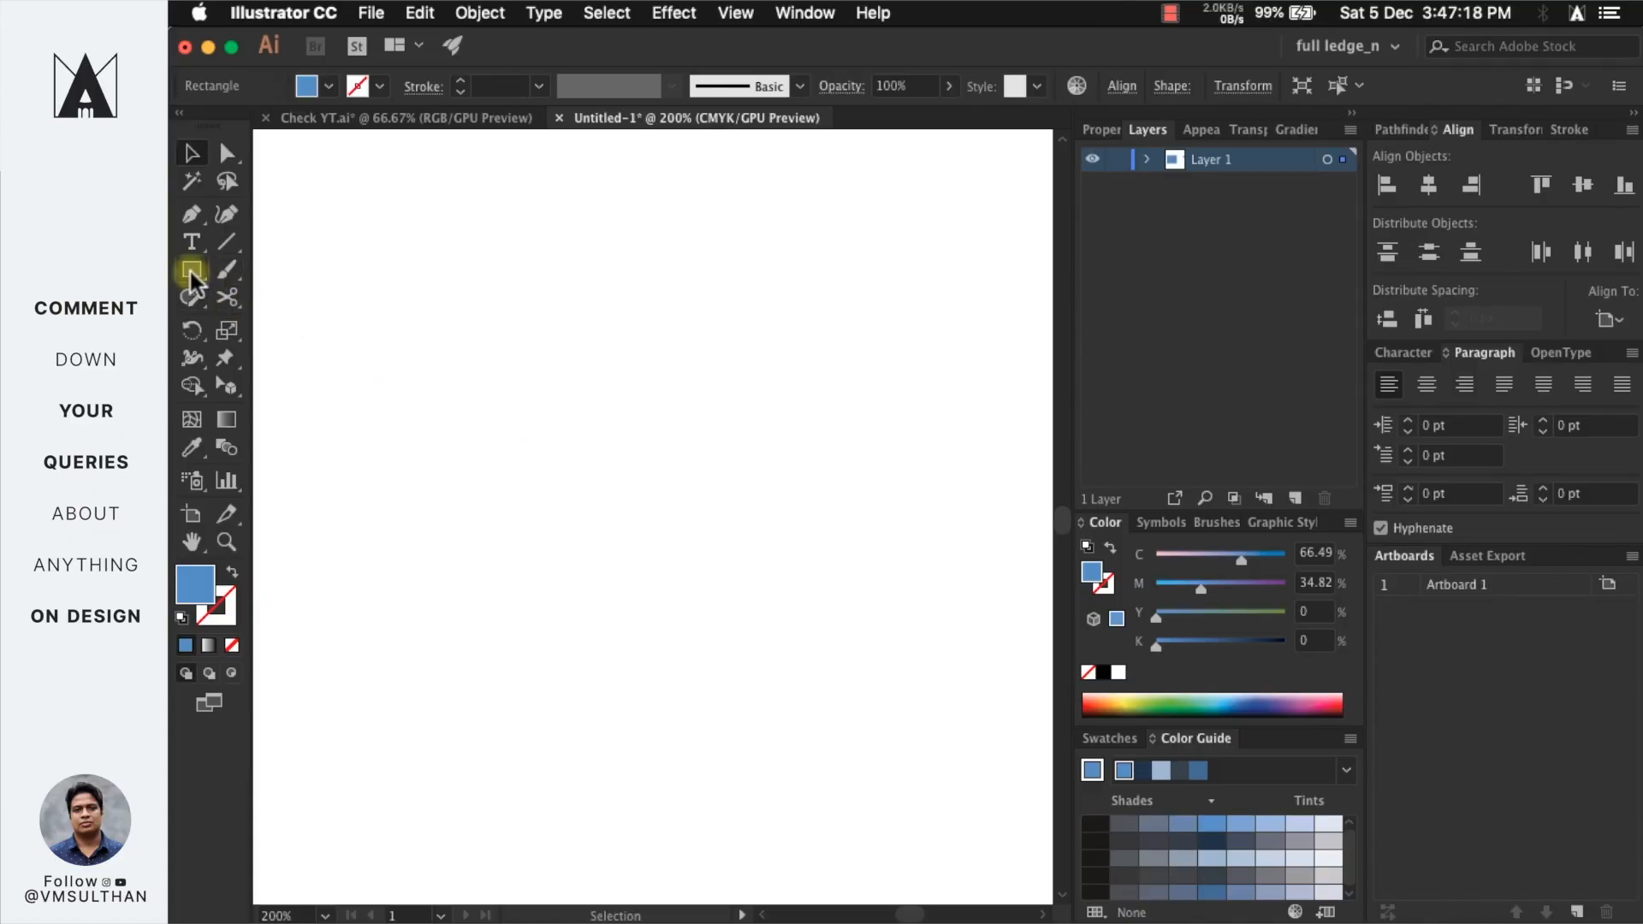
- Draw a black square with the Rectangle tool and duplicate it horizontally beside the original
{"action": "left_click", "coordinate": [192, 270]}
{"action": "left_click_drag", "start_coordinate": [572, 309], "coordinate": [748, 485]}
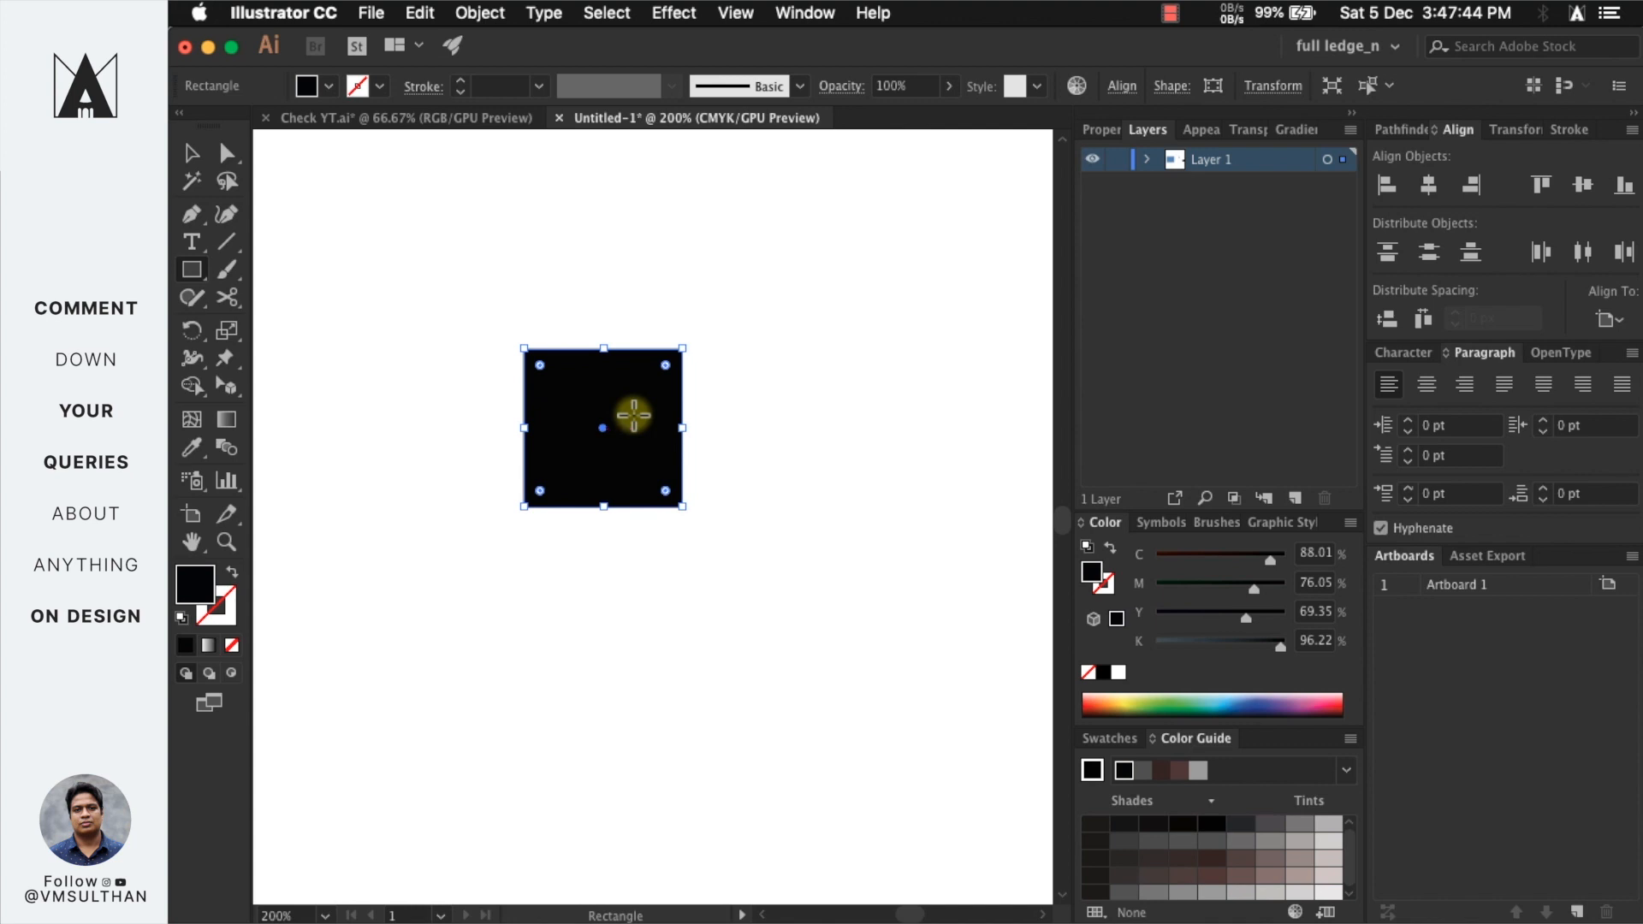
{"action": "left_click", "coordinate": [192, 154]}
{"action": "left_click_drag", "start_coordinate": [603, 430], "coordinate": [773, 428]}
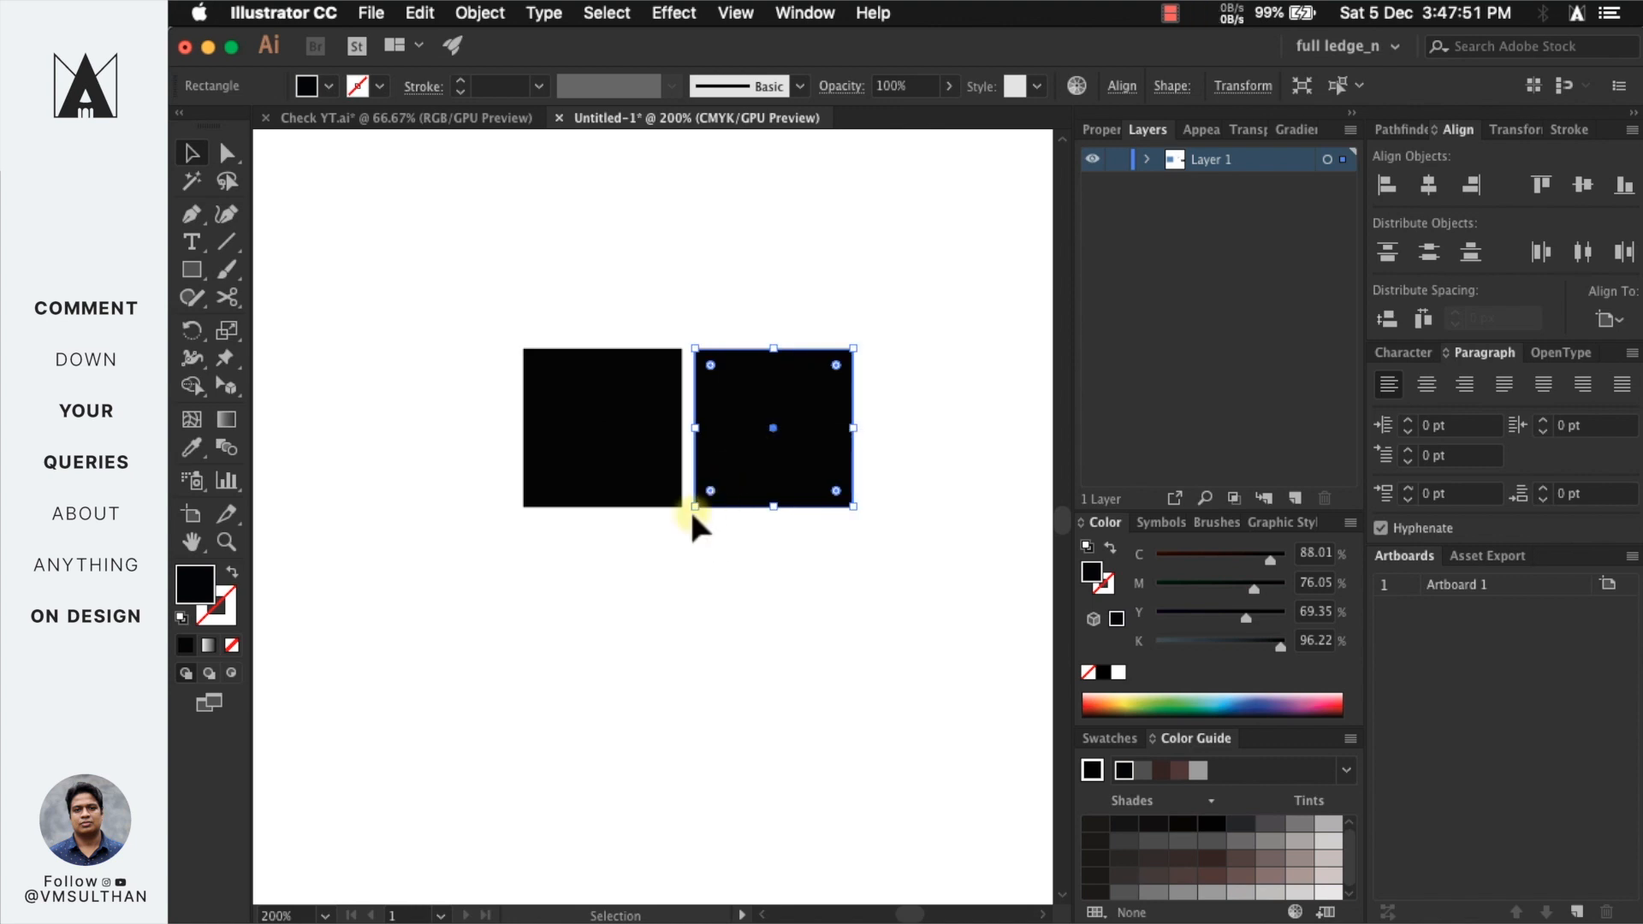
- Snap the duplicate square's lower corner against the first square, and place another copy directly on top of the first square
{"action": "key", "text": "super+equal"}
{"action": "key", "text": "super+equal"}
{"action": "key", "text": "super+equal"}
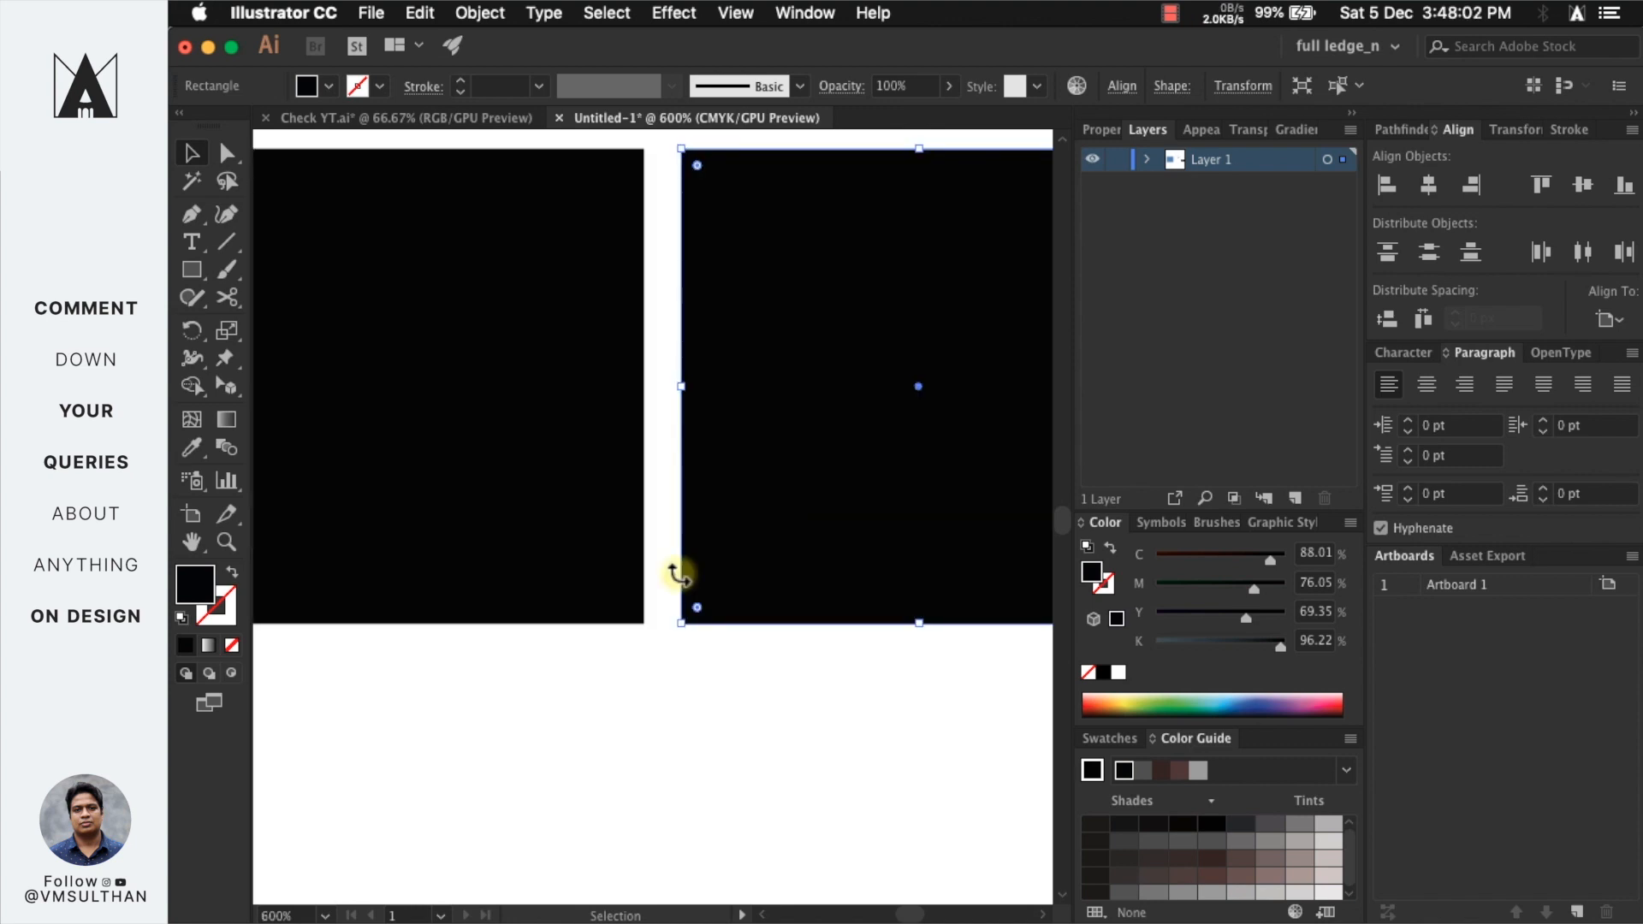
{"action": "key", "text": "a"}
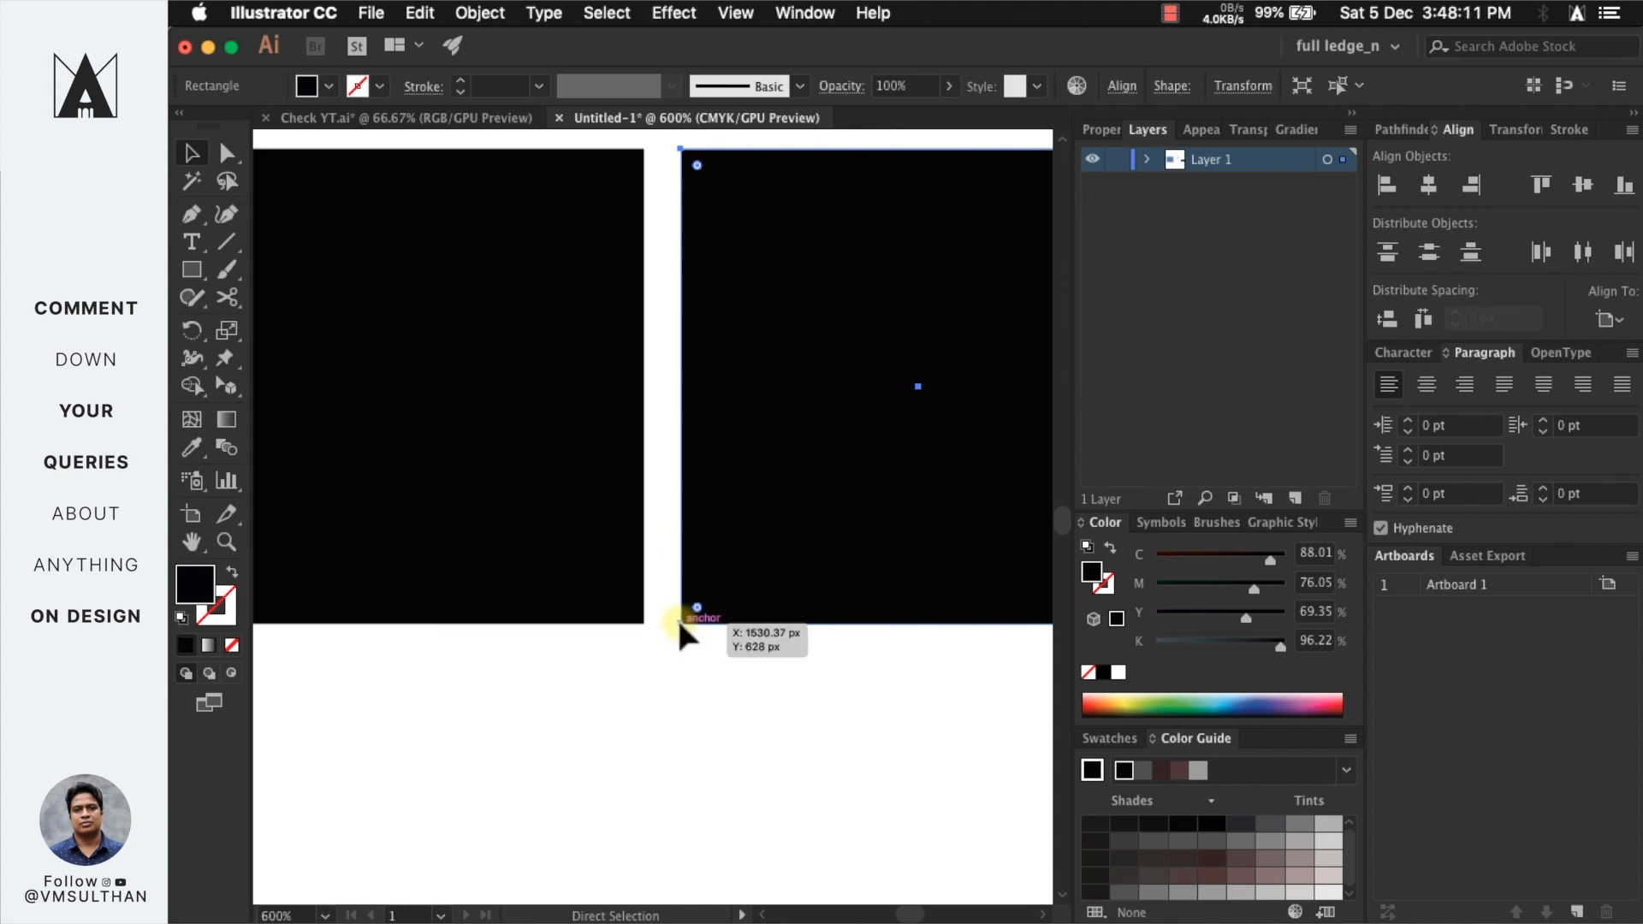
{"action": "left_click_drag", "start_coordinate": [679, 622], "coordinate": [646, 625]}
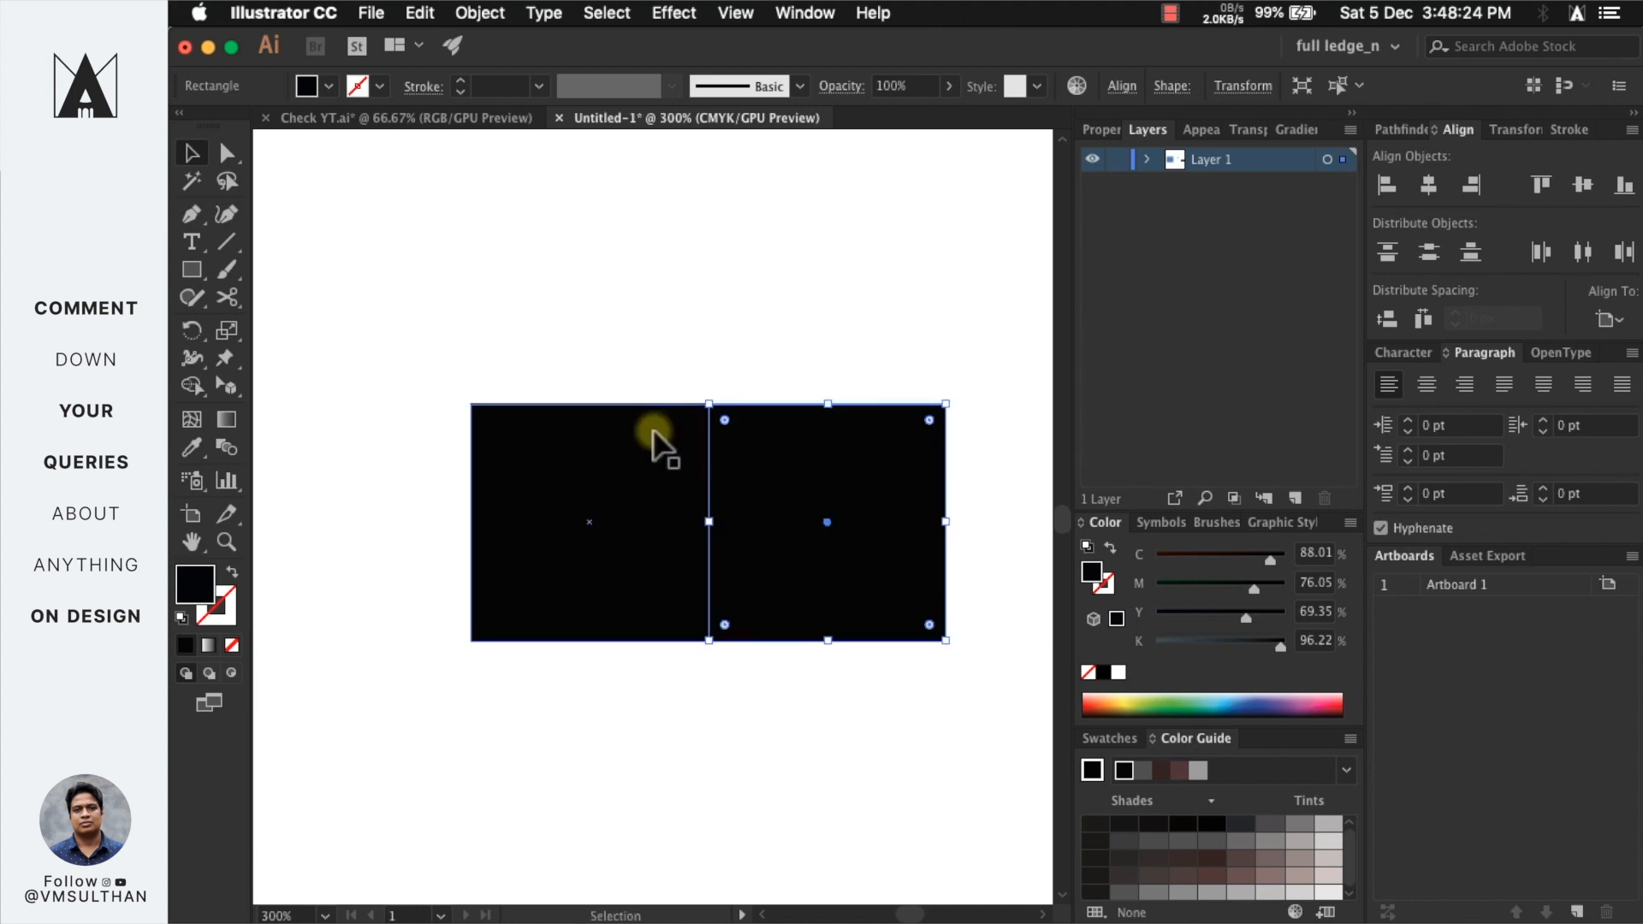
{"action": "left_click_drag", "start_coordinate": [609, 491], "coordinate": [611, 293]}
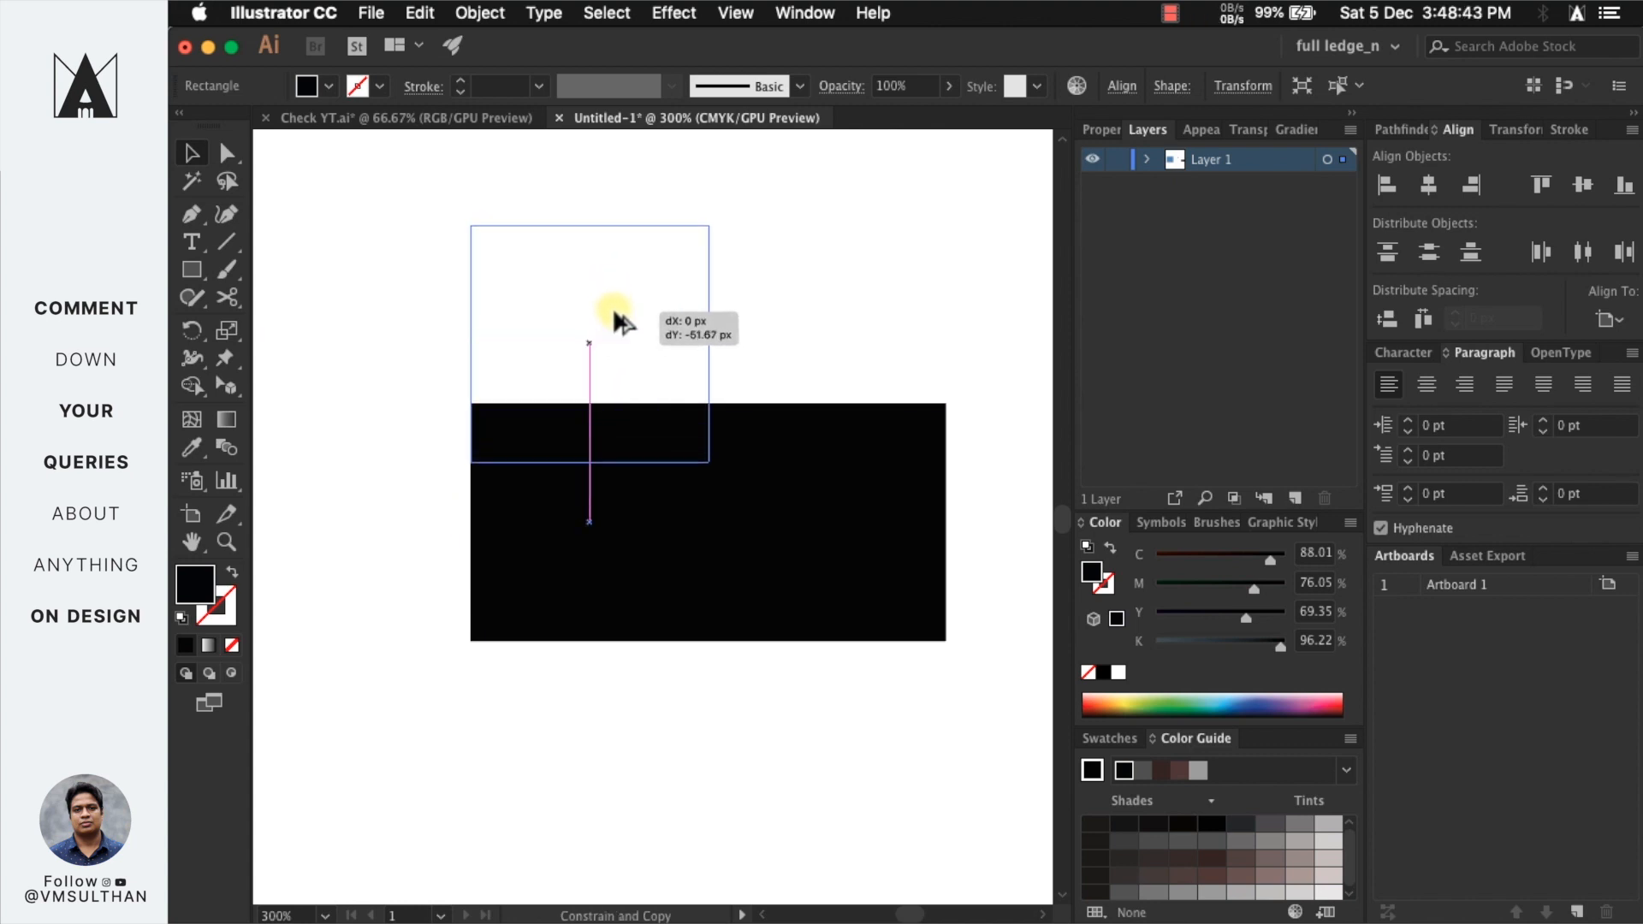
{"action": "left_click_drag", "start_coordinate": [613, 306], "coordinate": [561, 240]}
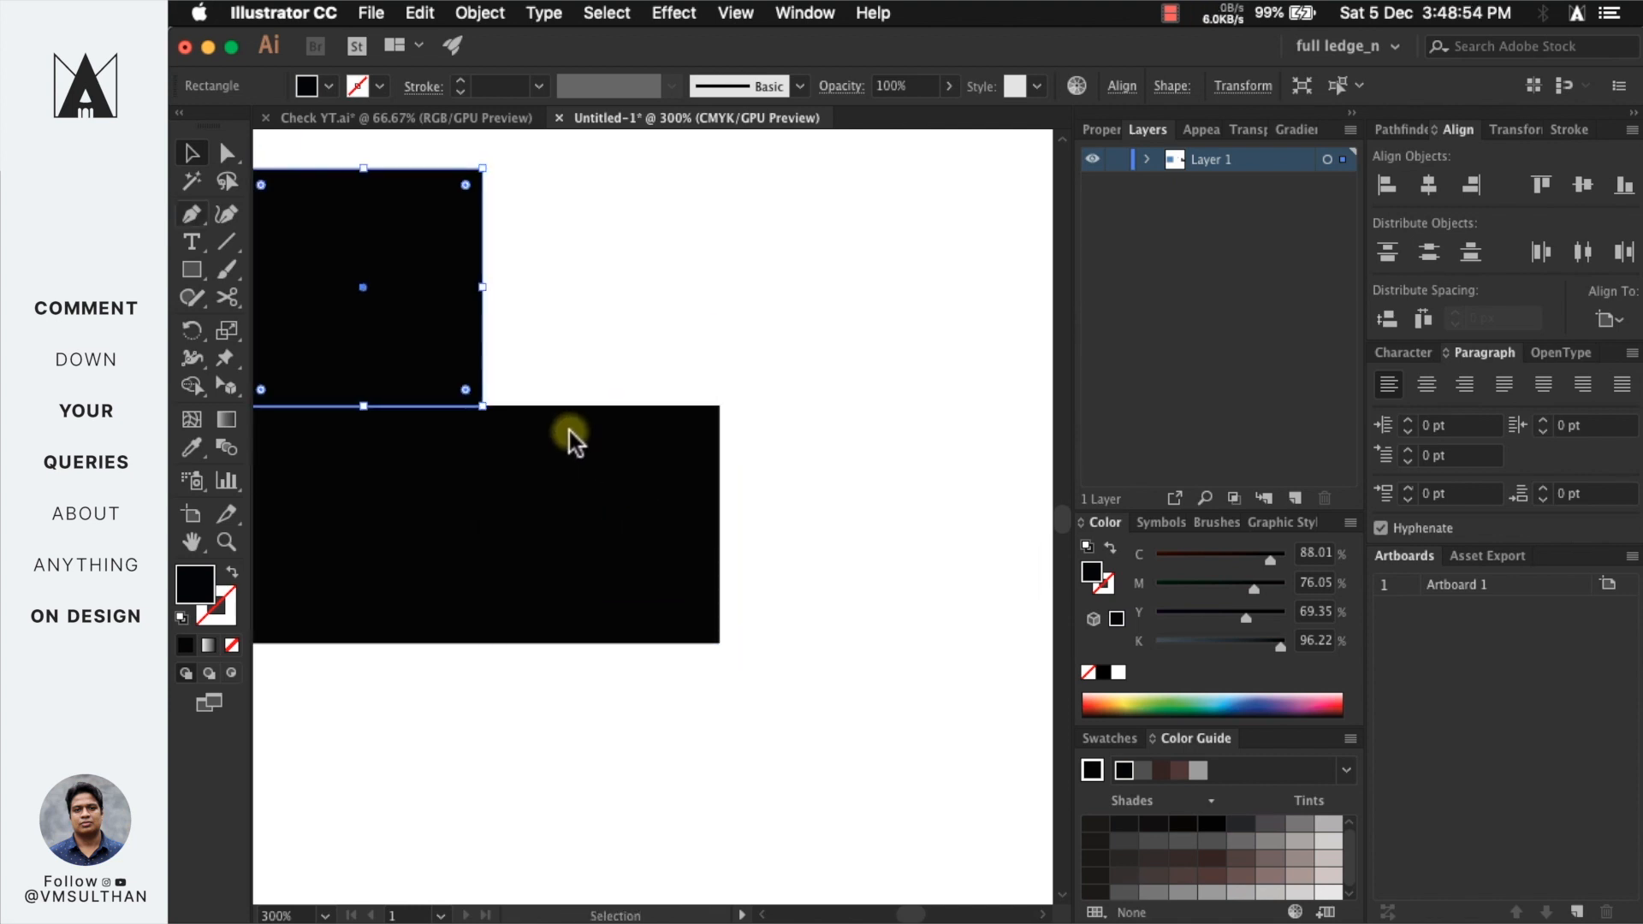
- Move the outer edge anchors of the second square diagonally up and inward to its centre, forming the cube's side face
{"action": "left_click", "coordinate": [229, 156]}
{"action": "mouse_move", "coordinate": [692, 337]}
{"action": "left_mouse_down"}
{"action": "mouse_move", "coordinate": [731, 476]}
{"action": "mouse_move", "coordinate": [836, 702]}
{"action": "left_mouse_up"}
{"action": "scroll", "coordinate": [717, 633], "scroll_direction": "up", "scroll_amount": 2}
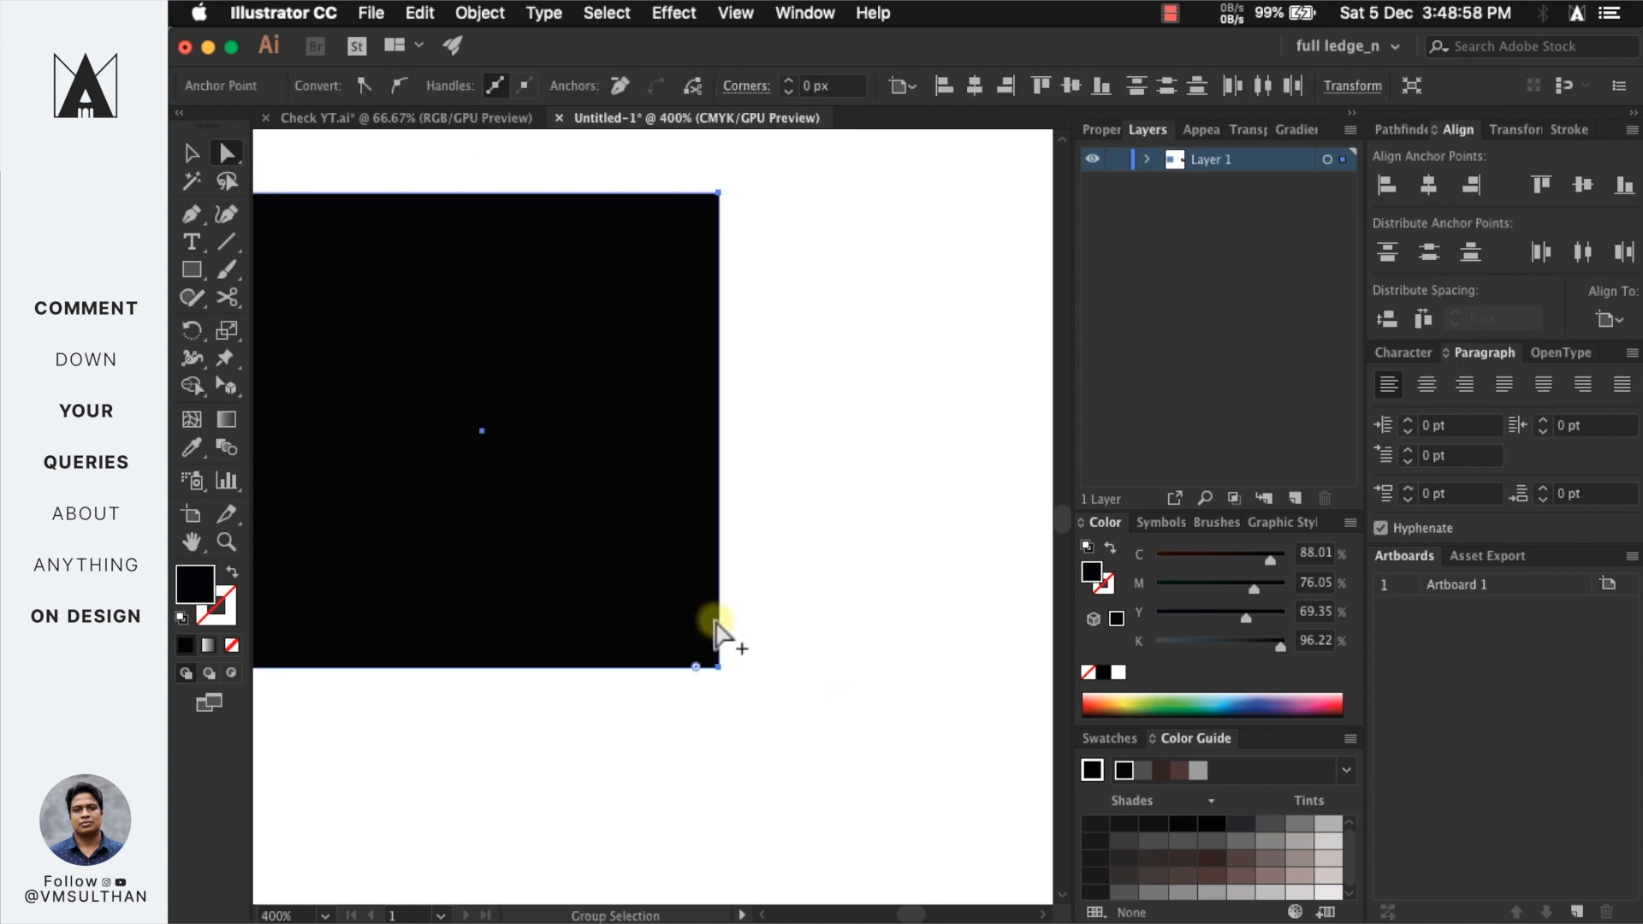
{"action": "left_click_drag", "start_coordinate": [717, 660], "coordinate": [481, 435]}
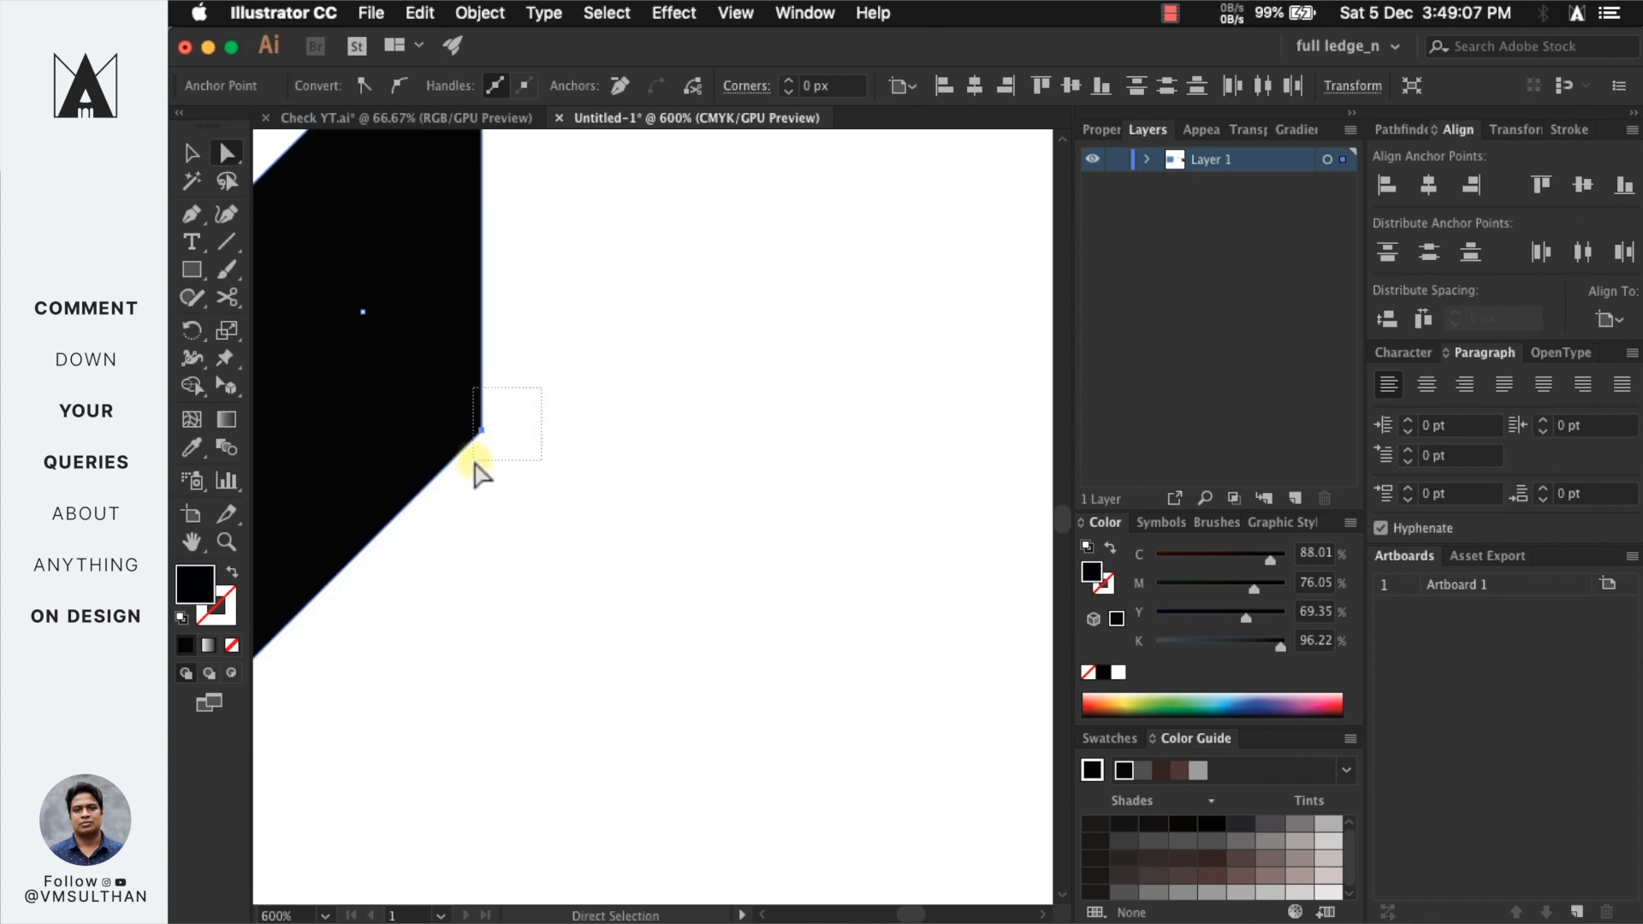
- With Snap to Point enabled, skew the upper square into the cube's top face by moving its upper anchors to the side face's top corner
{"action": "left_click", "coordinate": [736, 12]}
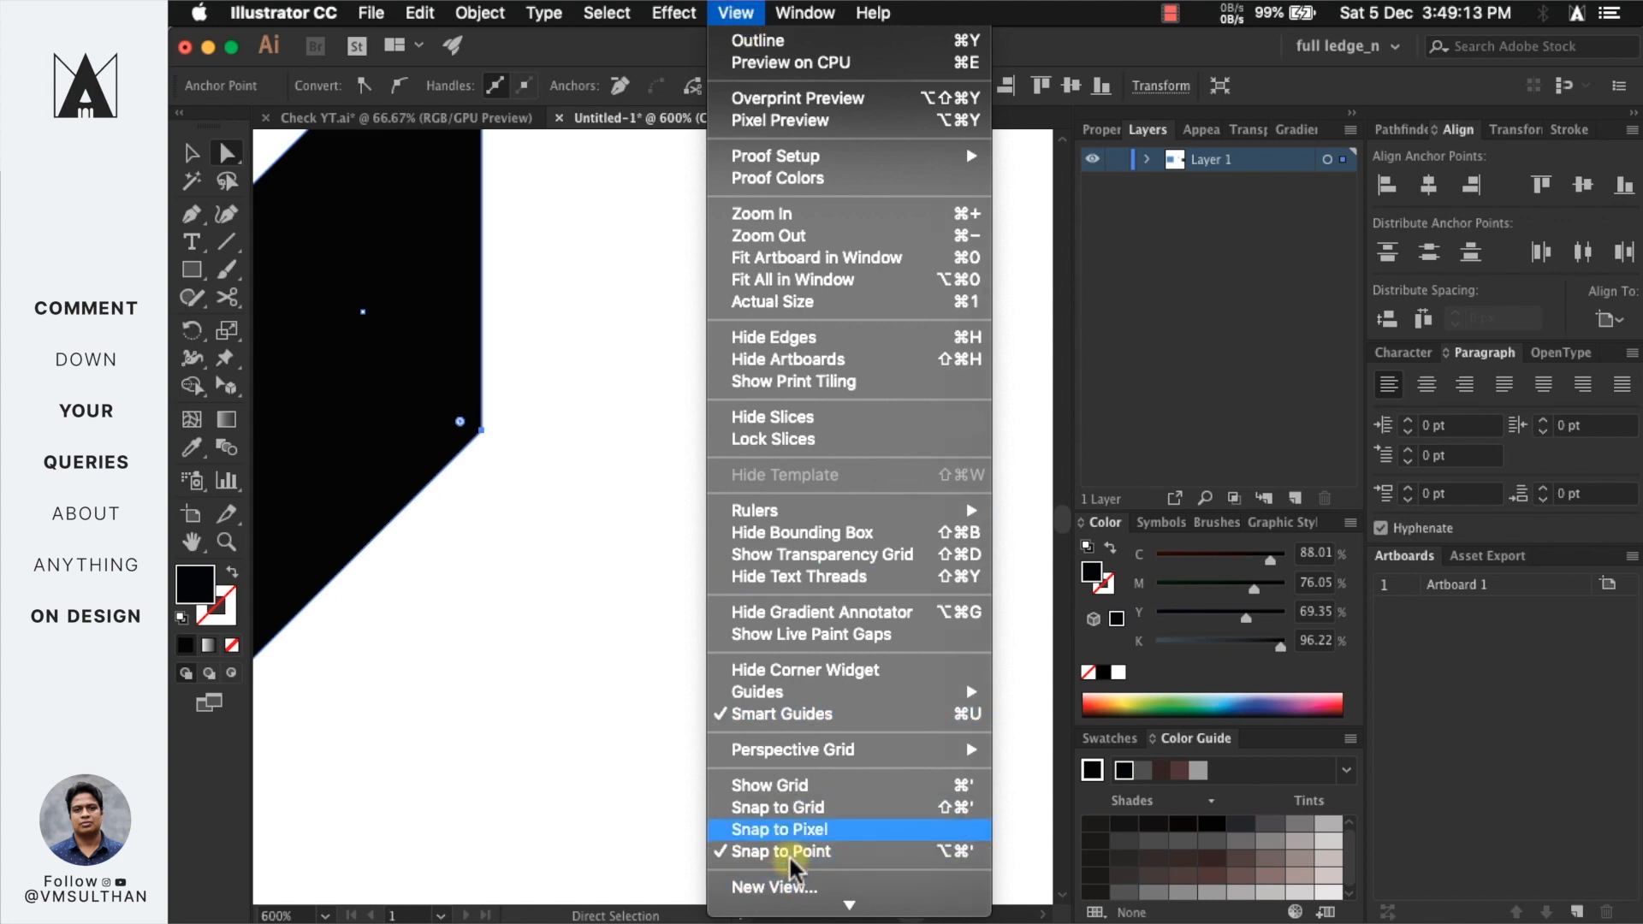
{"action": "left_click", "coordinate": [586, 348]}
{"action": "left_click_drag", "start_coordinate": [587, 349], "coordinate": [825, 752]}
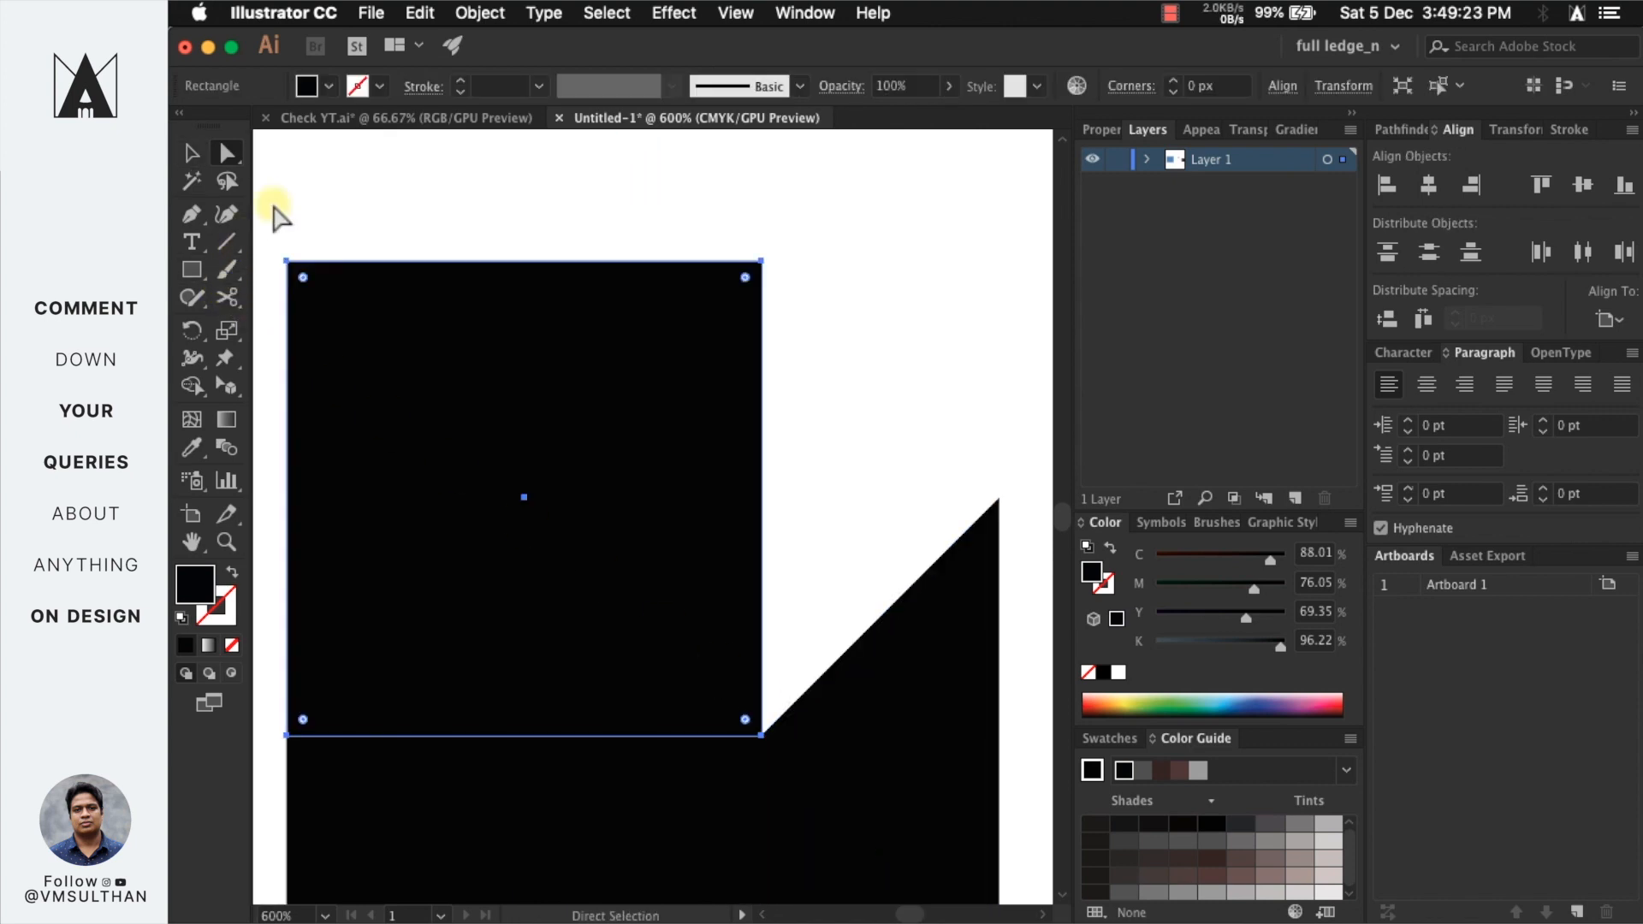
{"action": "left_click_drag", "start_coordinate": [272, 203], "coordinate": [1032, 502]}
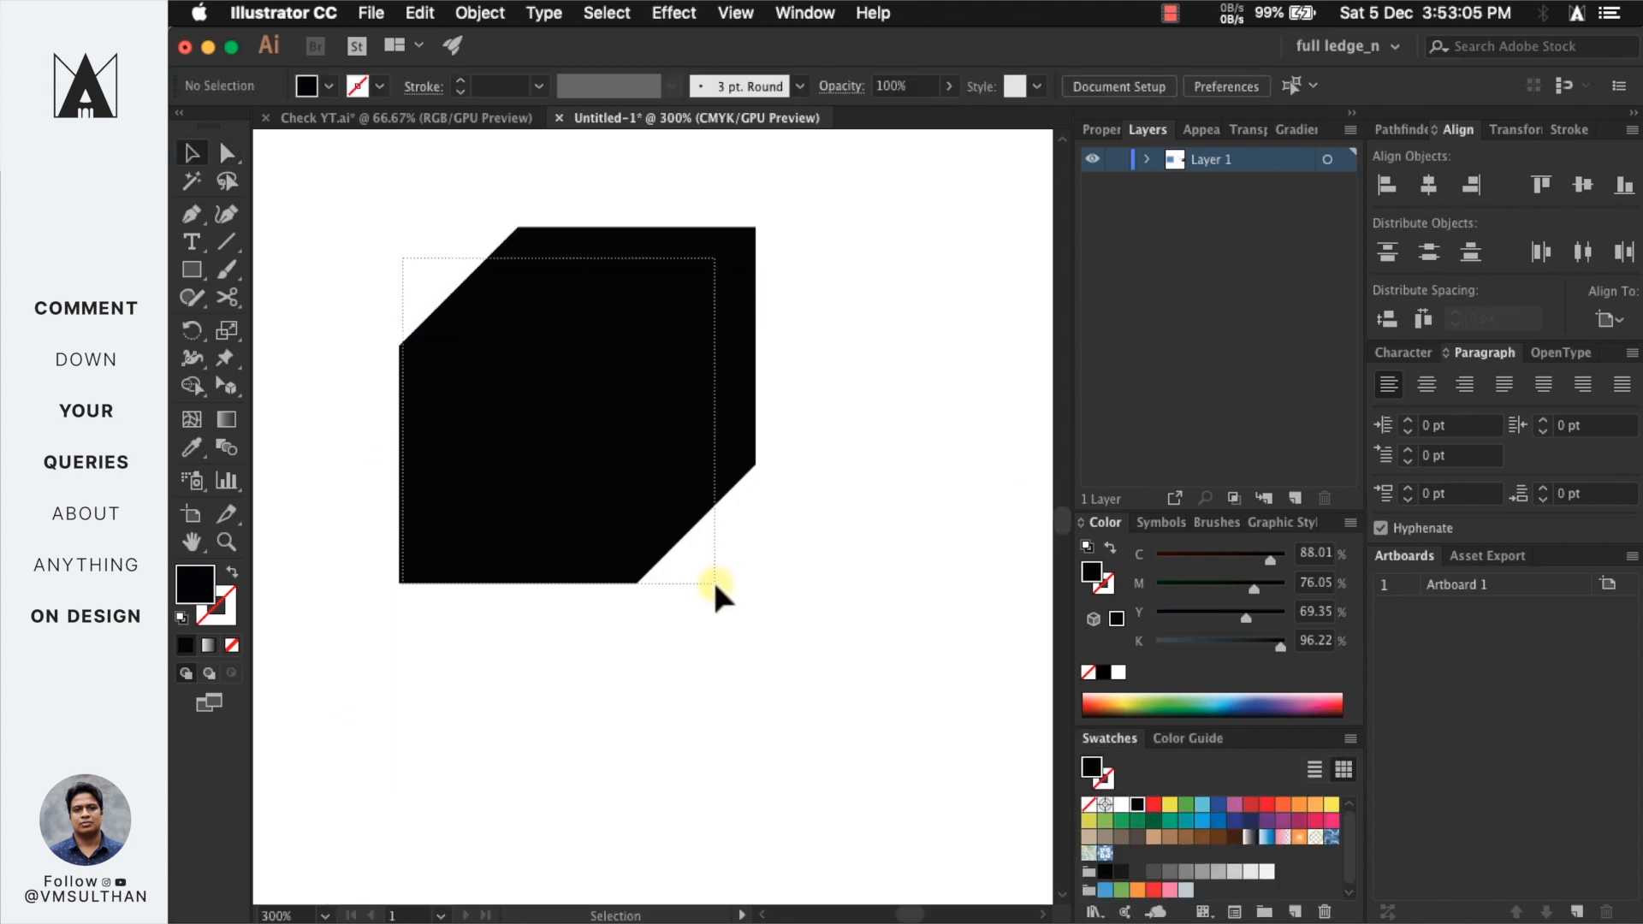
- Move the whole cube down, and fill its top face with the blue sampled from the reference square
{"action": "left_click", "coordinate": [605, 429]}
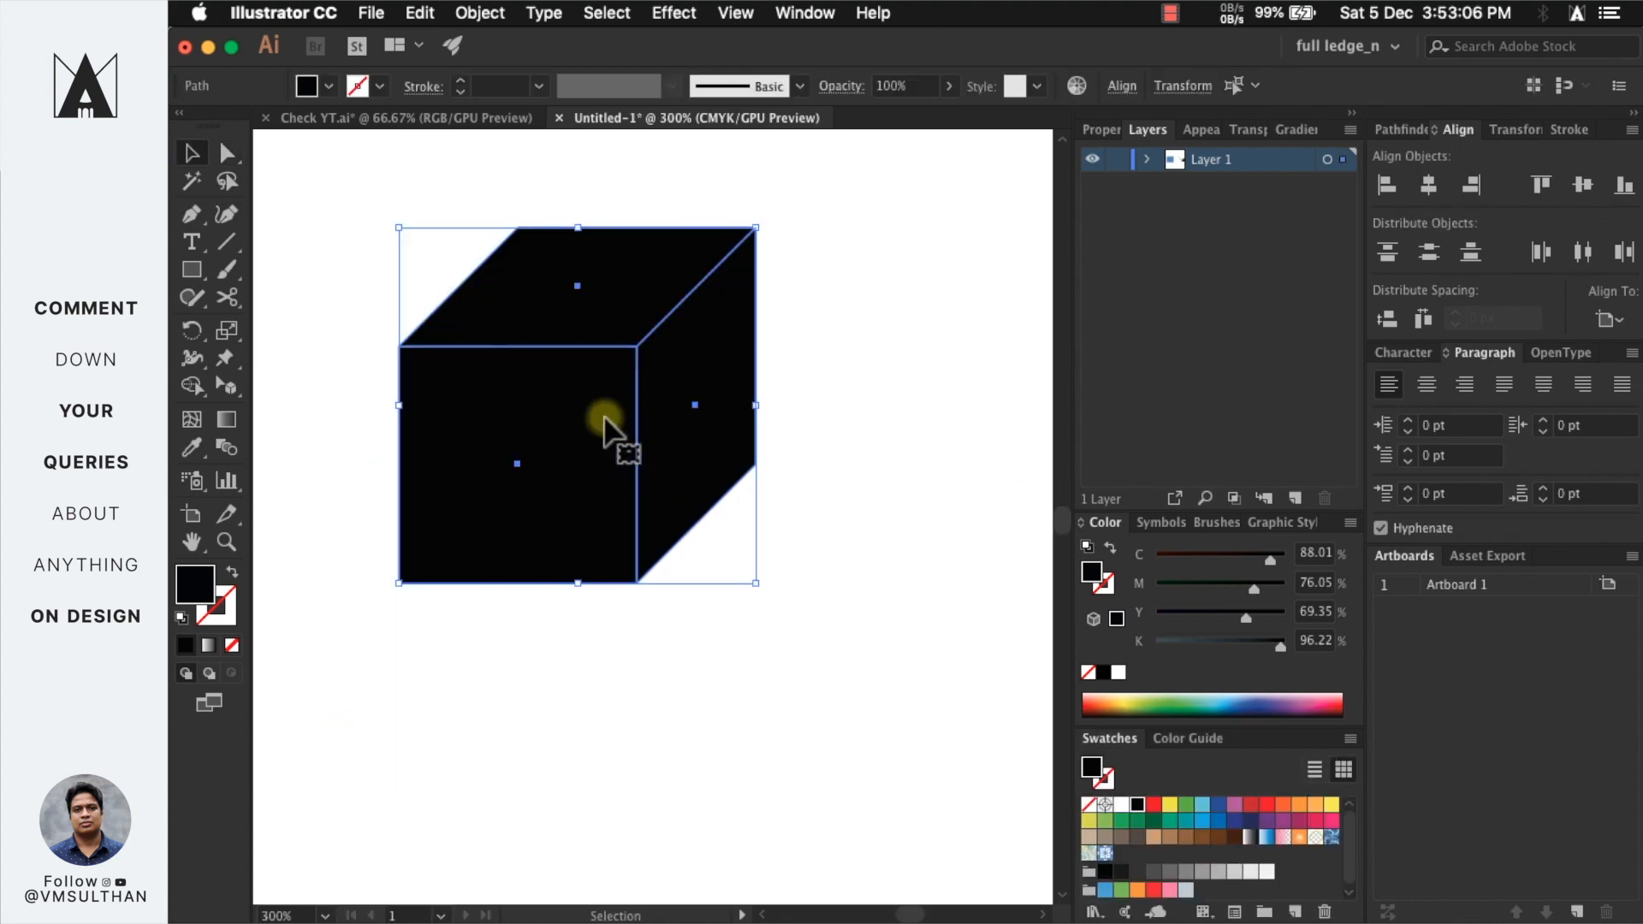
{"action": "left_click_drag", "start_coordinate": [605, 429], "coordinate": [627, 544]}
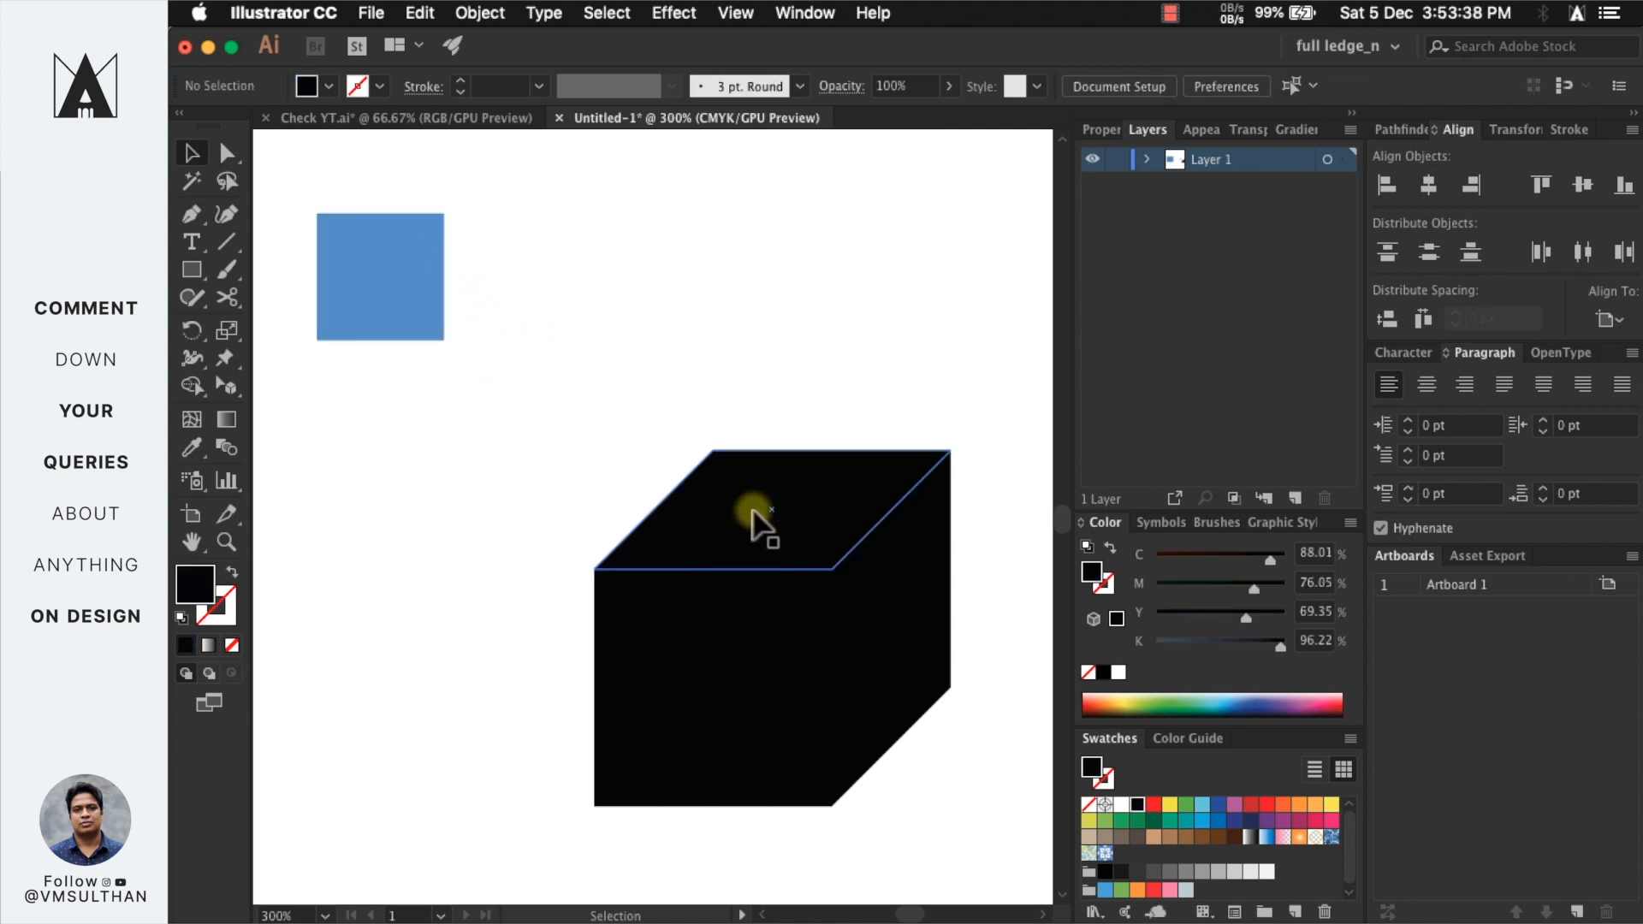
{"action": "left_click", "coordinate": [753, 522]}
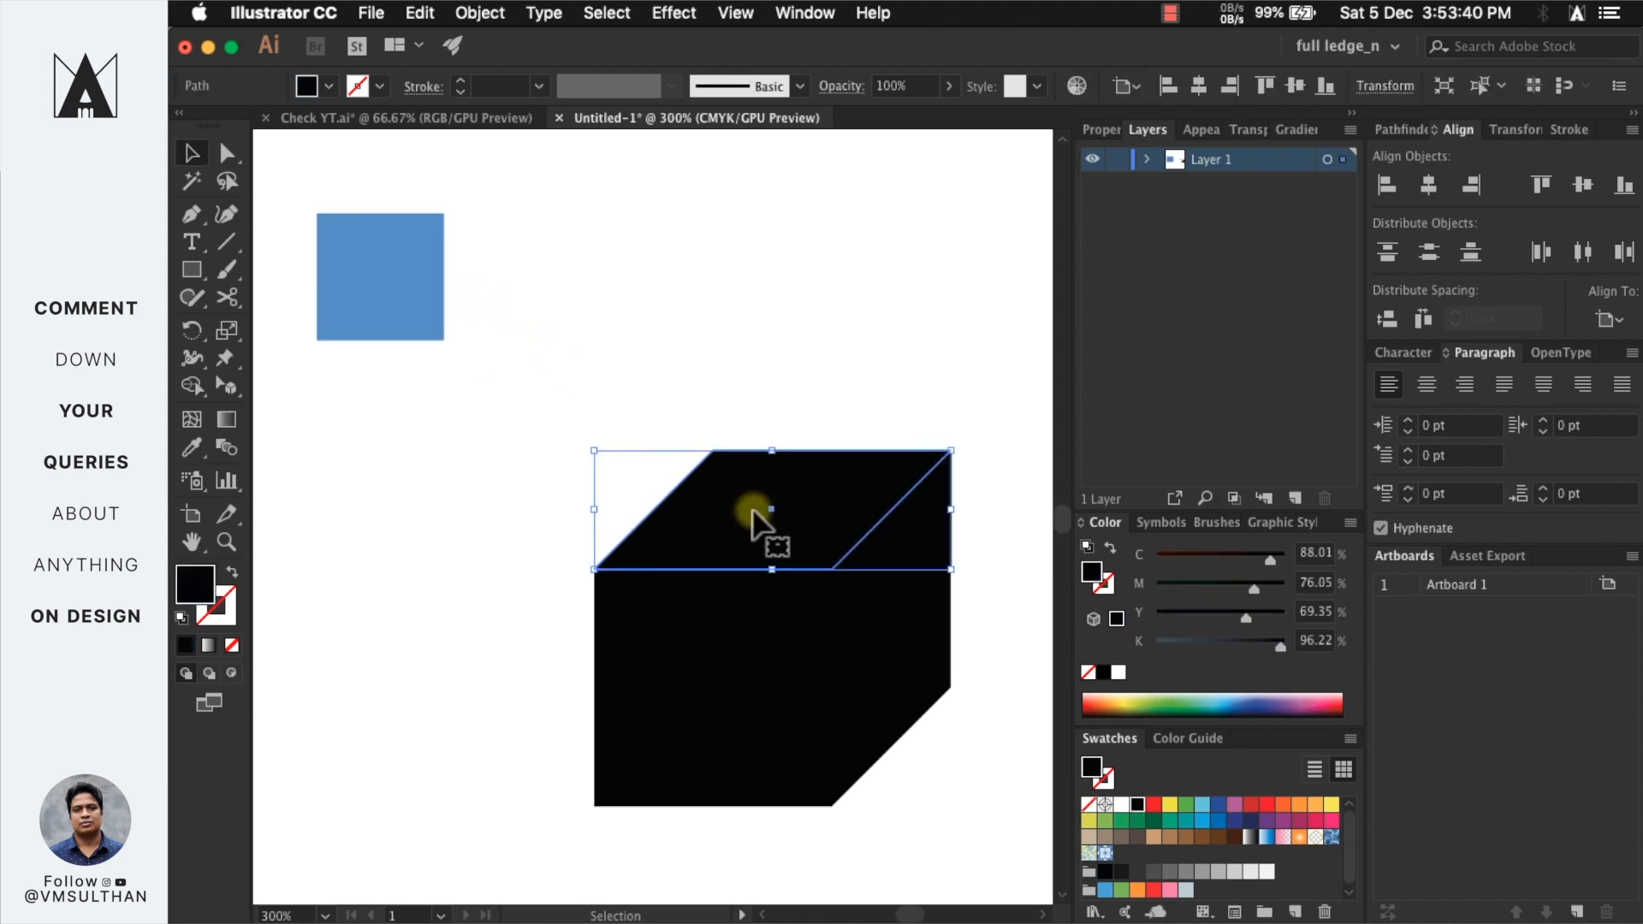
{"action": "key", "text": "i"}
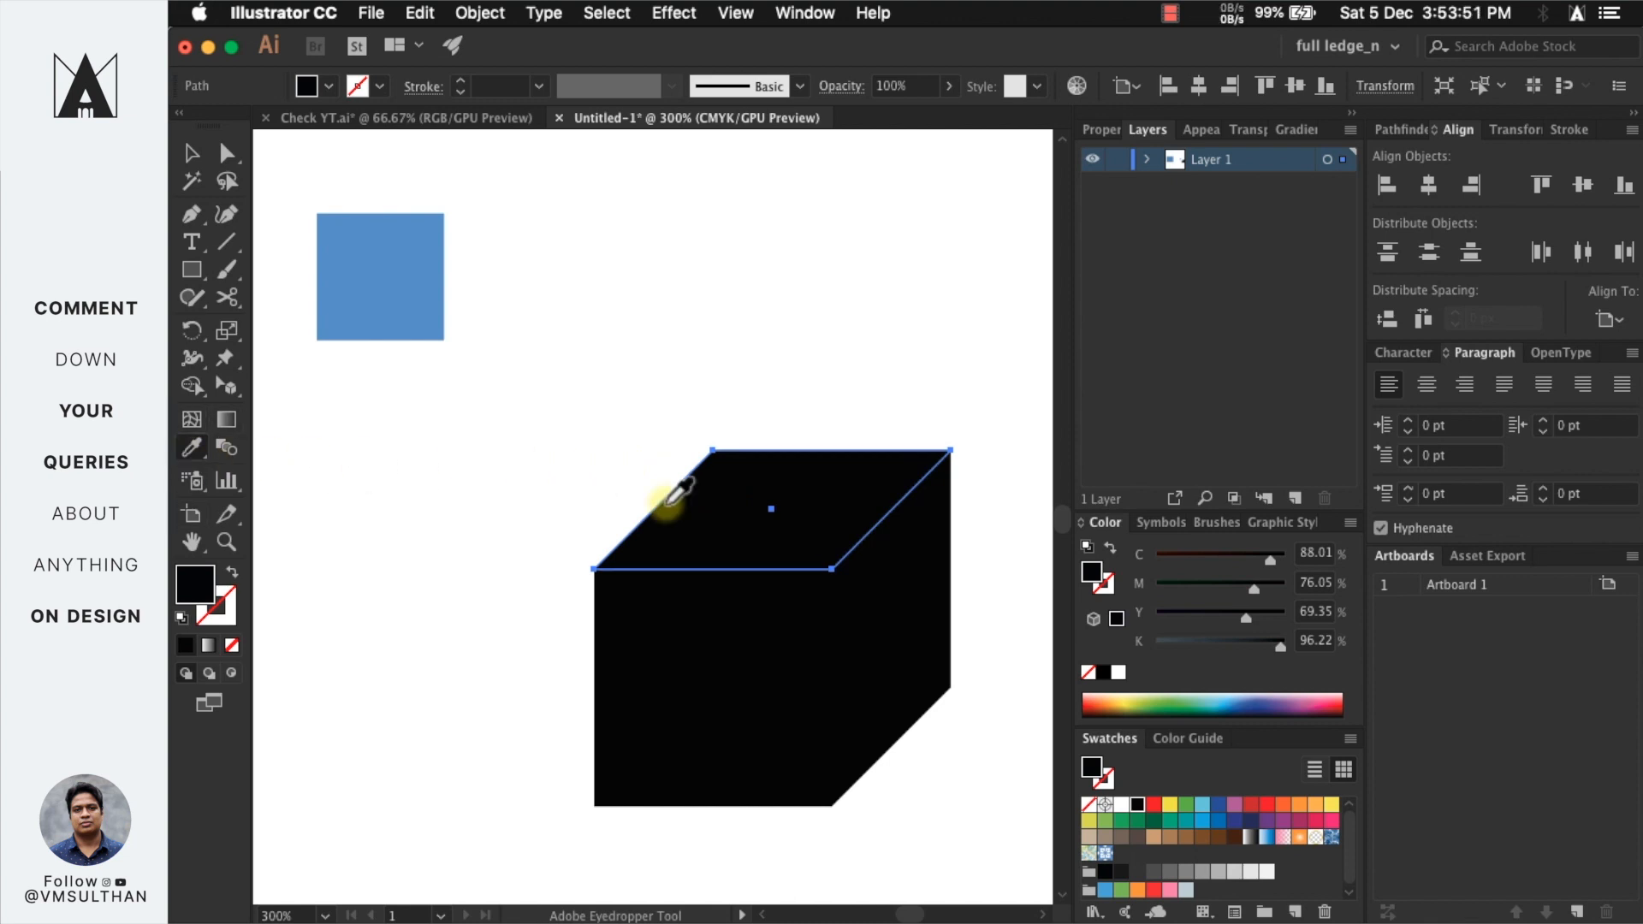
{"action": "left_click", "coordinate": [378, 296]}
{"action": "key", "text": "v"}
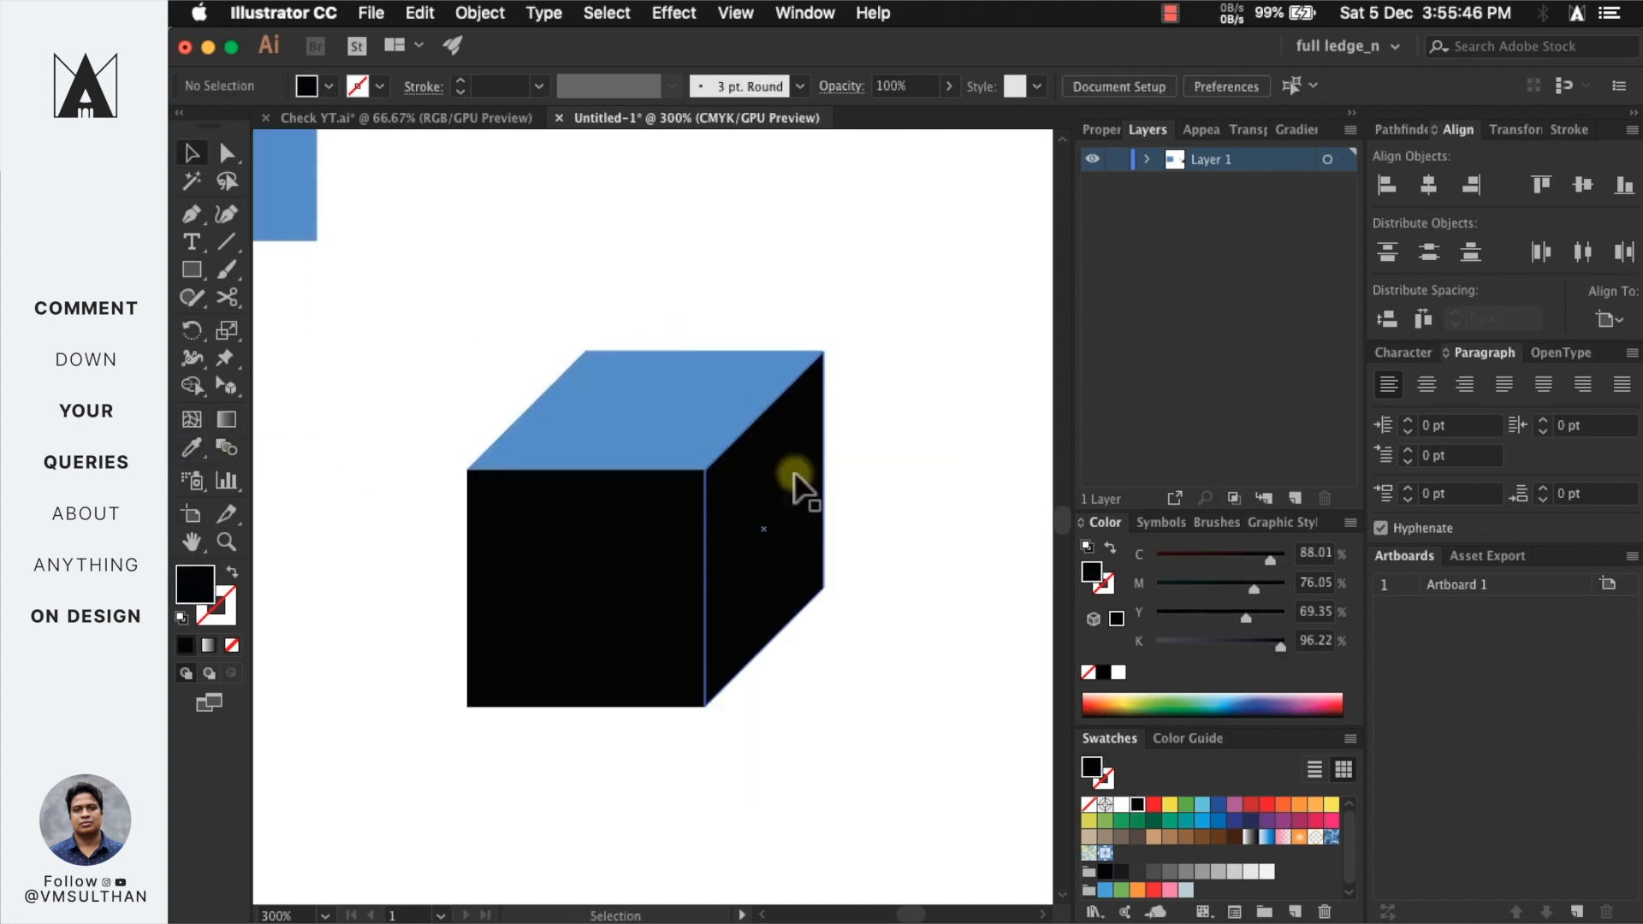
- Try moving the black side face away from the cube
{"action": "left_click_drag", "start_coordinate": [751, 495], "coordinate": [826, 505]}
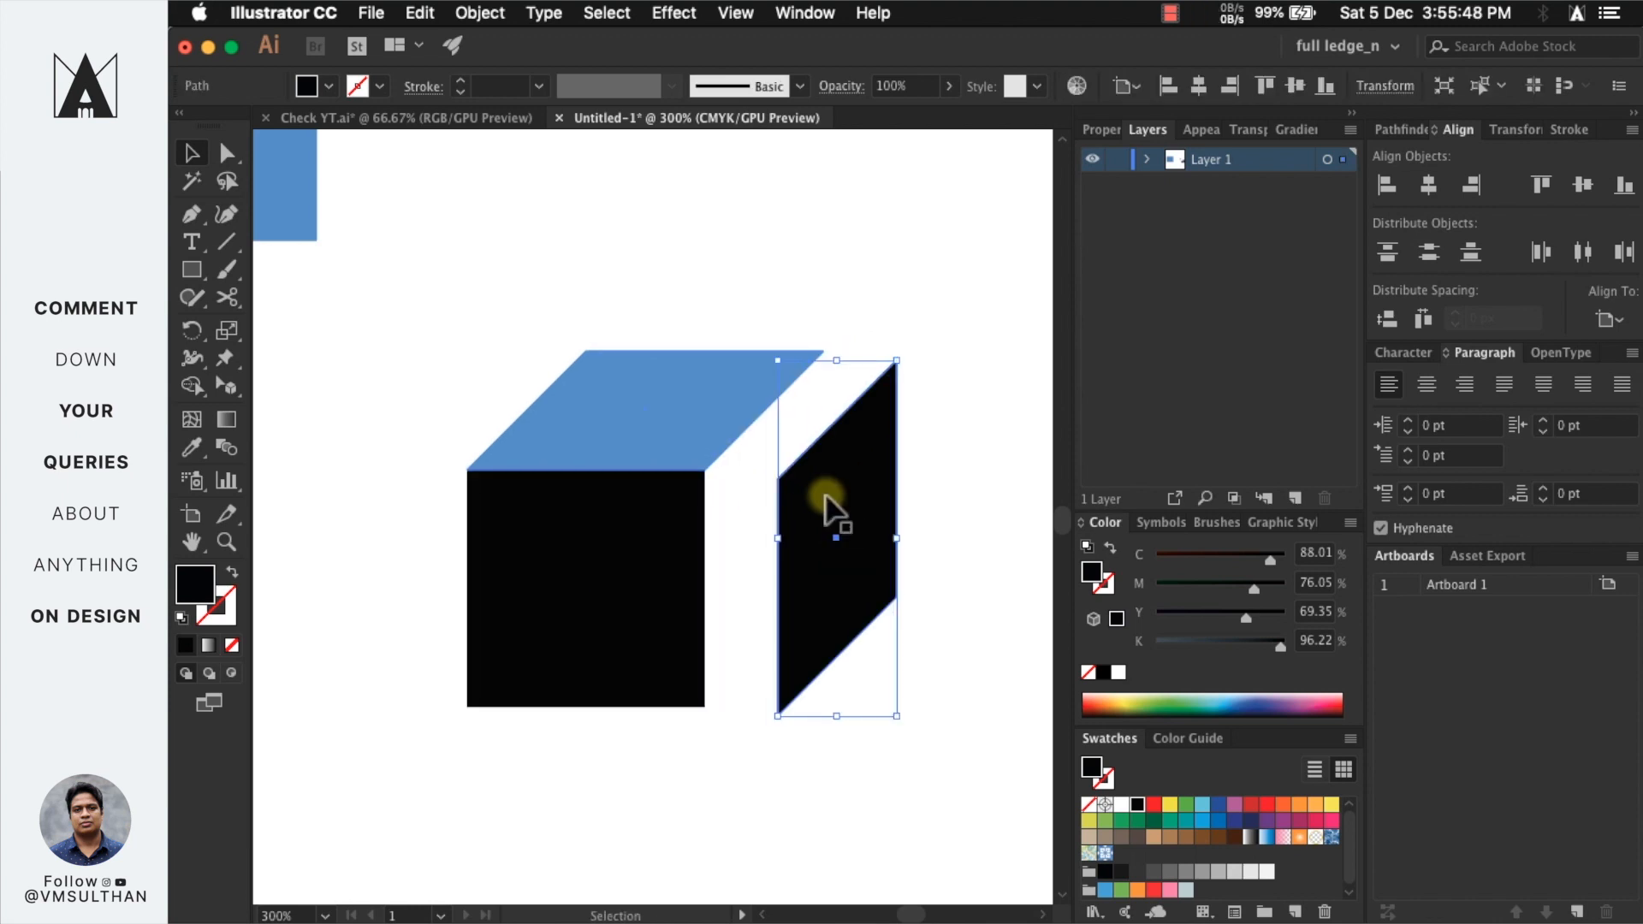
{"action": "left_click", "coordinate": [715, 414]}
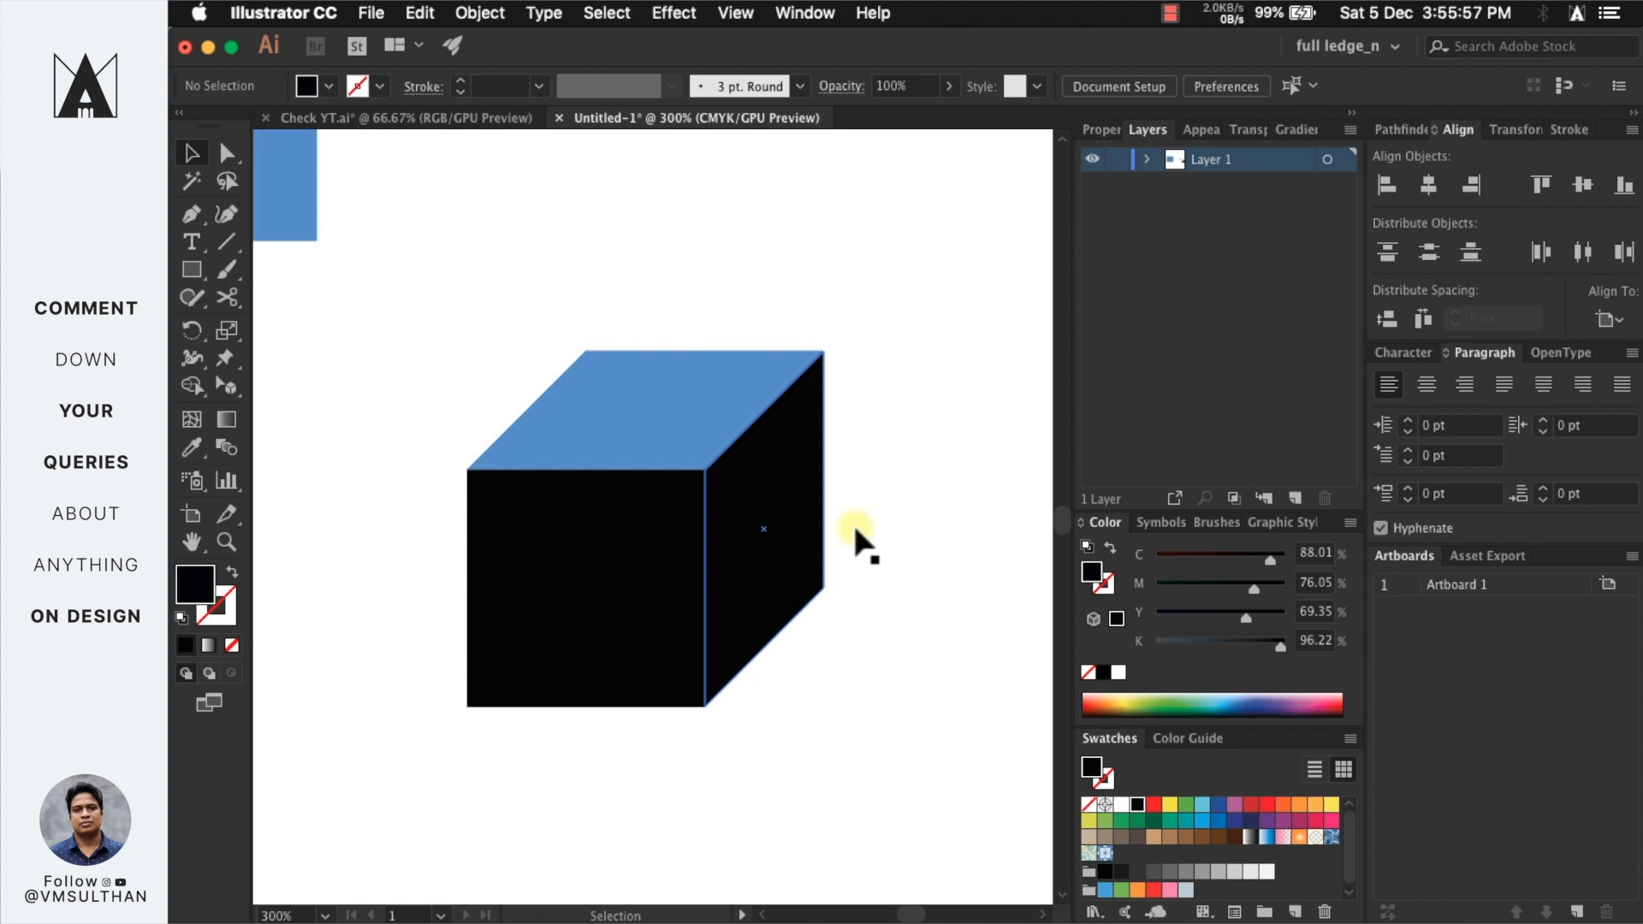
- Show the Color Guide and place it as a floating panel beside the cube
{"action": "left_click", "coordinate": [805, 12]}
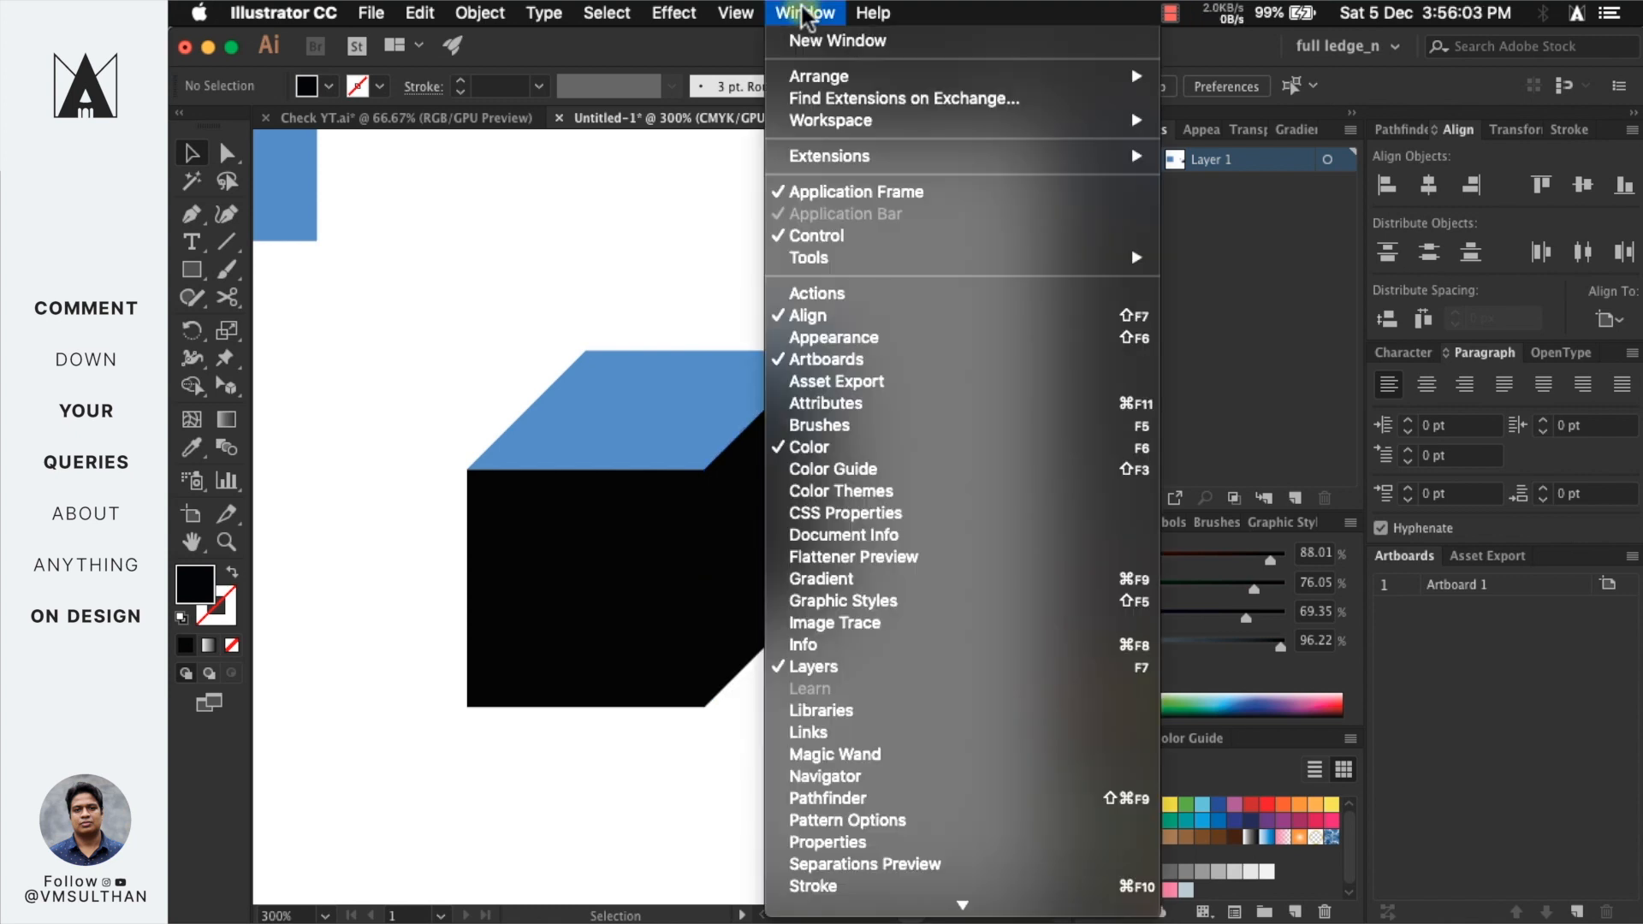
{"action": "mouse_move", "coordinate": [804, 12]}
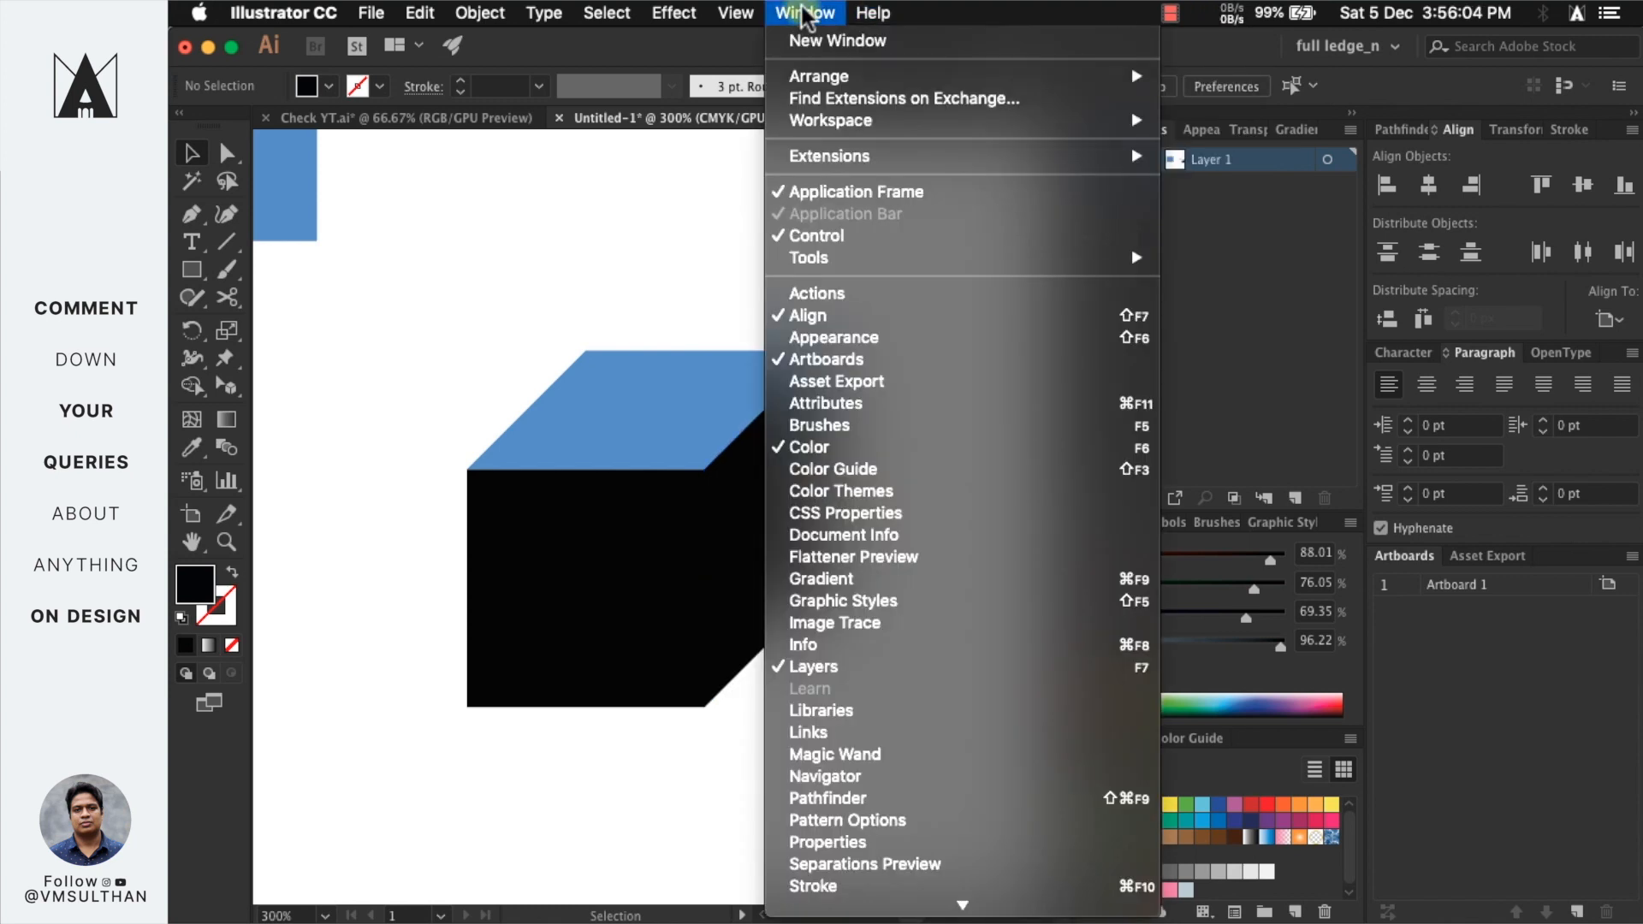
{"action": "left_click", "coordinate": [834, 469]}
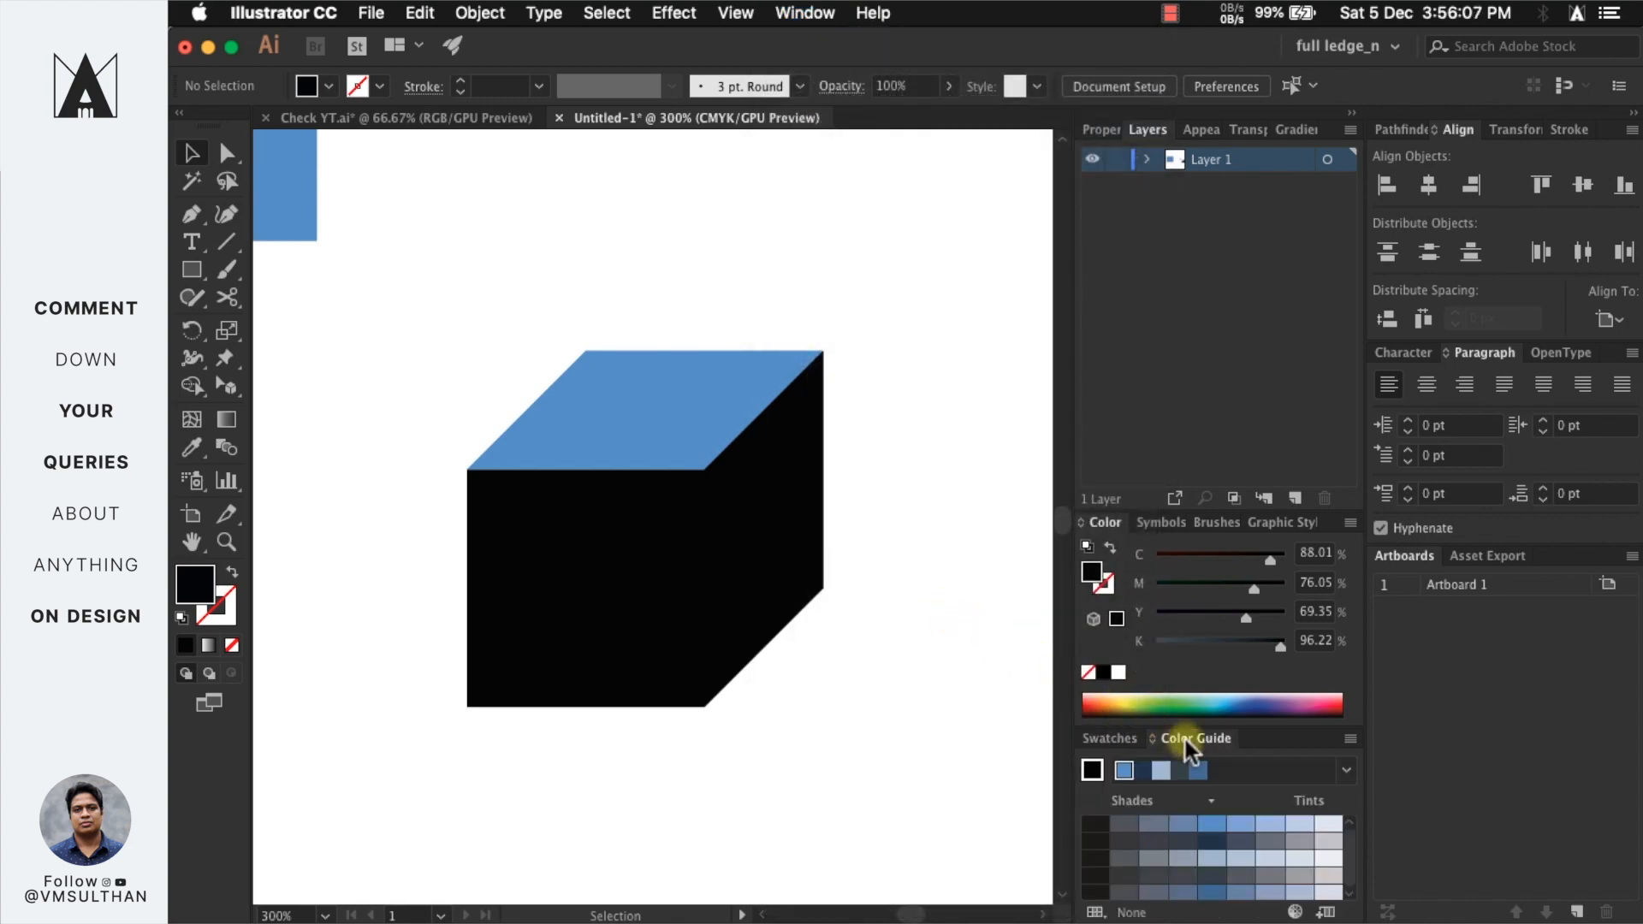
{"action": "left_click_drag", "start_coordinate": [1184, 736], "coordinate": [950, 180]}
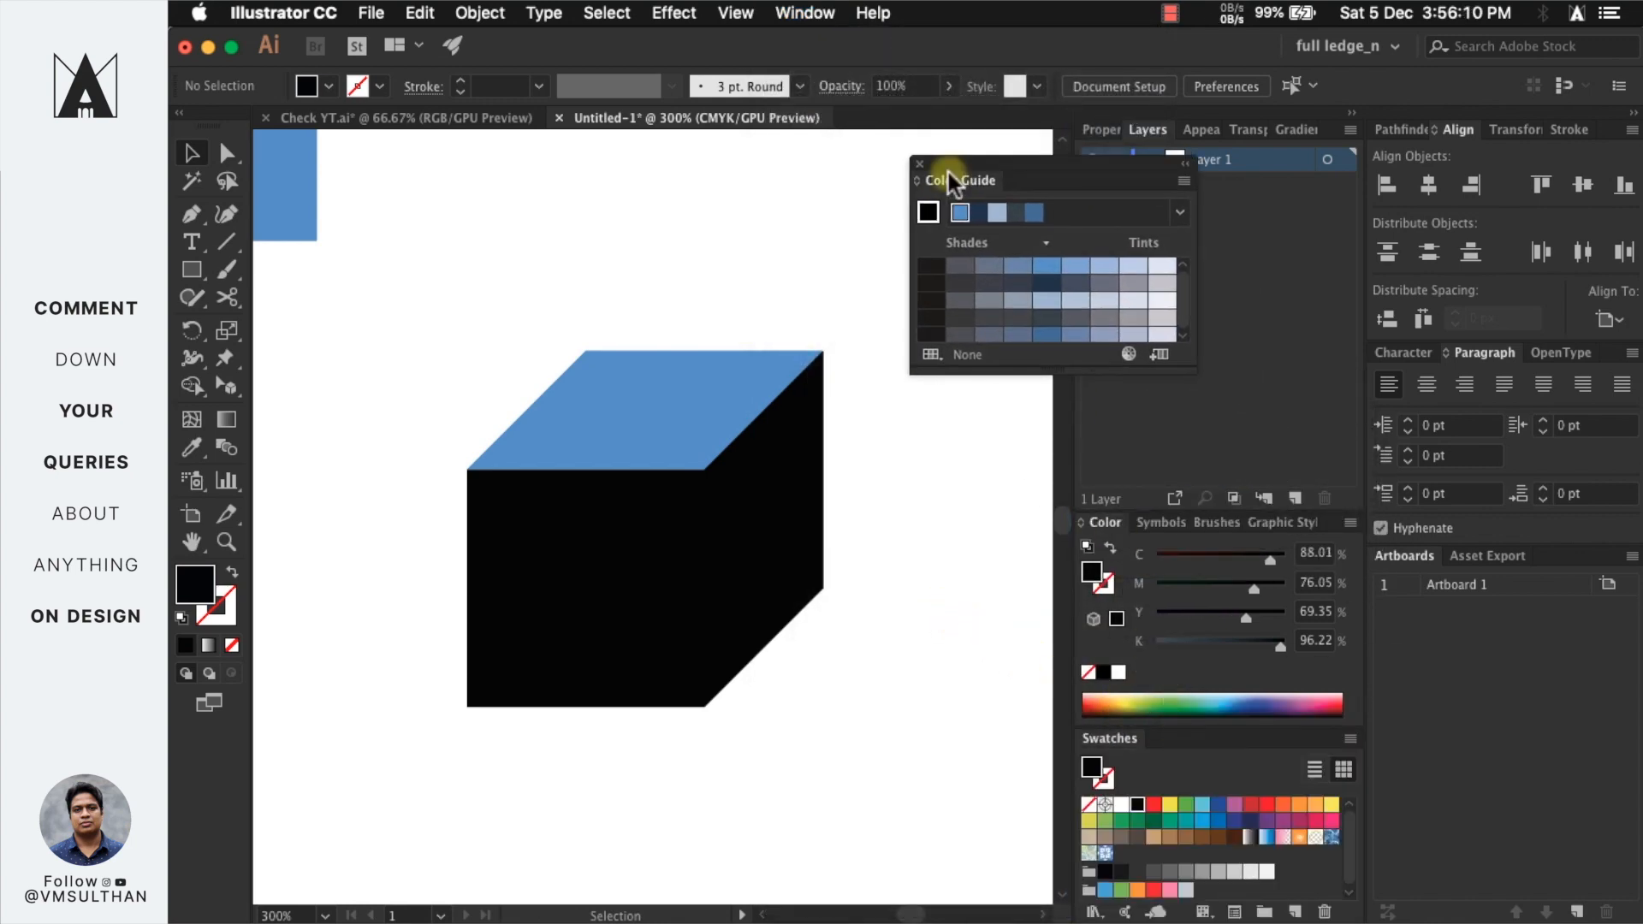
- Examine the harmony rules that the Color Guide offers for the top face's blue
{"action": "left_click", "coordinate": [649, 395]}
{"action": "left_click", "coordinate": [1180, 213]}
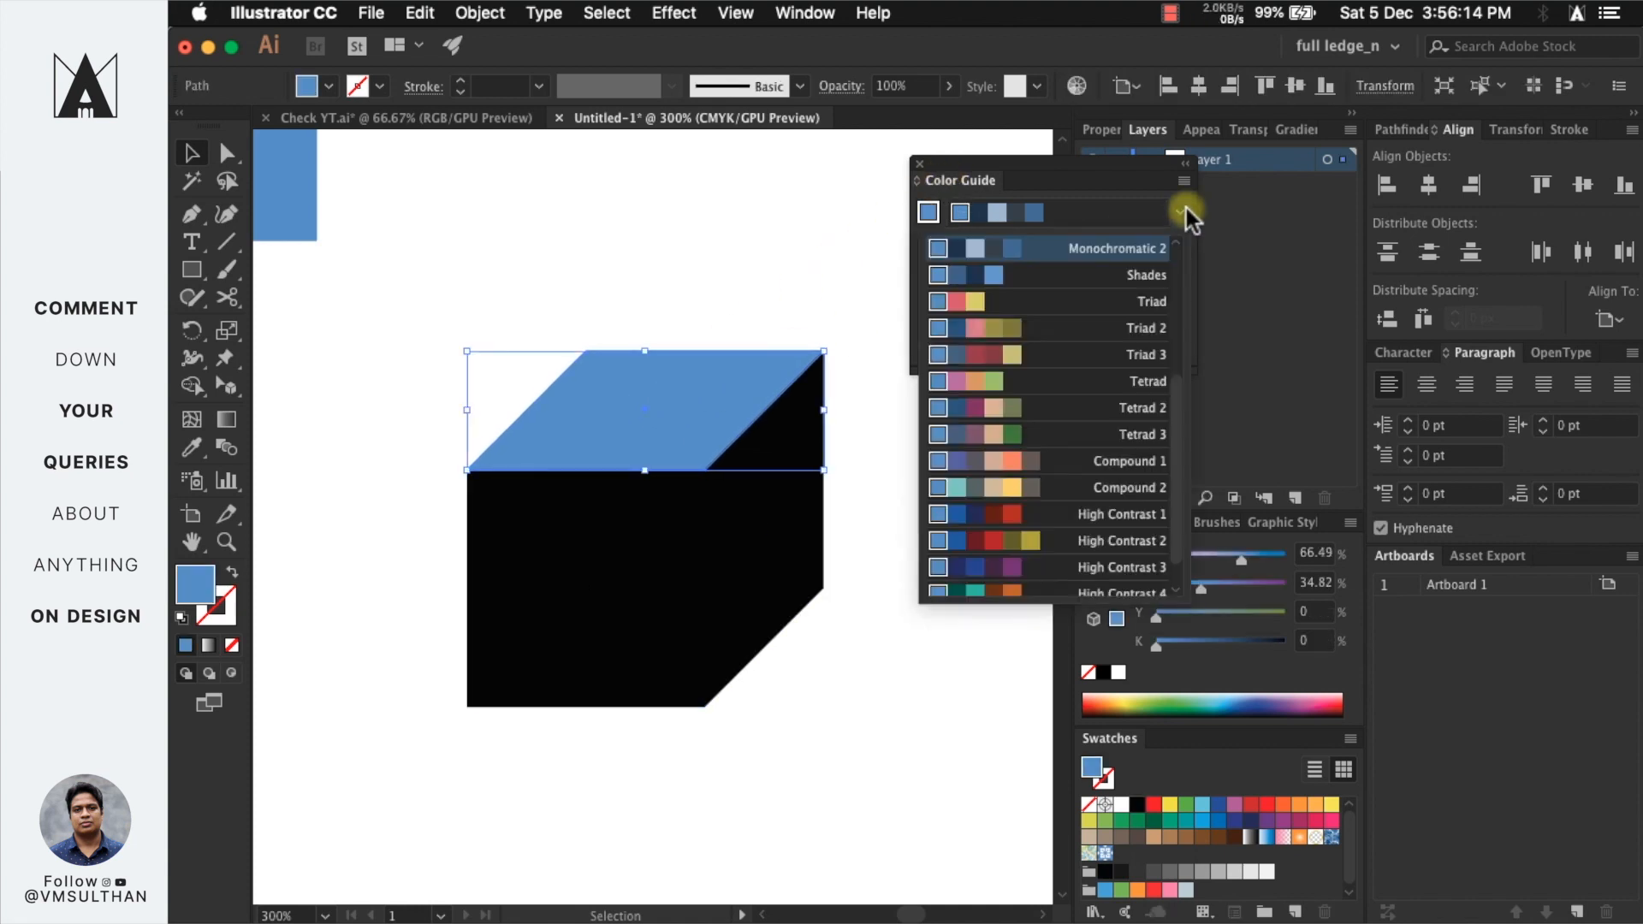
{"action": "scroll", "coordinate": [1121, 434], "scroll_direction": "down", "scroll_amount": 2}
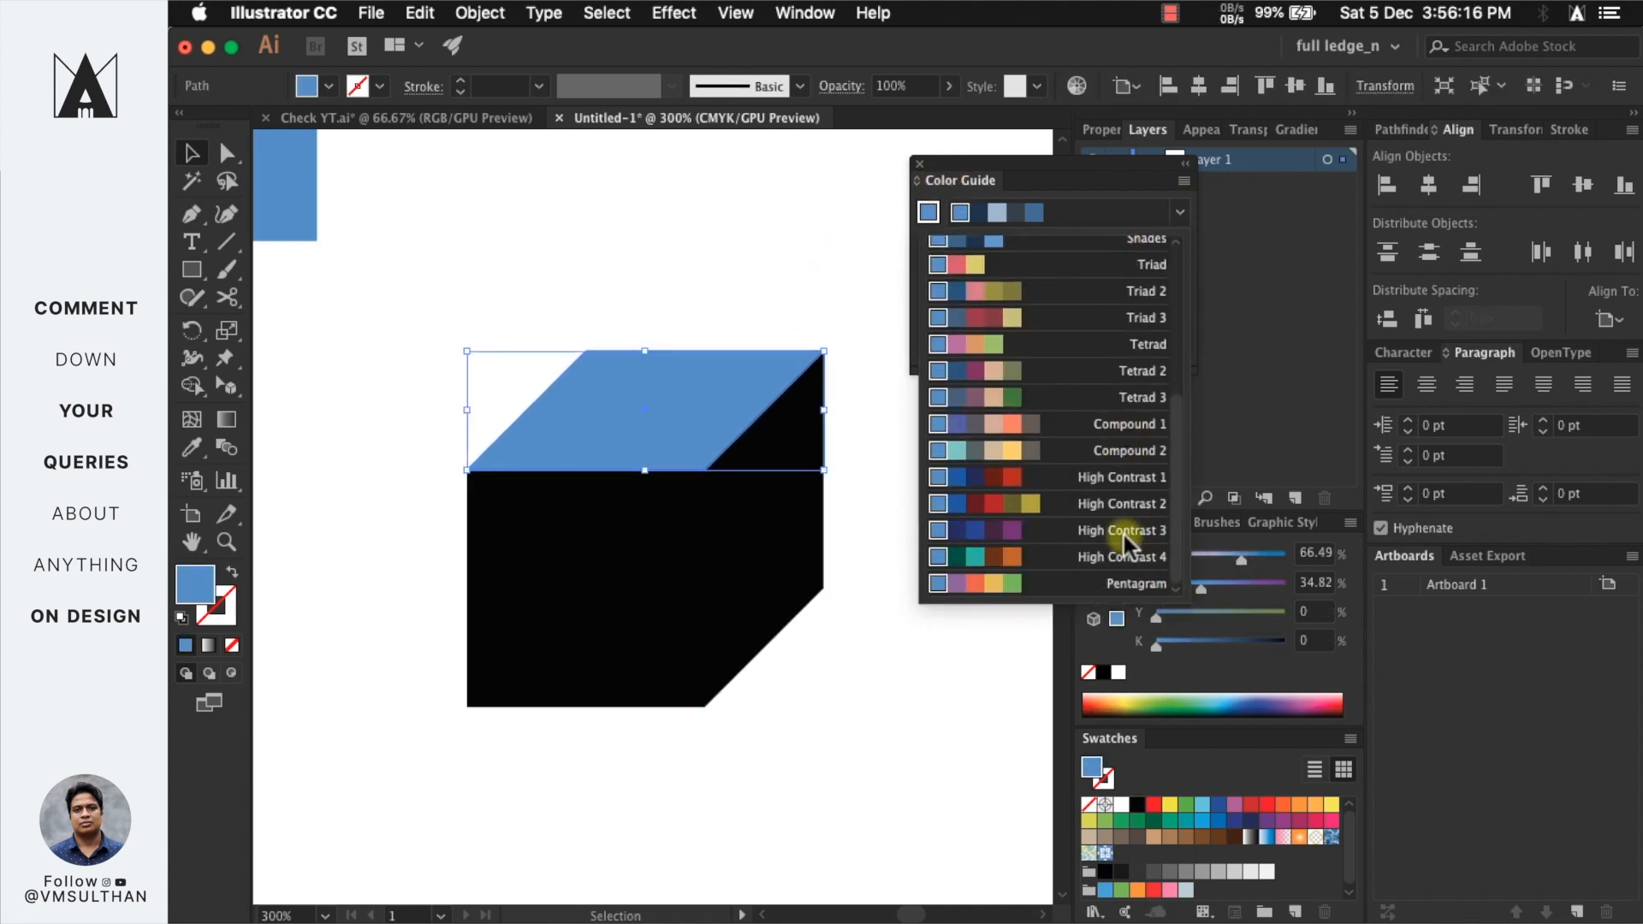
{"action": "scroll", "coordinate": [1078, 411], "scroll_direction": "up", "scroll_amount": 3}
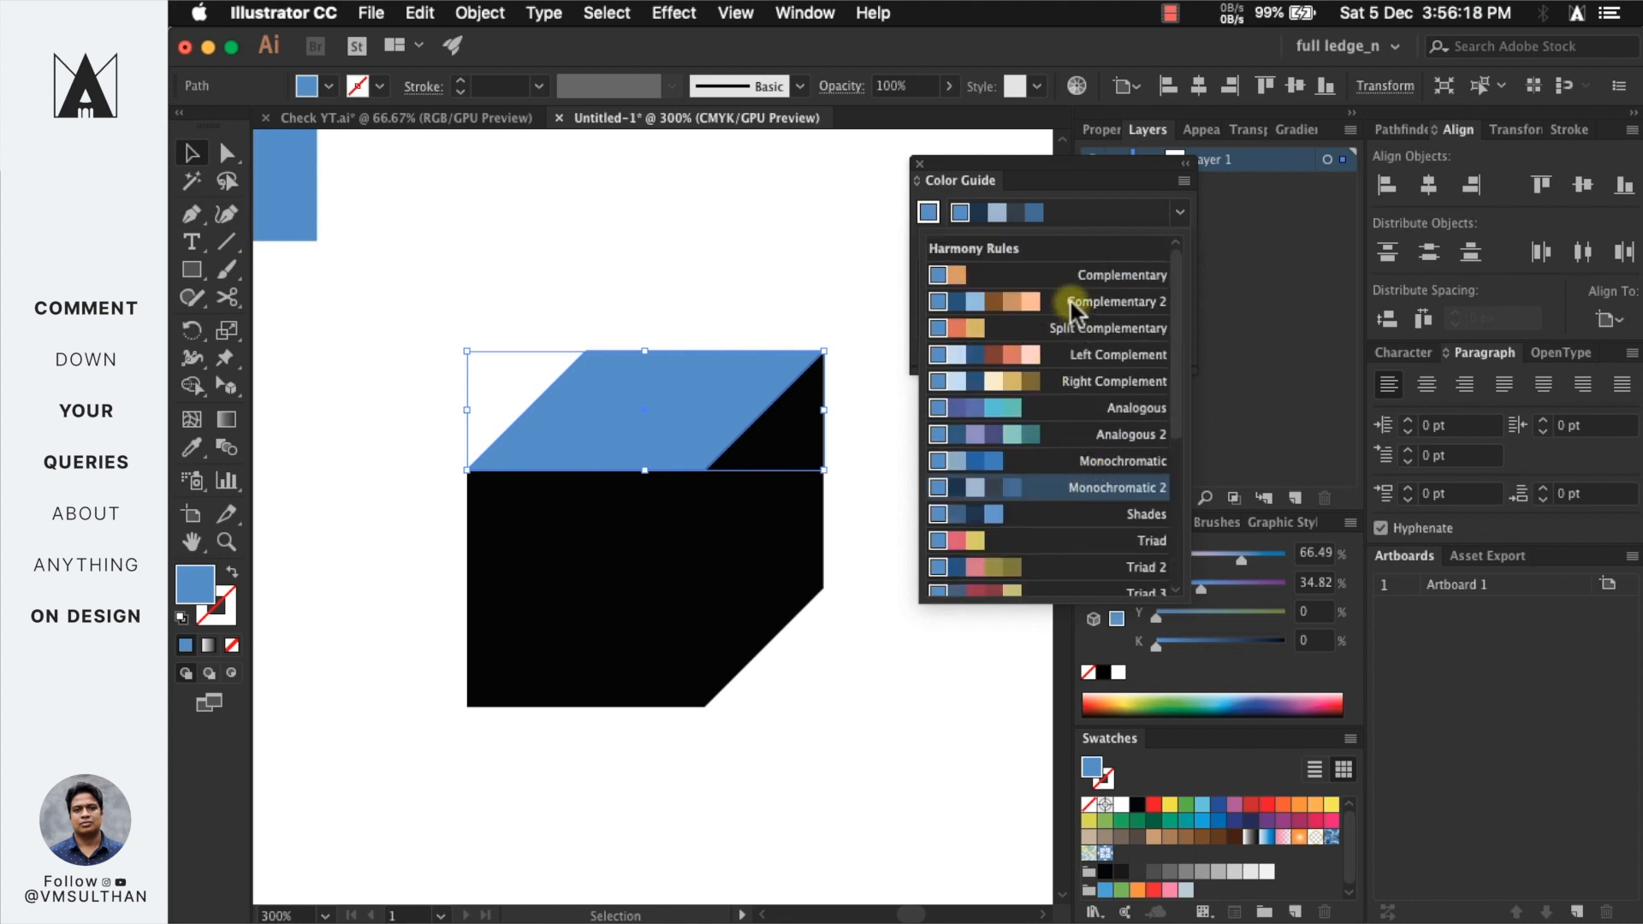
{"action": "scroll", "coordinate": [1075, 419], "scroll_direction": "down", "scroll_amount": 3}
{"action": "scroll", "coordinate": [1051, 417], "scroll_direction": "down", "scroll_amount": 4}
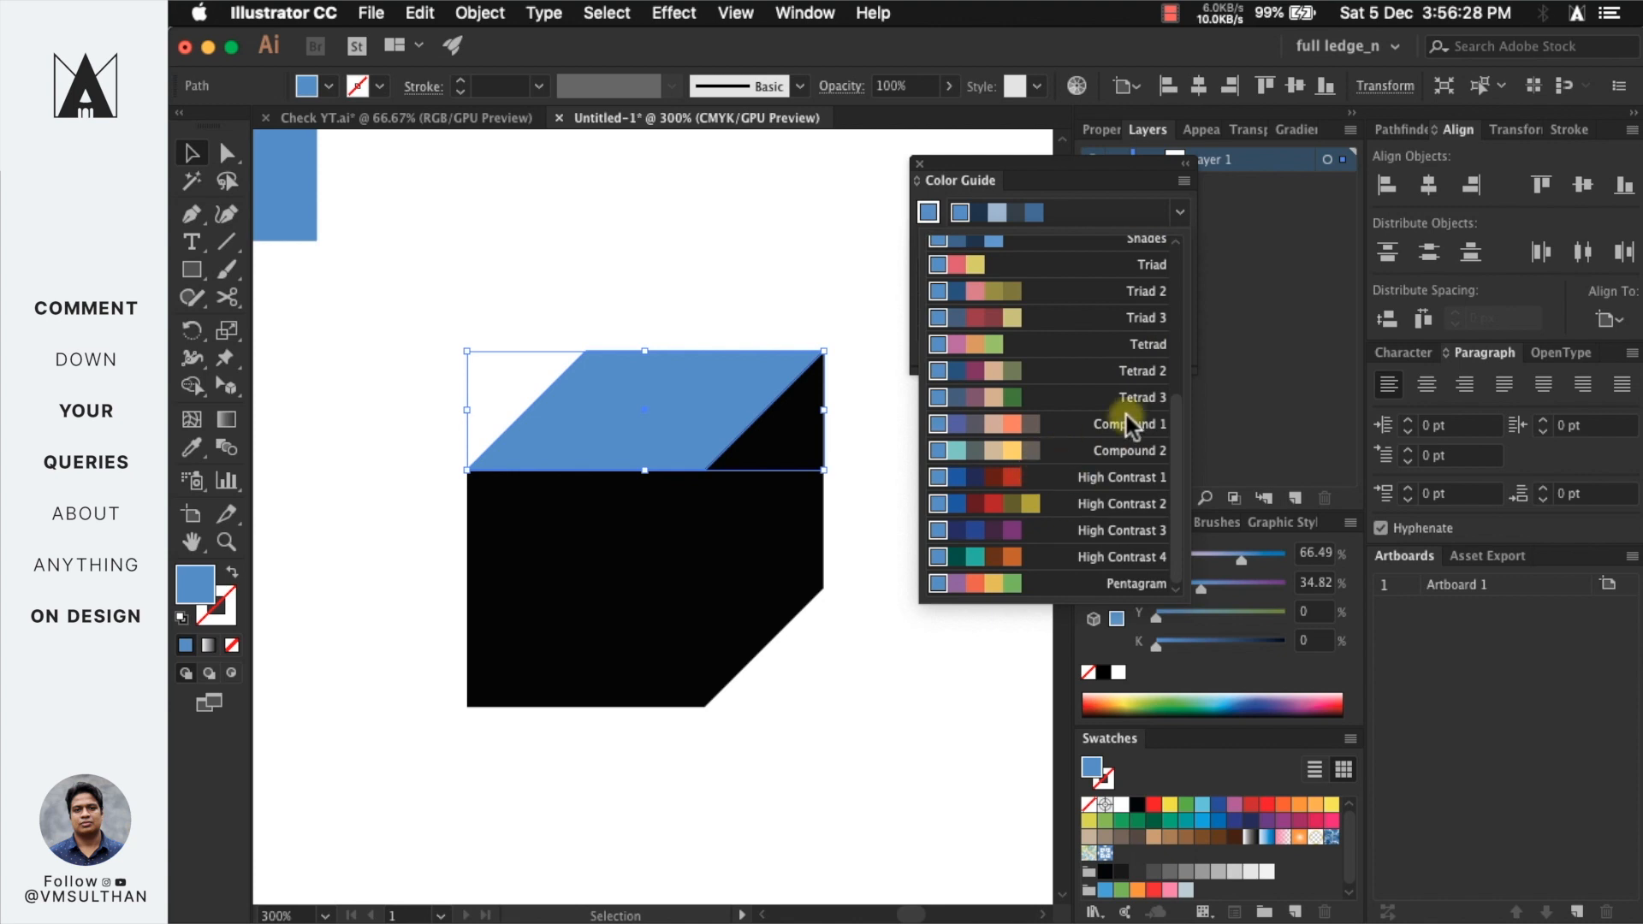
{"action": "scroll", "coordinate": [1125, 414], "scroll_direction": "up", "scroll_amount": 2}
{"action": "scroll", "coordinate": [1126, 360], "scroll_direction": "up", "scroll_amount": 6}
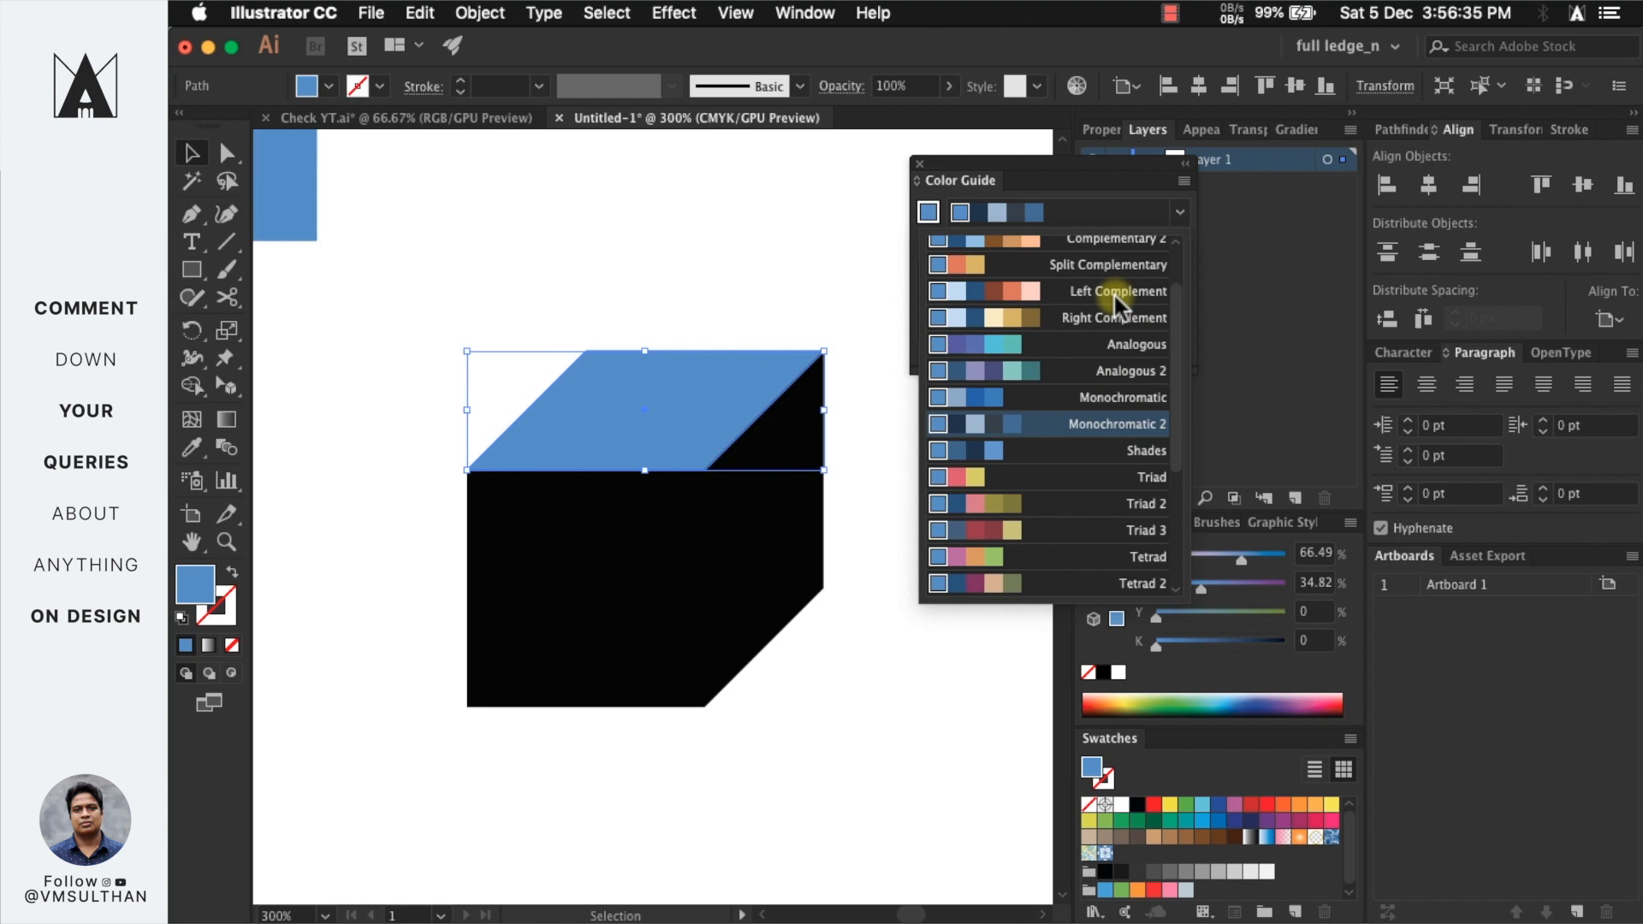
{"action": "scroll", "coordinate": [1063, 442], "scroll_direction": "up", "scroll_amount": 3}
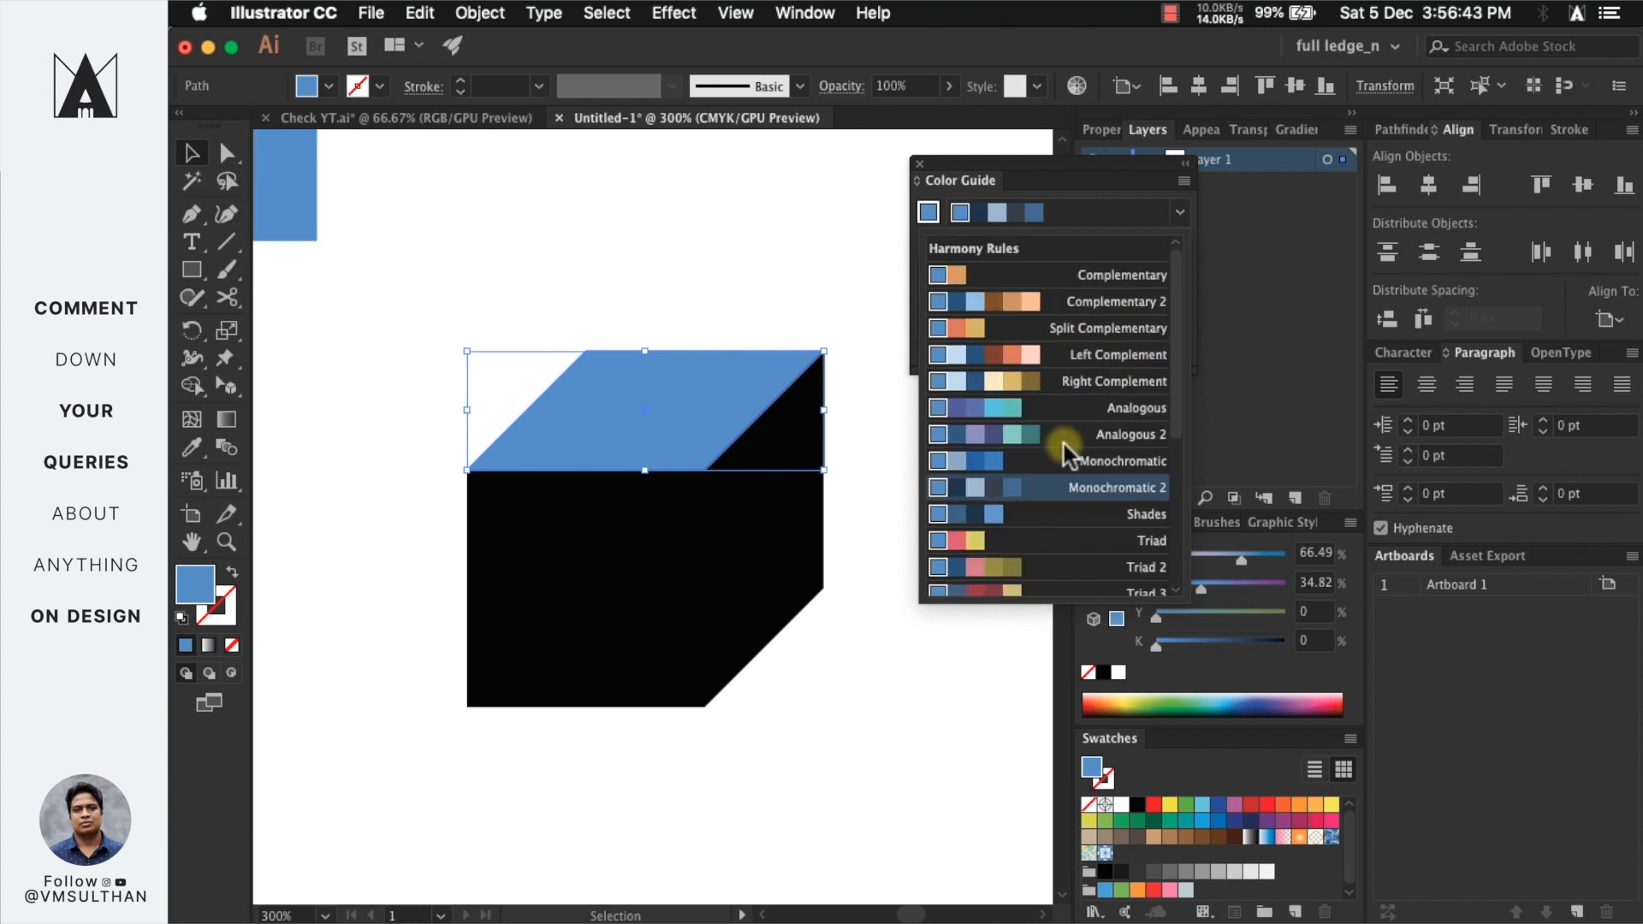
- Try the Complementary and Complementary 2 harmony rules, and sample a different base colour from the colour spectrum
{"action": "left_click", "coordinate": [1148, 271]}
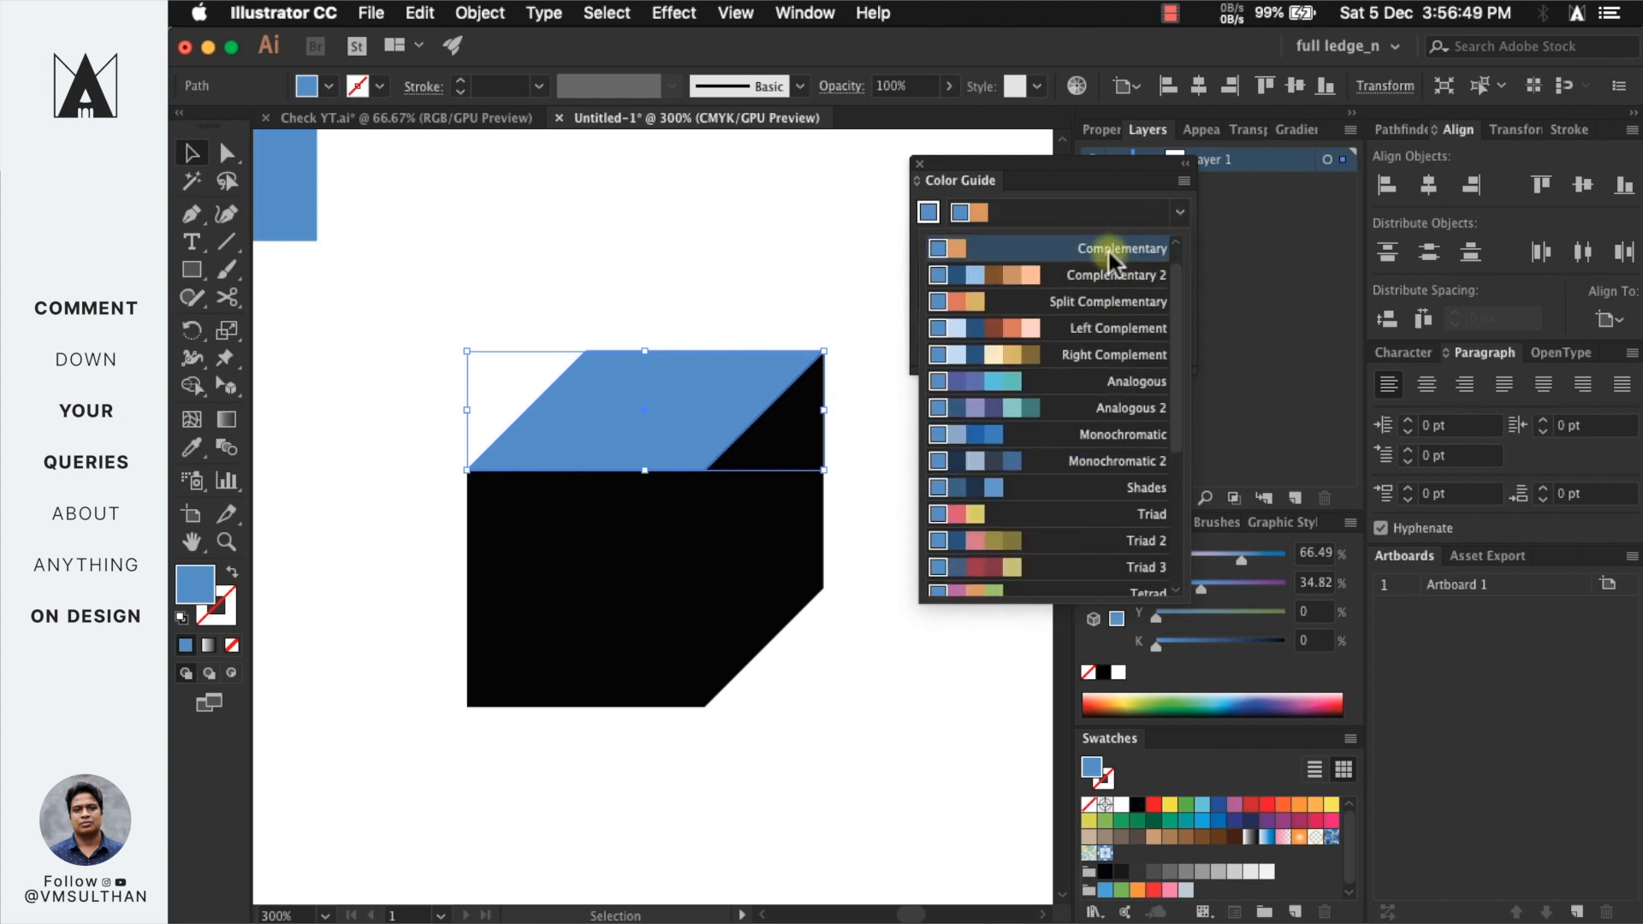
{"action": "left_click", "coordinate": [1096, 272]}
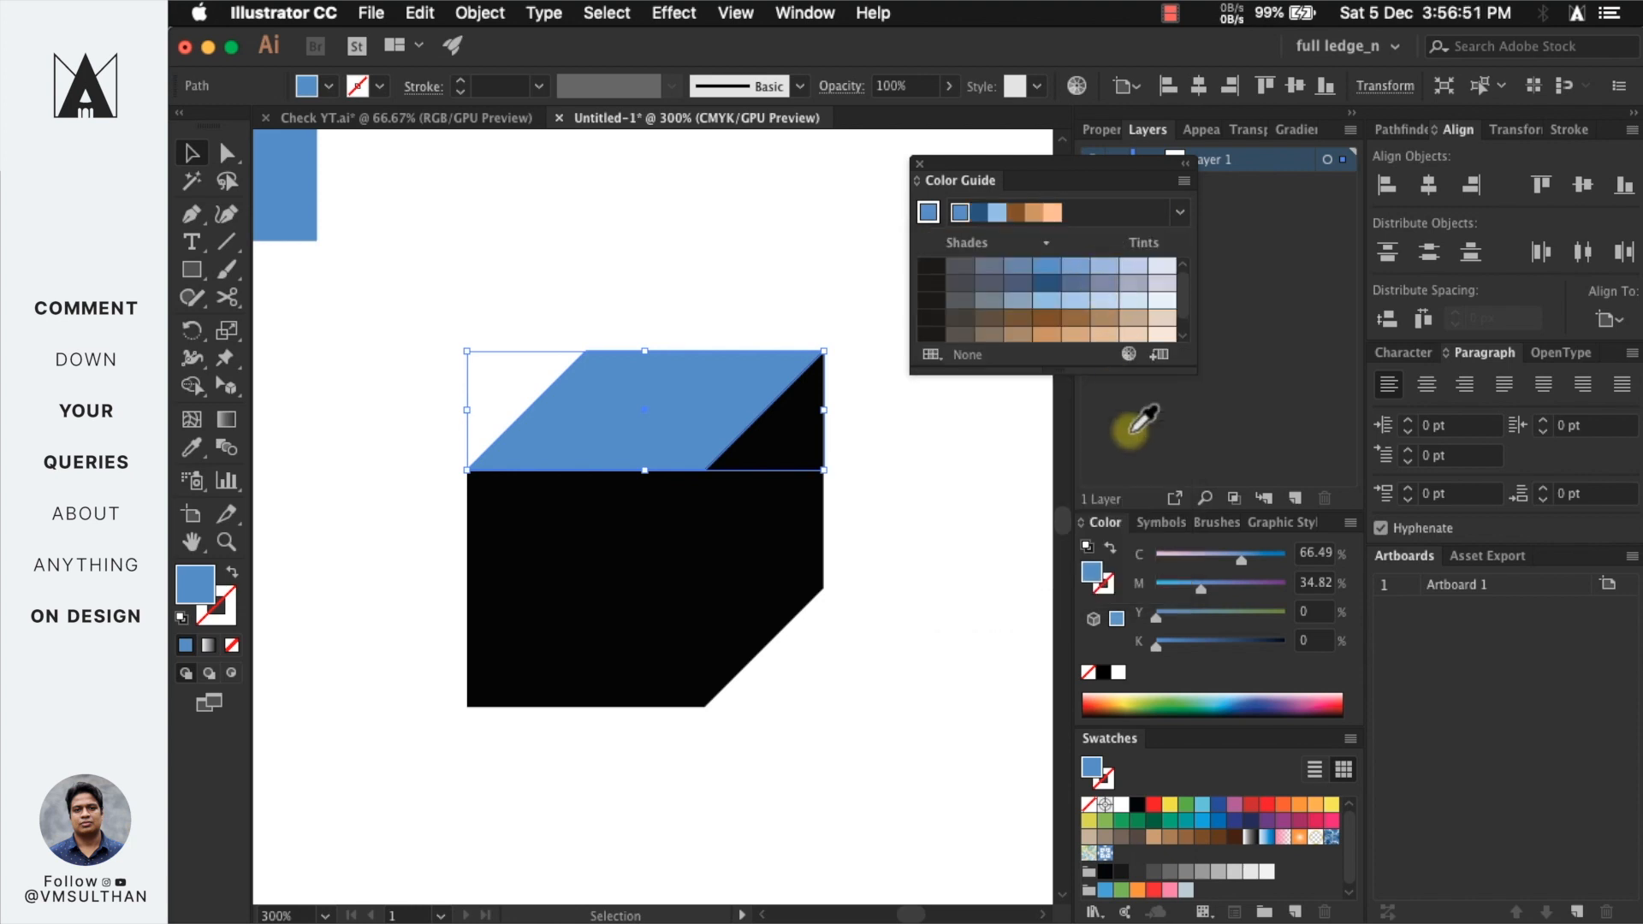
{"action": "left_click", "coordinate": [1185, 707]}
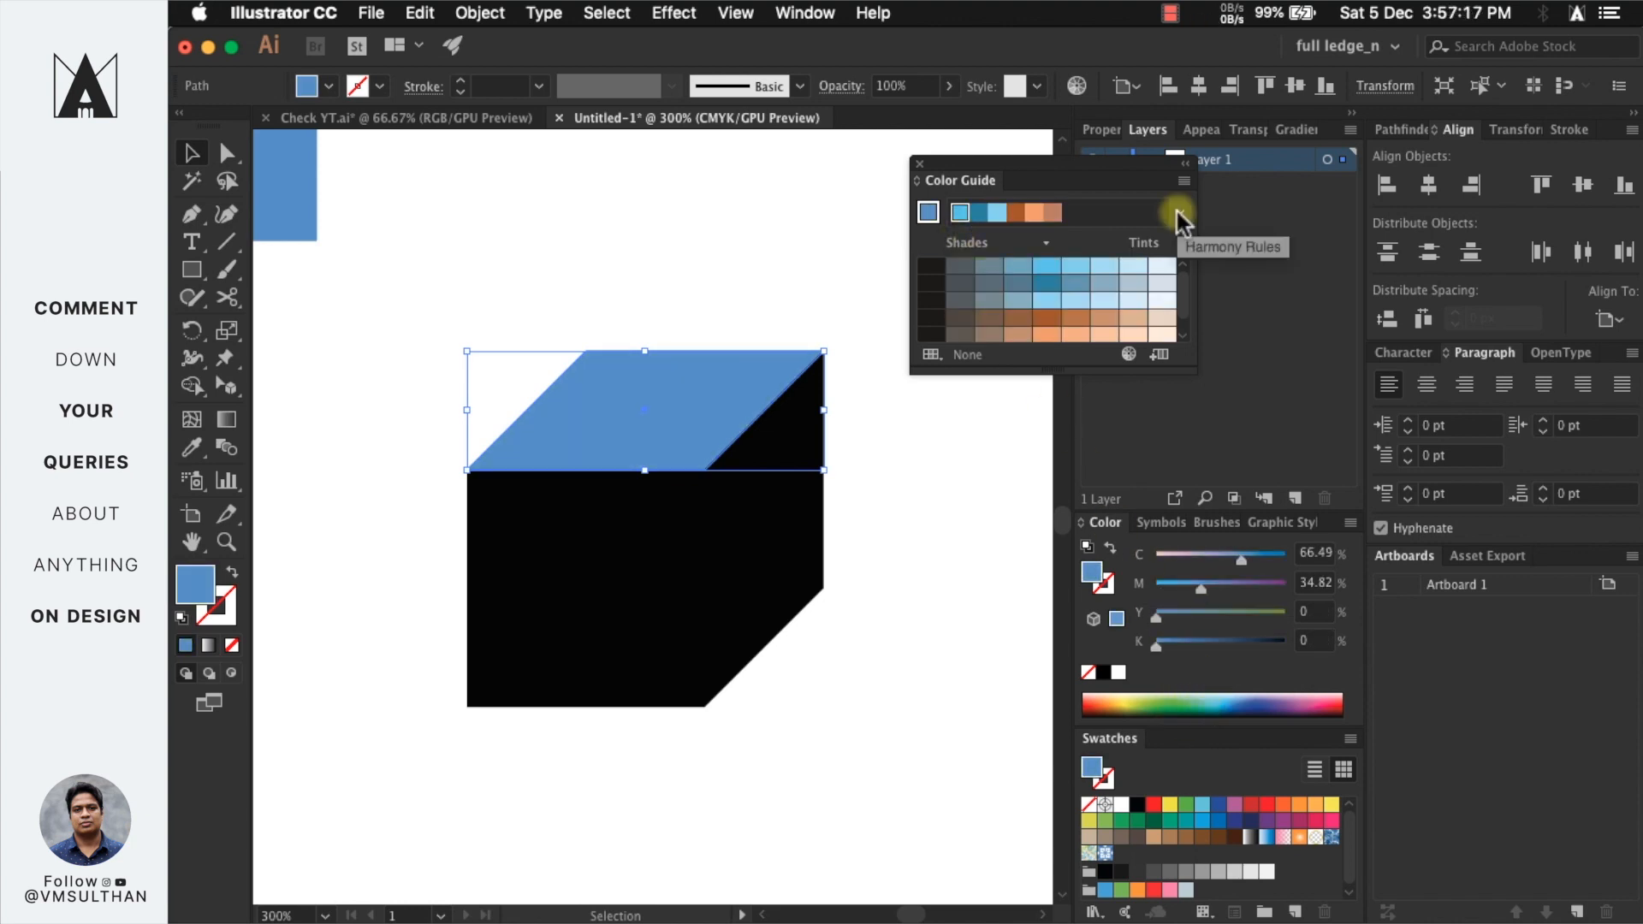
- Apply the Monochromatic 2 harmony rule to the green base colour in the Color Guide
{"action": "left_click", "coordinate": [1179, 214]}
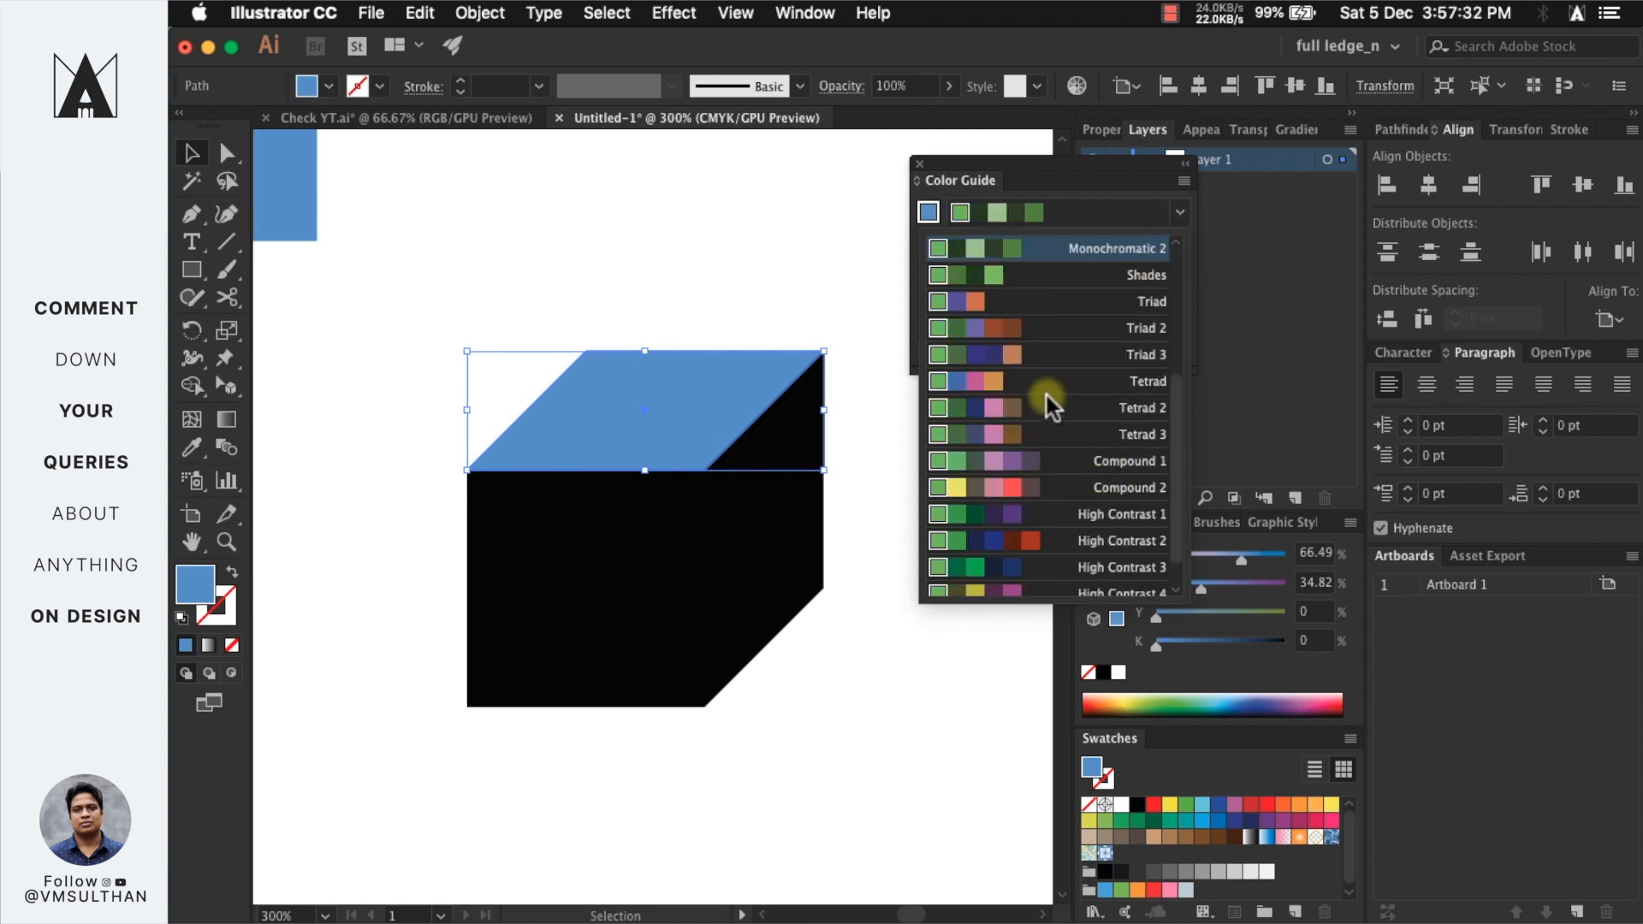
{"action": "scroll", "coordinate": [1075, 412], "scroll_direction": "up", "scroll_amount": 3}
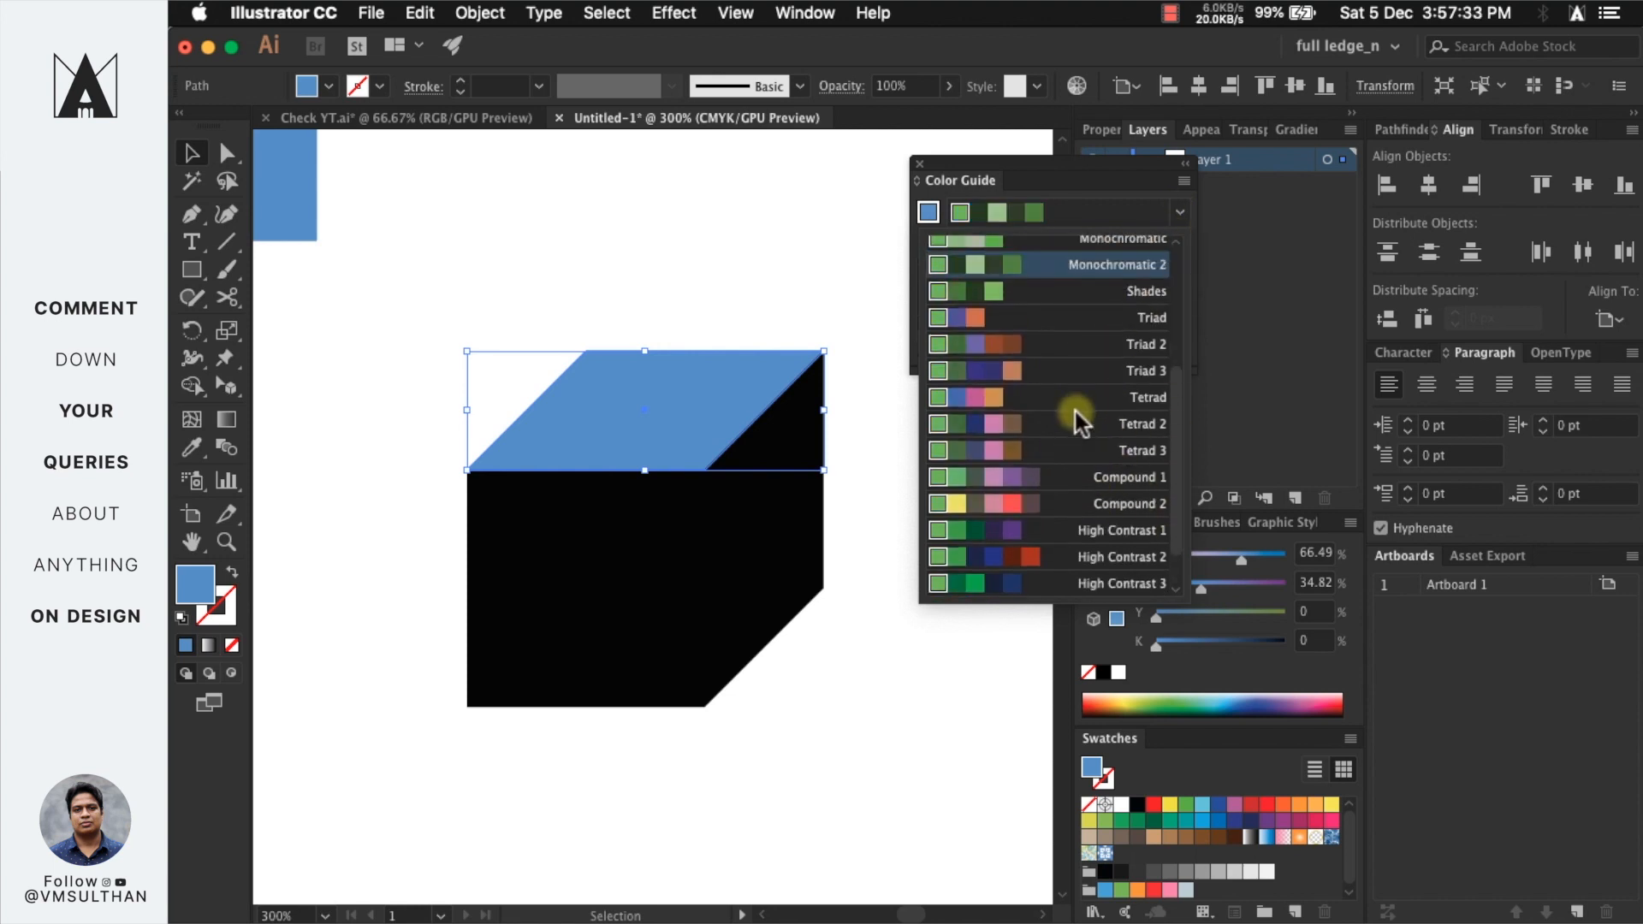
{"action": "left_click", "coordinate": [1107, 345]}
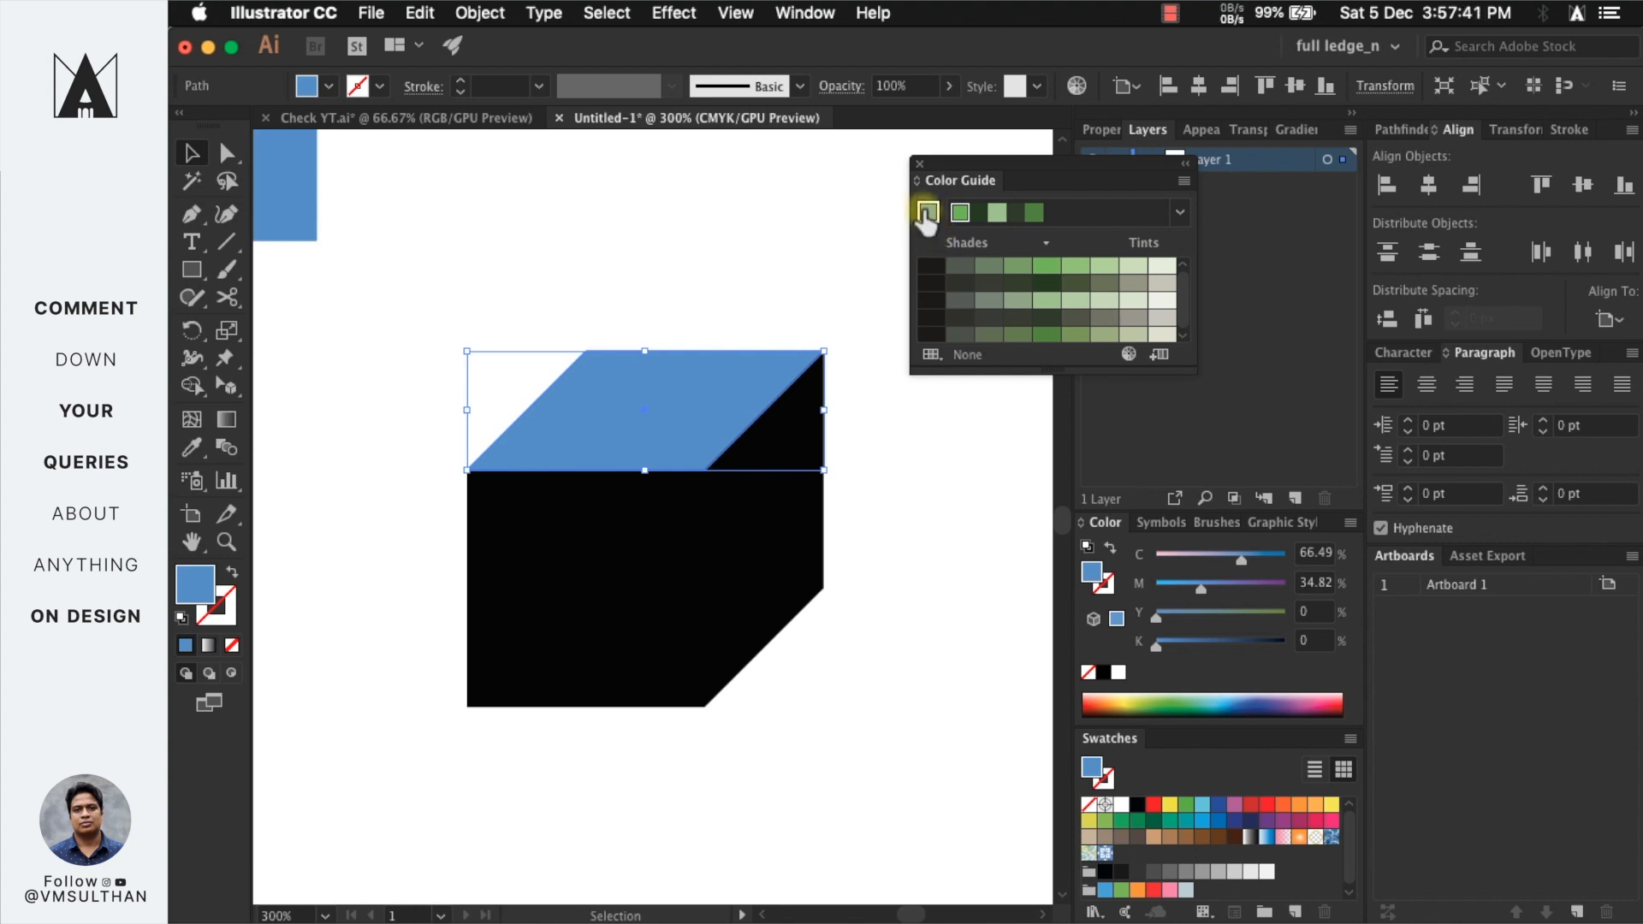
- Set the current colour as the harmony's base colour and dock the Color Guide with the Swatches
{"action": "left_click", "coordinate": [927, 214]}
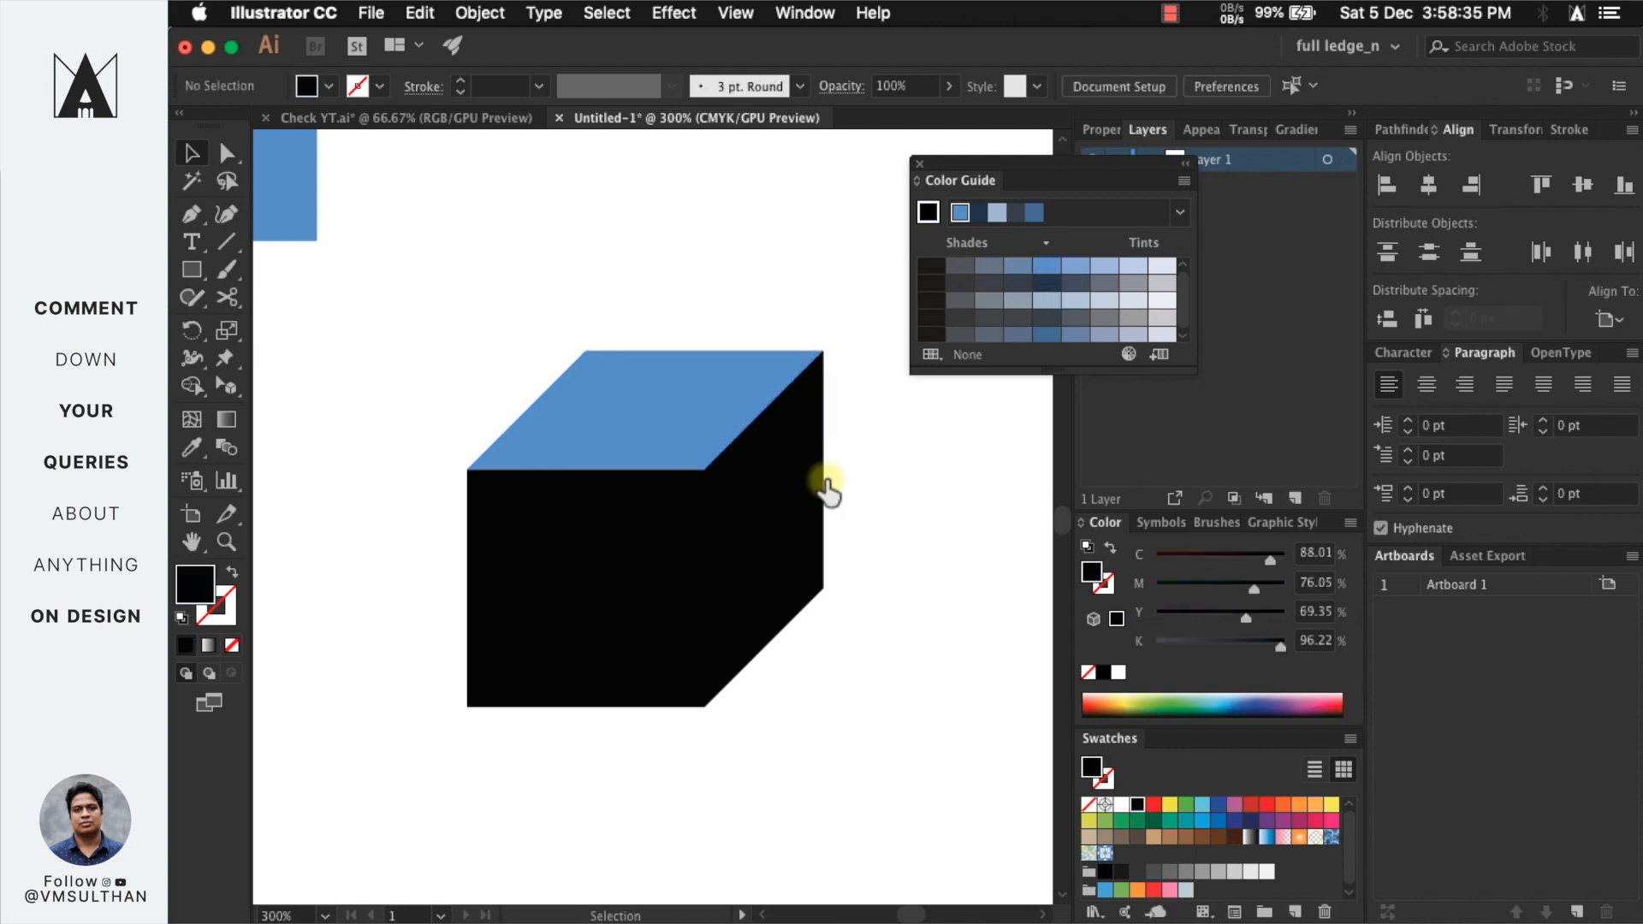
{"action": "left_click_drag", "start_coordinate": [967, 183], "coordinate": [1190, 738]}
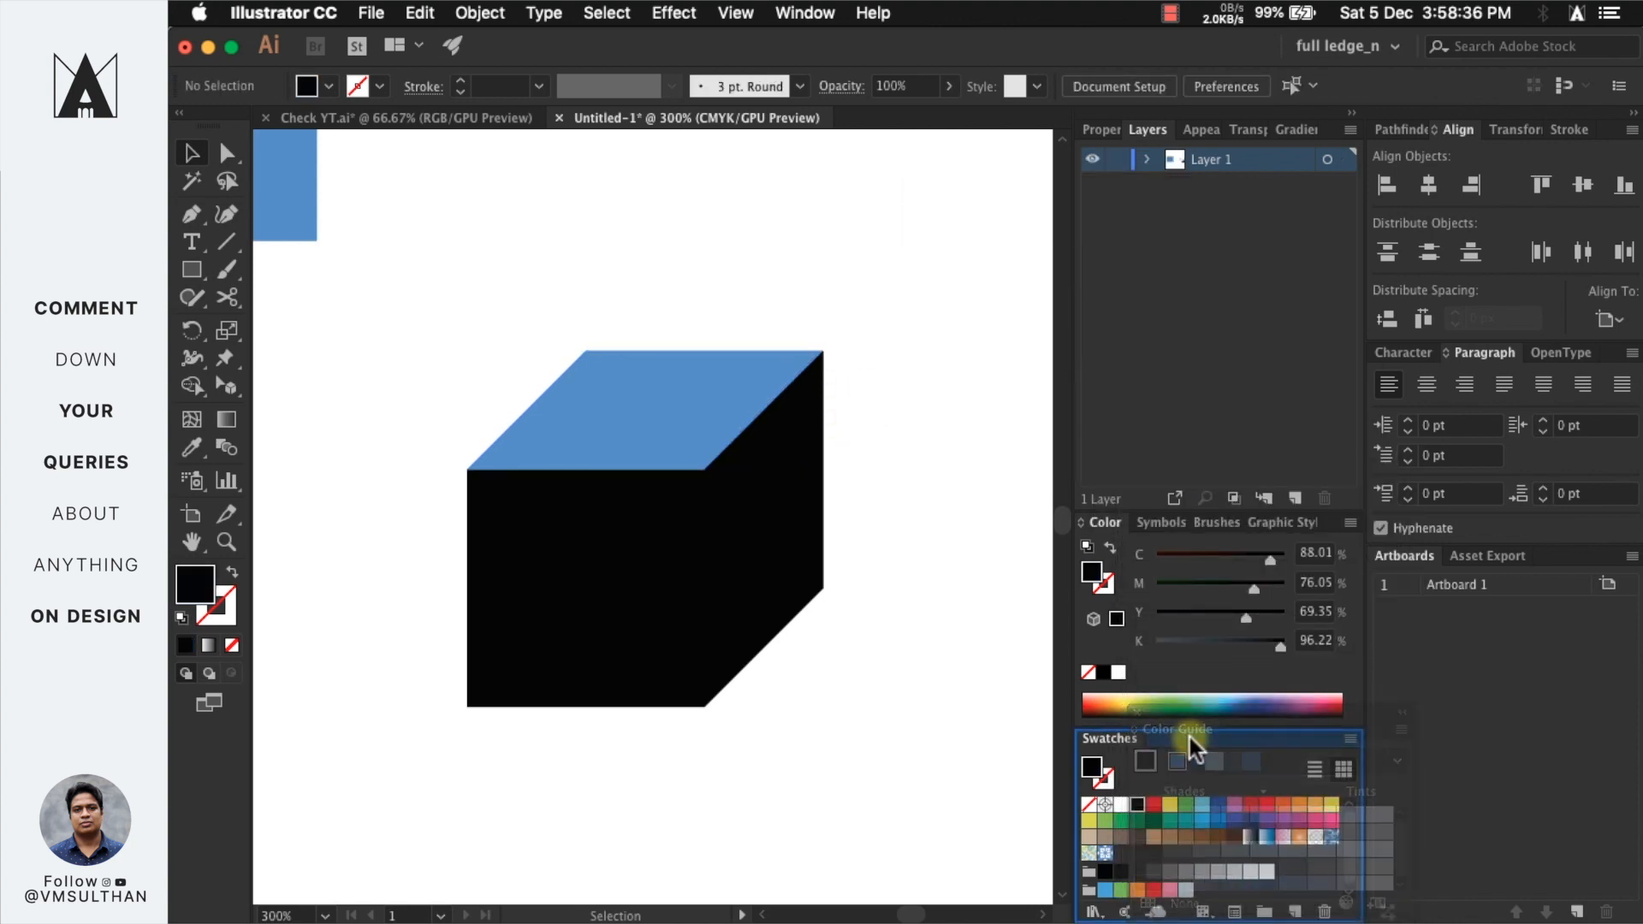
- Fill the cube's right face with the darker blue from the Color Guide's harmony colours
{"action": "left_click", "coordinate": [800, 447]}
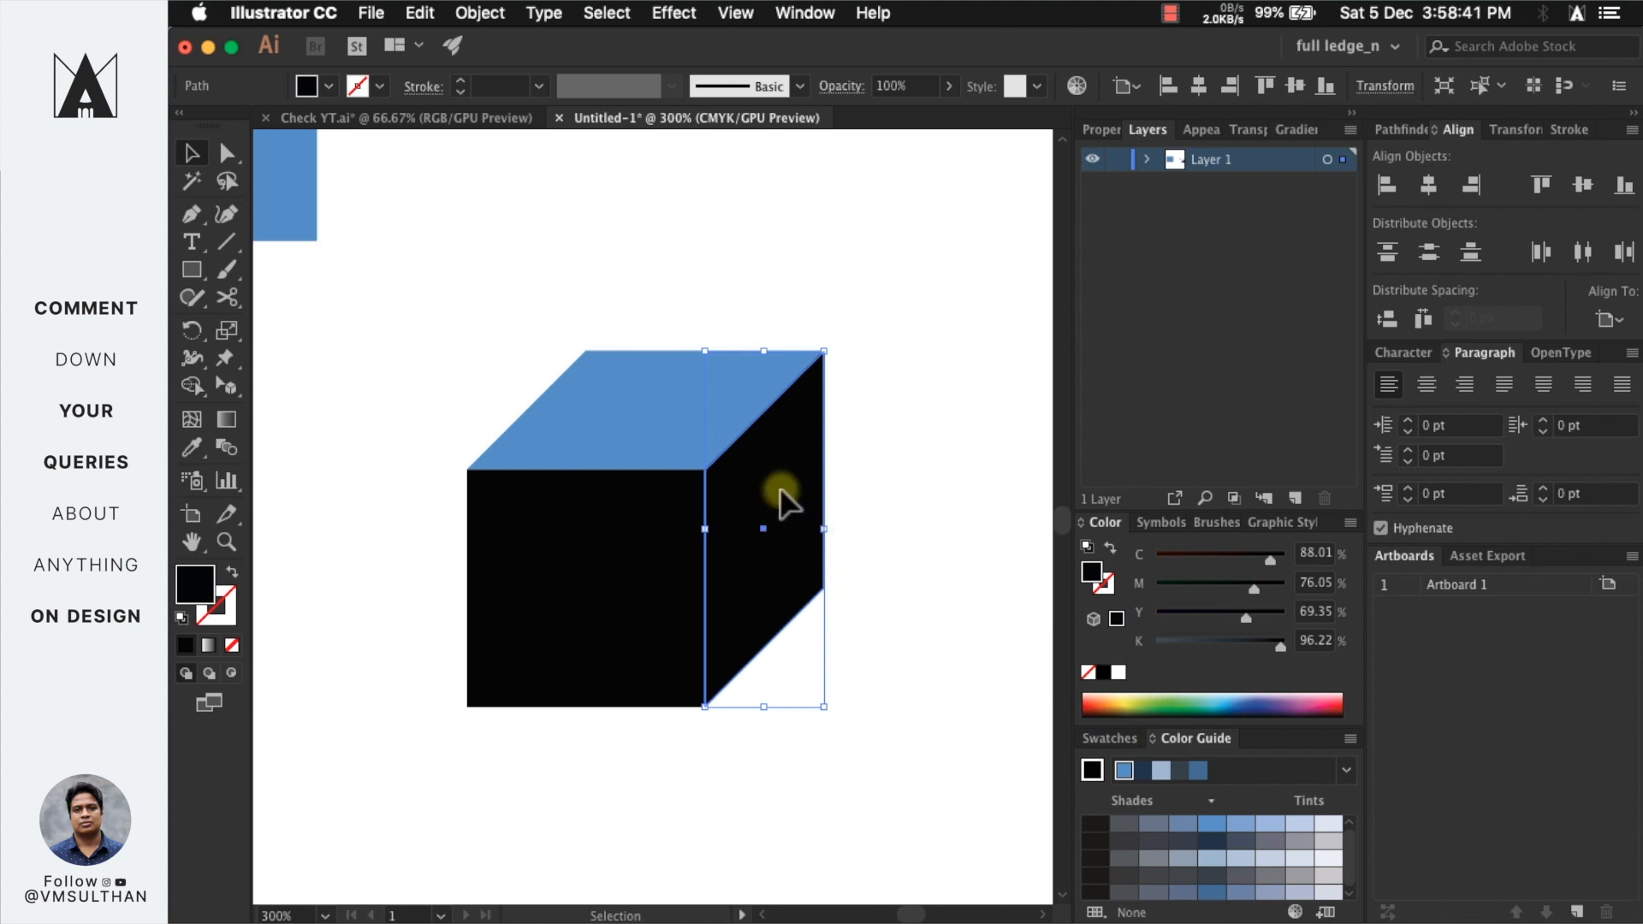
{"action": "left_click", "coordinate": [1180, 767]}
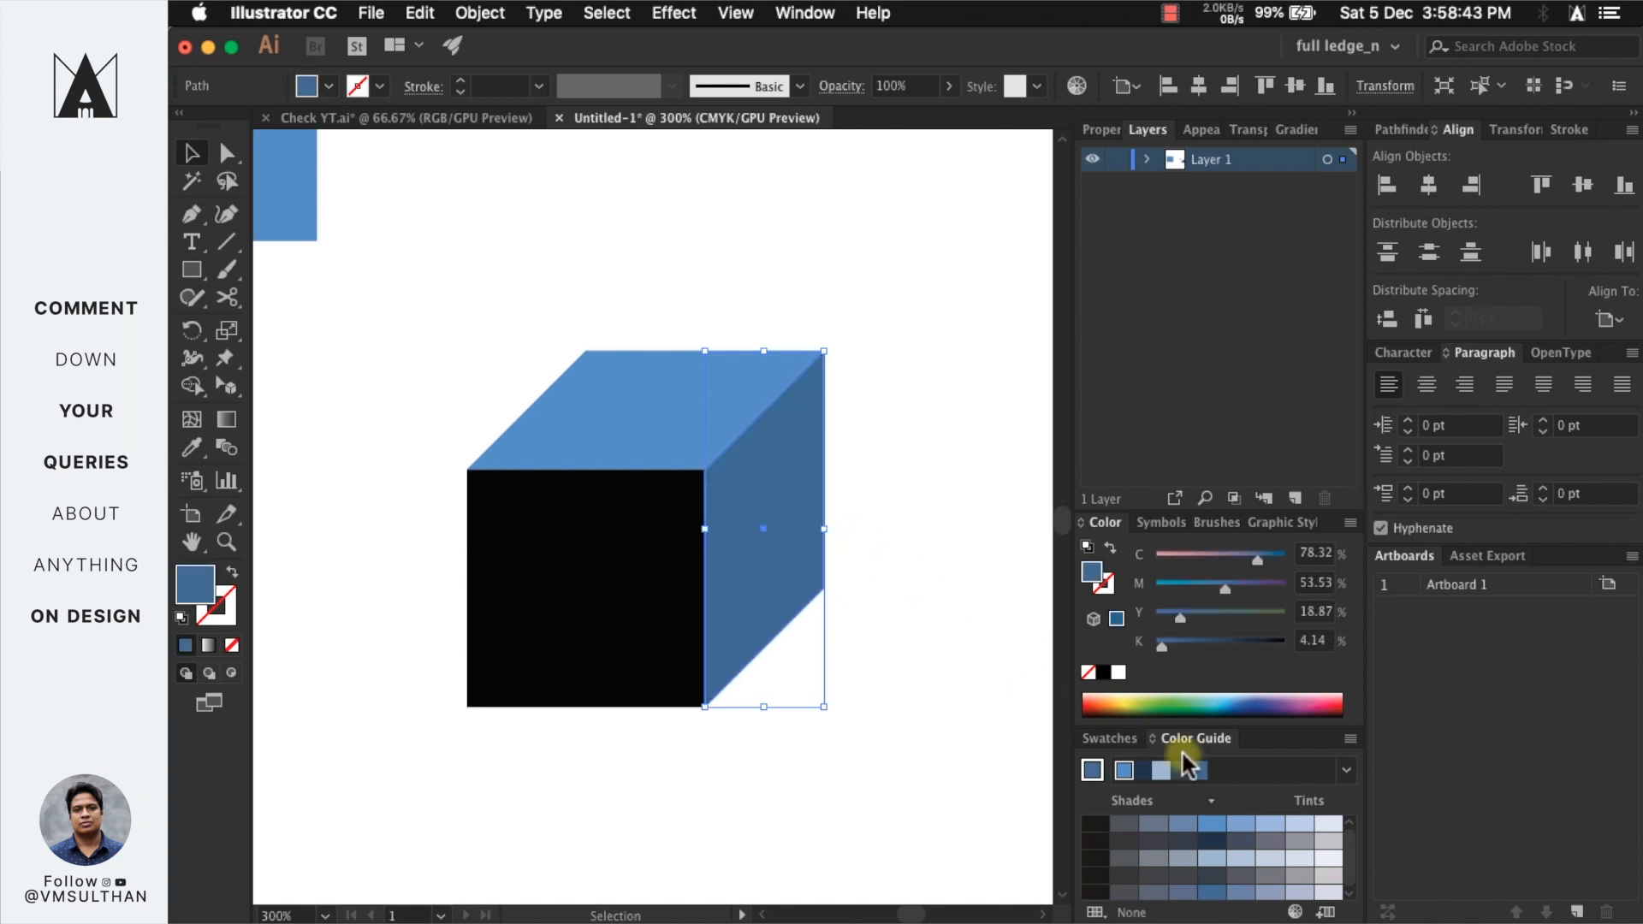
{"action": "left_click", "coordinate": [906, 495]}
- Delete the cube's black front square, and group the top and right faces together
{"action": "left_click_drag", "start_coordinate": [434, 542], "coordinate": [647, 767]}
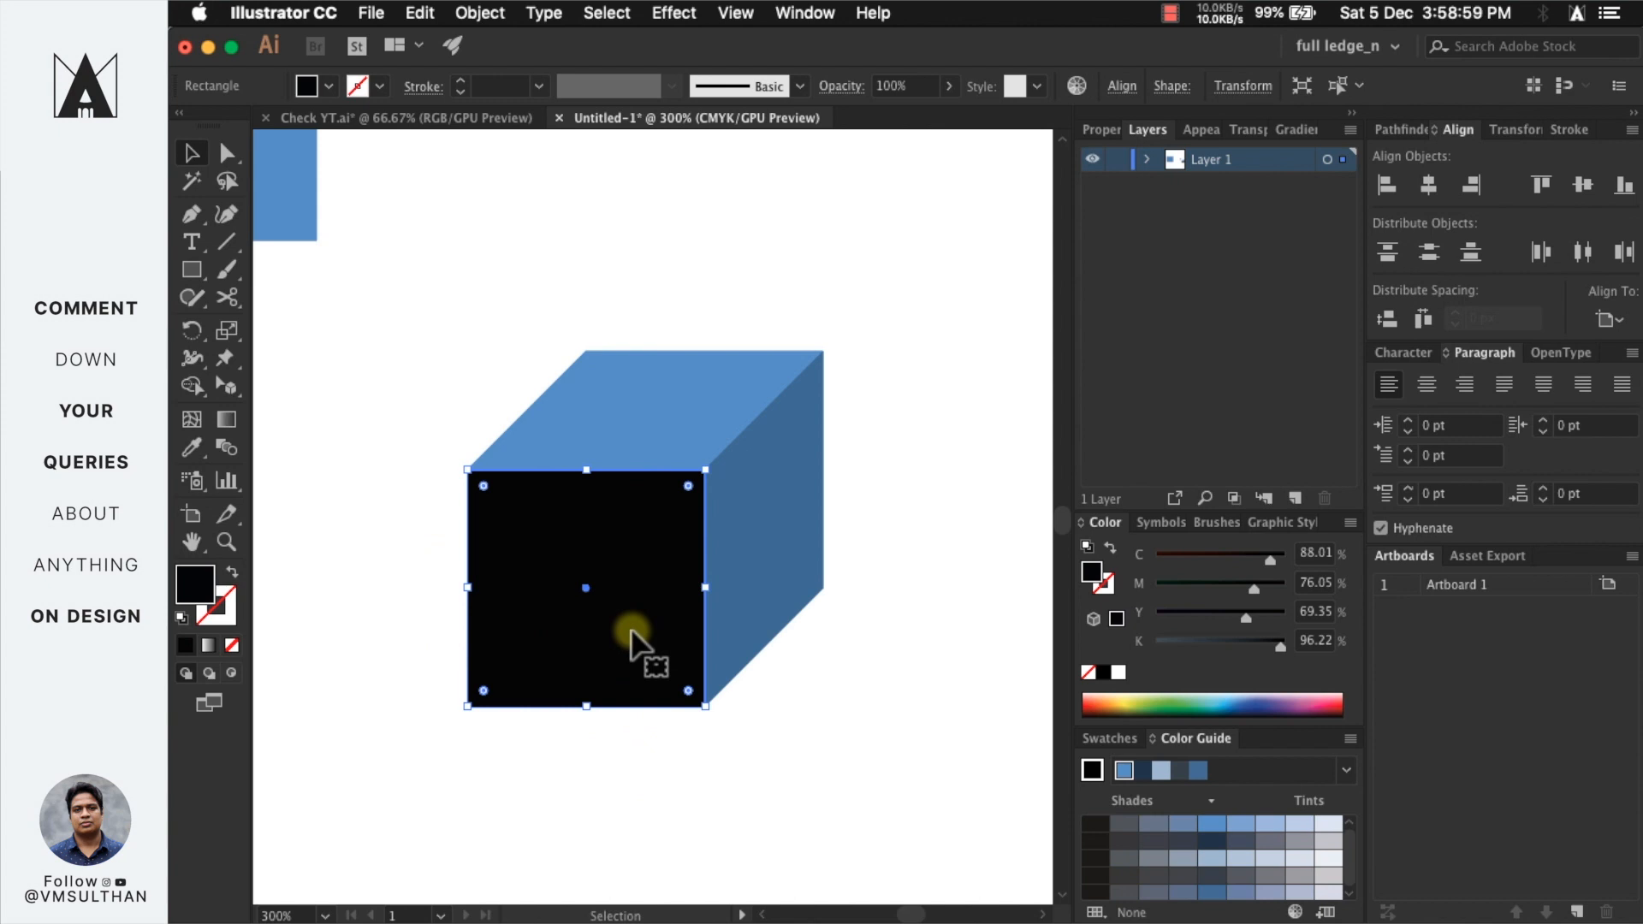
{"action": "key", "text": "Delete"}
{"action": "left_click_drag", "start_coordinate": [542, 240], "coordinate": [886, 666]}
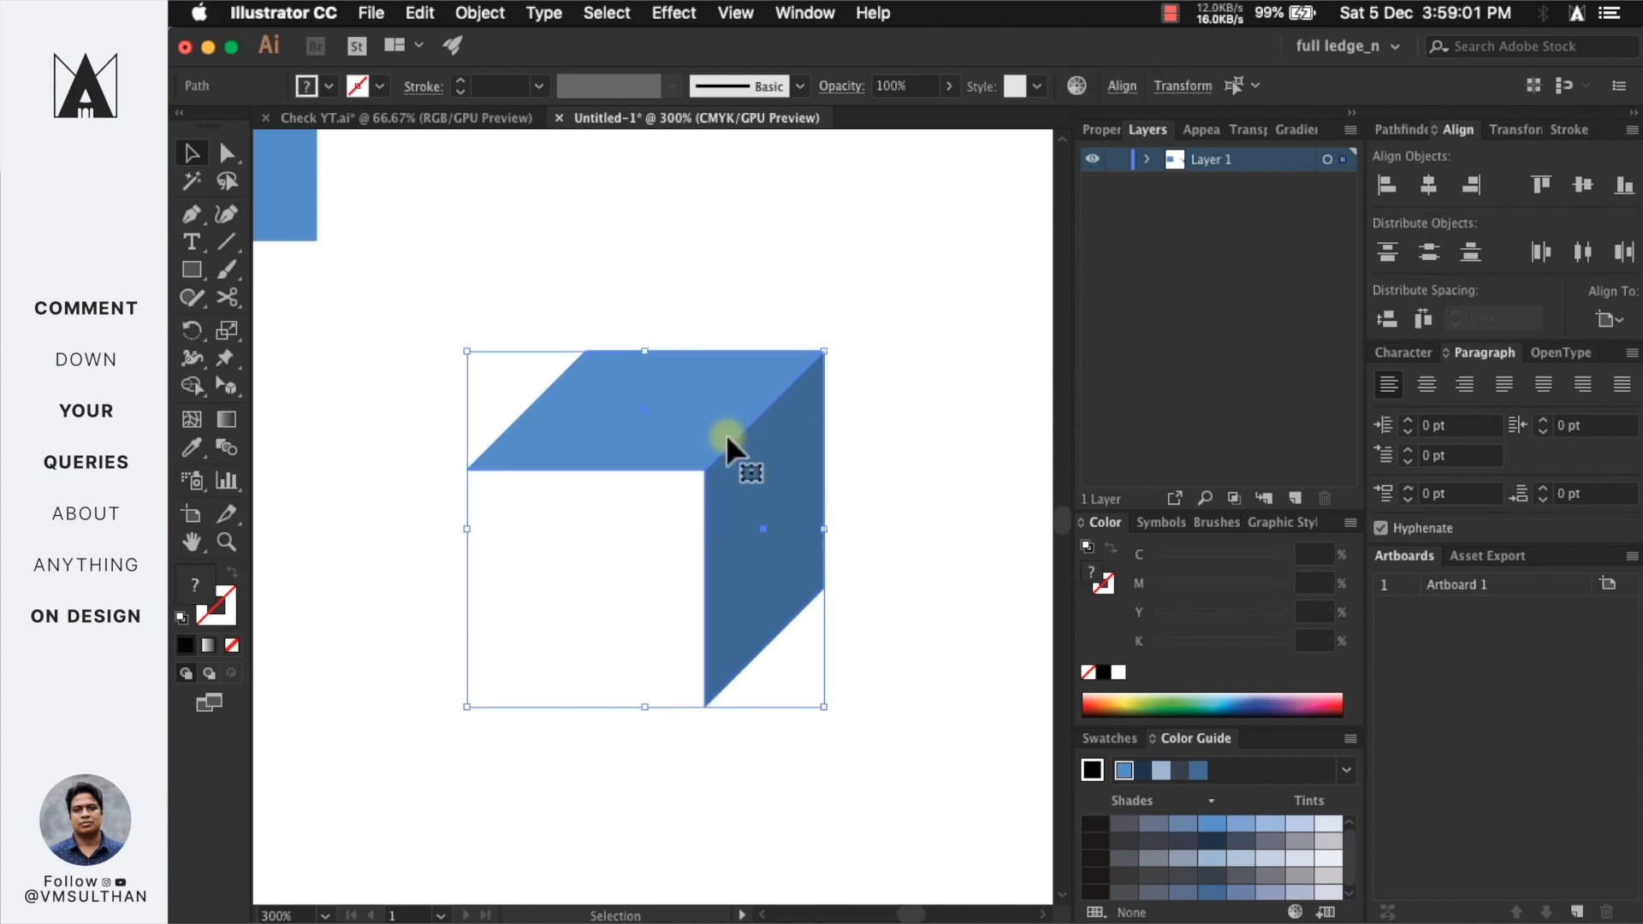
{"action": "right_click", "coordinate": [725, 434]}
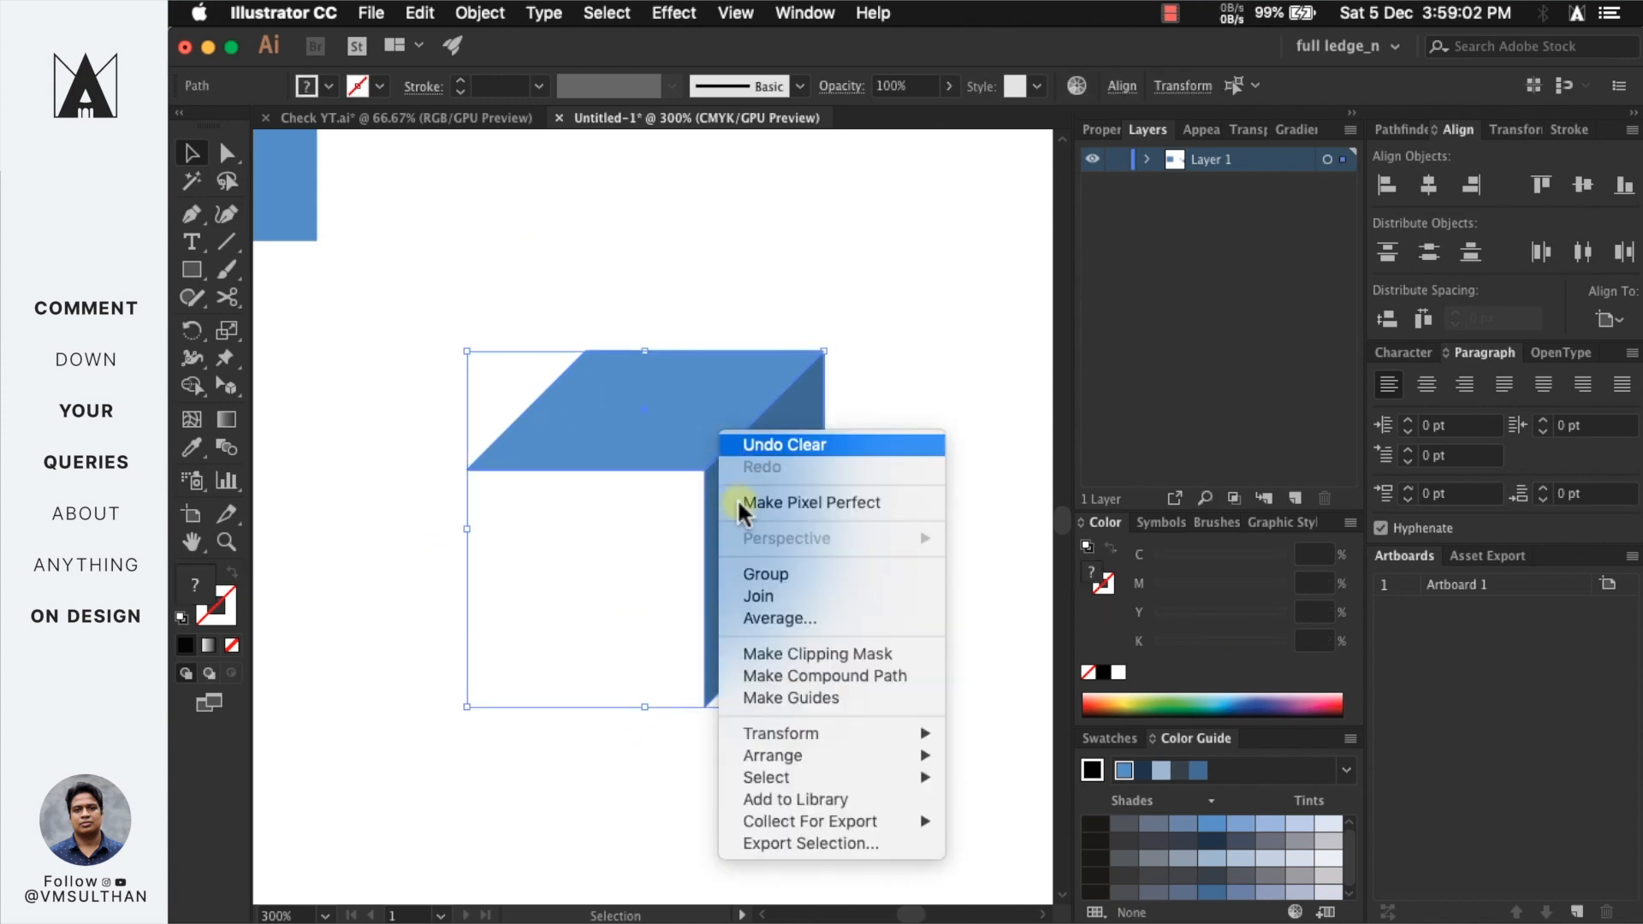
{"action": "left_click", "coordinate": [757, 573]}
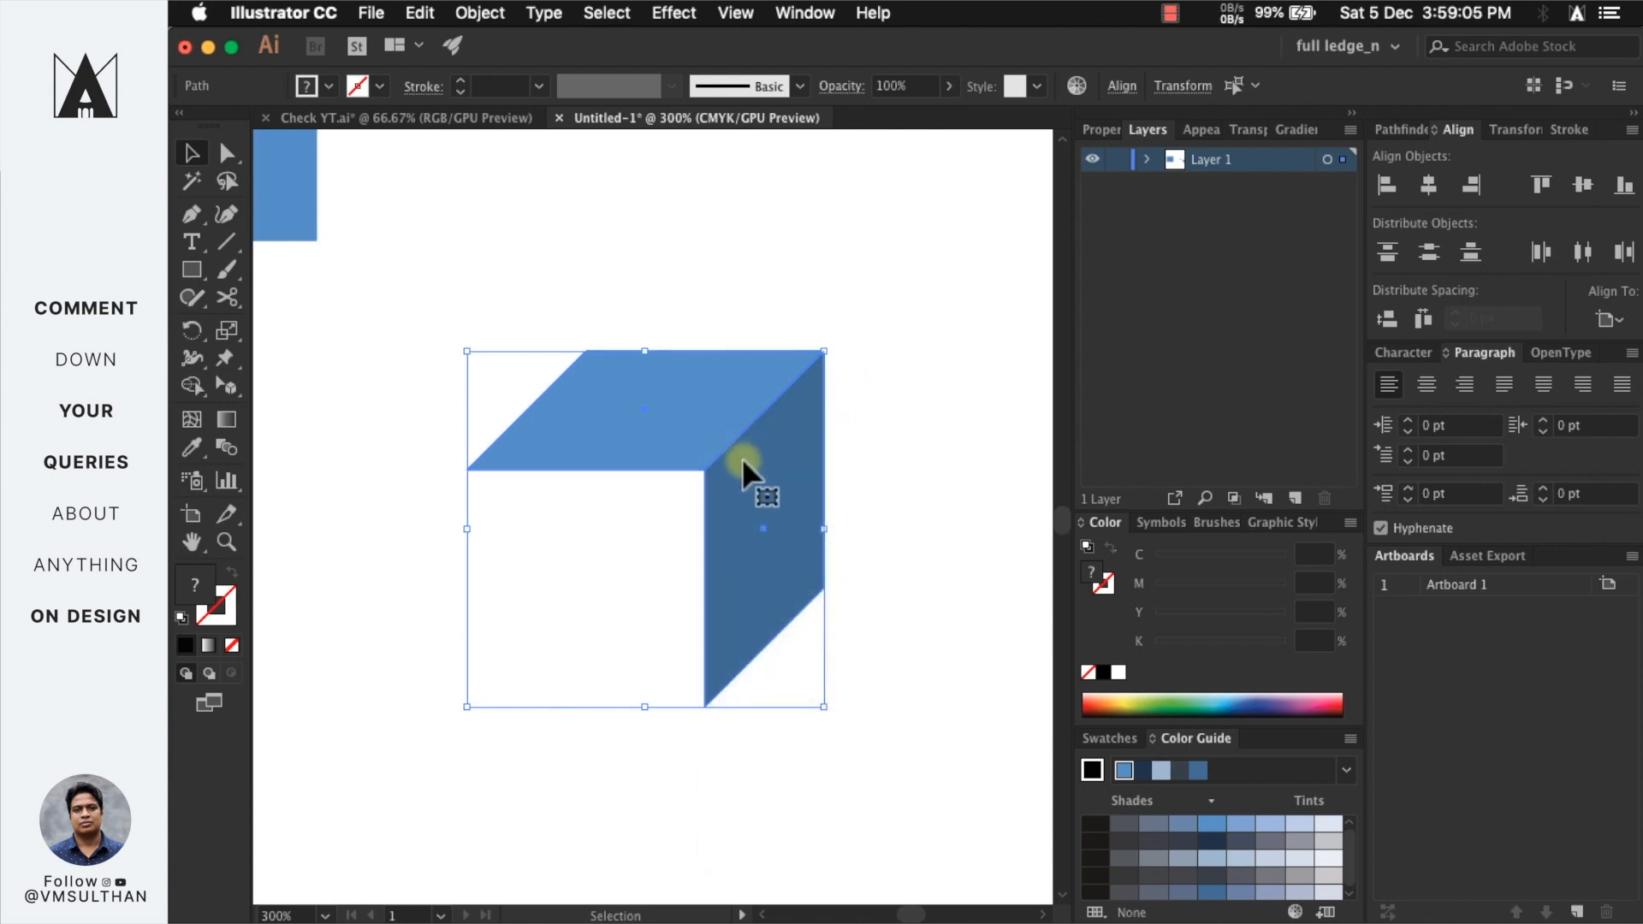
{"action": "key", "text": "v"}
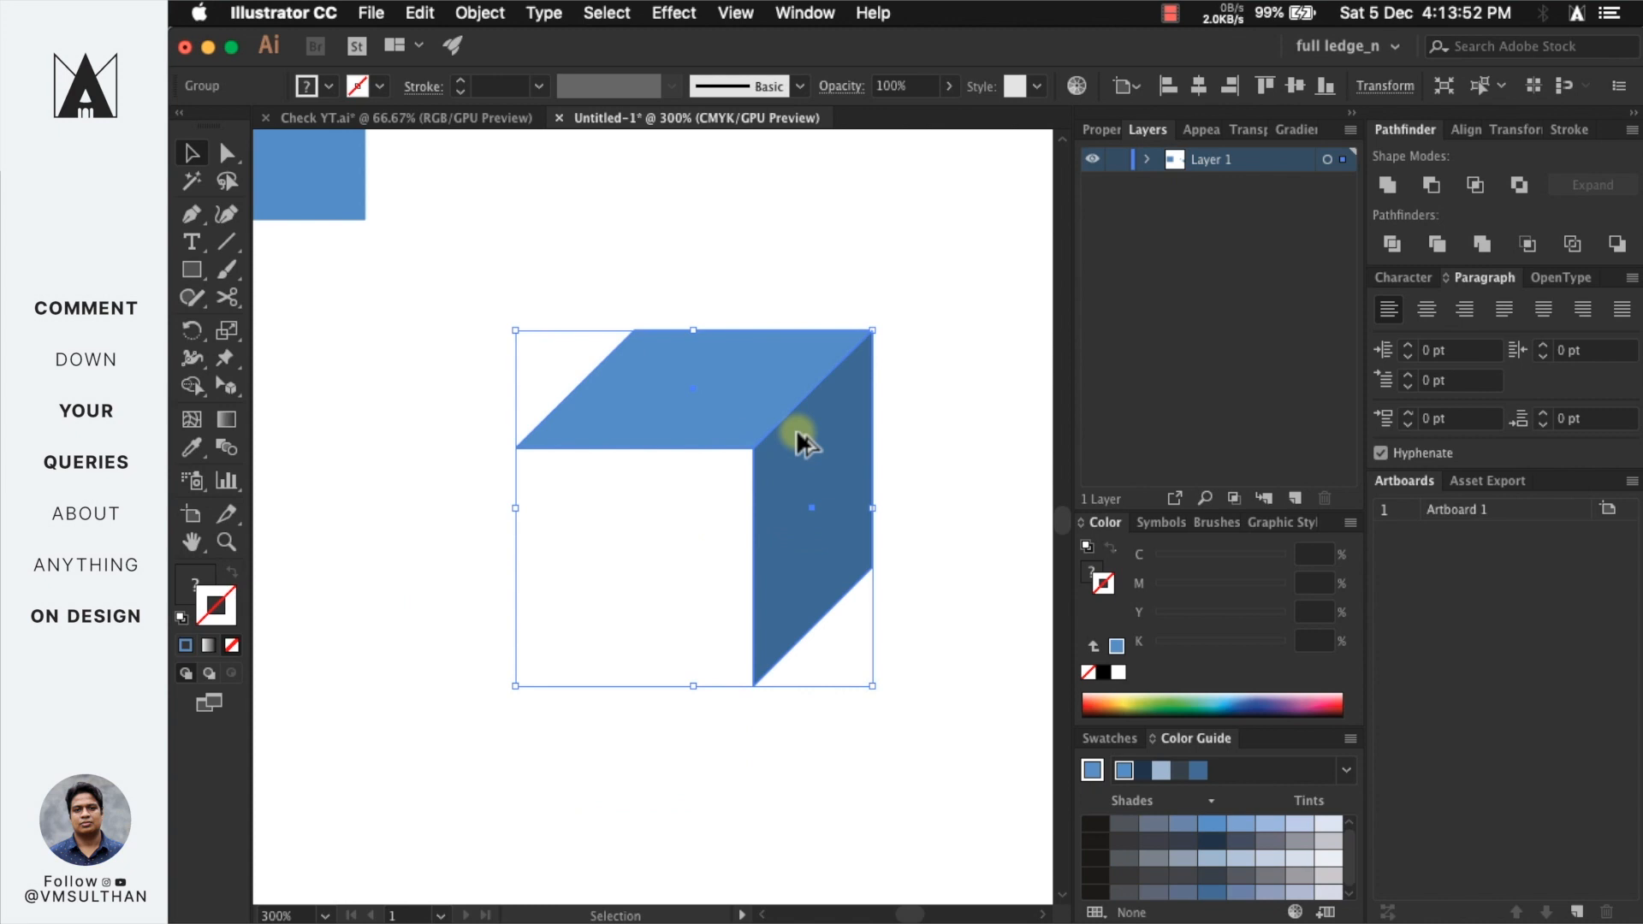
- Duplicate the grouped faces and snap the copy's upper-right corner to the inner corner of the original
{"action": "left_click_drag", "start_coordinate": [817, 400], "coordinate": [679, 543]}
{"action": "left_click_drag", "start_coordinate": [676, 535], "coordinate": [742, 450]}
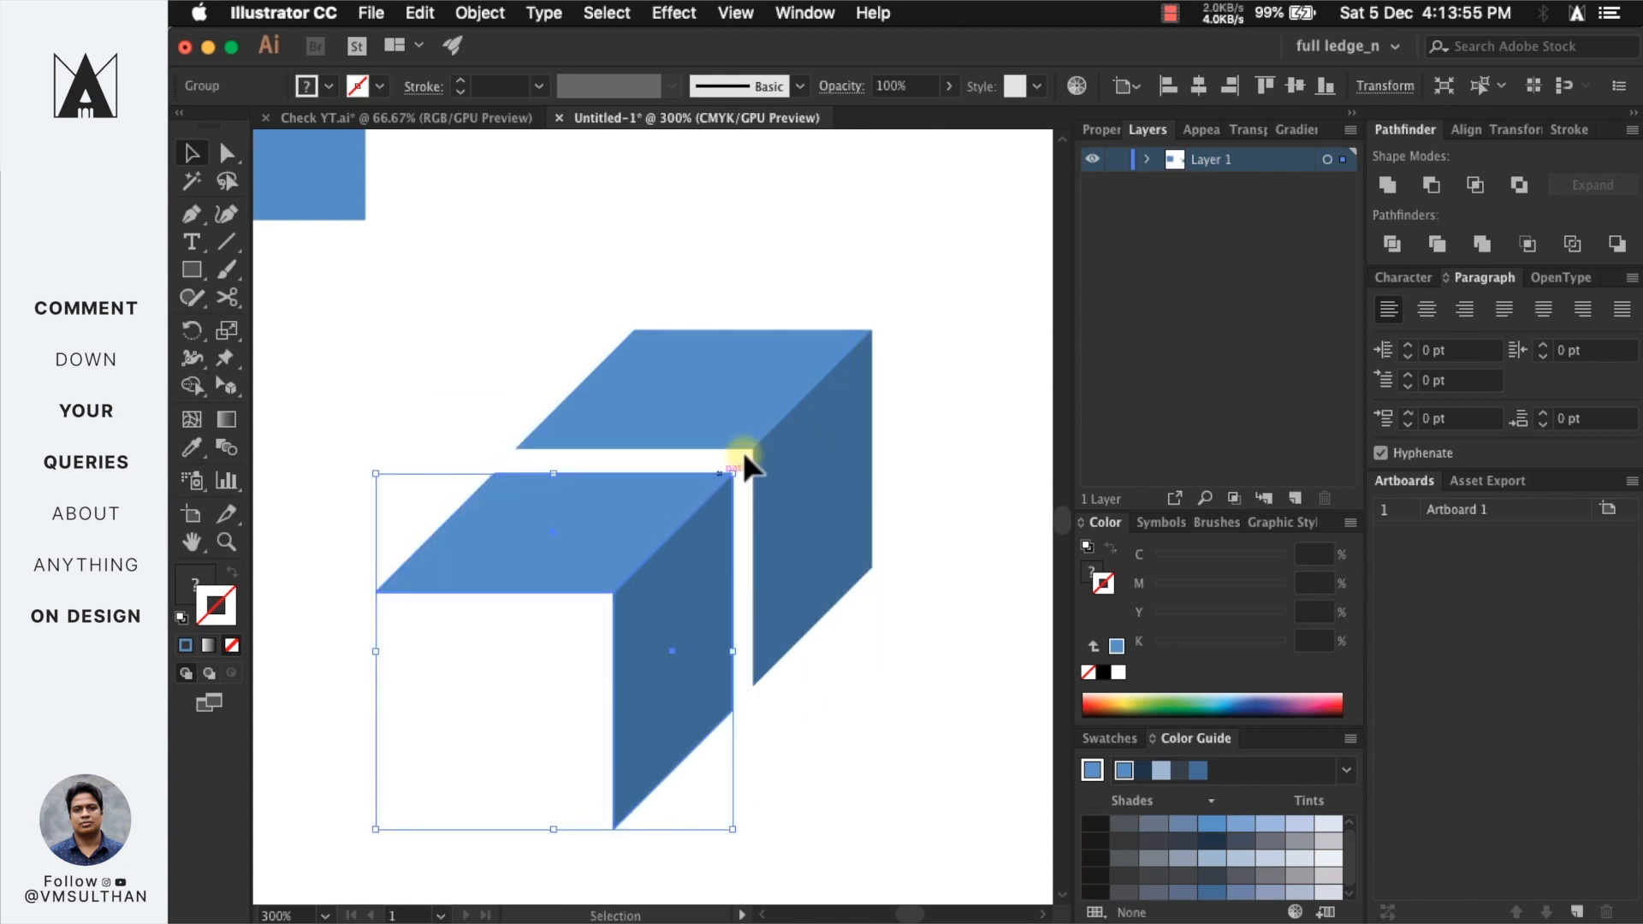
{"action": "scroll", "coordinate": [743, 450], "scroll_direction": "up", "scroll_amount": 4}
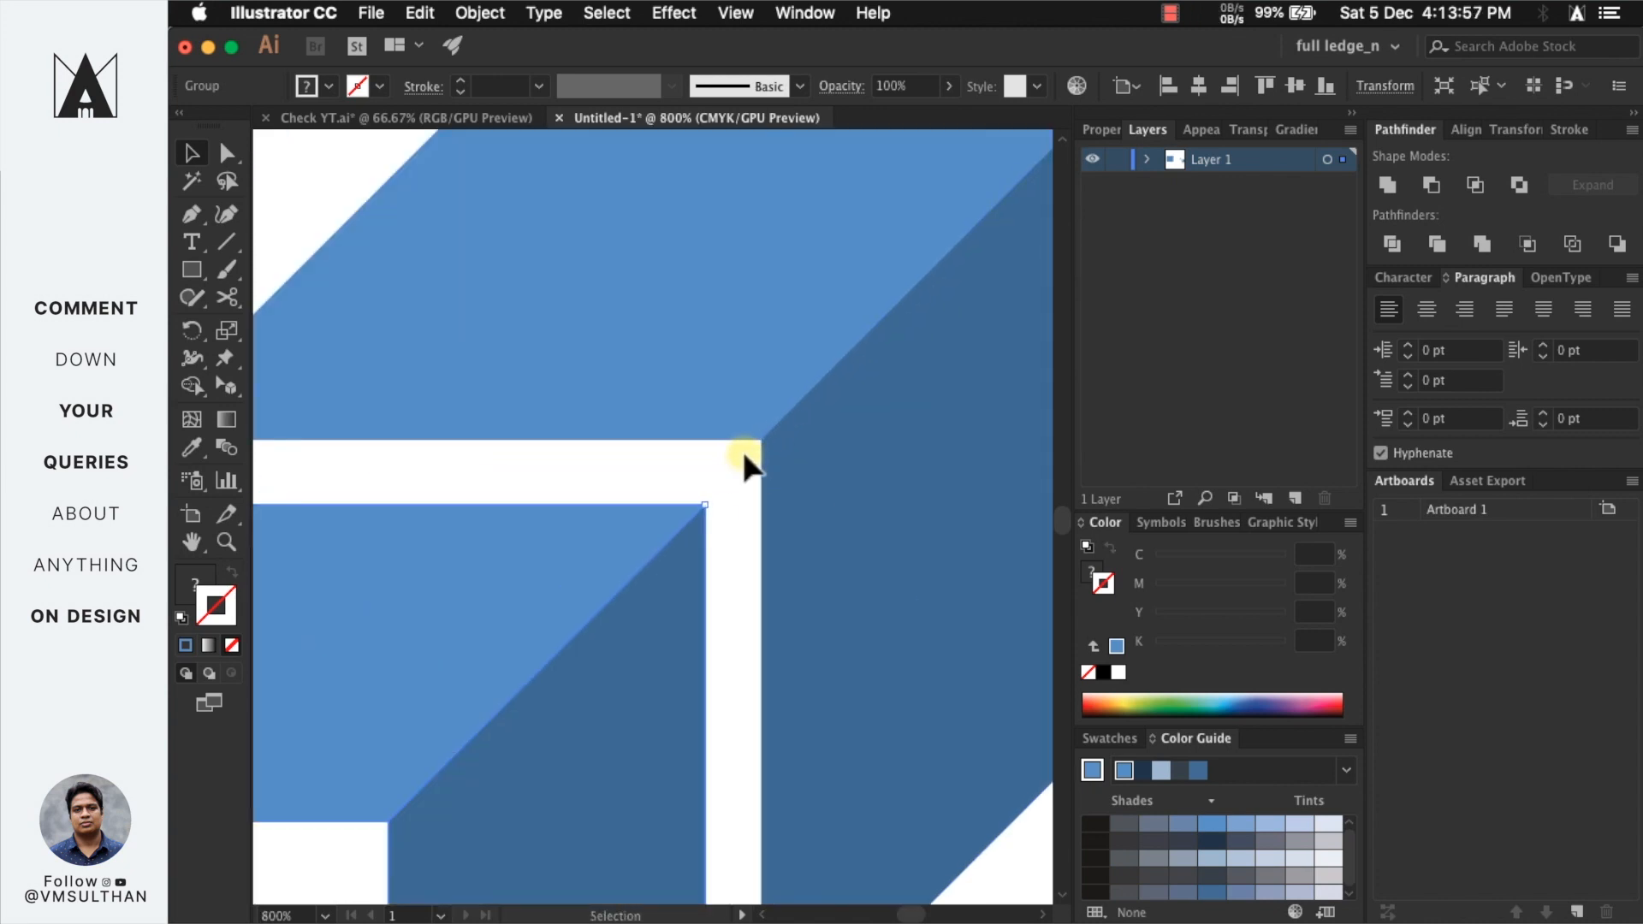
{"action": "key", "text": "a"}
{"action": "left_click", "coordinate": [704, 506]}
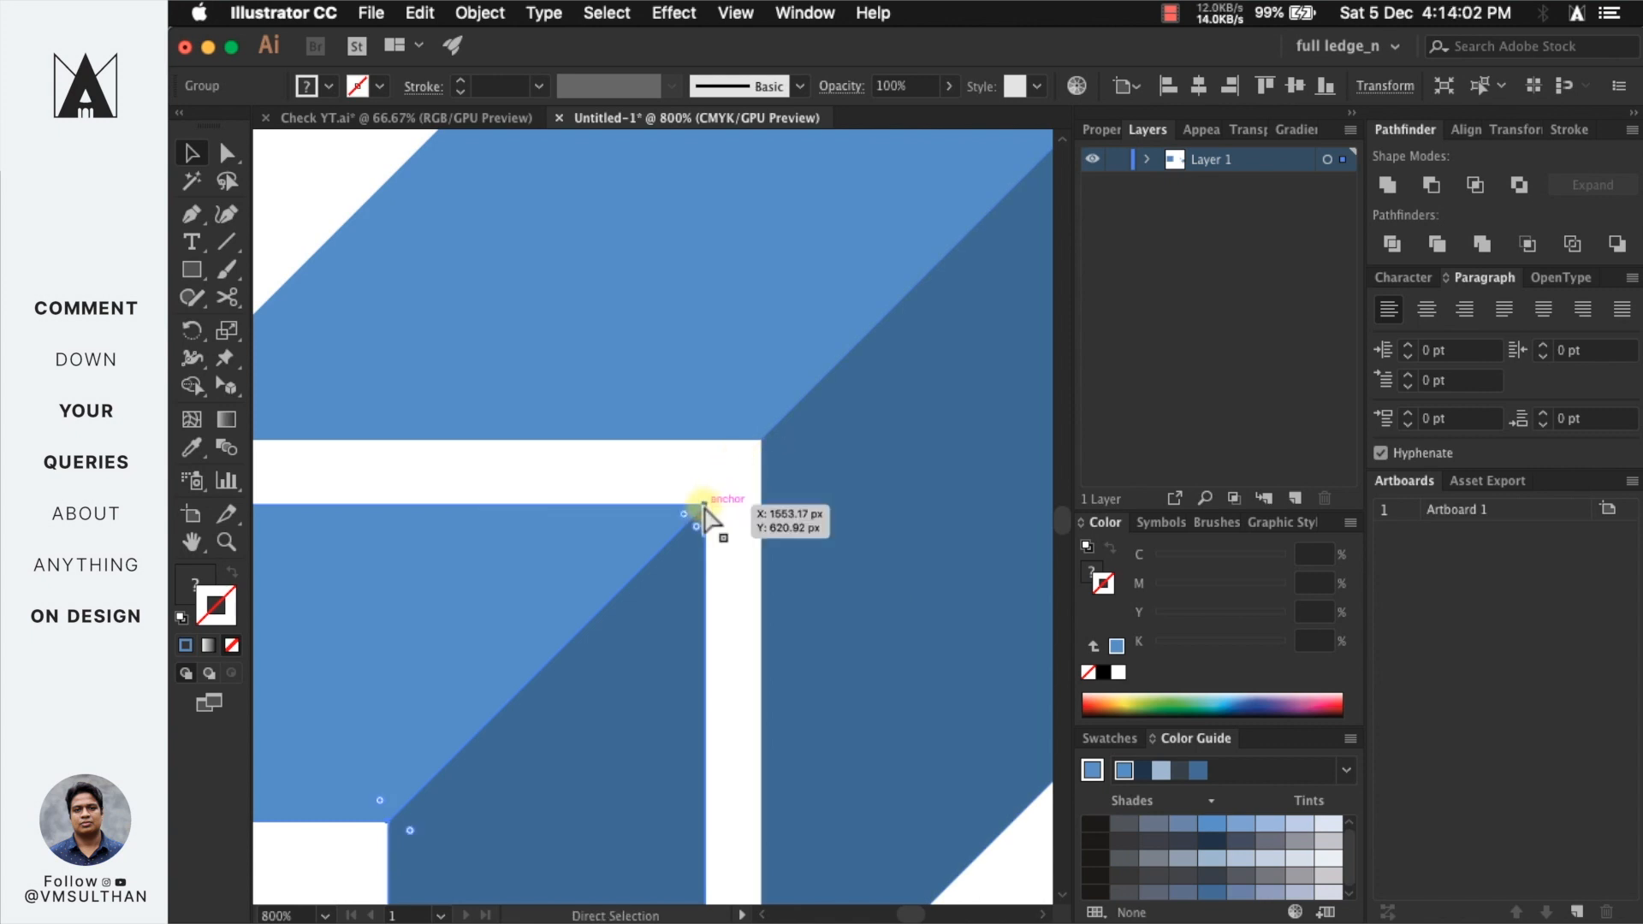
{"action": "left_click_drag", "start_coordinate": [704, 506], "coordinate": [756, 459]}
{"action": "scroll", "coordinate": [756, 459], "scroll_direction": "down", "scroll_amount": 3}
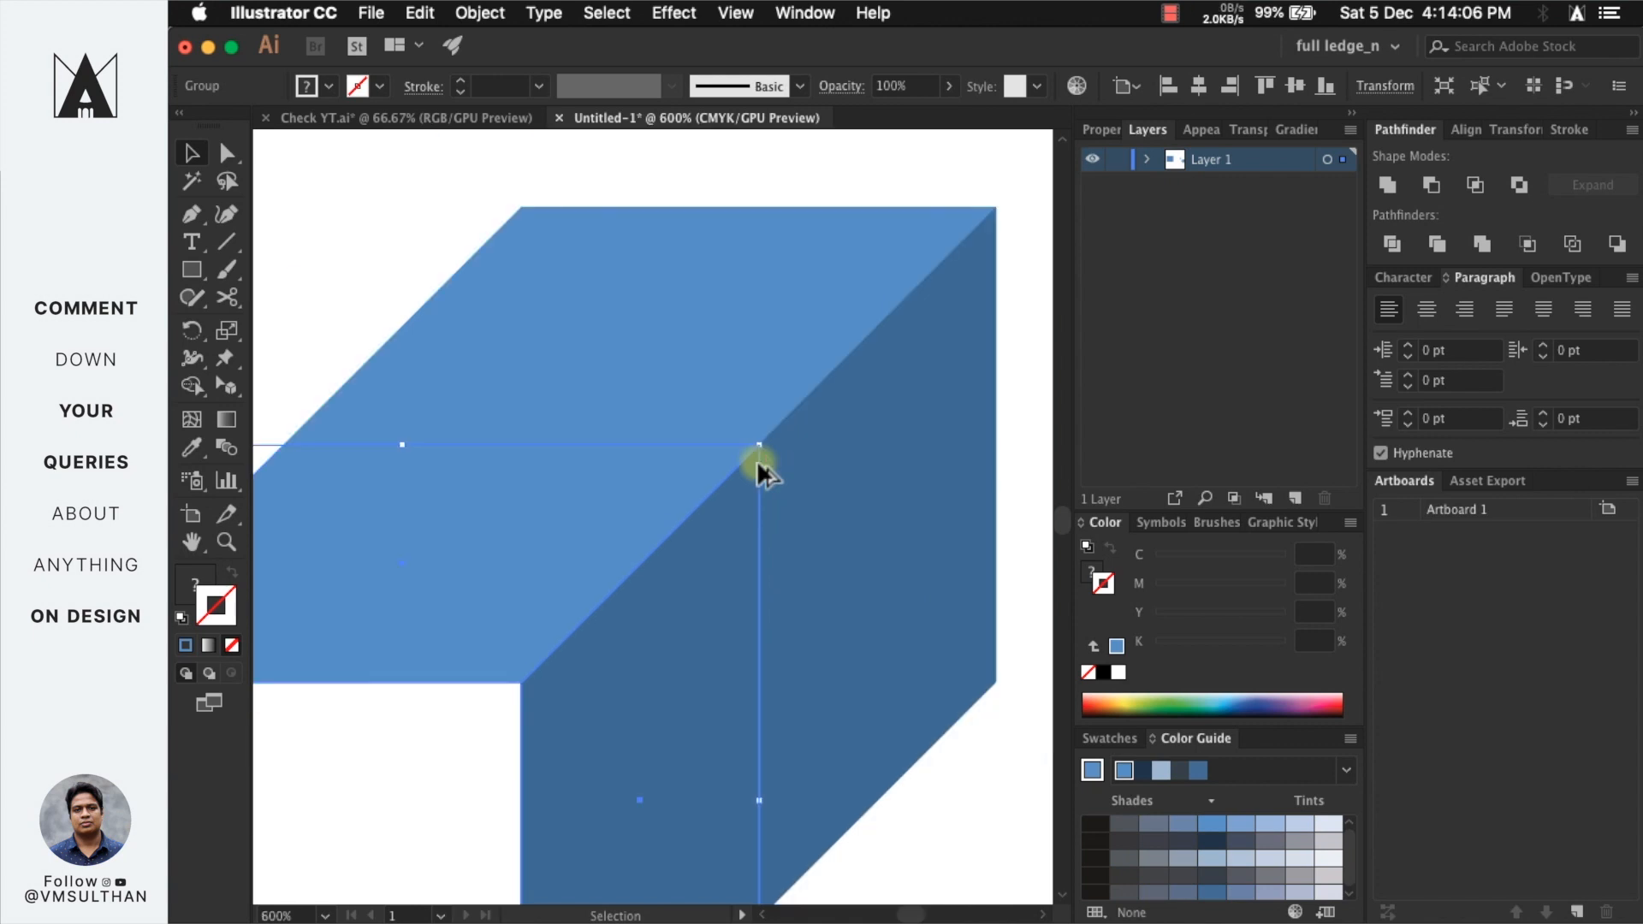
- Rotate the copied group 180° and move it onto the original to form the cube's left and bottom faces
{"action": "left_click_drag", "start_coordinate": [758, 827], "coordinate": [440, 476]}
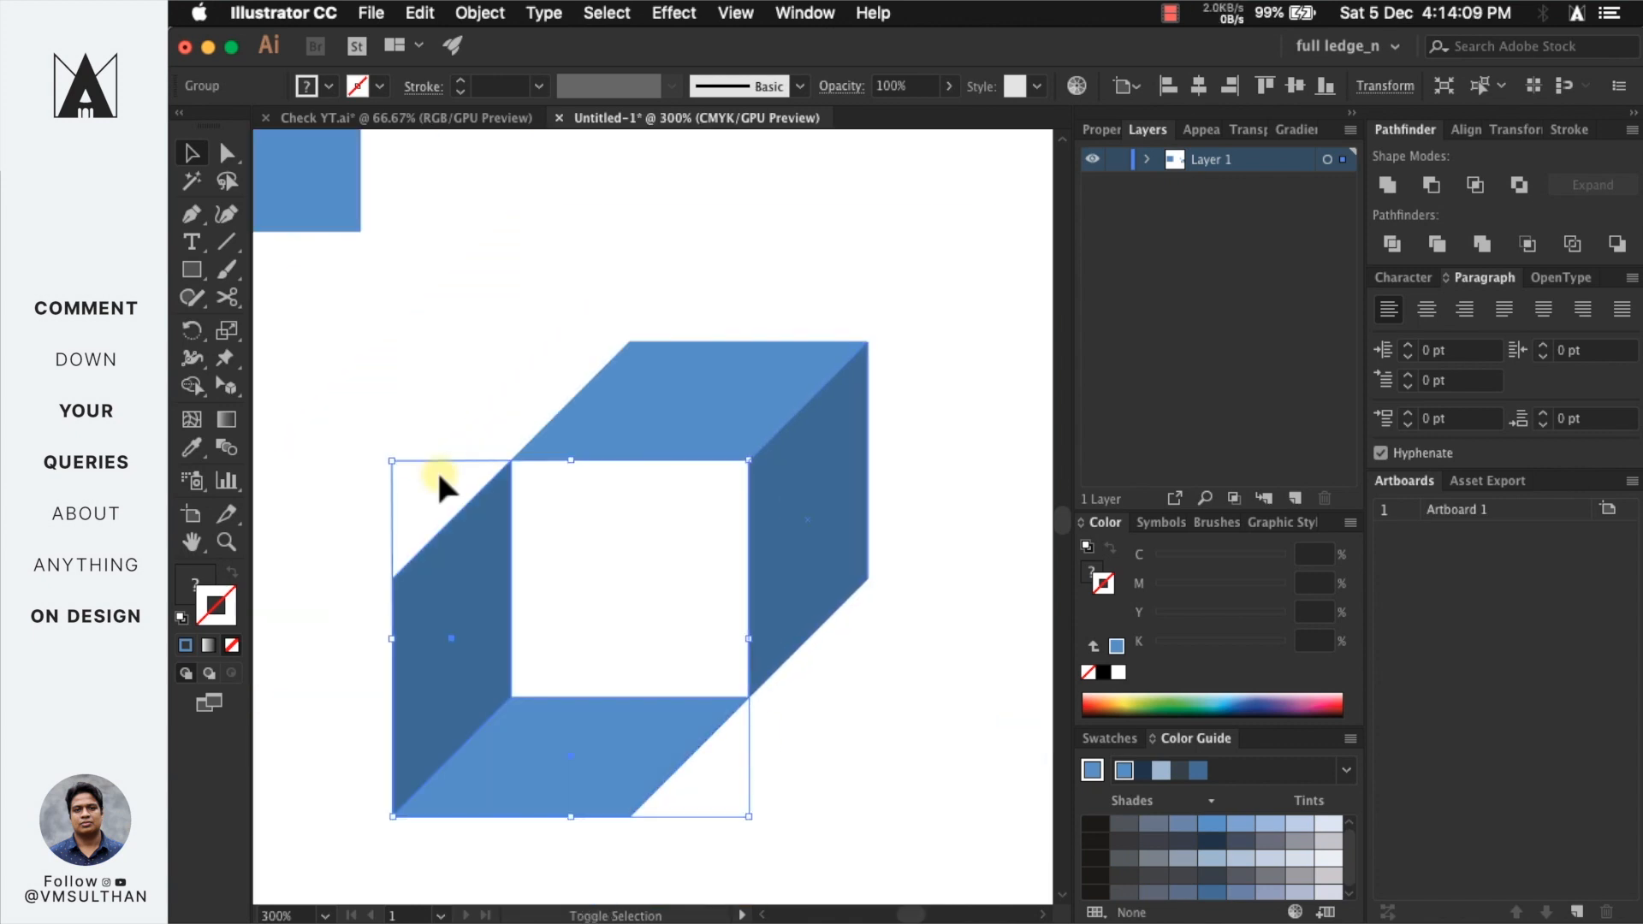
{"action": "scroll", "coordinate": [778, 657], "scroll_direction": "down", "scroll_amount": 3}
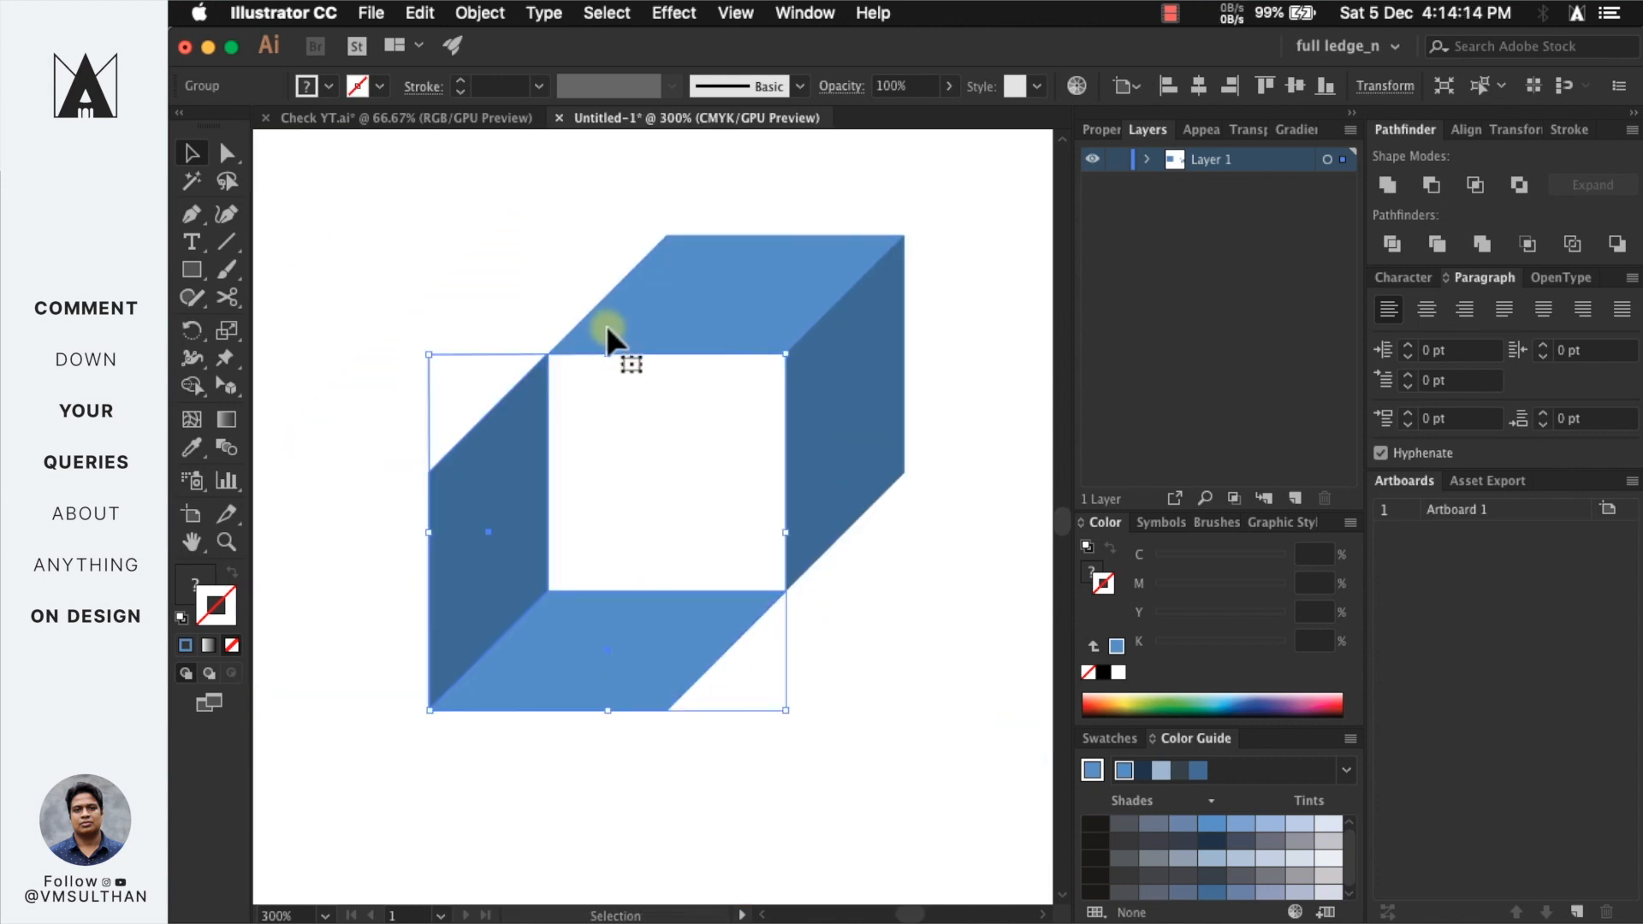
{"action": "left_click_drag", "start_coordinate": [544, 354], "coordinate": [666, 237]}
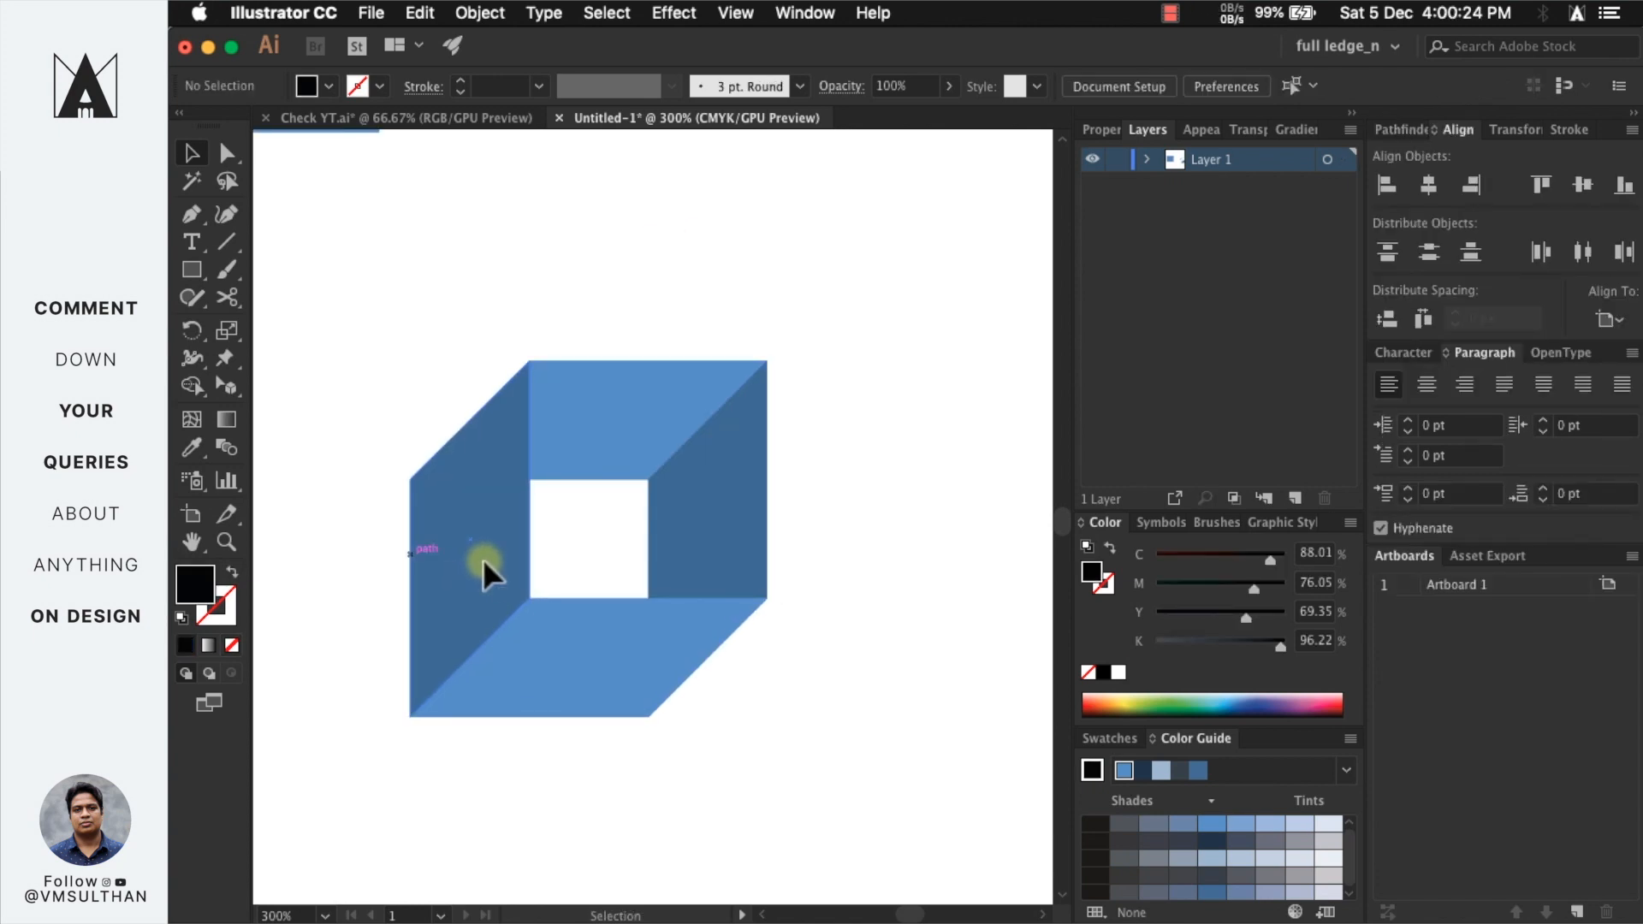
- Swap fill and stroke on the left face and the bottom face so both become outlines
{"action": "left_click", "coordinate": [227, 152]}
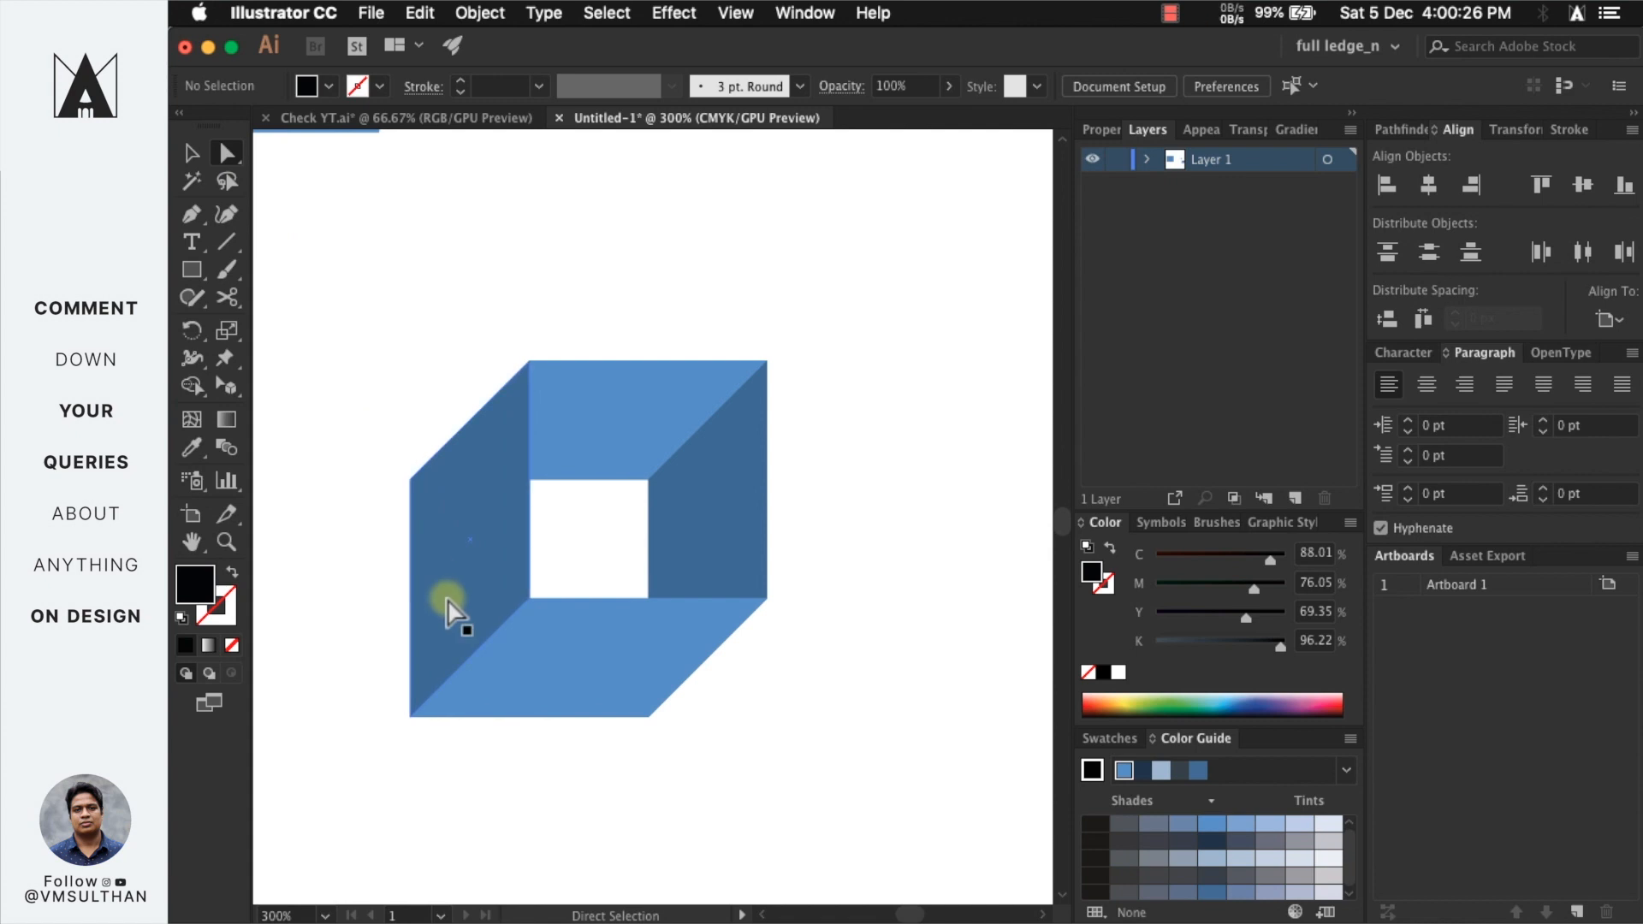
{"action": "left_click_drag", "start_coordinate": [446, 599], "coordinate": [360, 551]}
{"action": "key", "text": "super+z"}
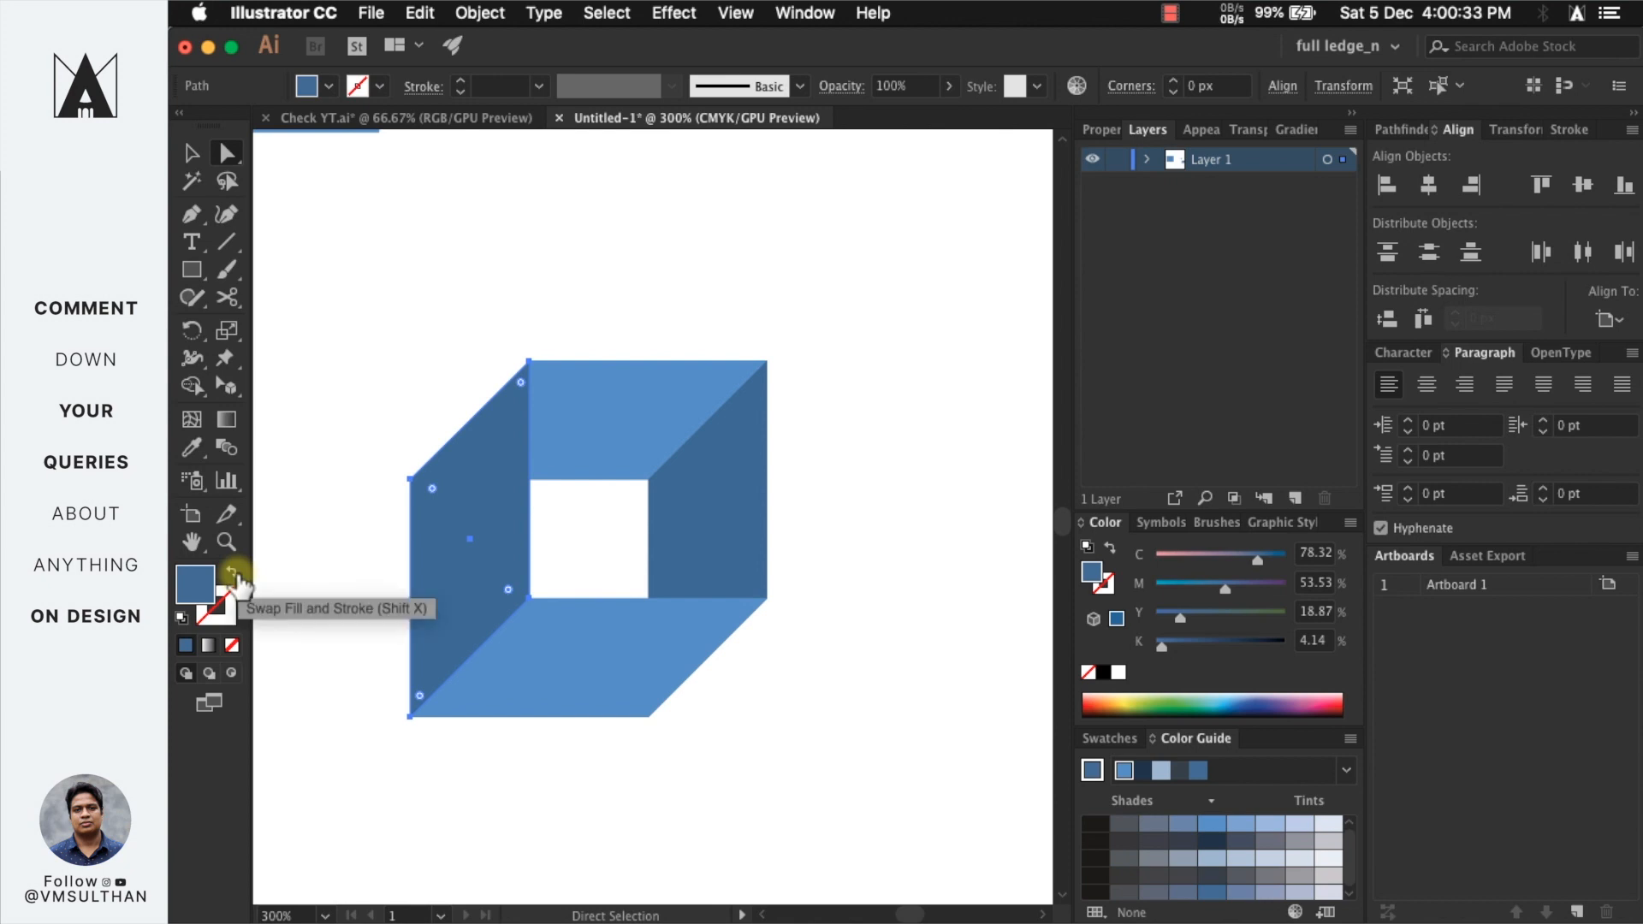
{"action": "key", "text": "shift+x"}
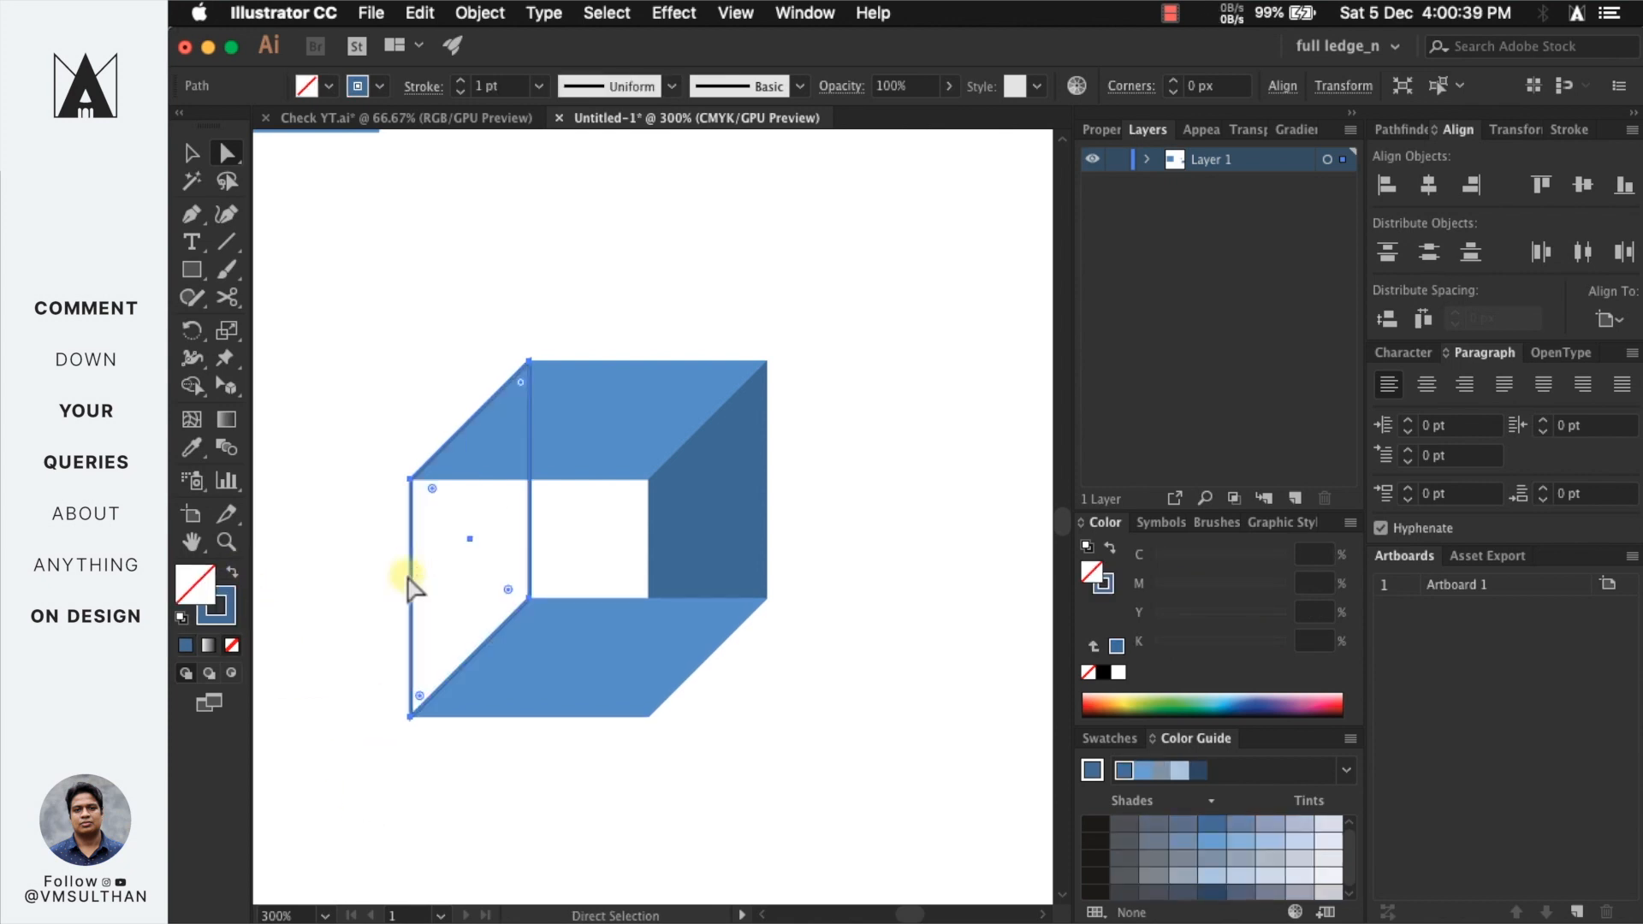
{"action": "left_click", "coordinate": [592, 693]}
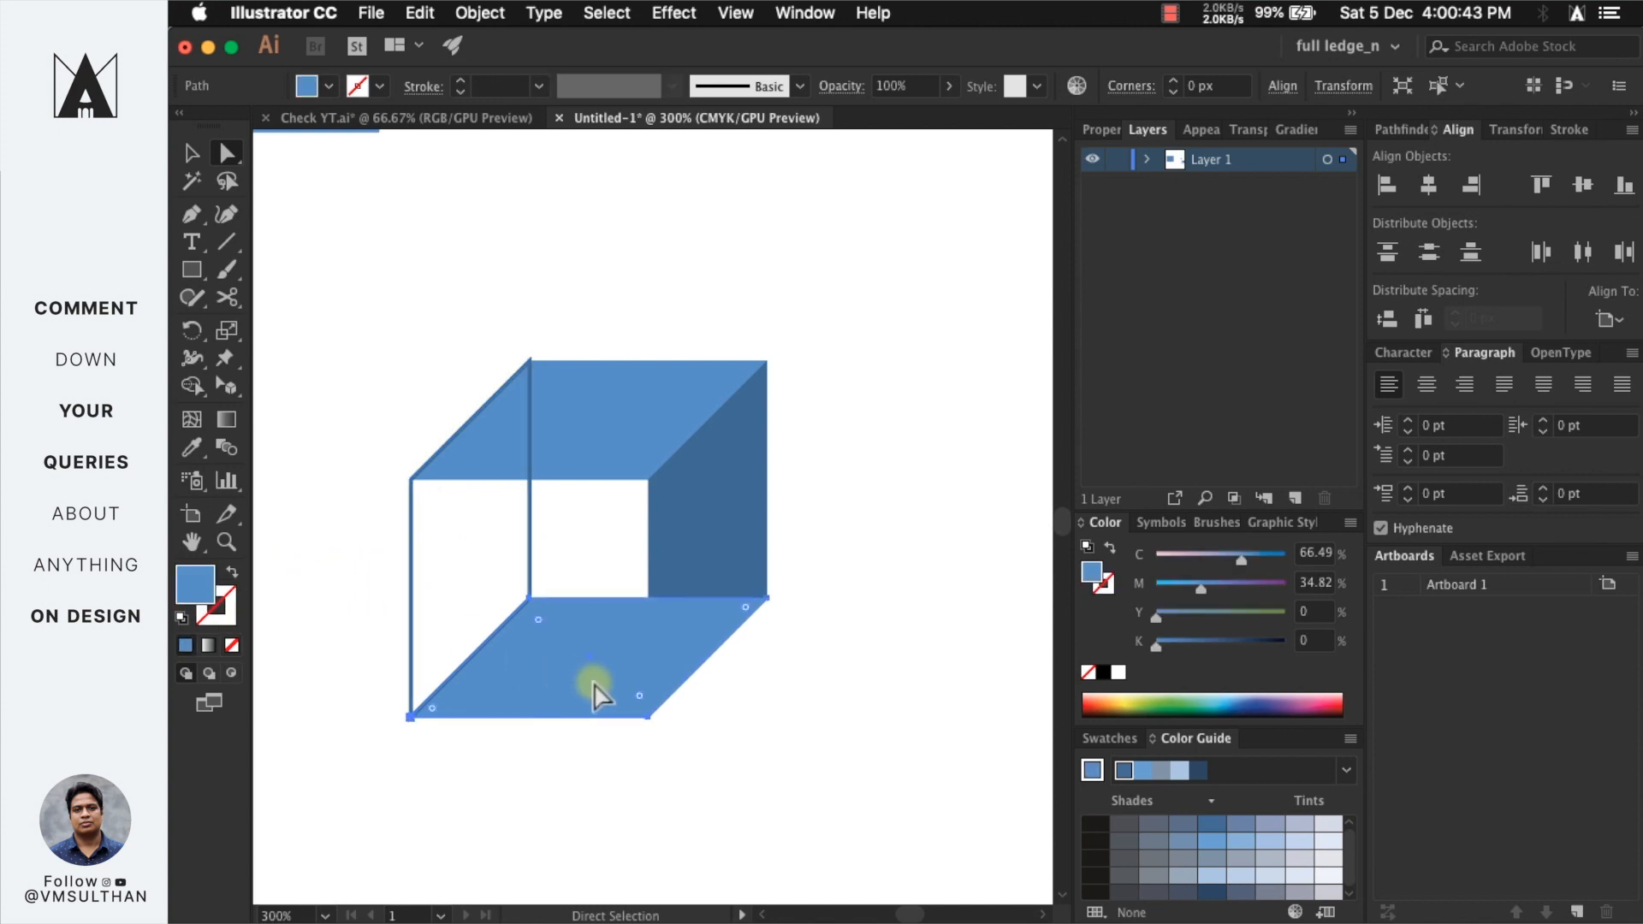
{"action": "key", "text": "shift+x"}
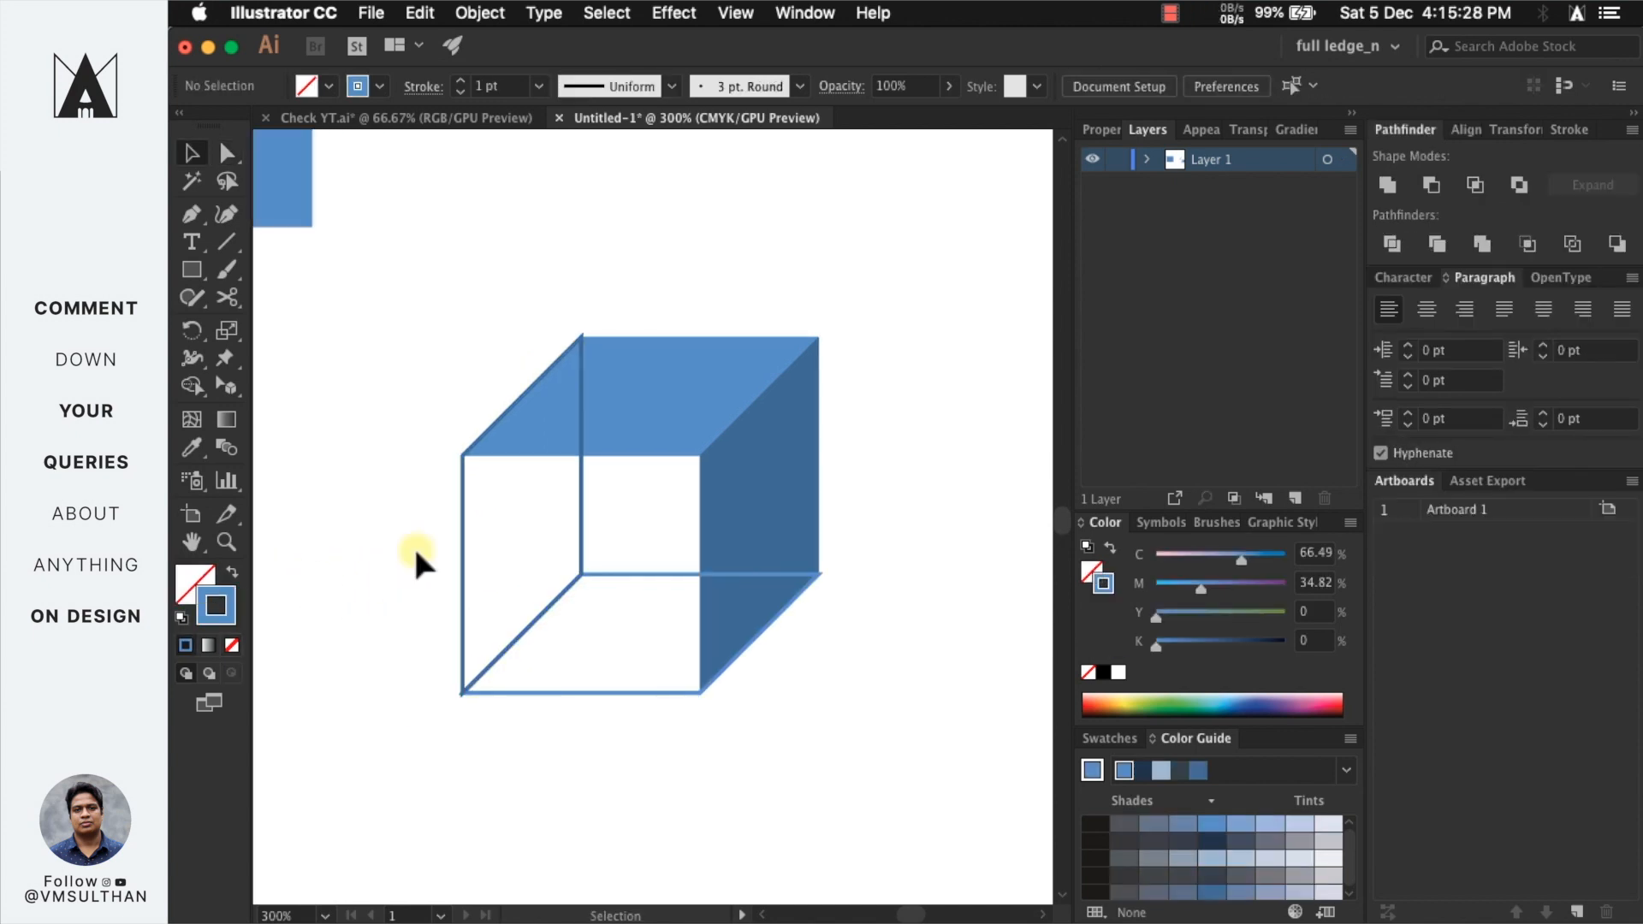
- Set the stroke corners of the outlined left and bottom faces to Round Join
{"action": "left_click_drag", "start_coordinate": [417, 552], "coordinate": [588, 768]}
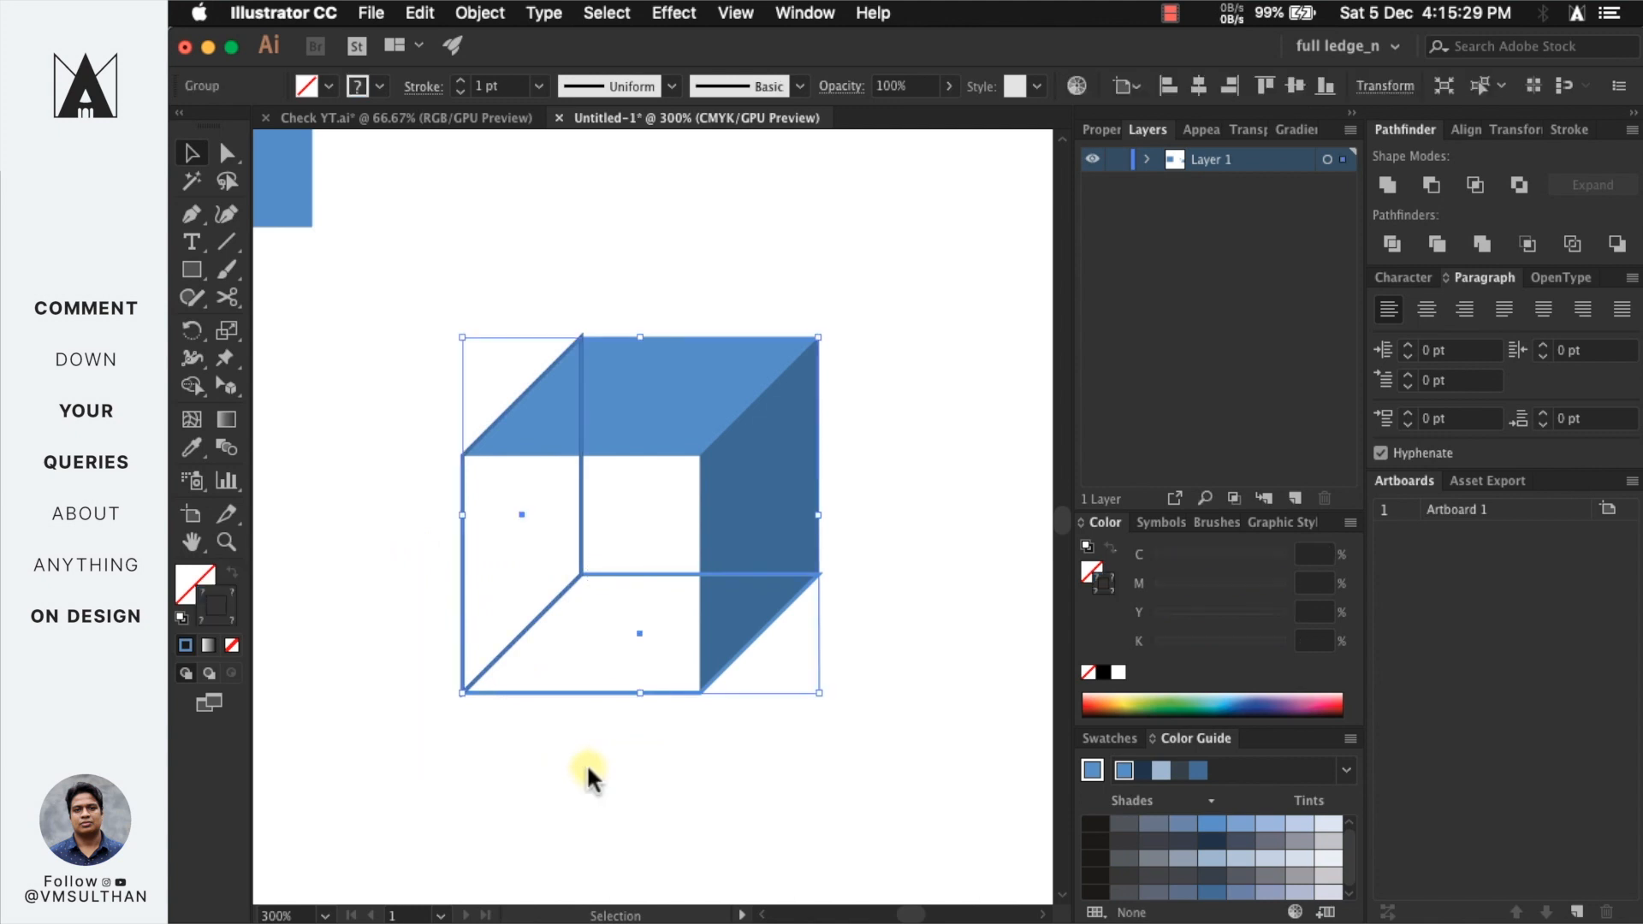
{"action": "left_click", "coordinate": [428, 86]}
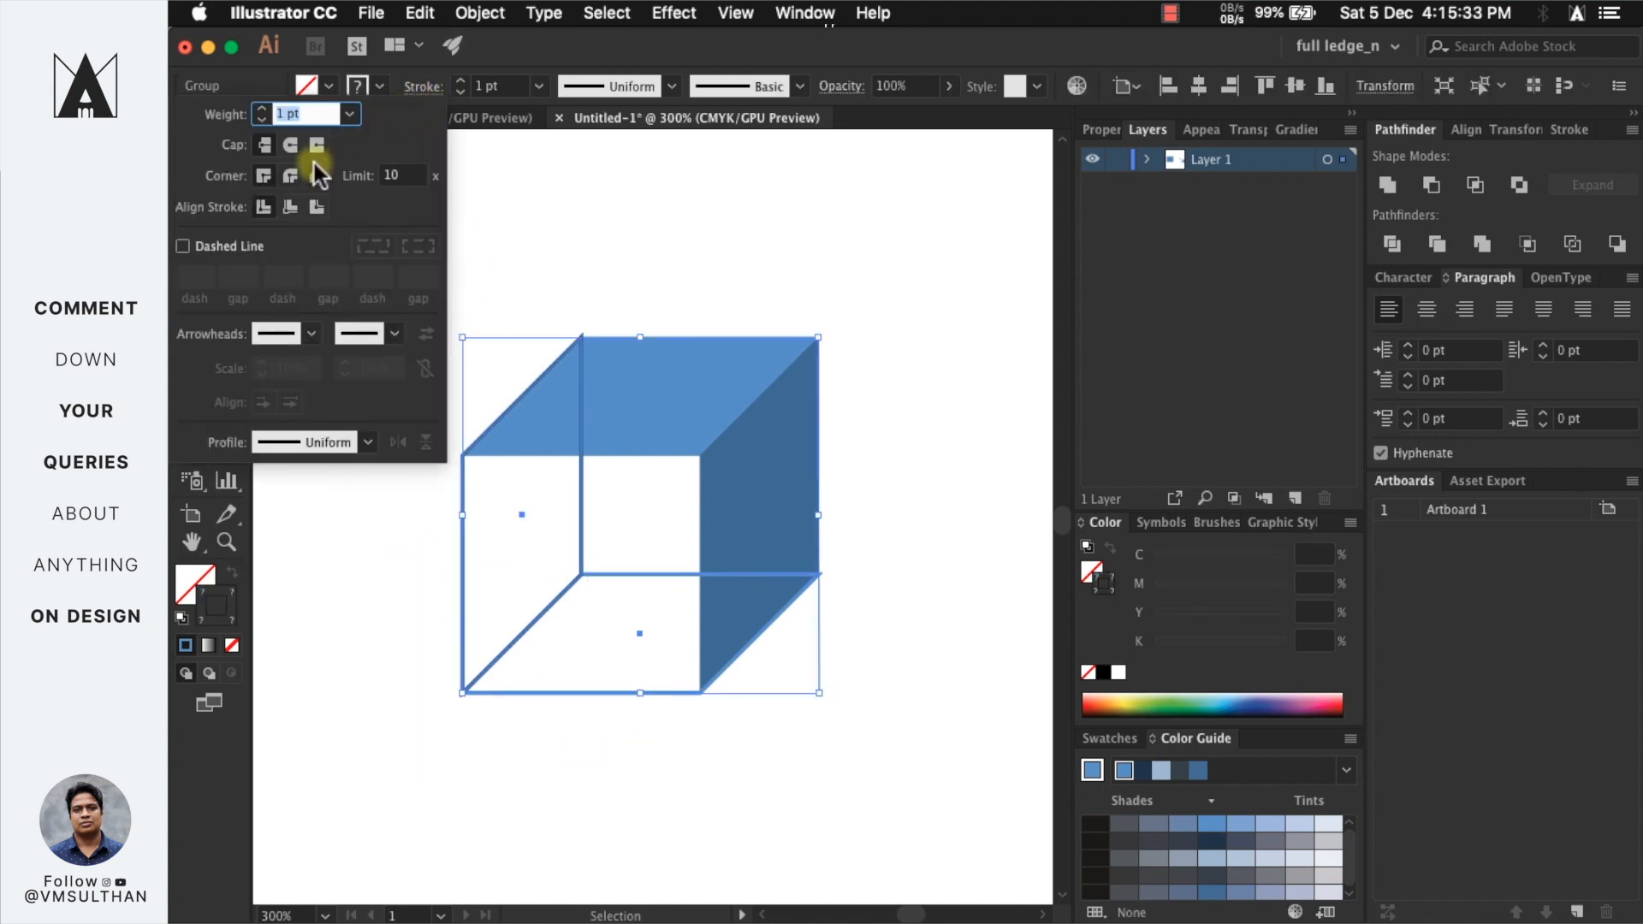
{"action": "left_click", "coordinate": [289, 179]}
{"action": "left_click", "coordinate": [698, 226]}
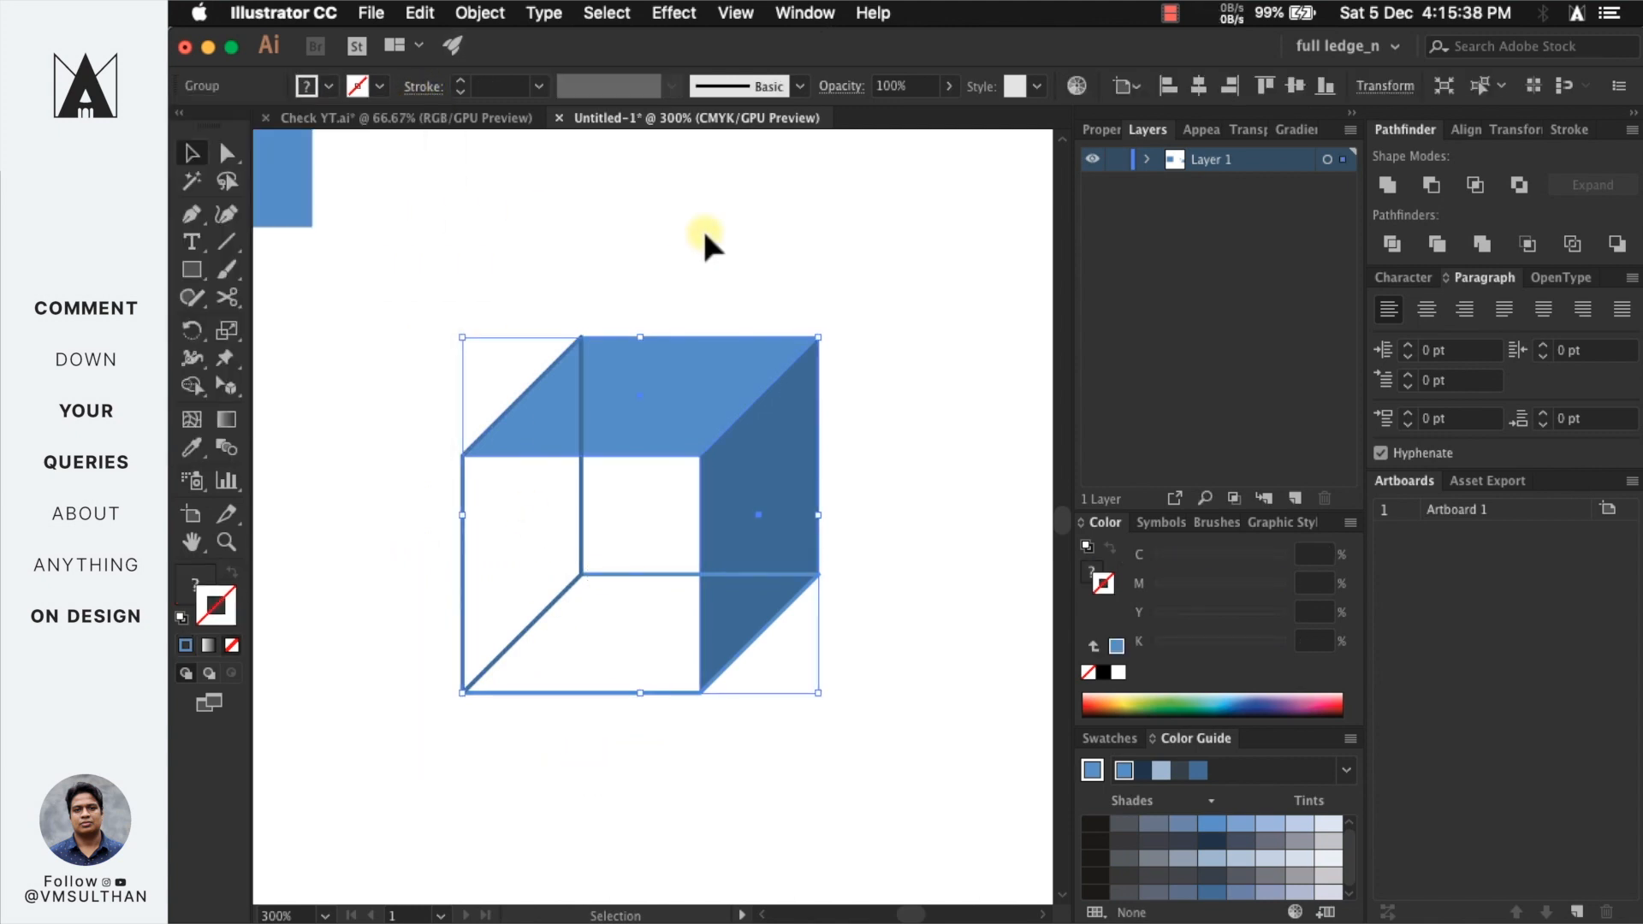
{"action": "left_click", "coordinate": [704, 234]}
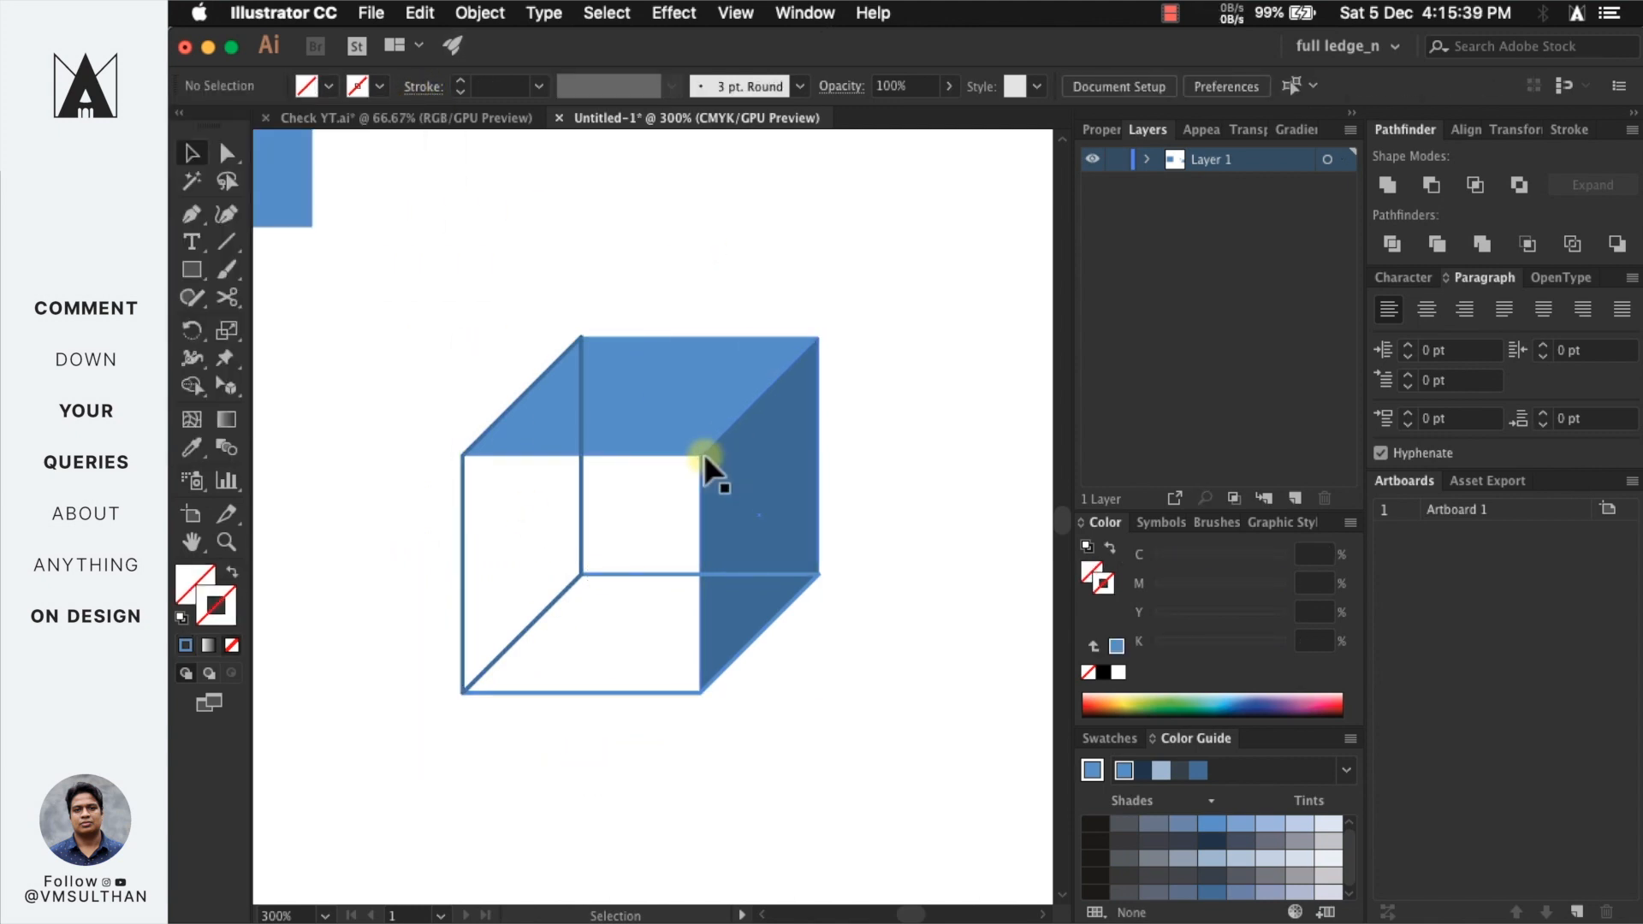
- Examine the stroke join up close at the cube's upper-left back corner
{"action": "key", "text": "a"}
{"action": "left_click", "coordinate": [623, 377]}
{"action": "scroll", "coordinate": [596, 367], "scroll_direction": "up", "scroll_amount": 6}
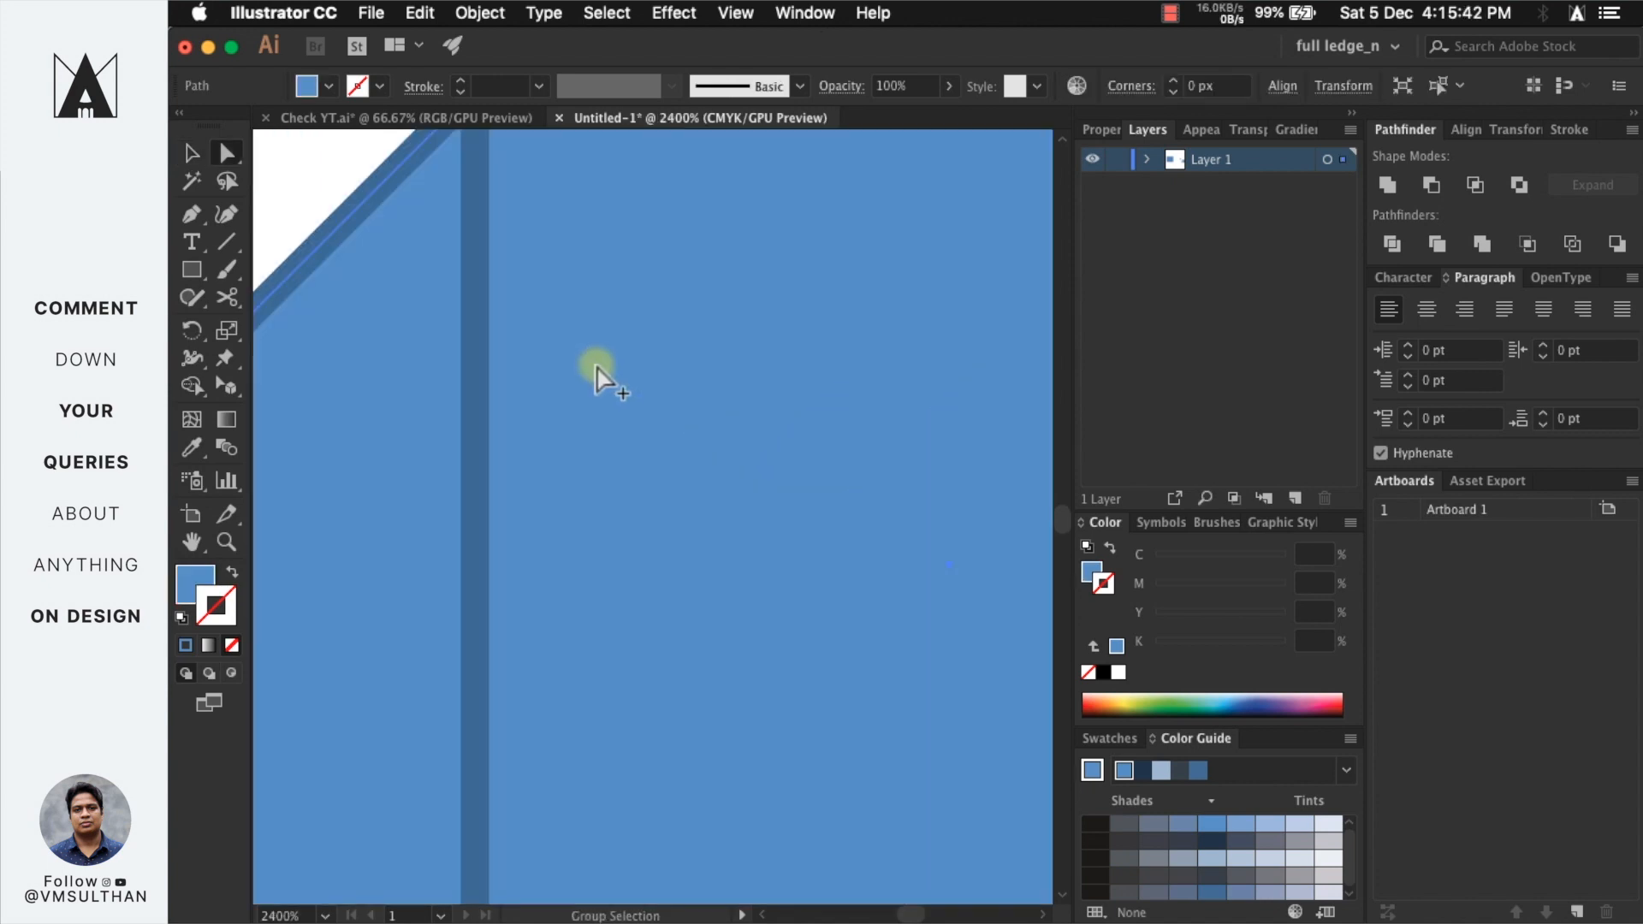
{"action": "left_click_drag", "start_coordinate": [601, 311], "coordinate": [653, 615]}
{"action": "key", "text": "v"}
{"action": "key", "text": "super+shift+a"}
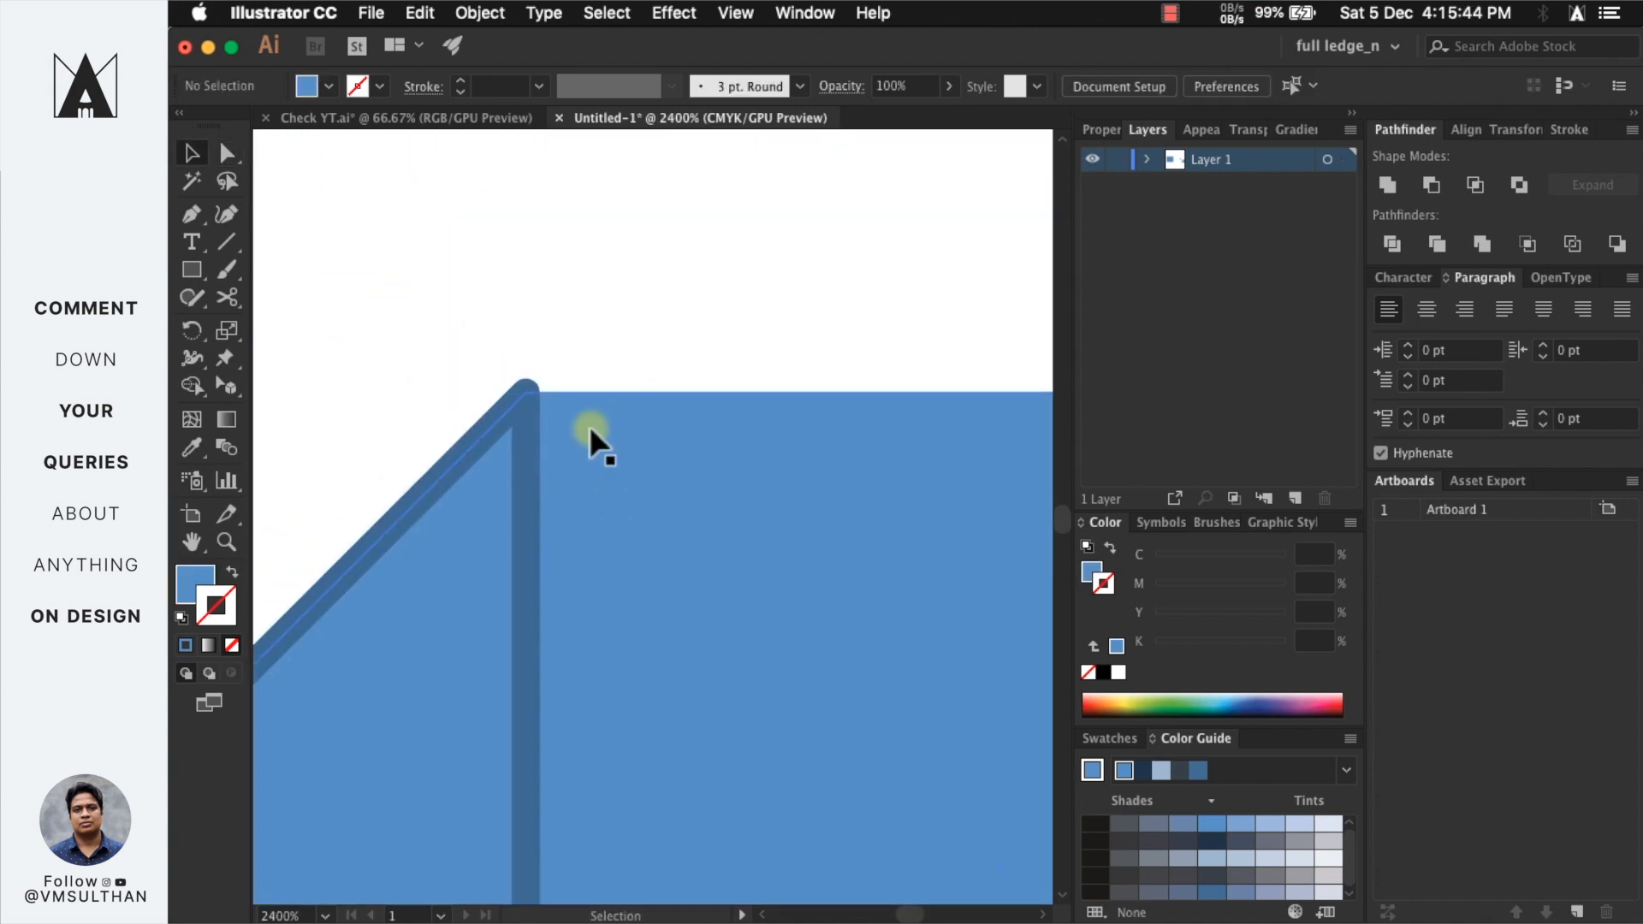
{"action": "scroll", "coordinate": [535, 380], "scroll_direction": "up", "scroll_amount": 3}
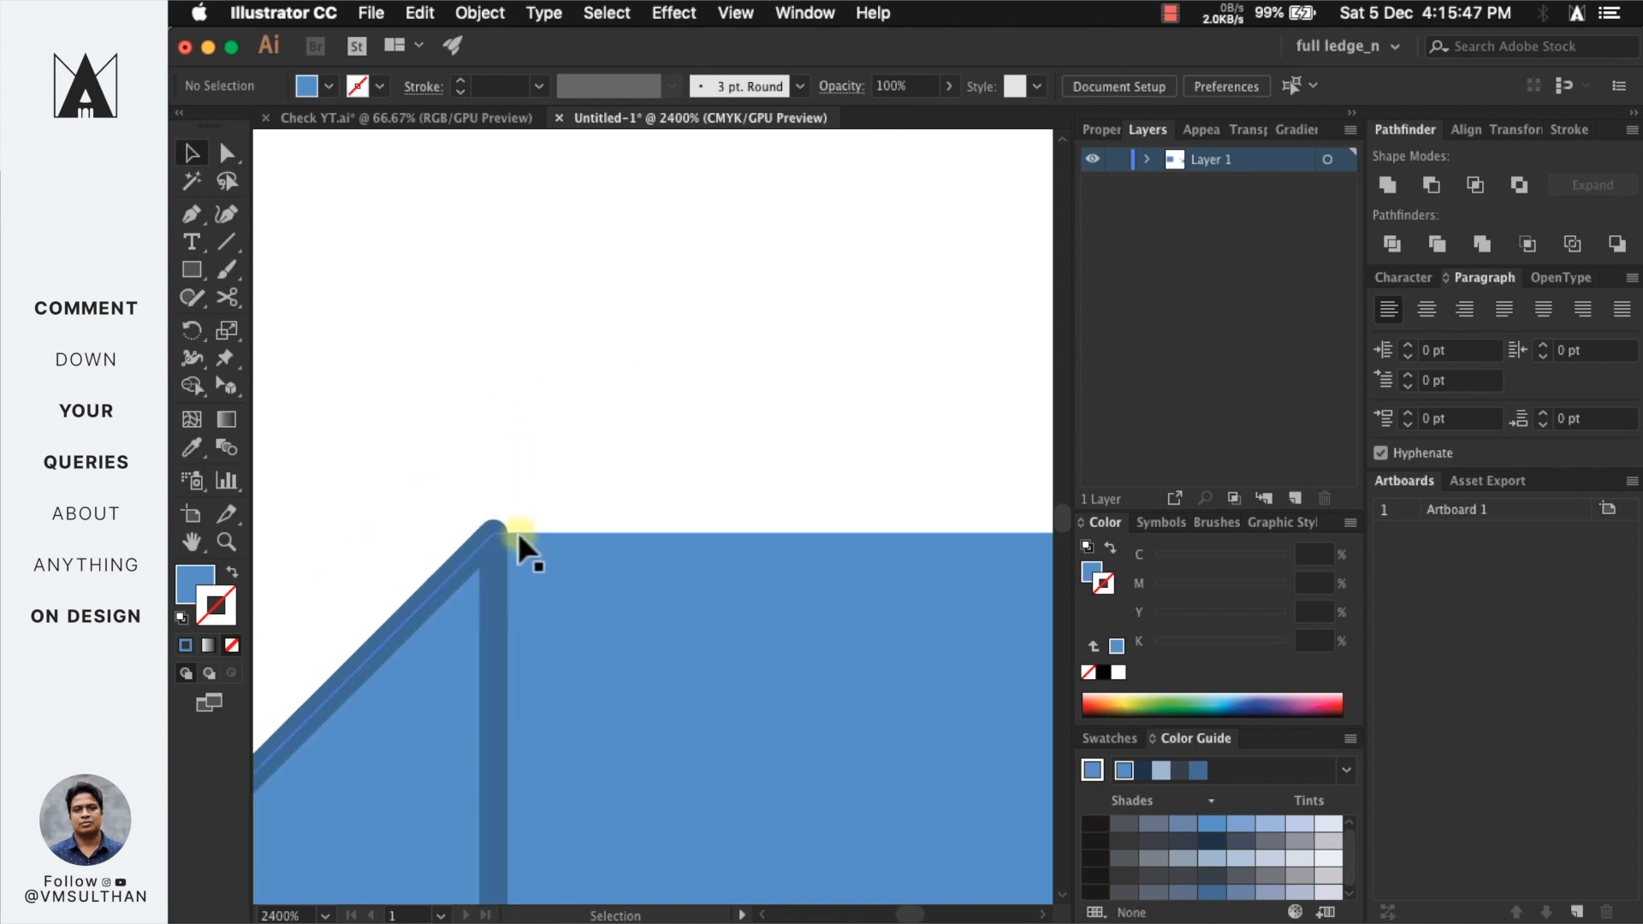
{"action": "scroll", "coordinate": [517, 532], "scroll_direction": "down", "scroll_amount": 4}
- Select only the cube's top face within its group
{"action": "left_click", "coordinate": [619, 512]}
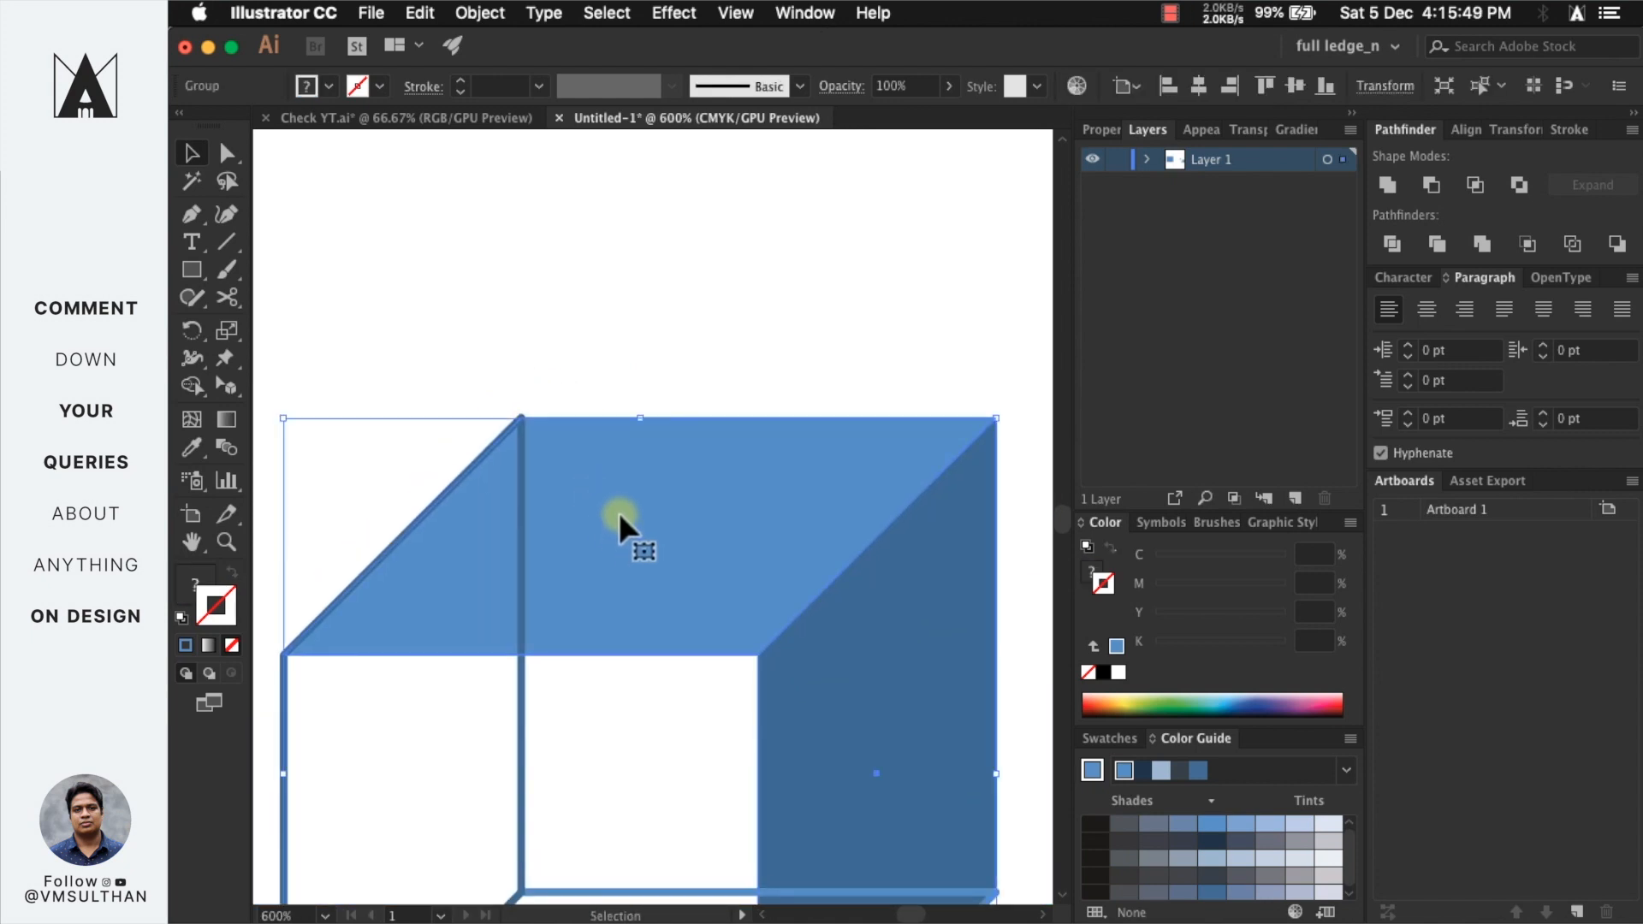
{"action": "scroll", "coordinate": [619, 511], "scroll_direction": "down", "scroll_amount": 2}
{"action": "left_click", "coordinate": [227, 152]}
{"action": "left_click", "coordinate": [330, 220]}
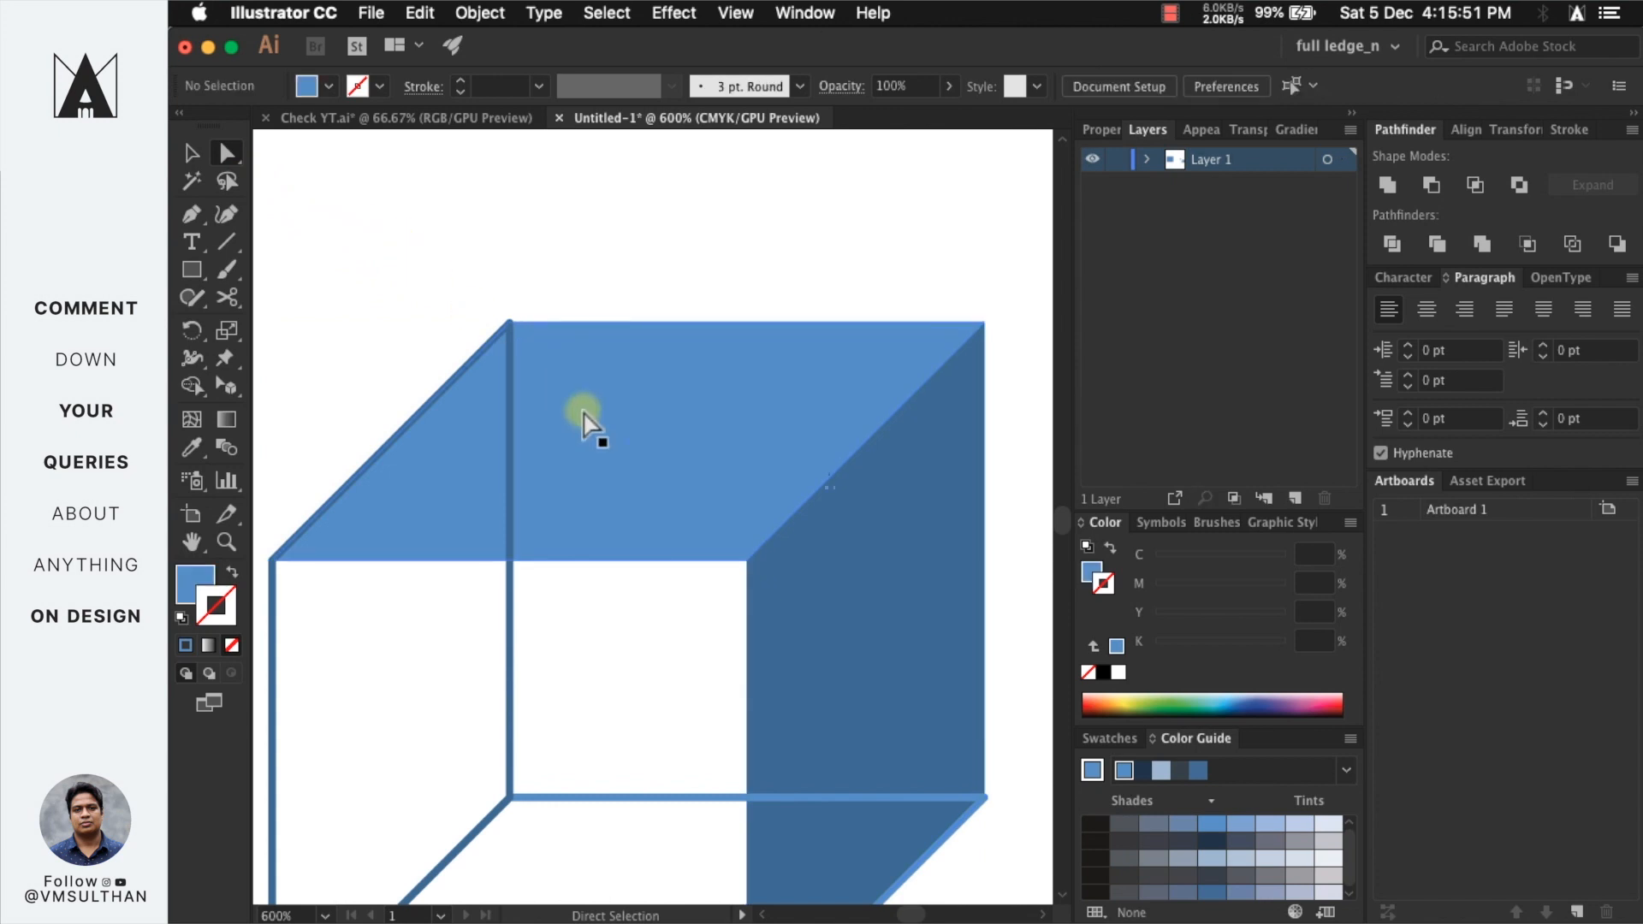
{"action": "left_click", "coordinate": [583, 424]}
{"action": "scroll", "coordinate": [616, 445], "scroll_direction": "down", "scroll_amount": 3}
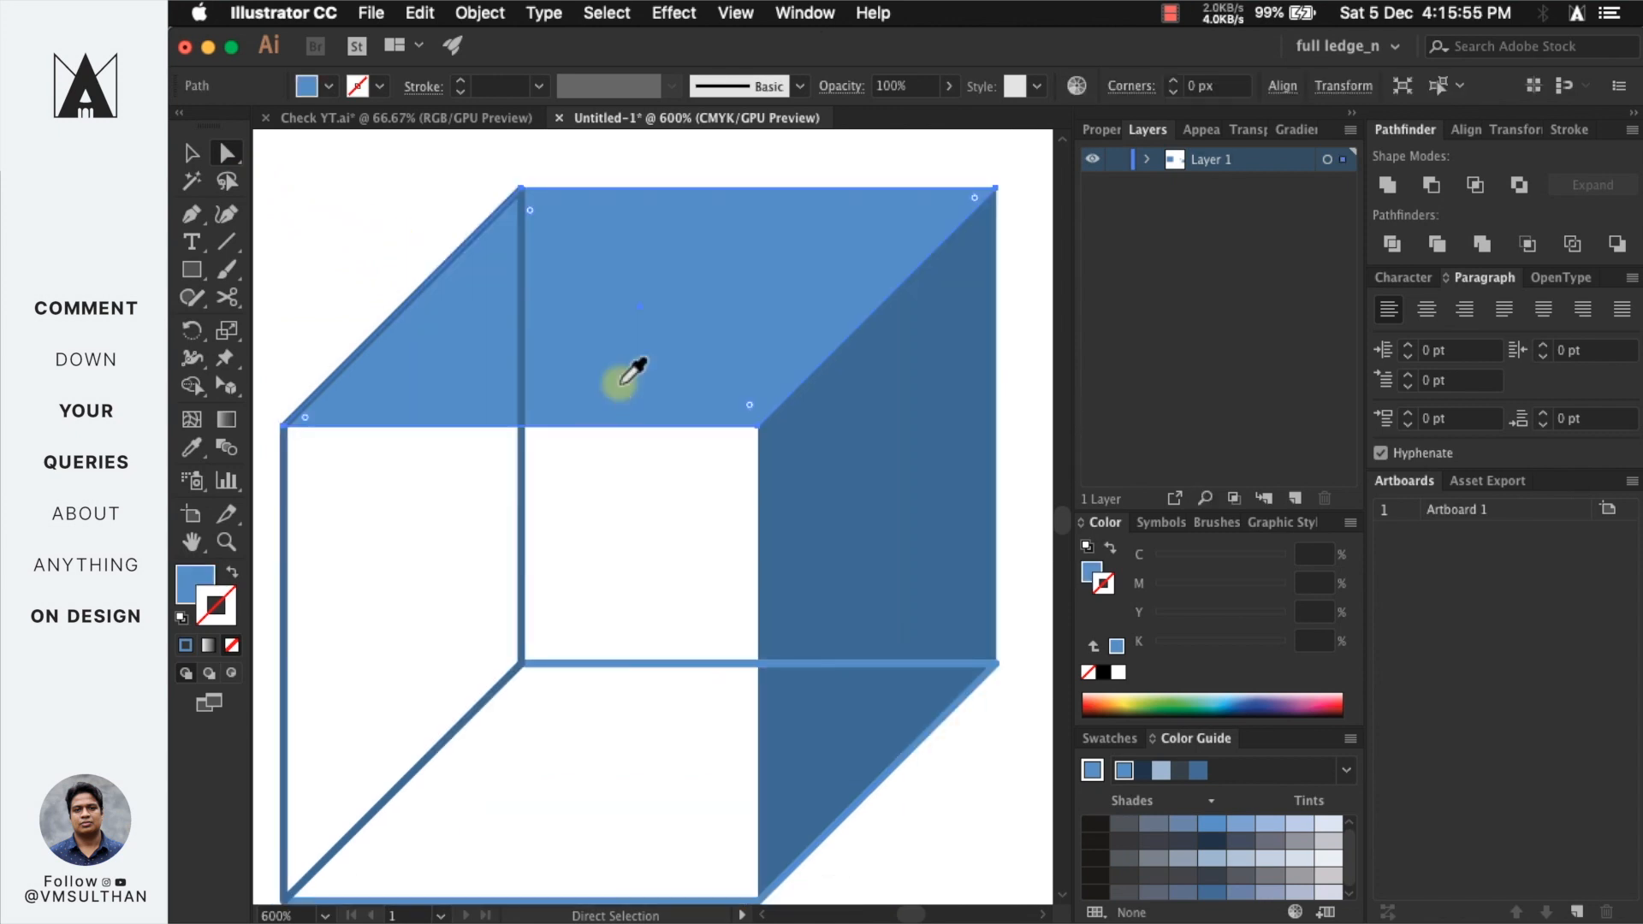
- Try to copy the bottom face's outline style onto the top face with the Eyedropper
{"action": "key", "text": "i"}
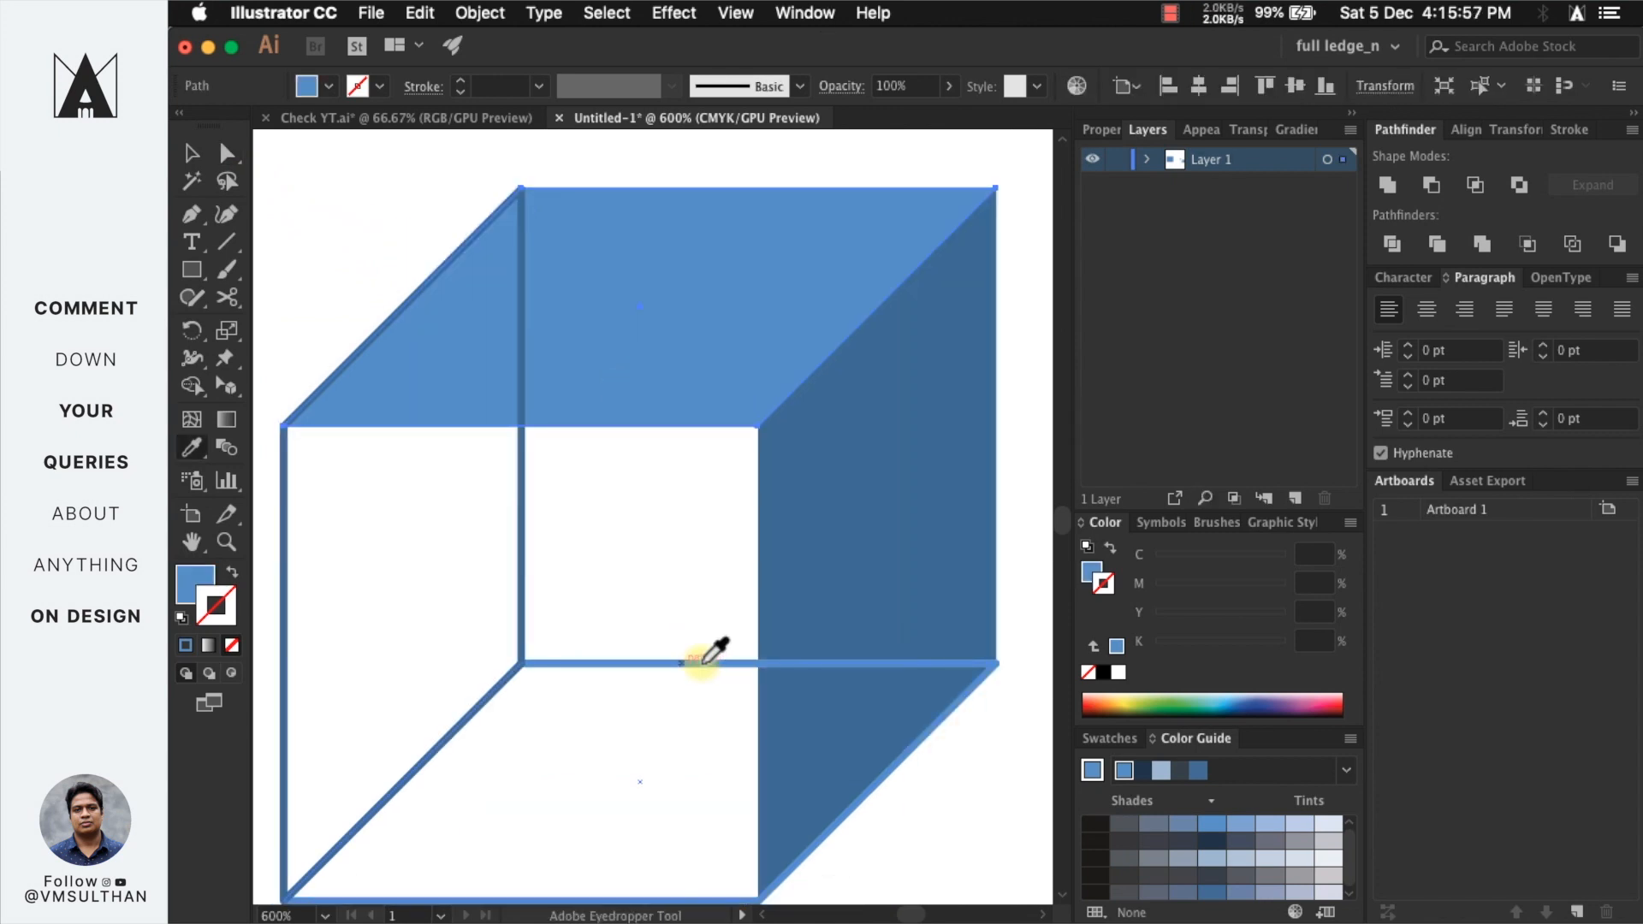
{"action": "left_click", "coordinate": [647, 664]}
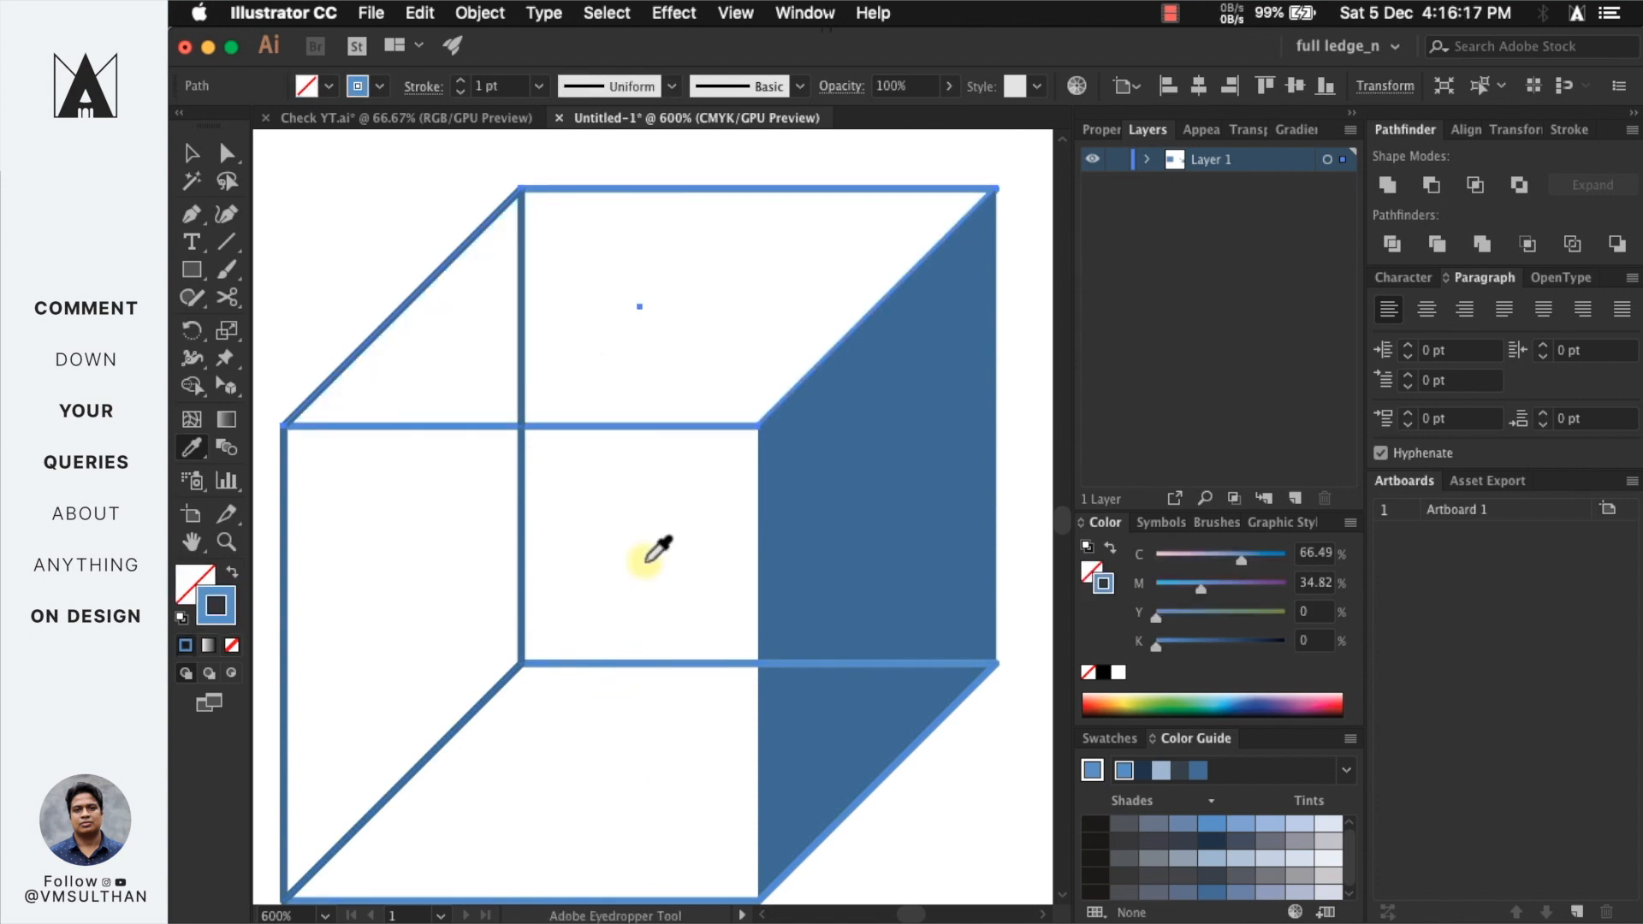
{"action": "left_click", "coordinate": [646, 562]}
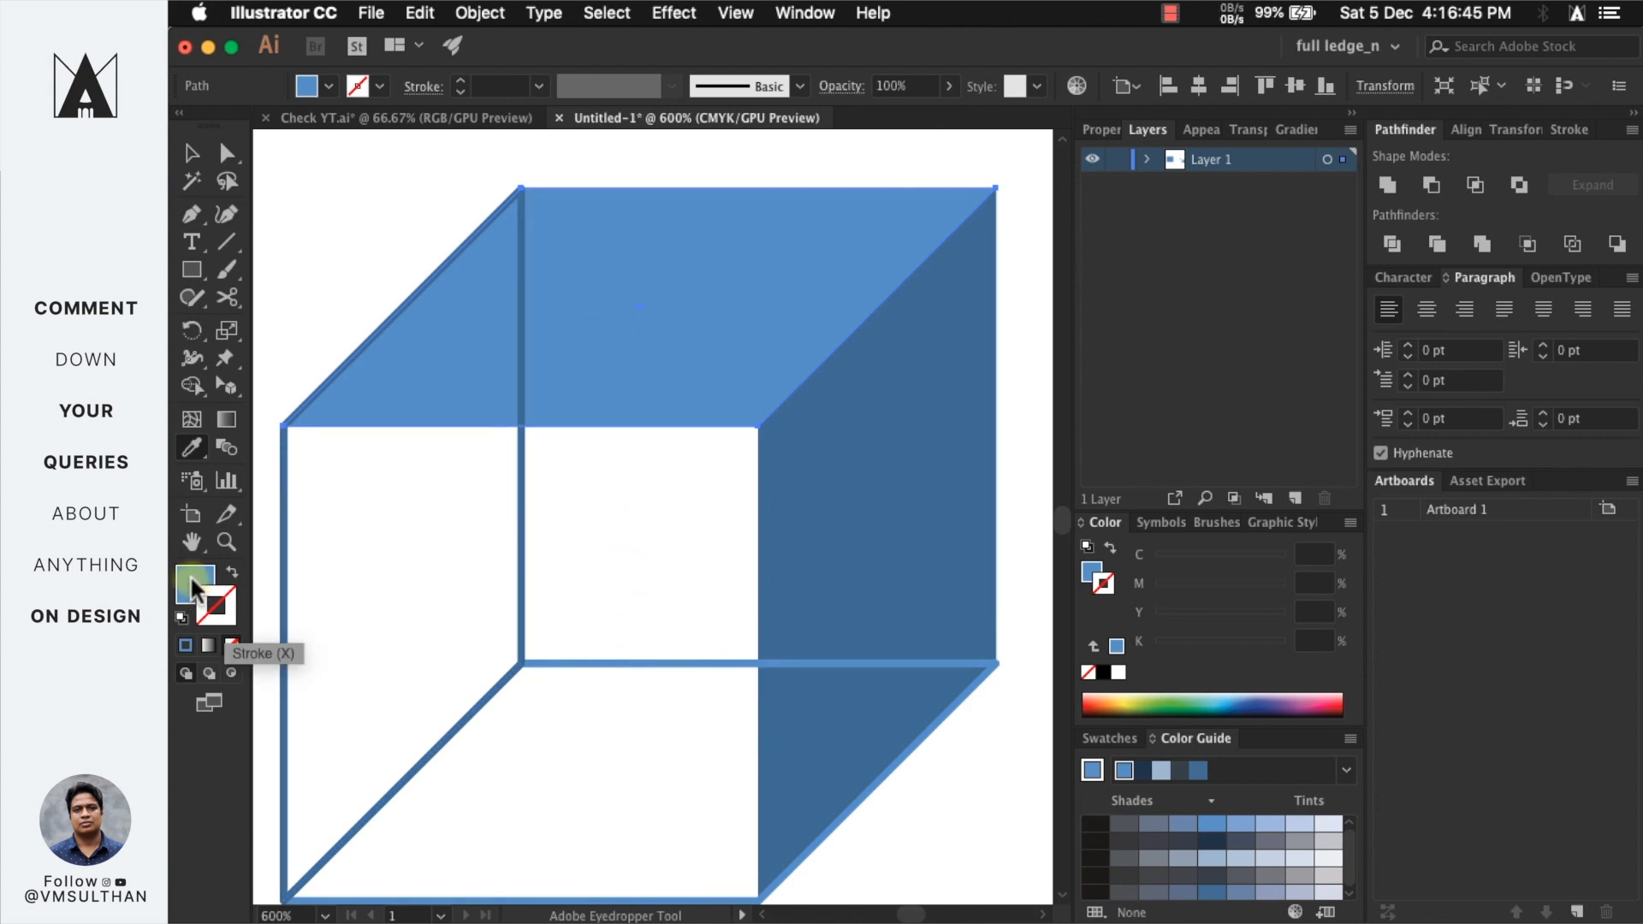
- Give the cube's top face a 1 pt stroke in the same light blue as its fill
{"action": "left_click", "coordinate": [193, 575]}
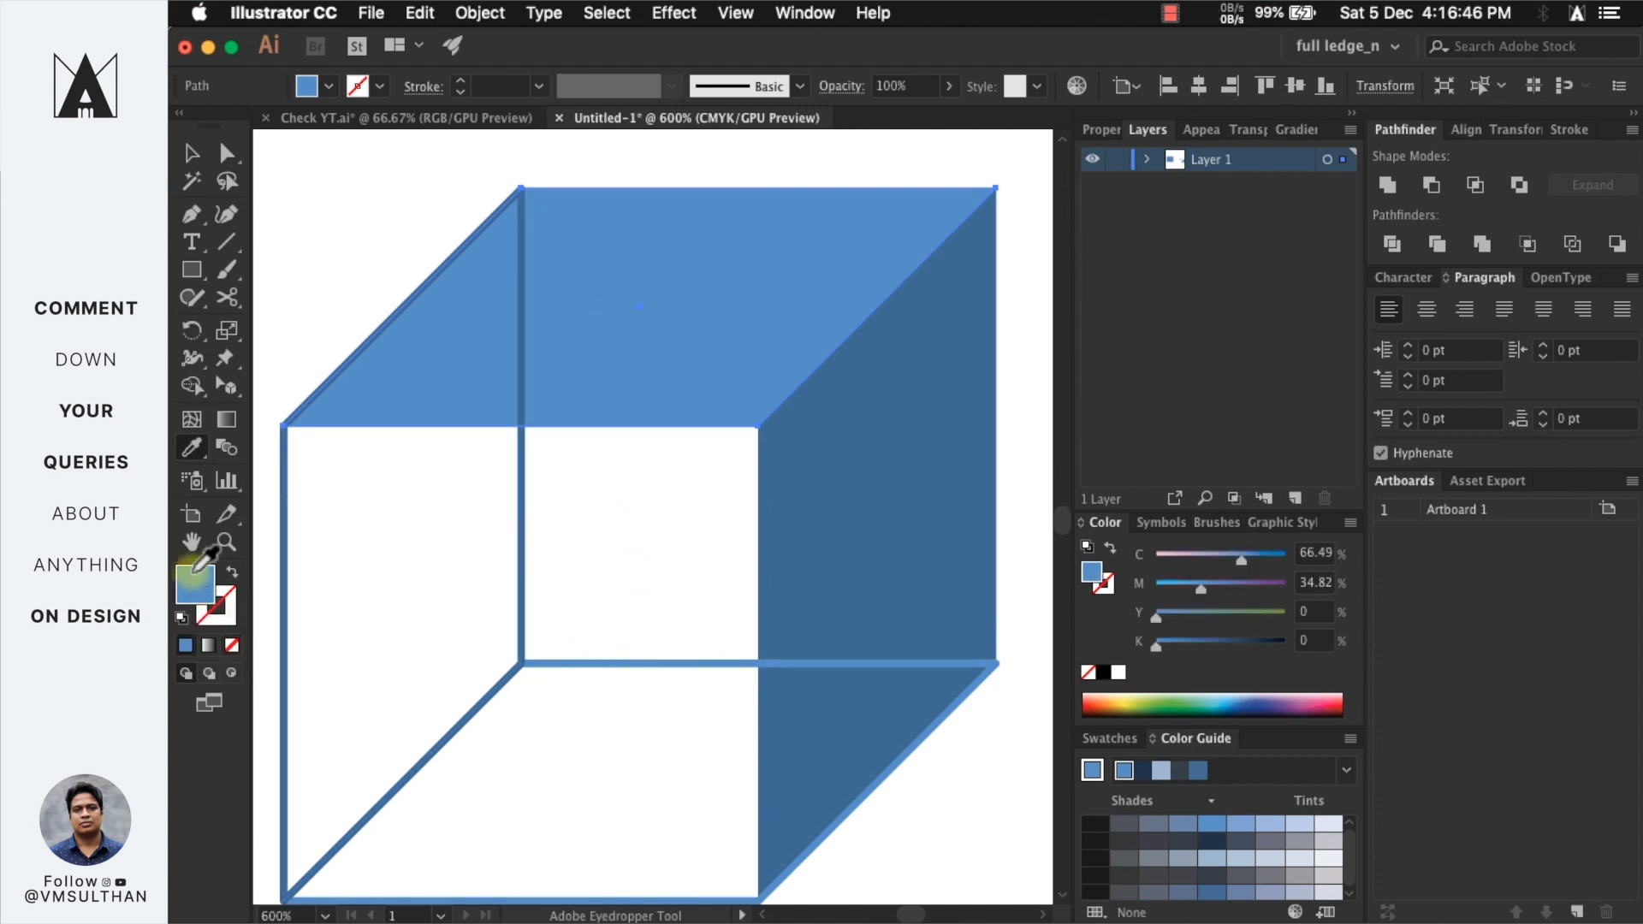
{"action": "left_click", "coordinate": [226, 619]}
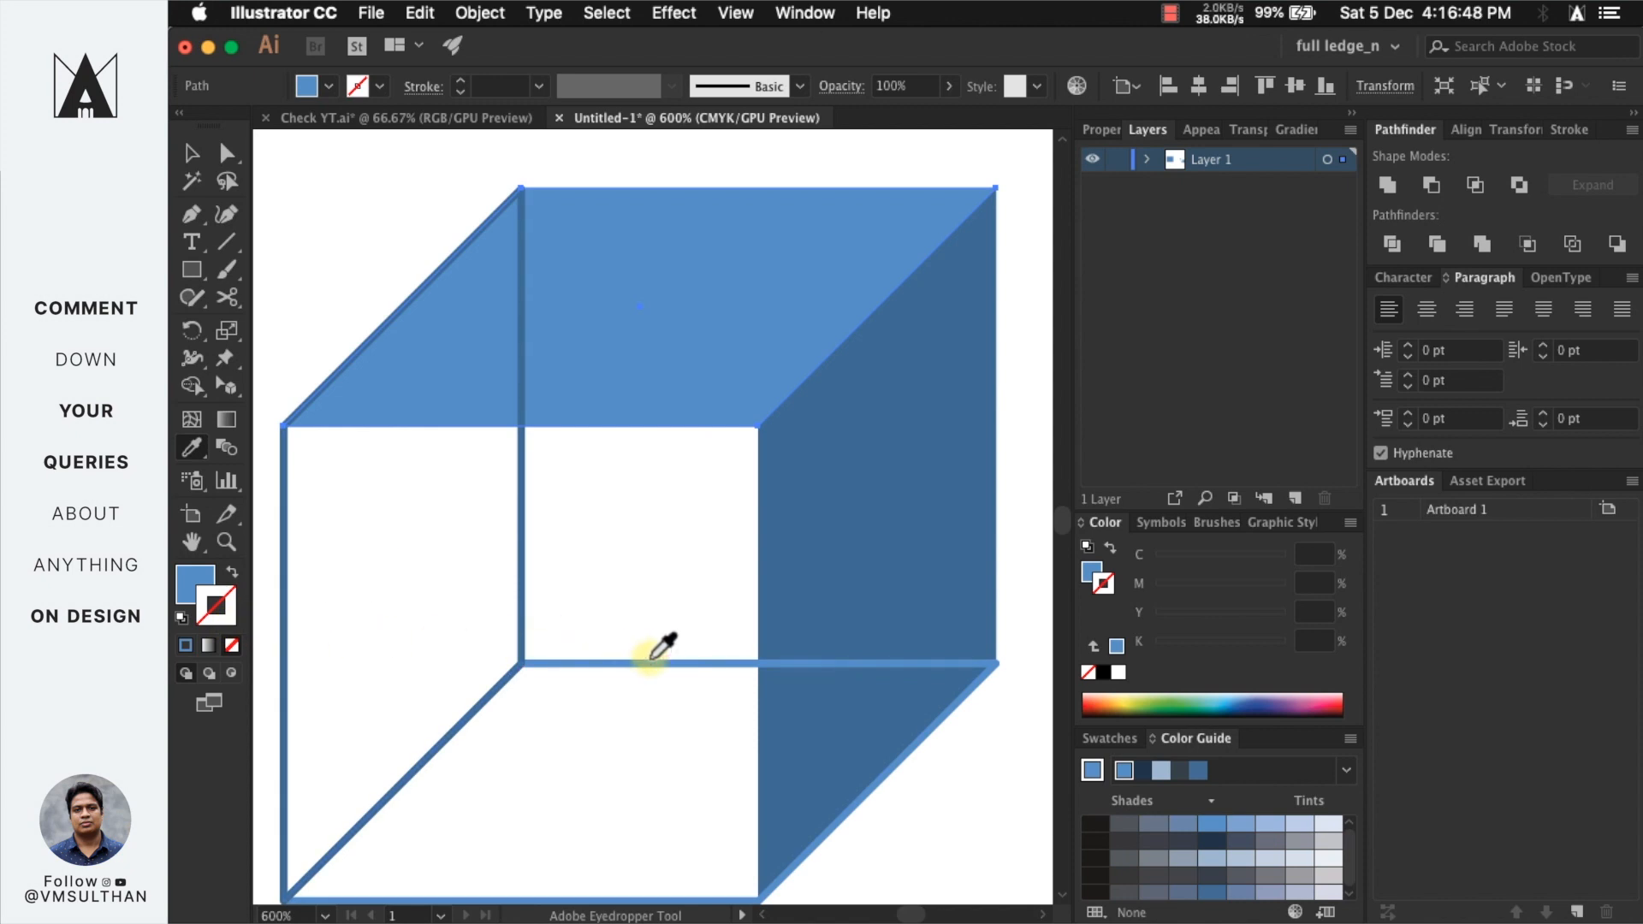
{"action": "left_click", "coordinate": [652, 659]}
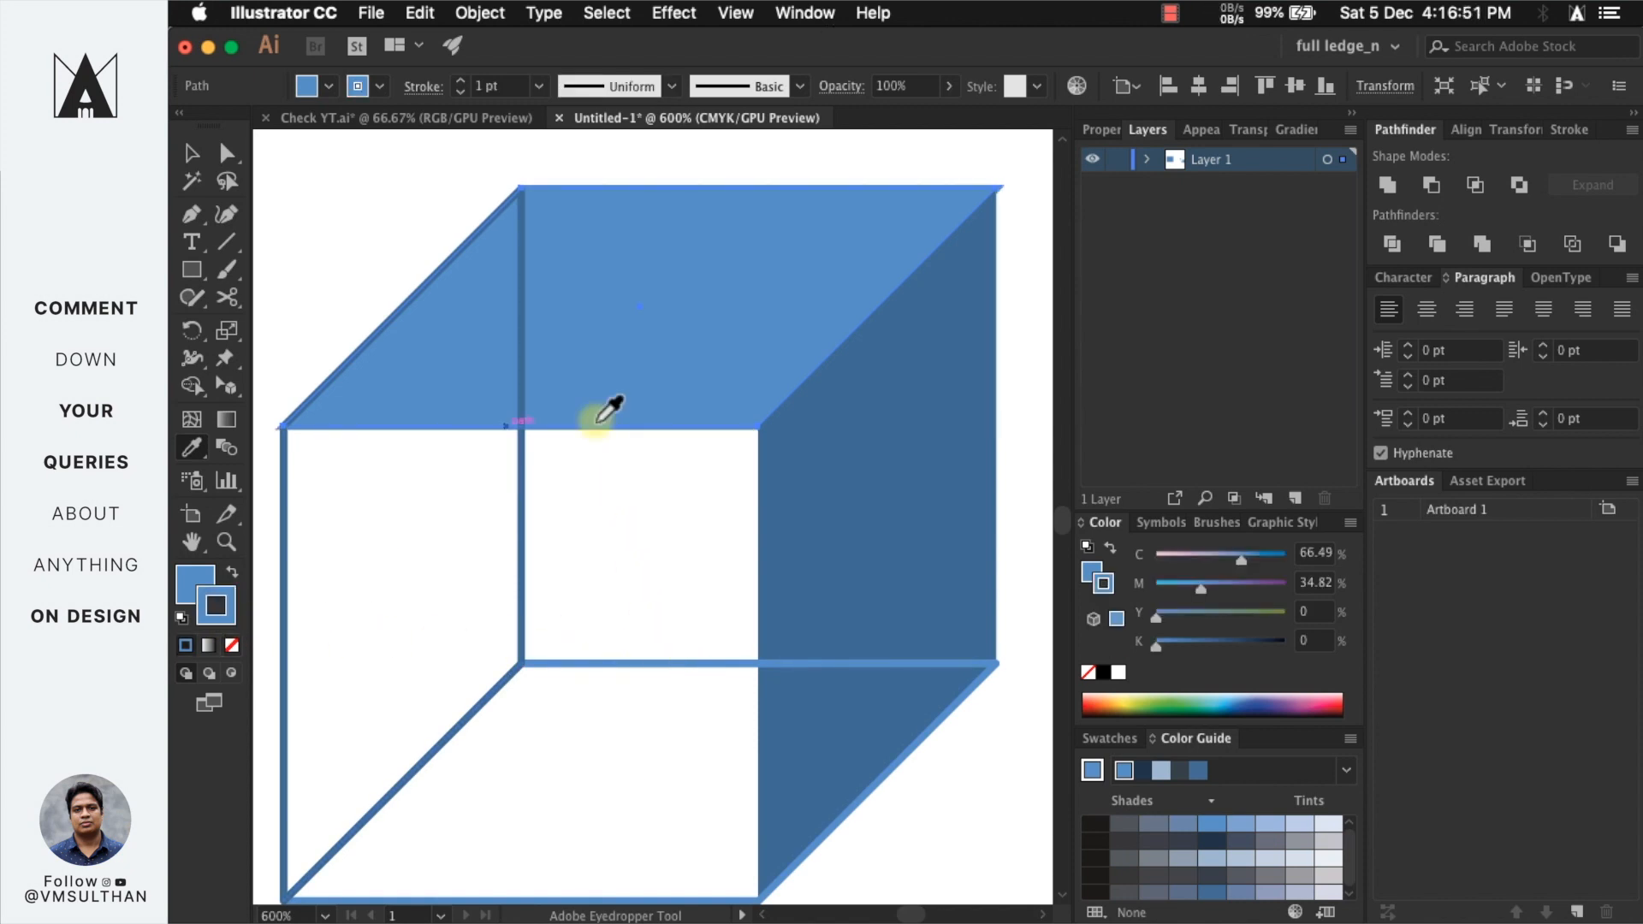
{"action": "scroll", "coordinate": [525, 180], "scroll_direction": "up", "scroll_amount": 8}
{"action": "left_click_drag", "start_coordinate": [512, 422], "coordinate": [576, 488]}
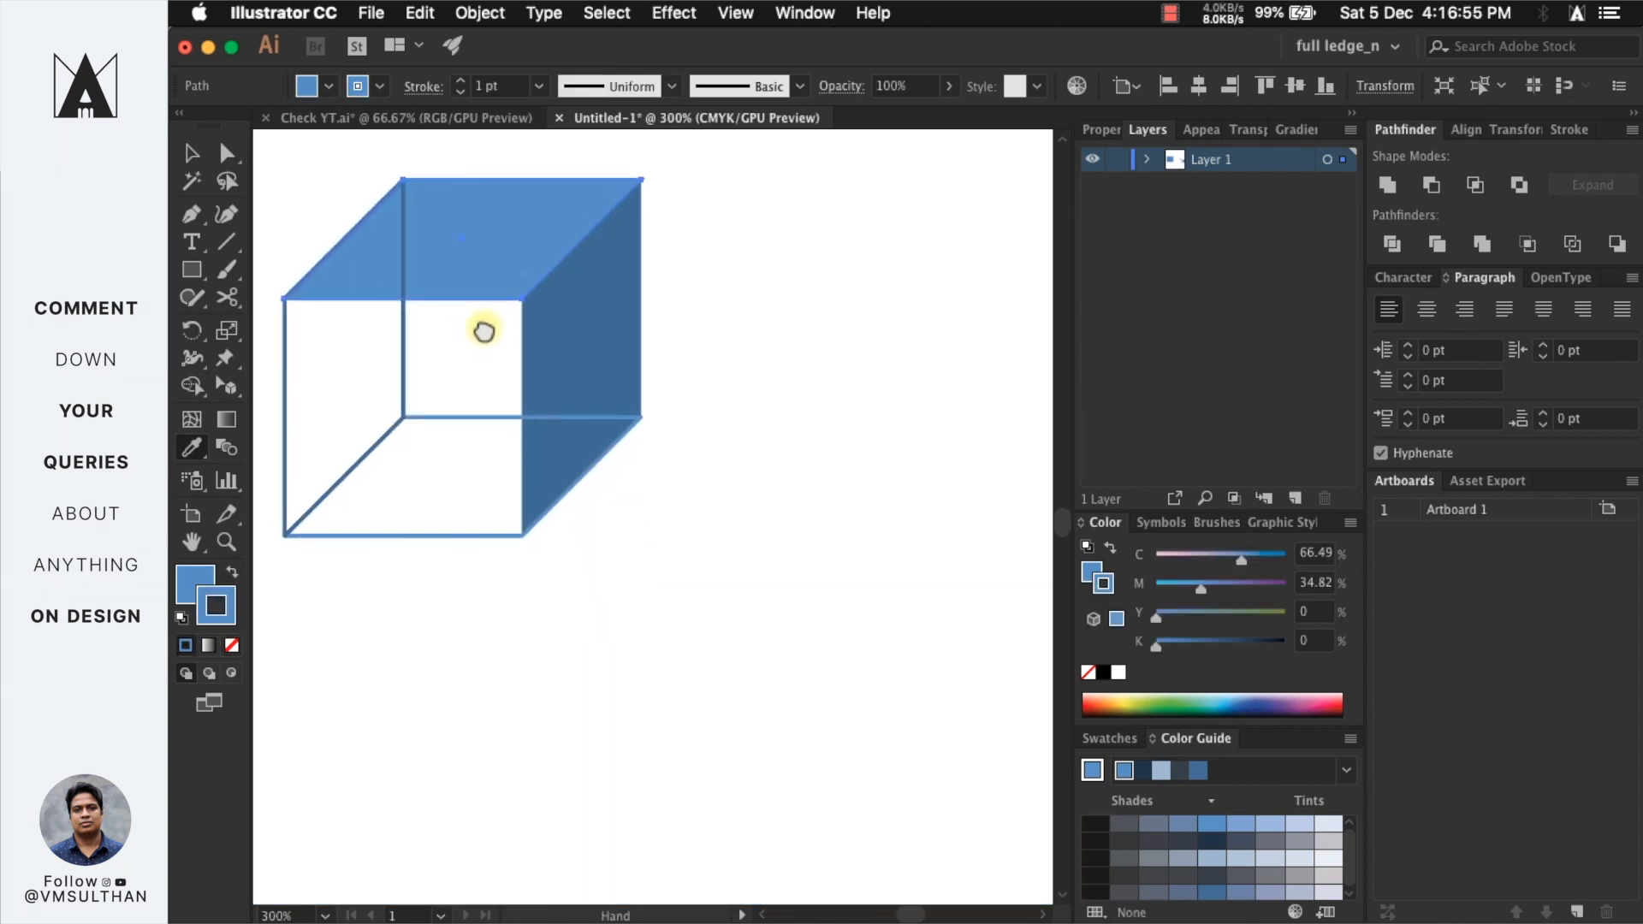
{"action": "scroll", "coordinate": [483, 332], "scroll_direction": "up", "scroll_amount": 2}
- Select the cube's right face and give it a 1 pt stroke in its own darker blue
{"action": "left_click", "coordinate": [227, 153]}
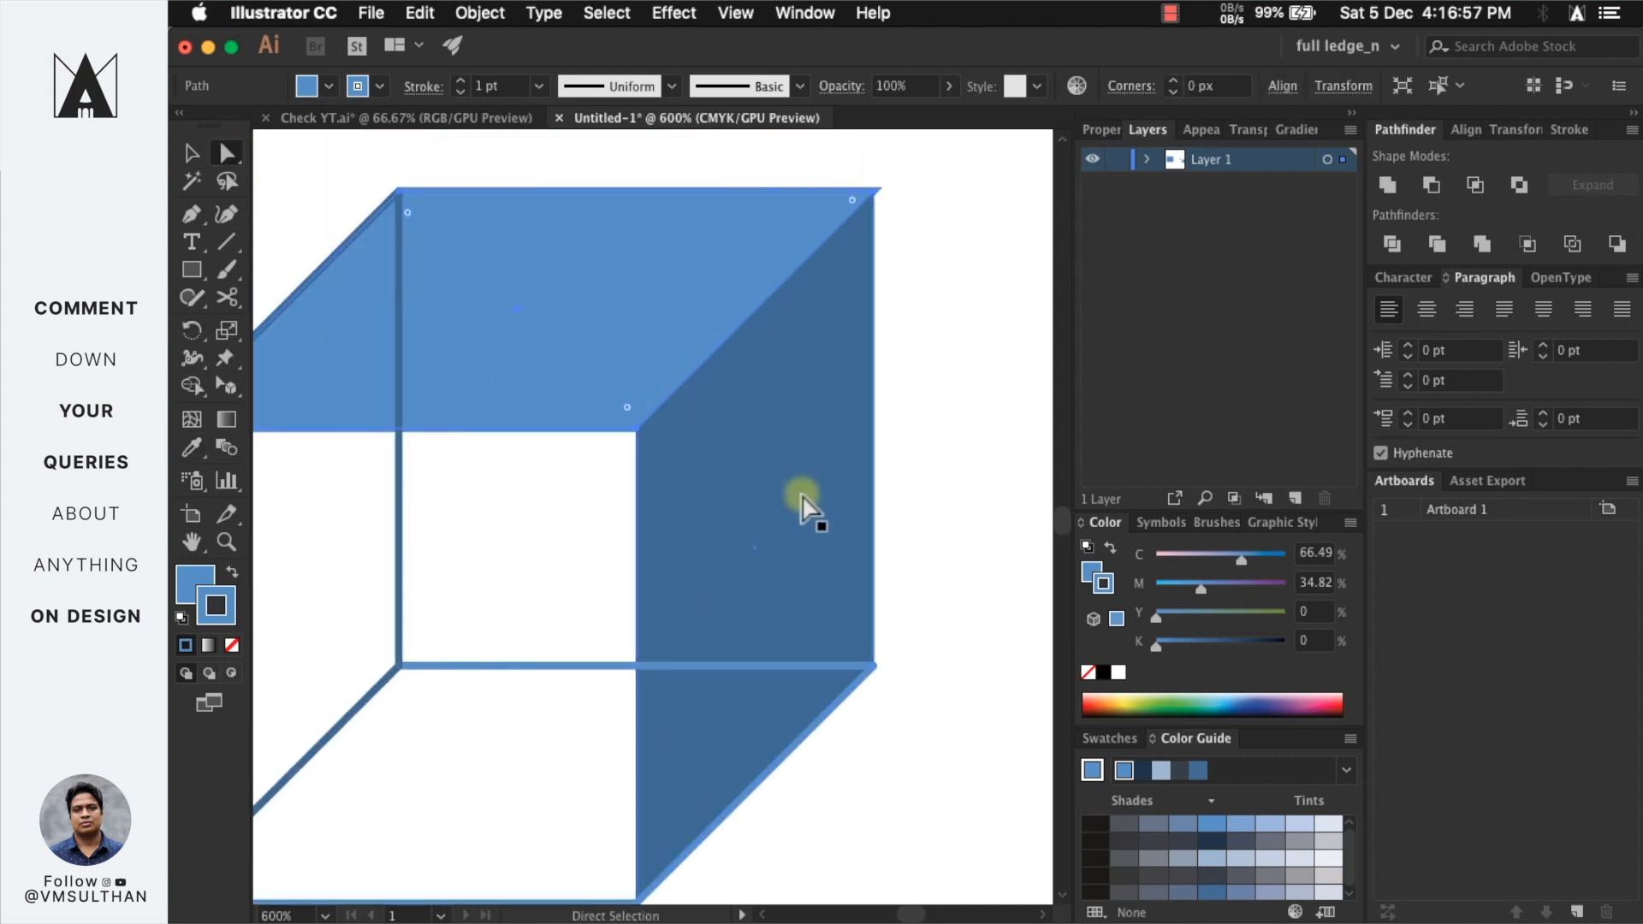
{"action": "key", "text": "i"}
{"action": "left_click", "coordinate": [797, 492]}
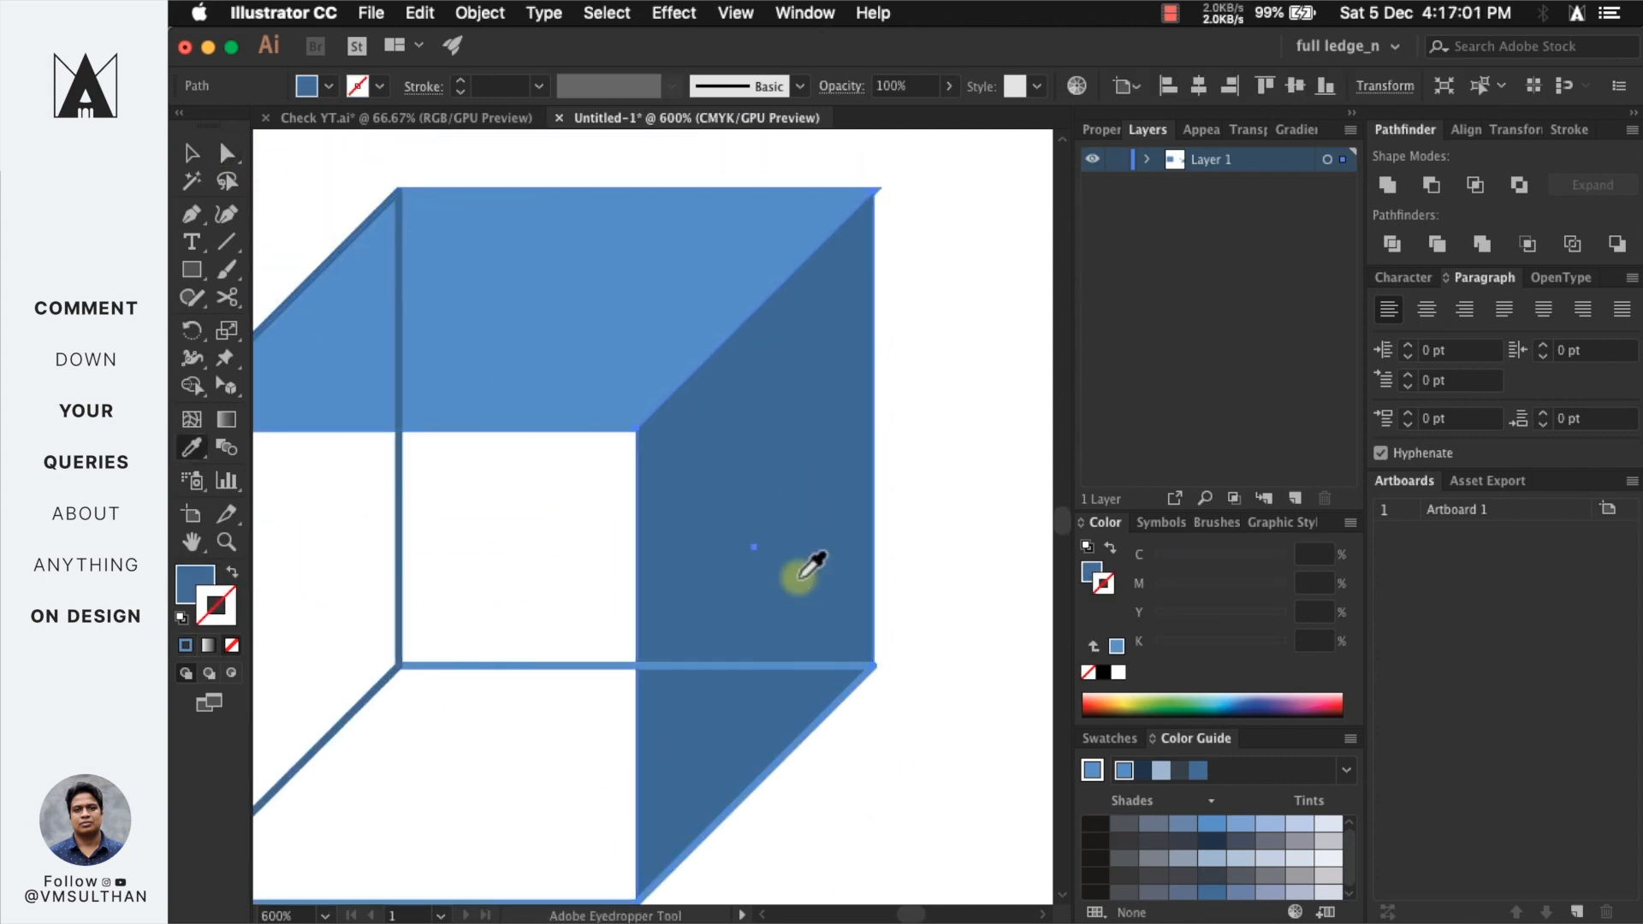
{"action": "left_click", "coordinate": [490, 542]}
{"action": "left_click", "coordinate": [413, 476]}
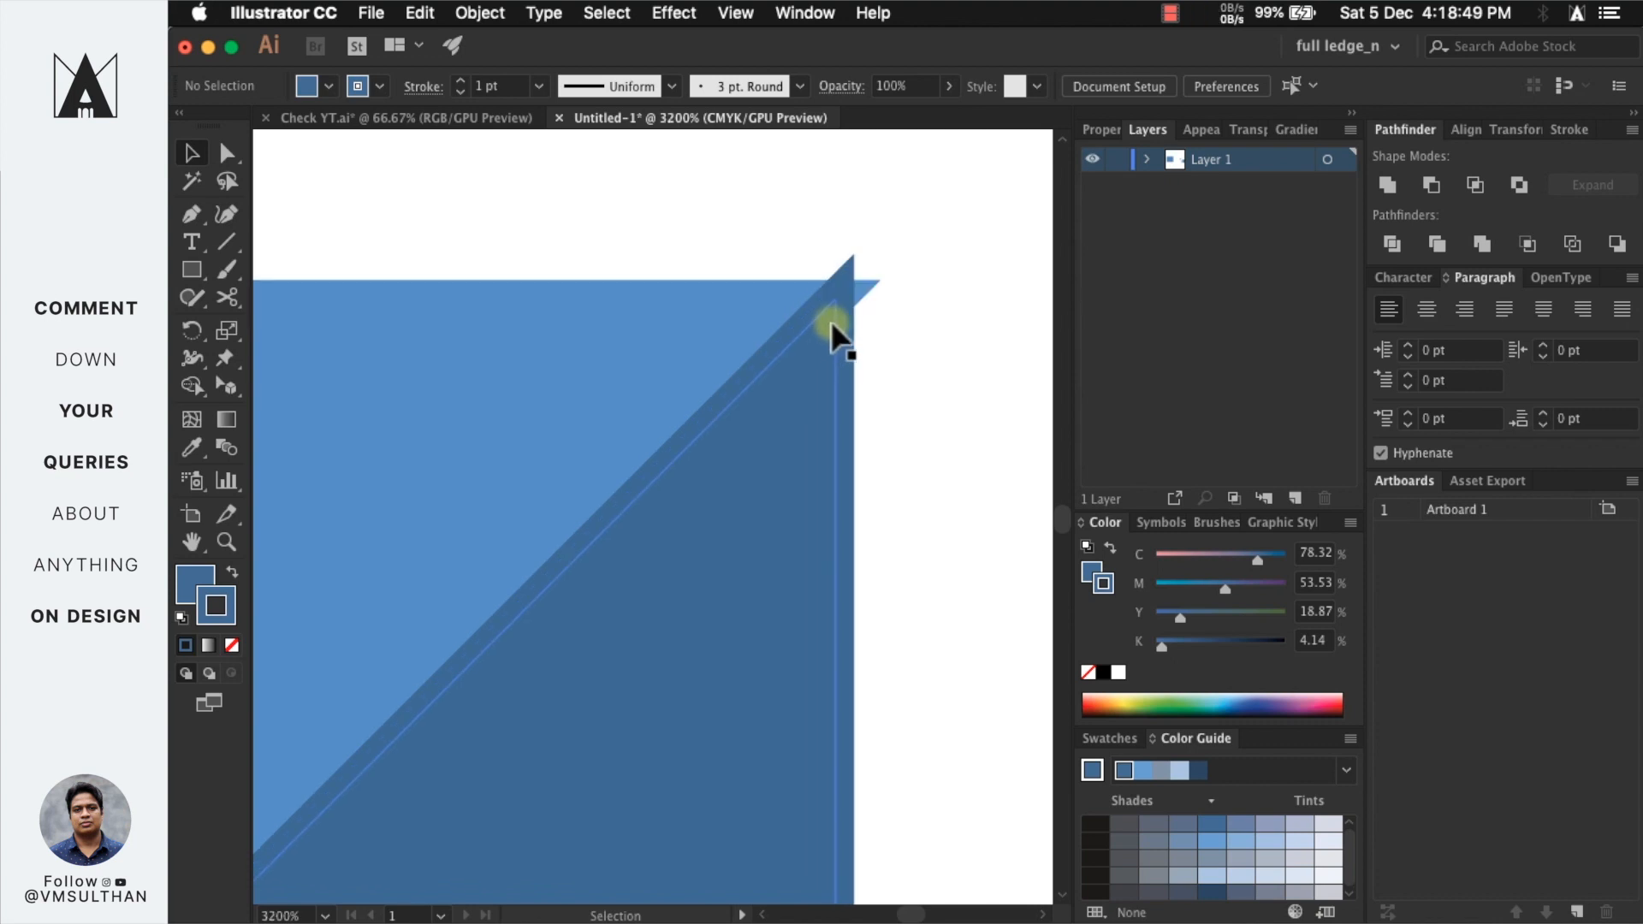
- Examine the stroke corners where the top and right faces meet at the cube's upper-right corner
{"action": "left_click", "coordinate": [830, 322]}
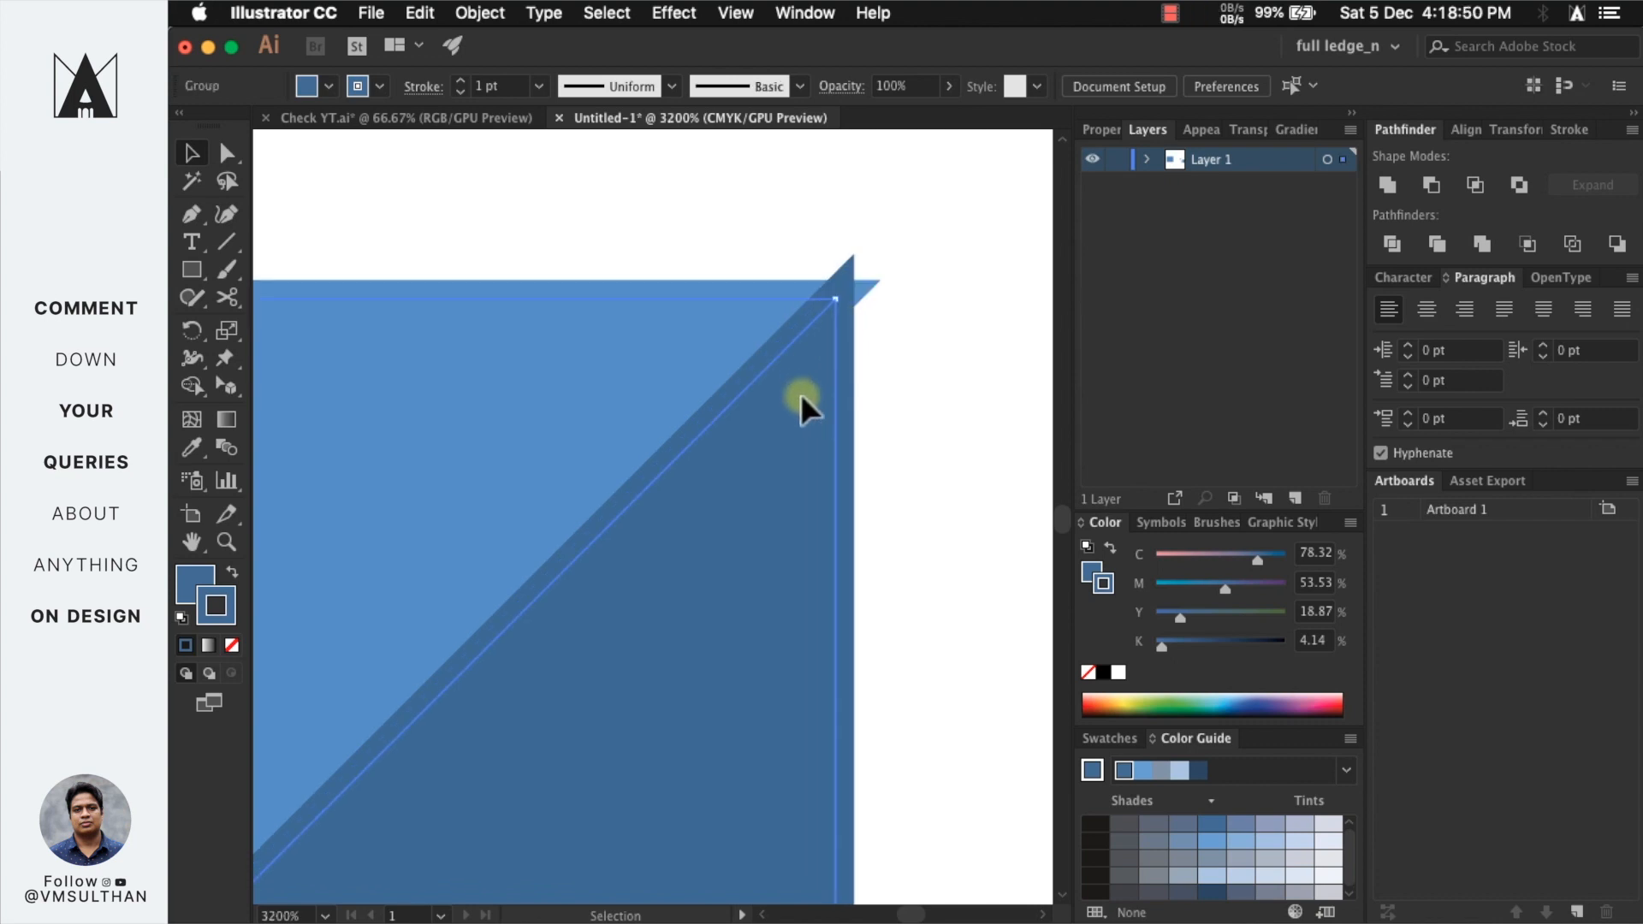
{"action": "key", "text": "super+minus"}
{"action": "key", "text": "super+minus"}
{"action": "key", "text": "super+minus"}
{"action": "key", "text": "super+minus"}
{"action": "key", "text": "super+minus"}
{"action": "key", "text": "super+minus"}
{"action": "key", "text": "super+minus"}
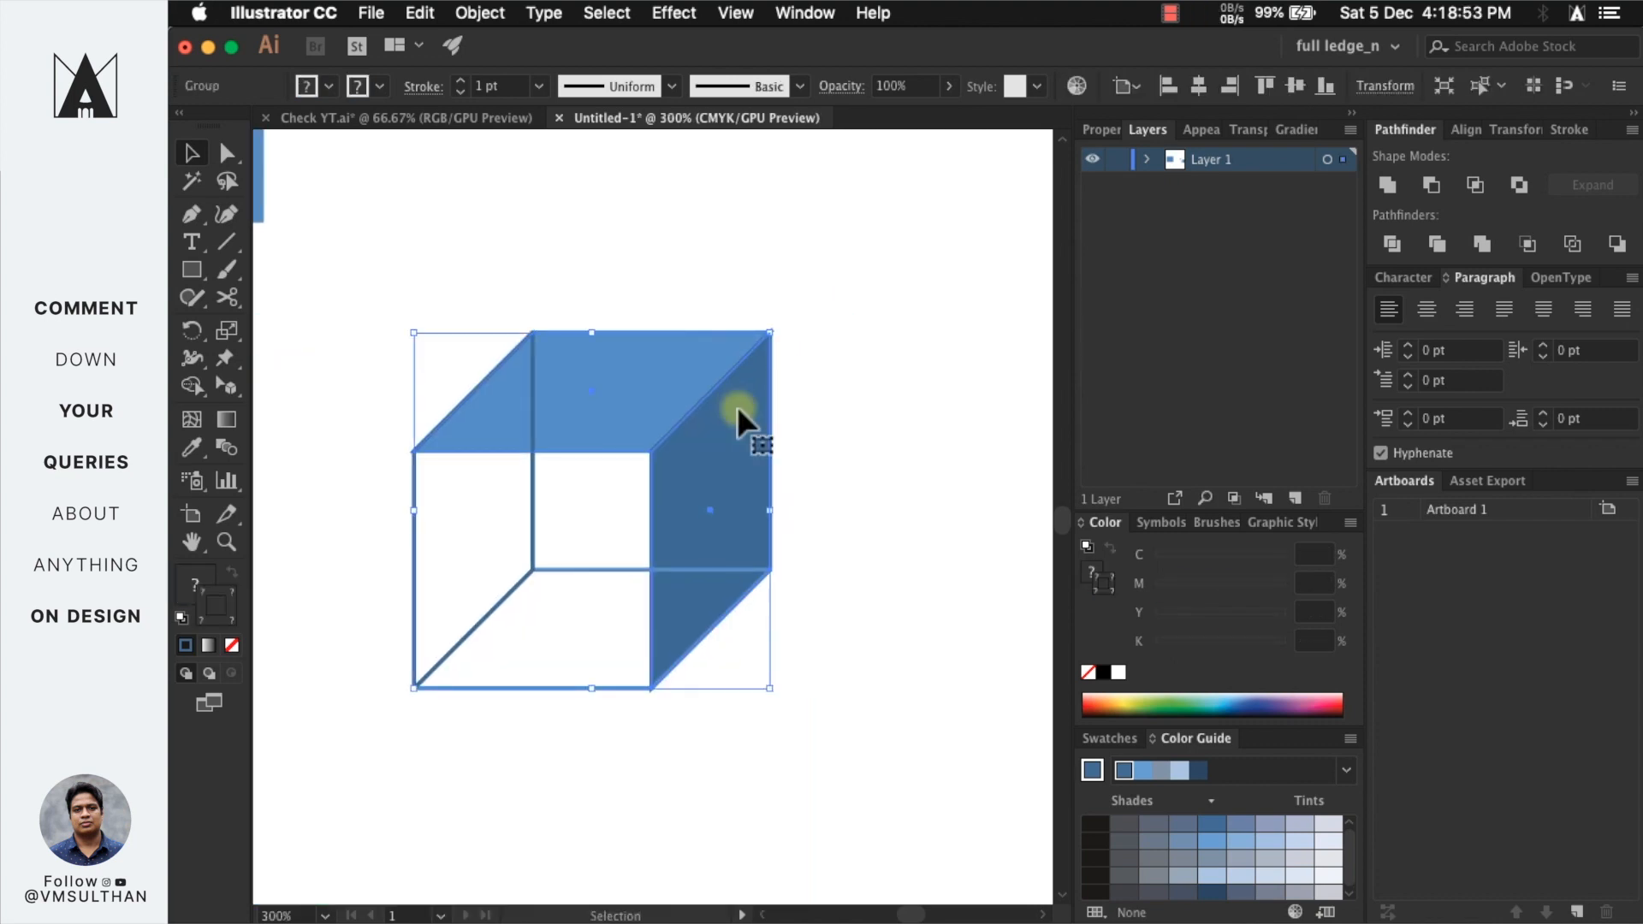
- Isolate the group holding the top and right faces, and undo a trial move of the right face
{"action": "right_click", "coordinate": [723, 420]}
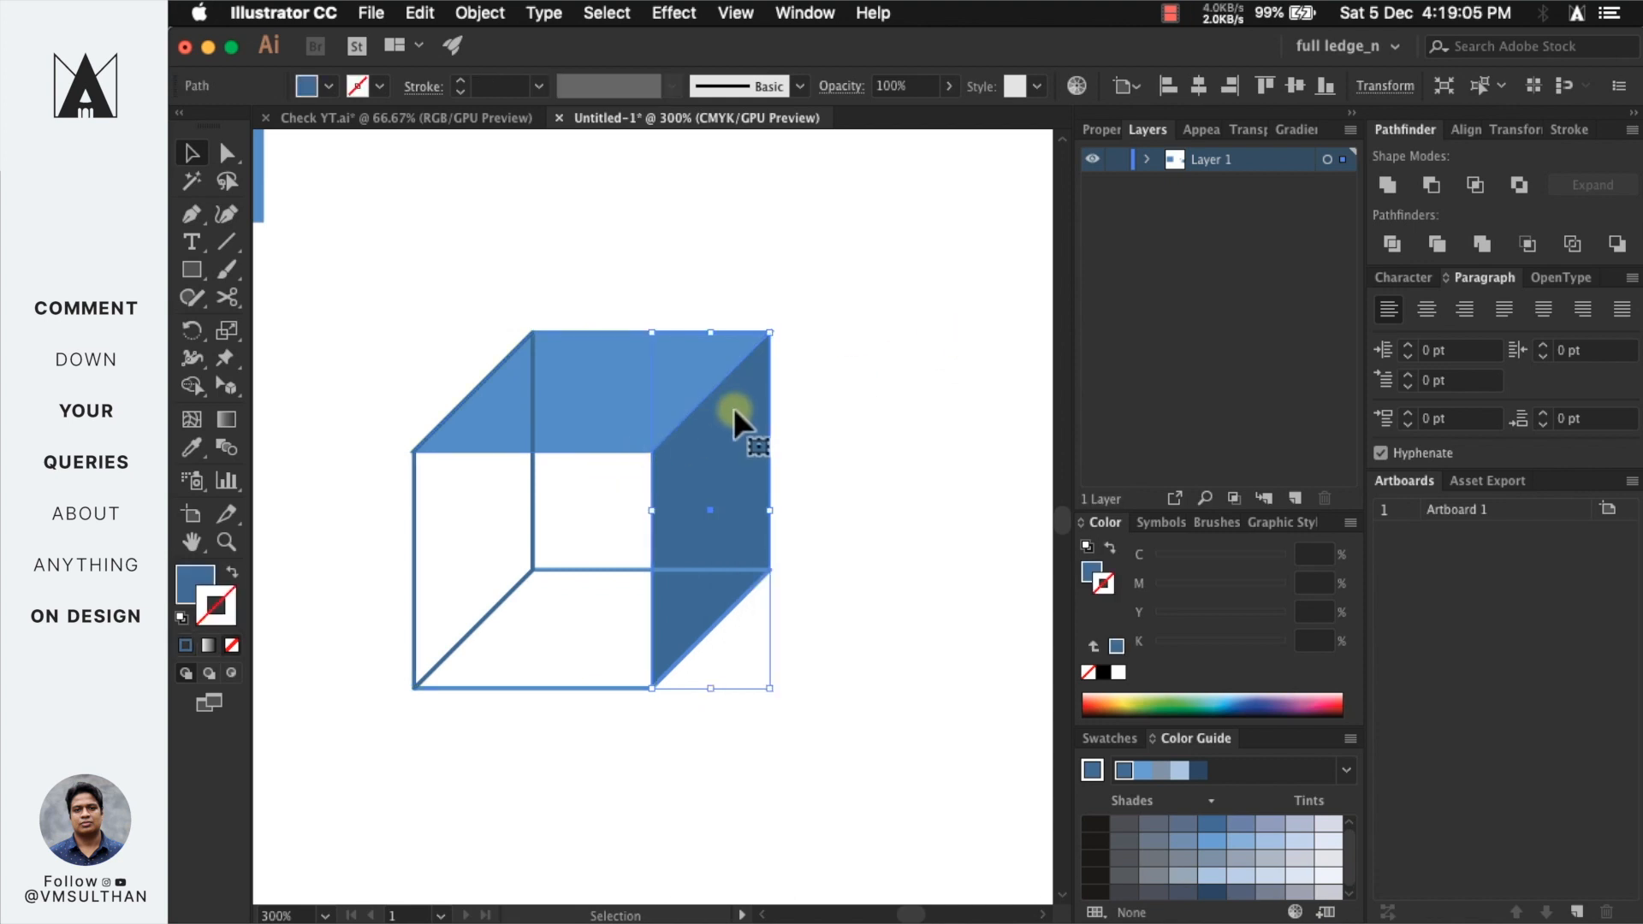
{"action": "left_click", "coordinate": [897, 306]}
{"action": "left_click", "coordinate": [703, 423]}
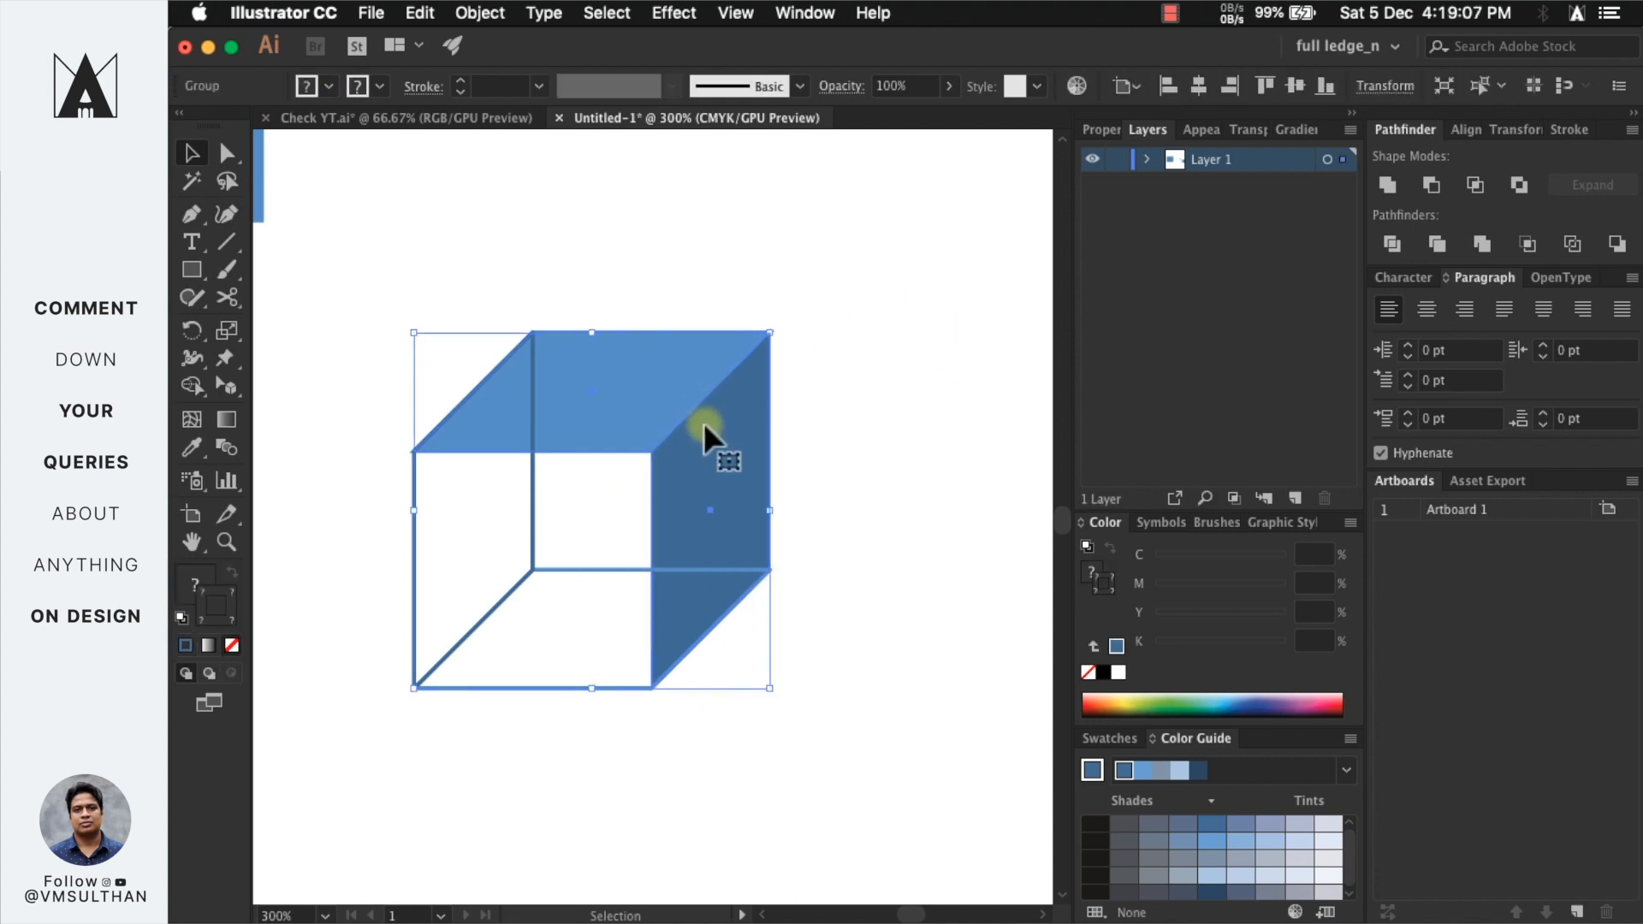
{"action": "double_click", "coordinate": [703, 423]}
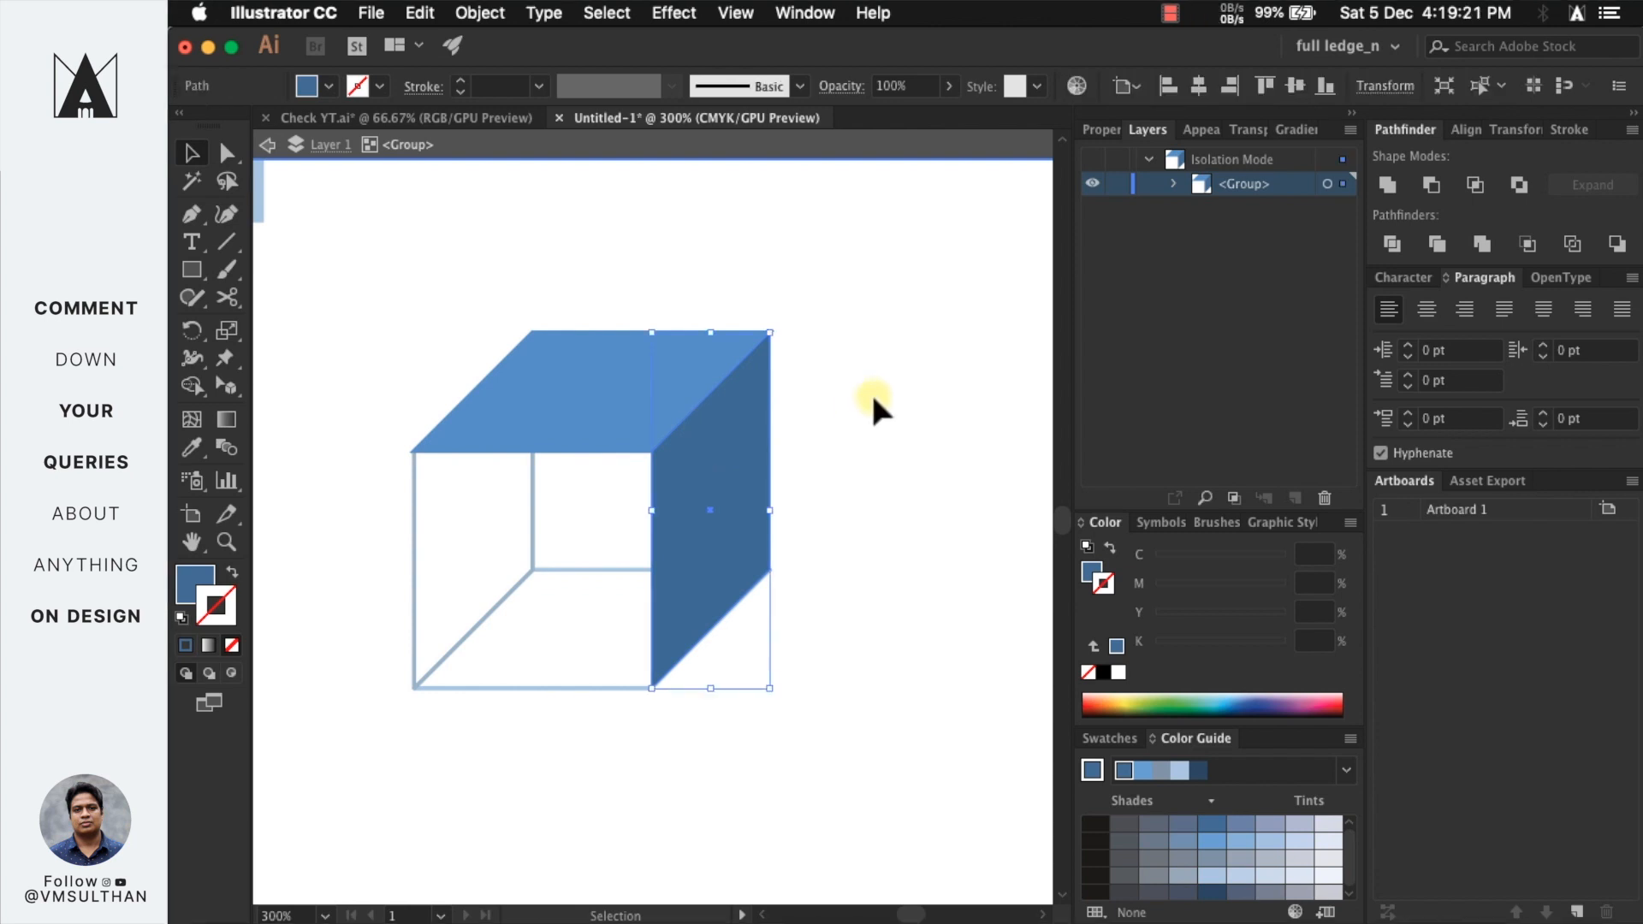
{"action": "left_click", "coordinate": [870, 390]}
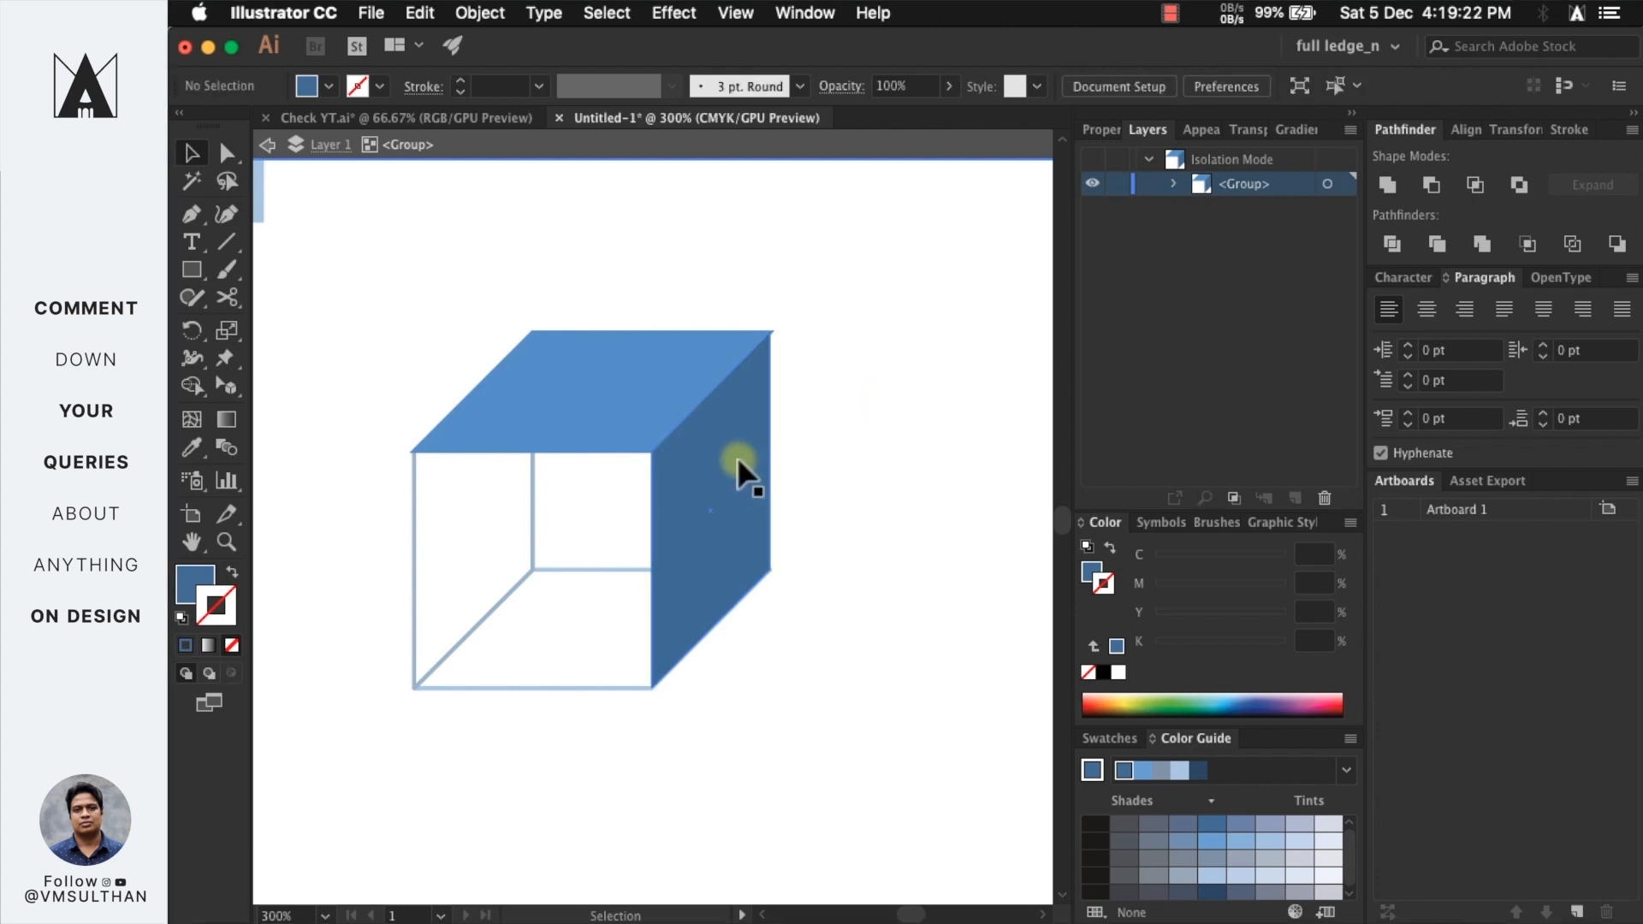
{"action": "left_click_drag", "start_coordinate": [737, 457], "coordinate": [870, 377]}
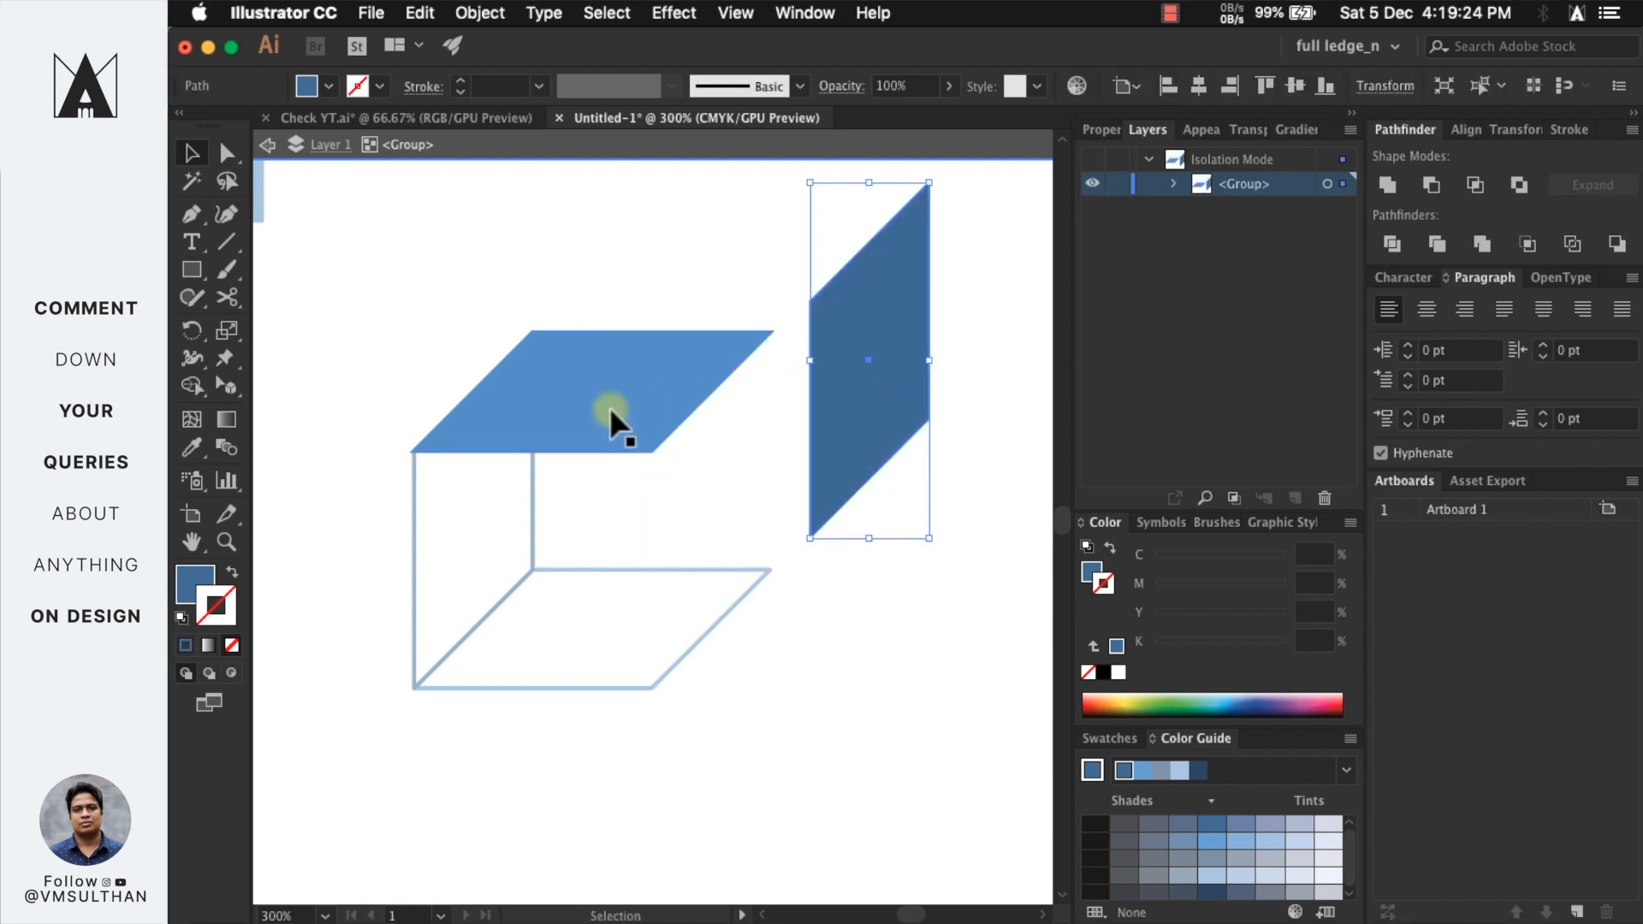
{"action": "key", "text": "cmd+z"}
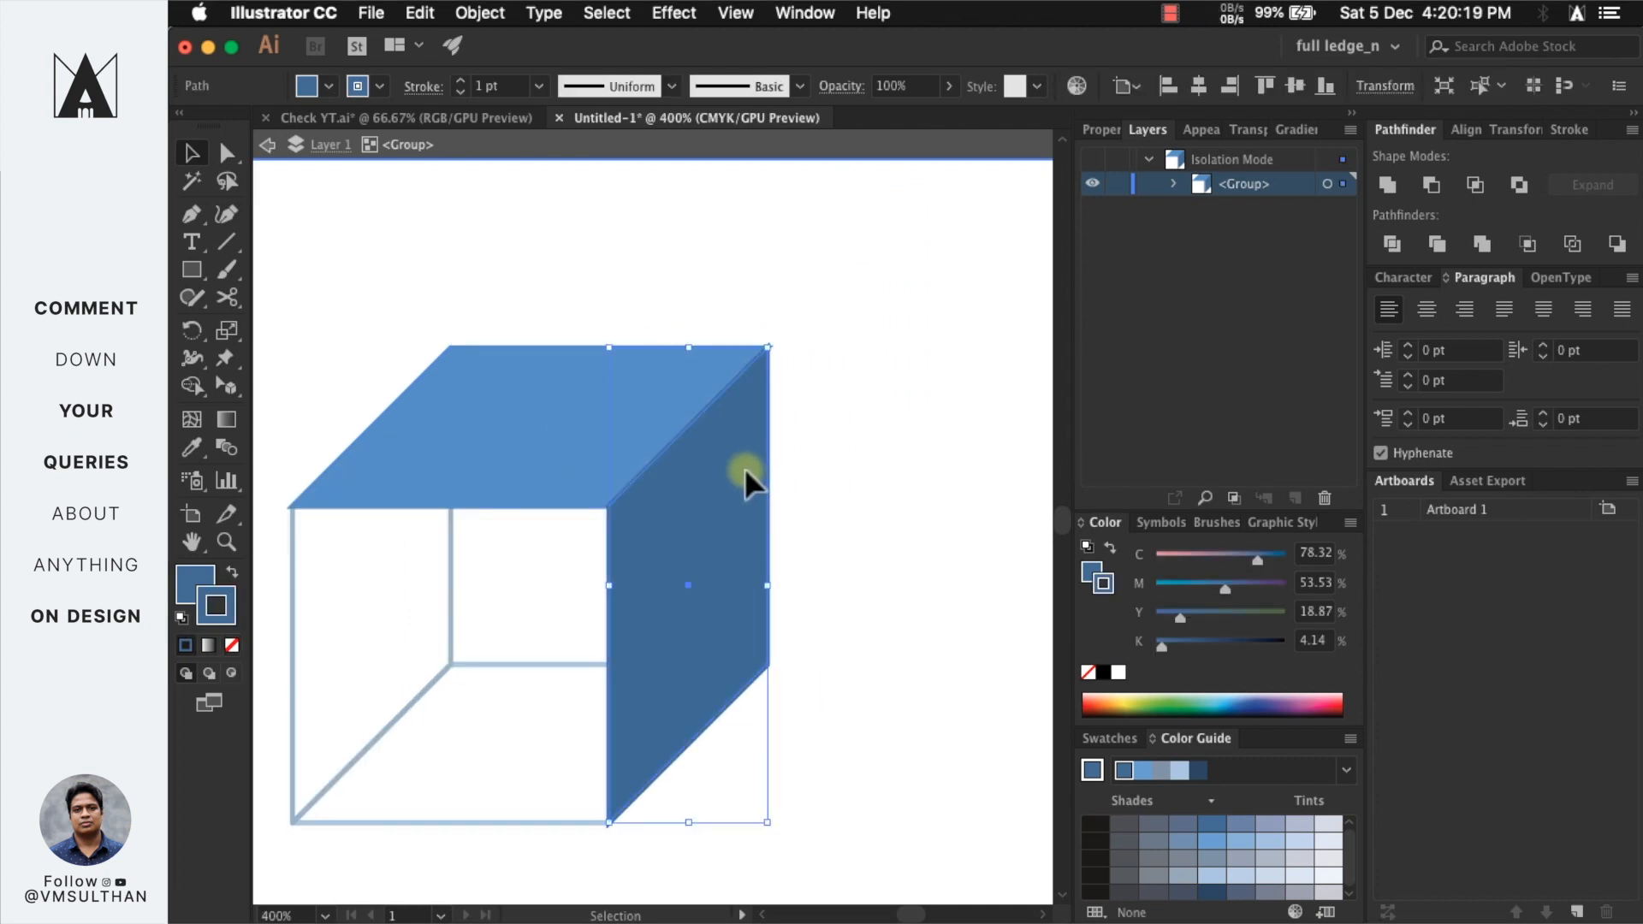
- Set the stroke corners of the right and top faces to Round Join and leave isolation mode
{"action": "left_click", "coordinate": [423, 87]}
{"action": "left_click", "coordinate": [286, 176]}
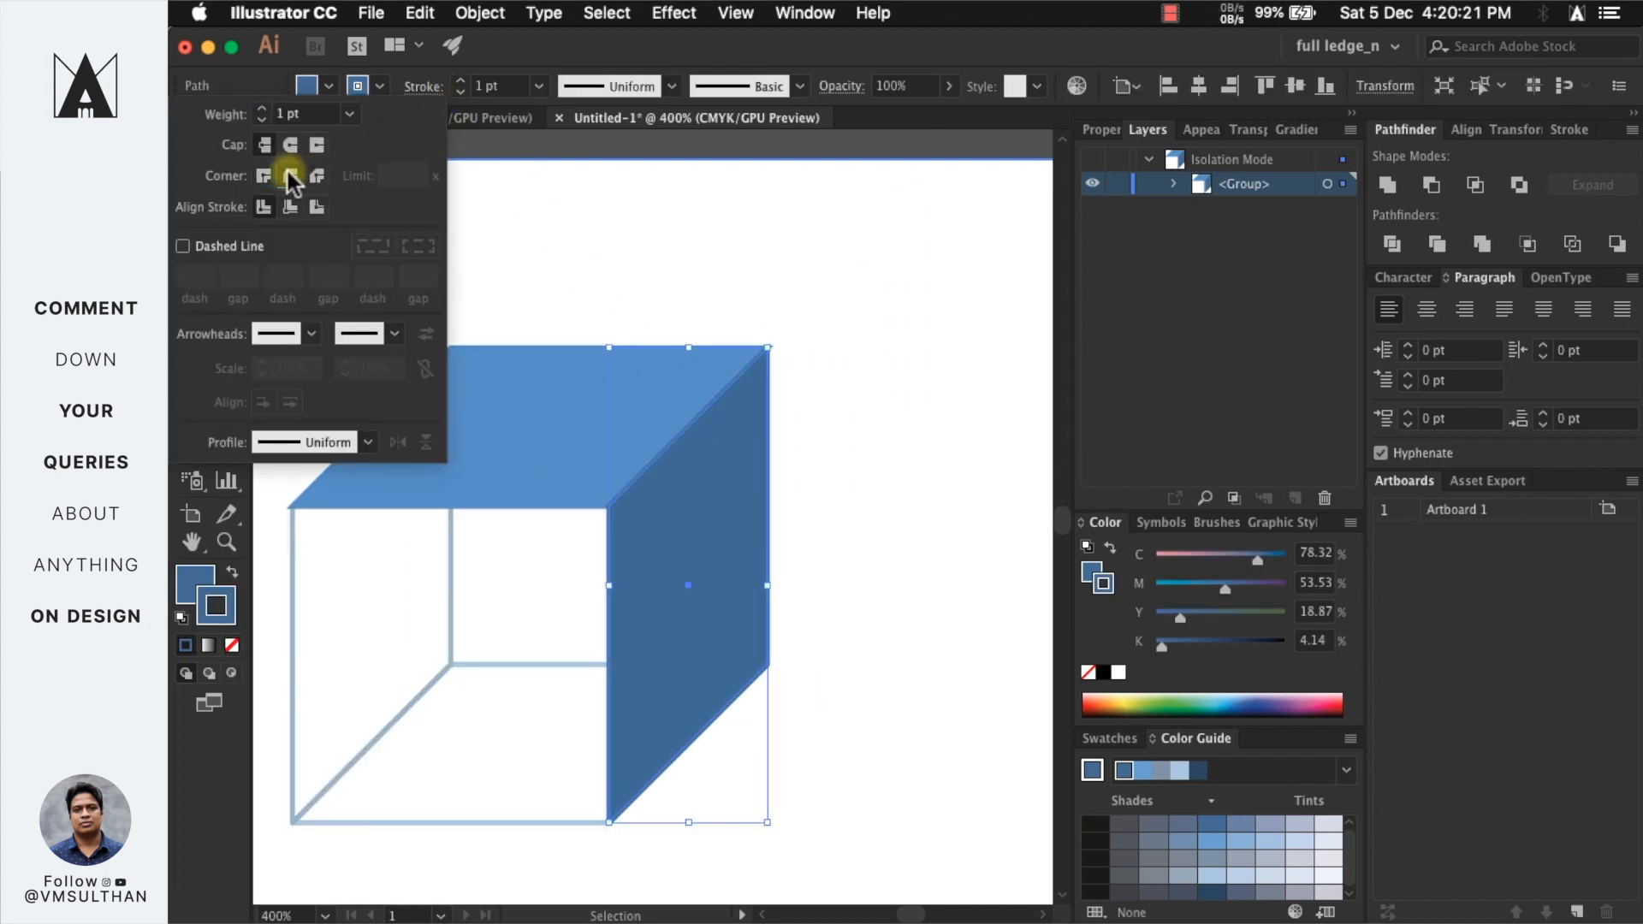
{"action": "left_click", "coordinate": [603, 381]}
{"action": "left_click", "coordinate": [424, 89]}
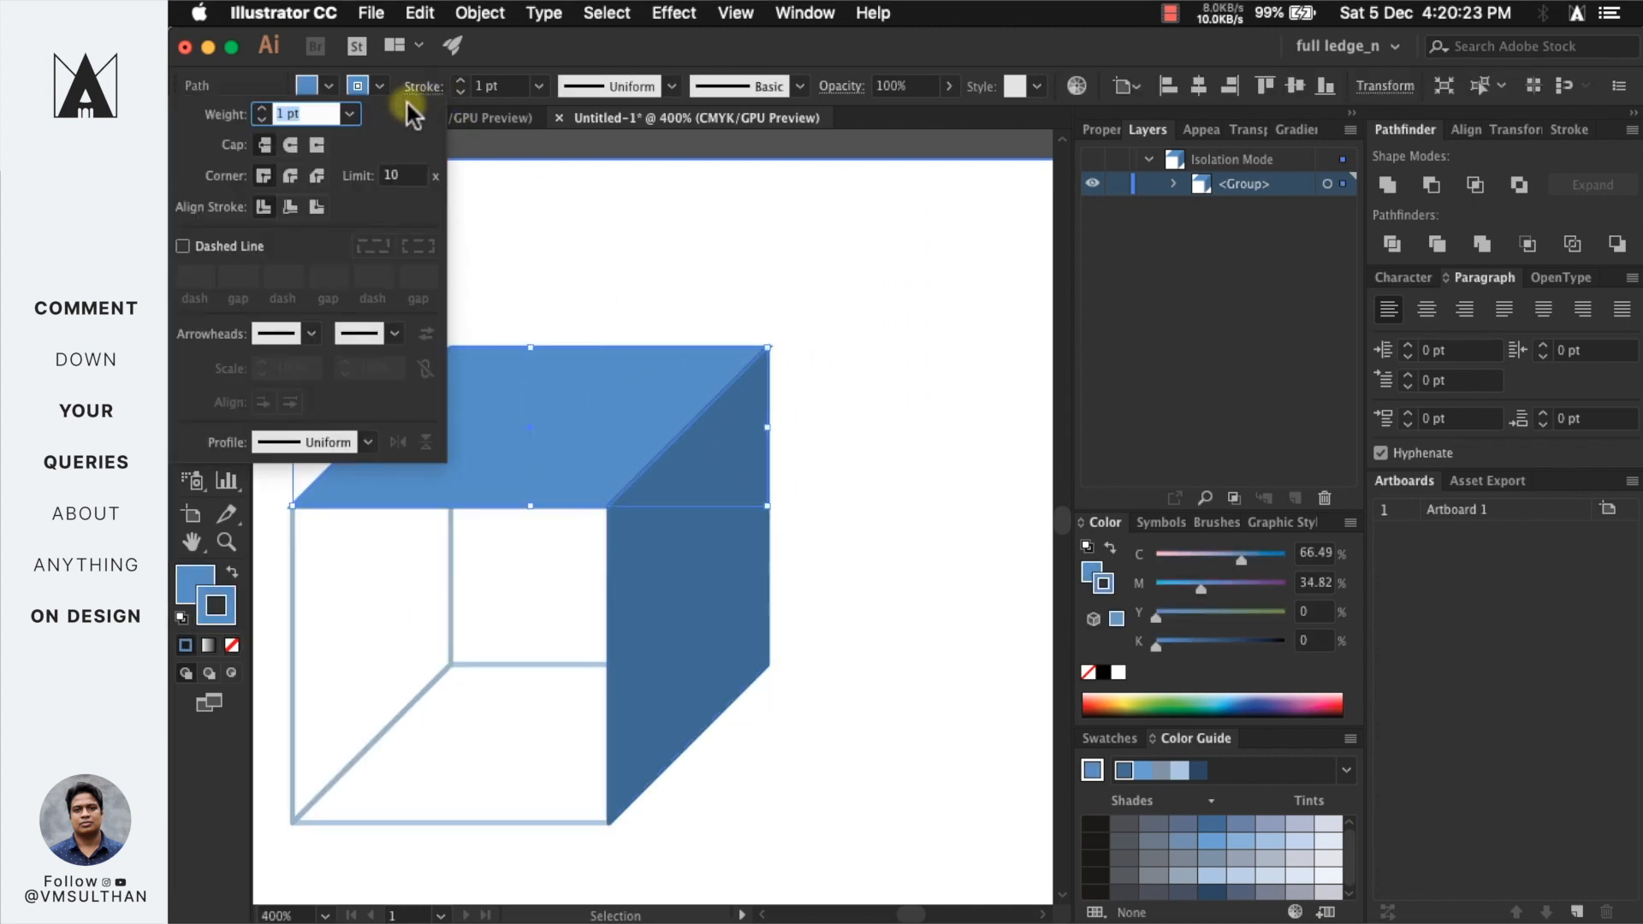
{"action": "left_click", "coordinate": [285, 194]}
{"action": "left_click", "coordinate": [826, 405]}
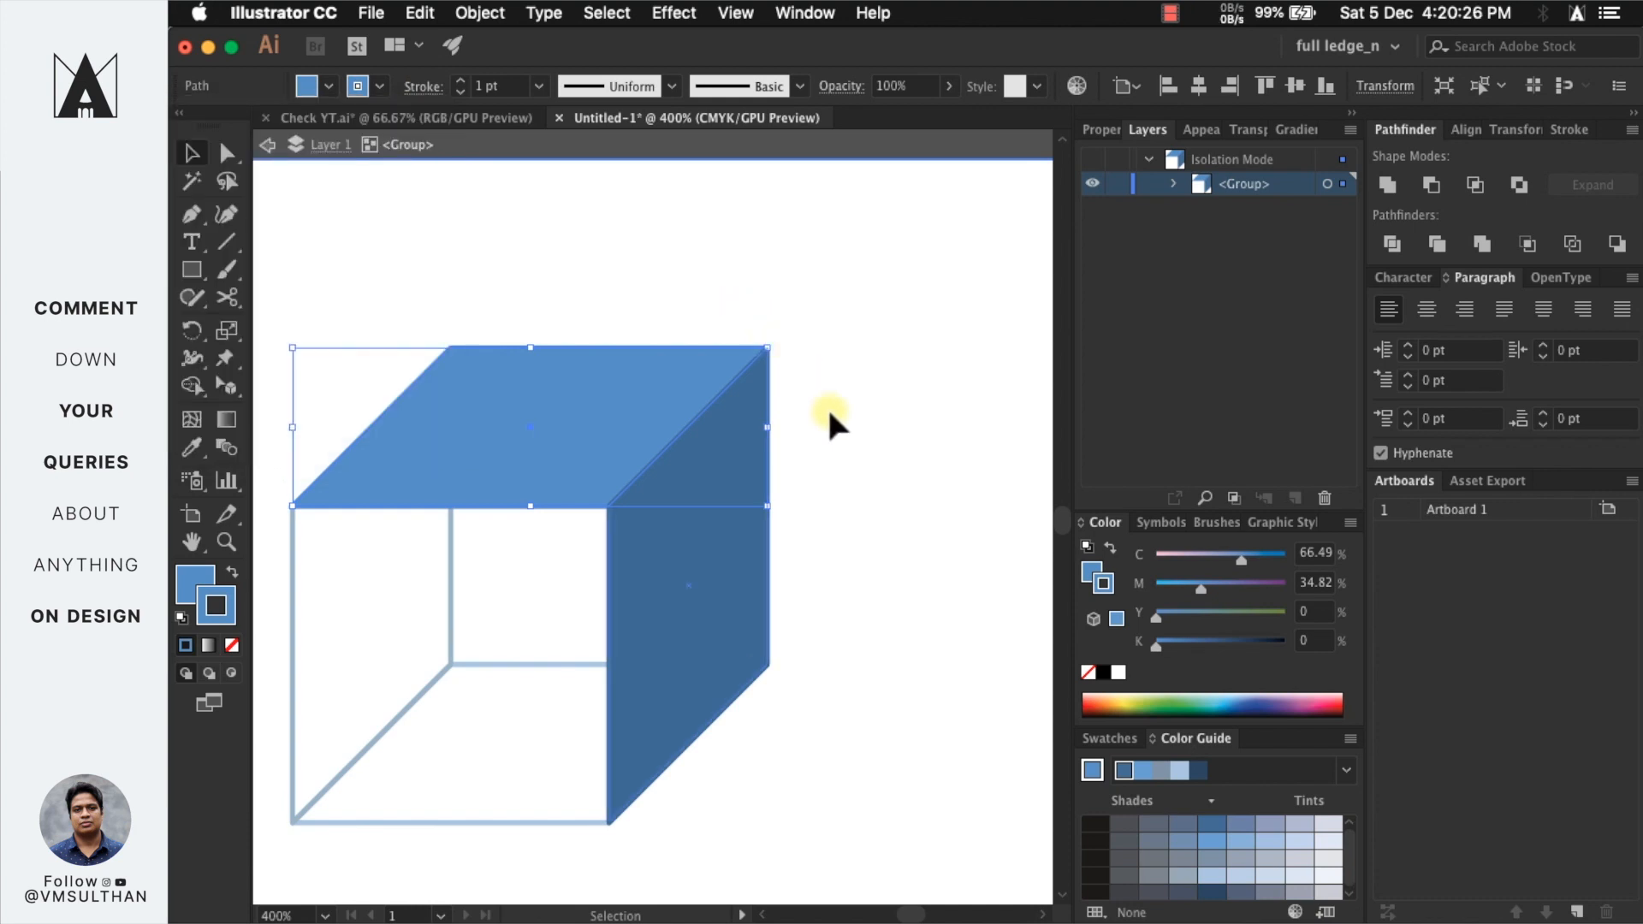
{"action": "double_click", "coordinate": [852, 438]}
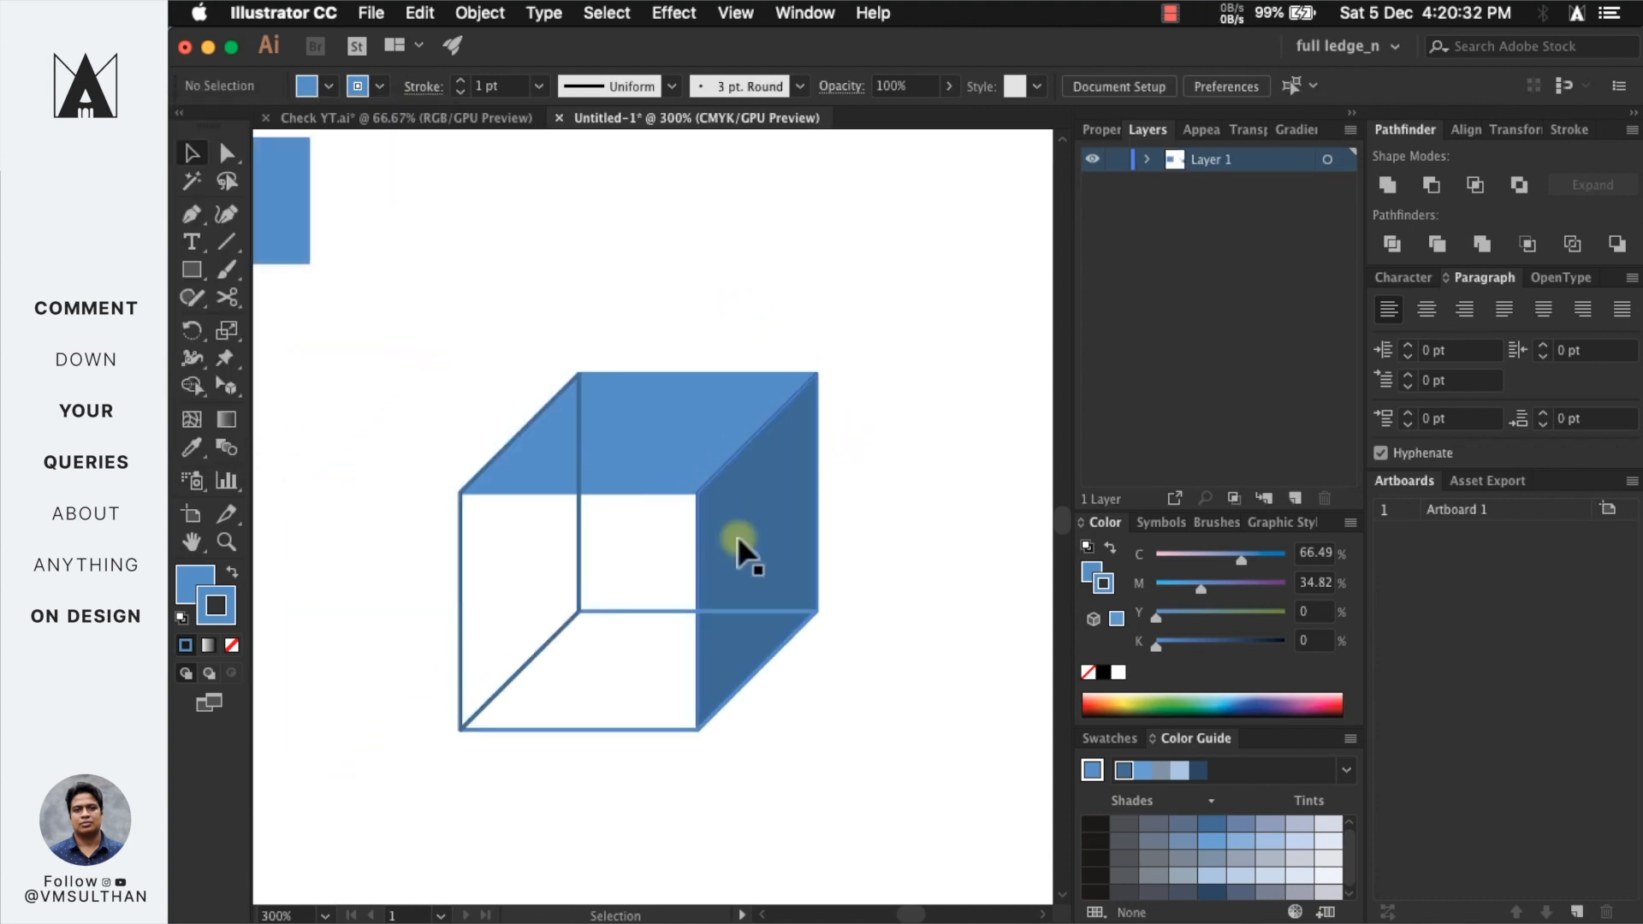
- Arrange the group of filled top and right faces in front of the cube's outlined faces
{"action": "scroll", "coordinate": [777, 538], "scroll_direction": "up", "scroll_amount": 2}
{"action": "left_click_drag", "start_coordinate": [813, 546], "coordinate": [871, 463]}
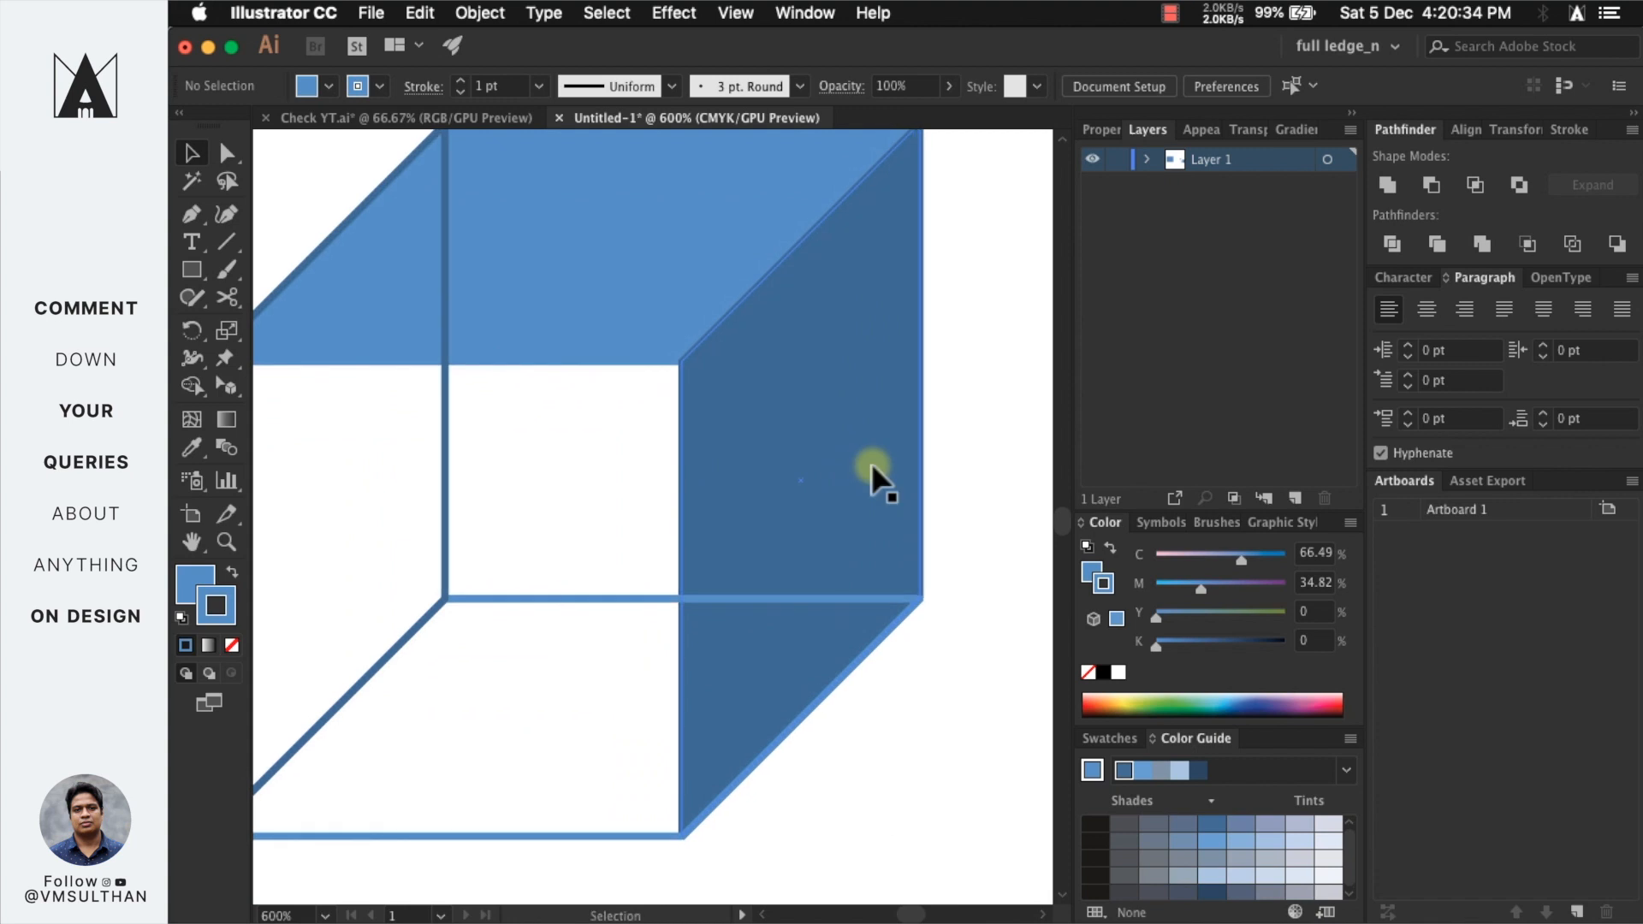
{"action": "left_click_drag", "start_coordinate": [894, 282], "coordinate": [920, 419]}
{"action": "scroll", "coordinate": [970, 330], "scroll_direction": "down", "scroll_amount": 3}
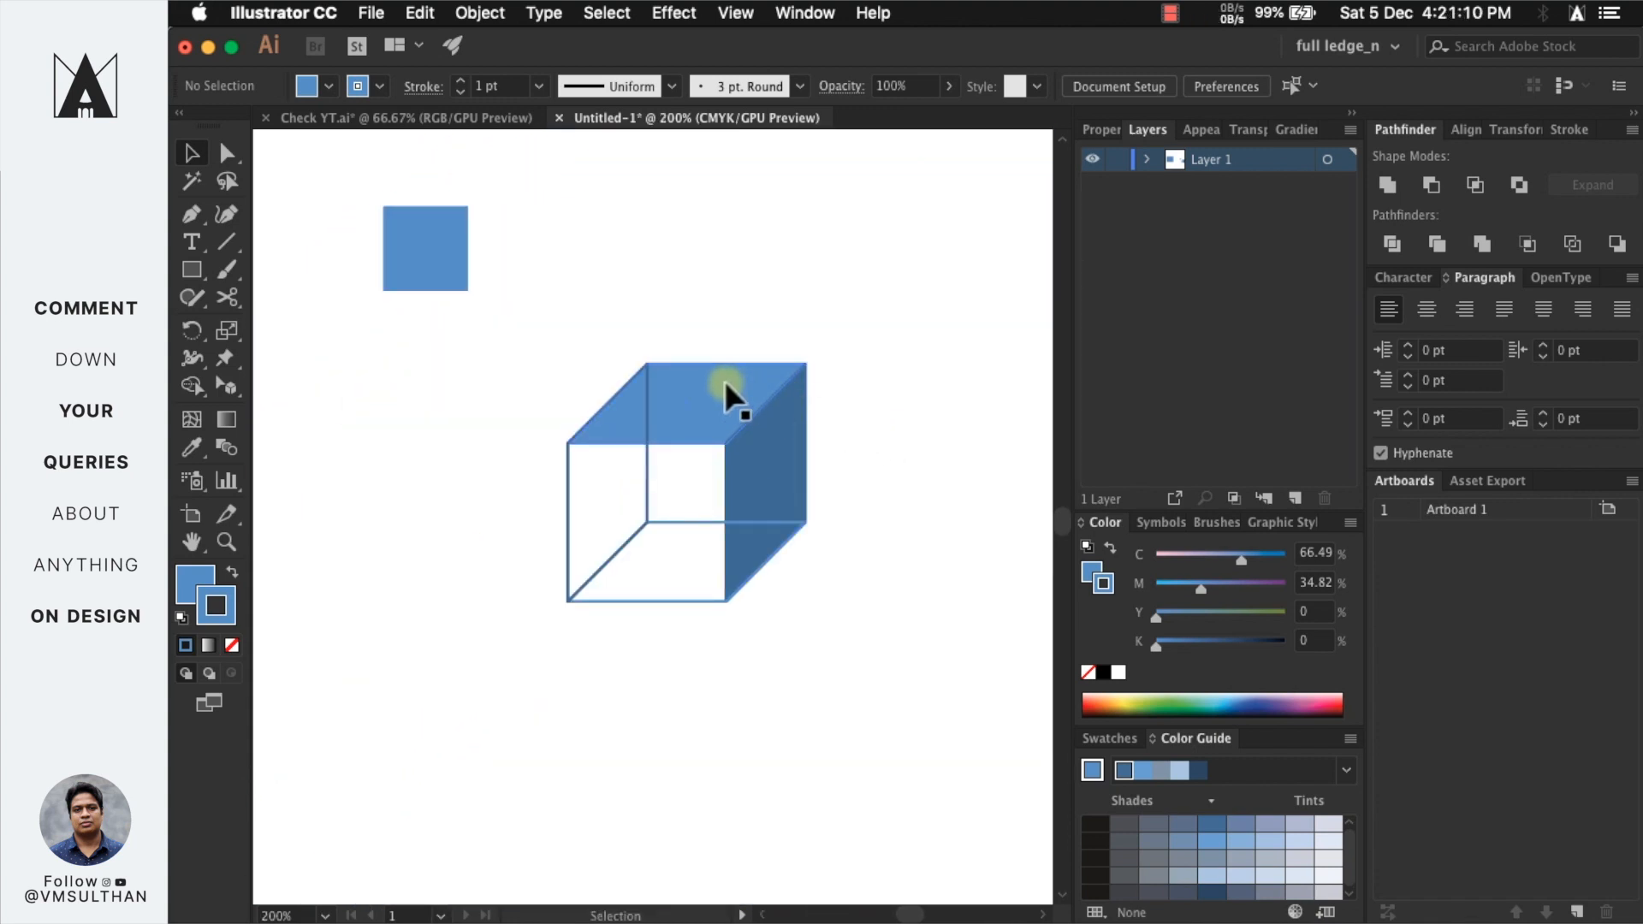
{"action": "left_click", "coordinate": [721, 378]}
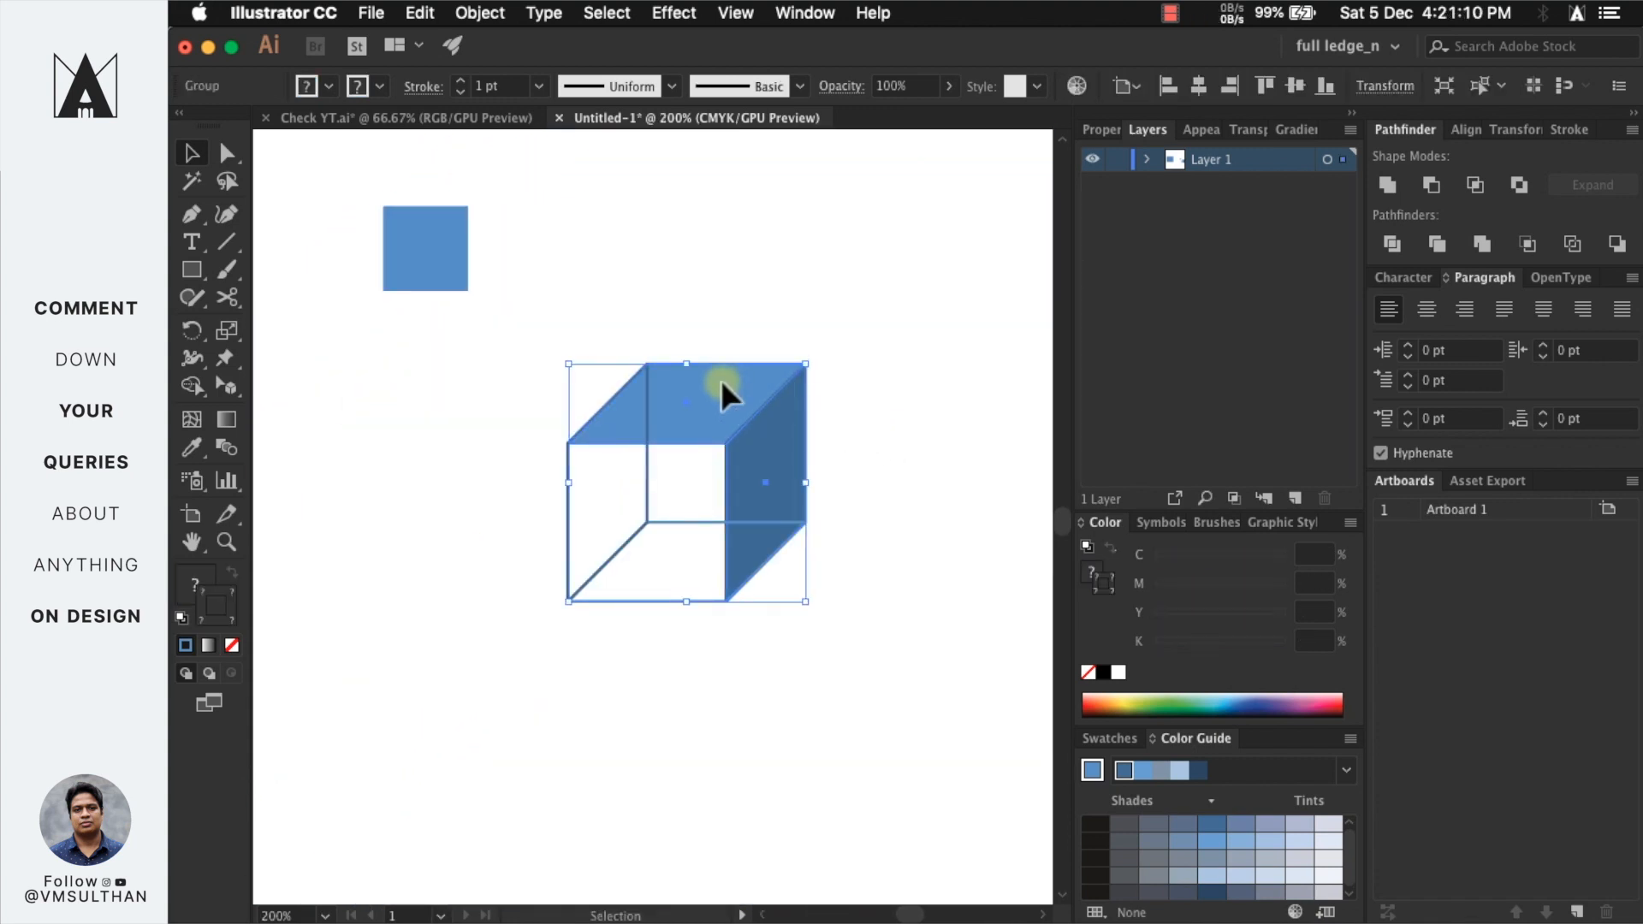
{"action": "right_click", "coordinate": [771, 436]}
{"action": "mouse_move", "coordinate": [912, 703]}
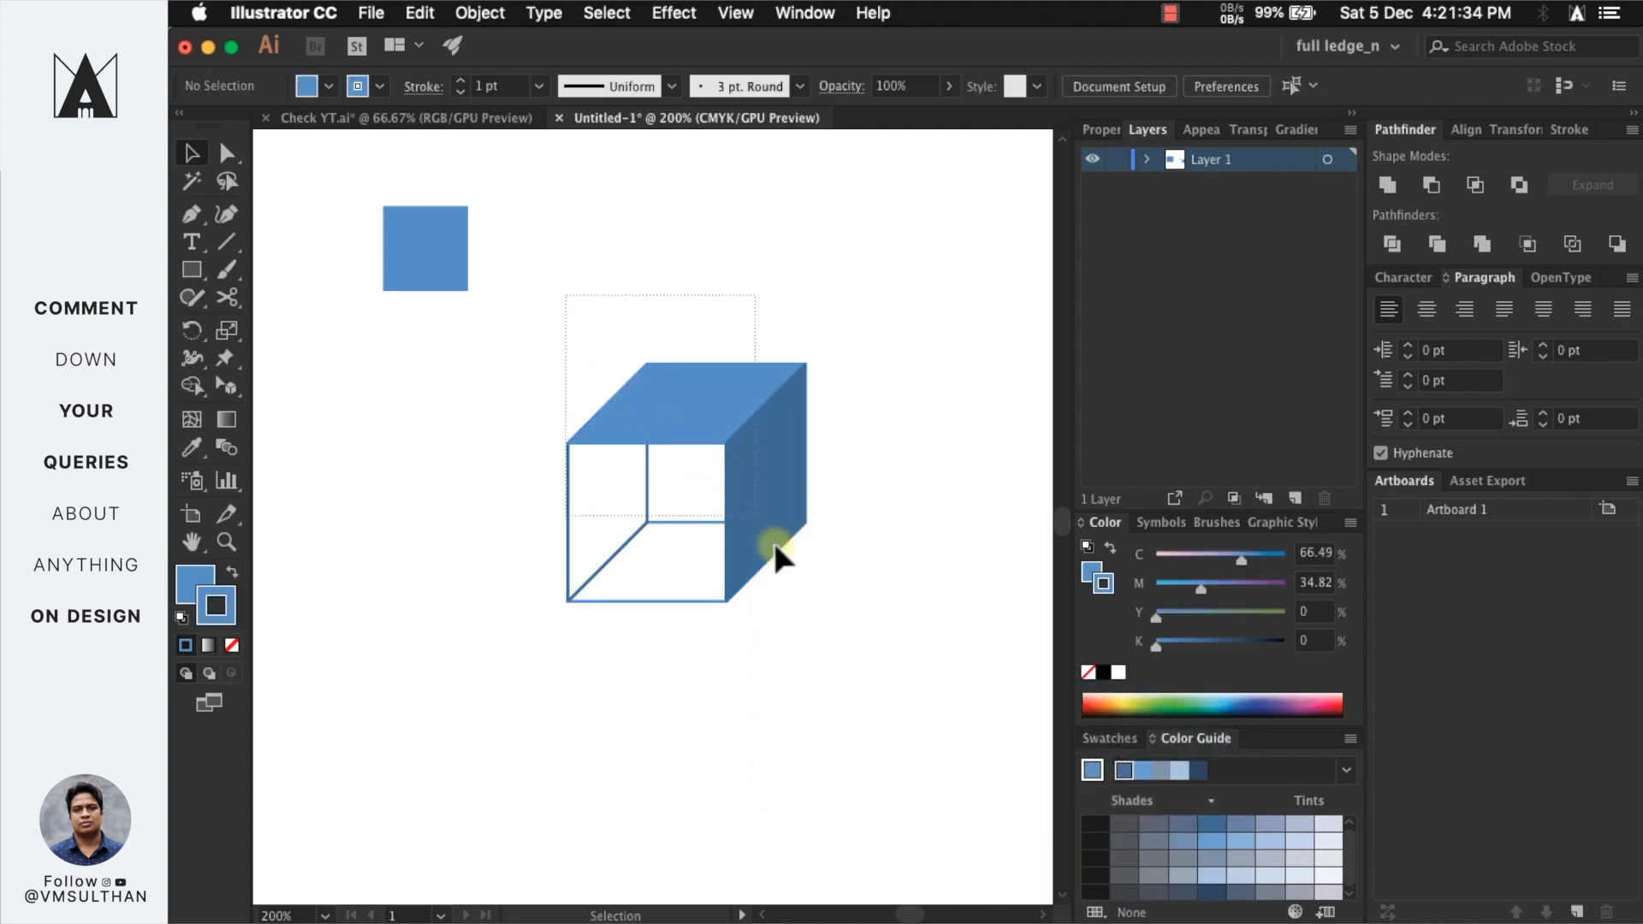
- Select the whole cube and place a copy of it straight below the original
{"action": "left_click_drag", "start_coordinate": [762, 541], "coordinate": [860, 622]}
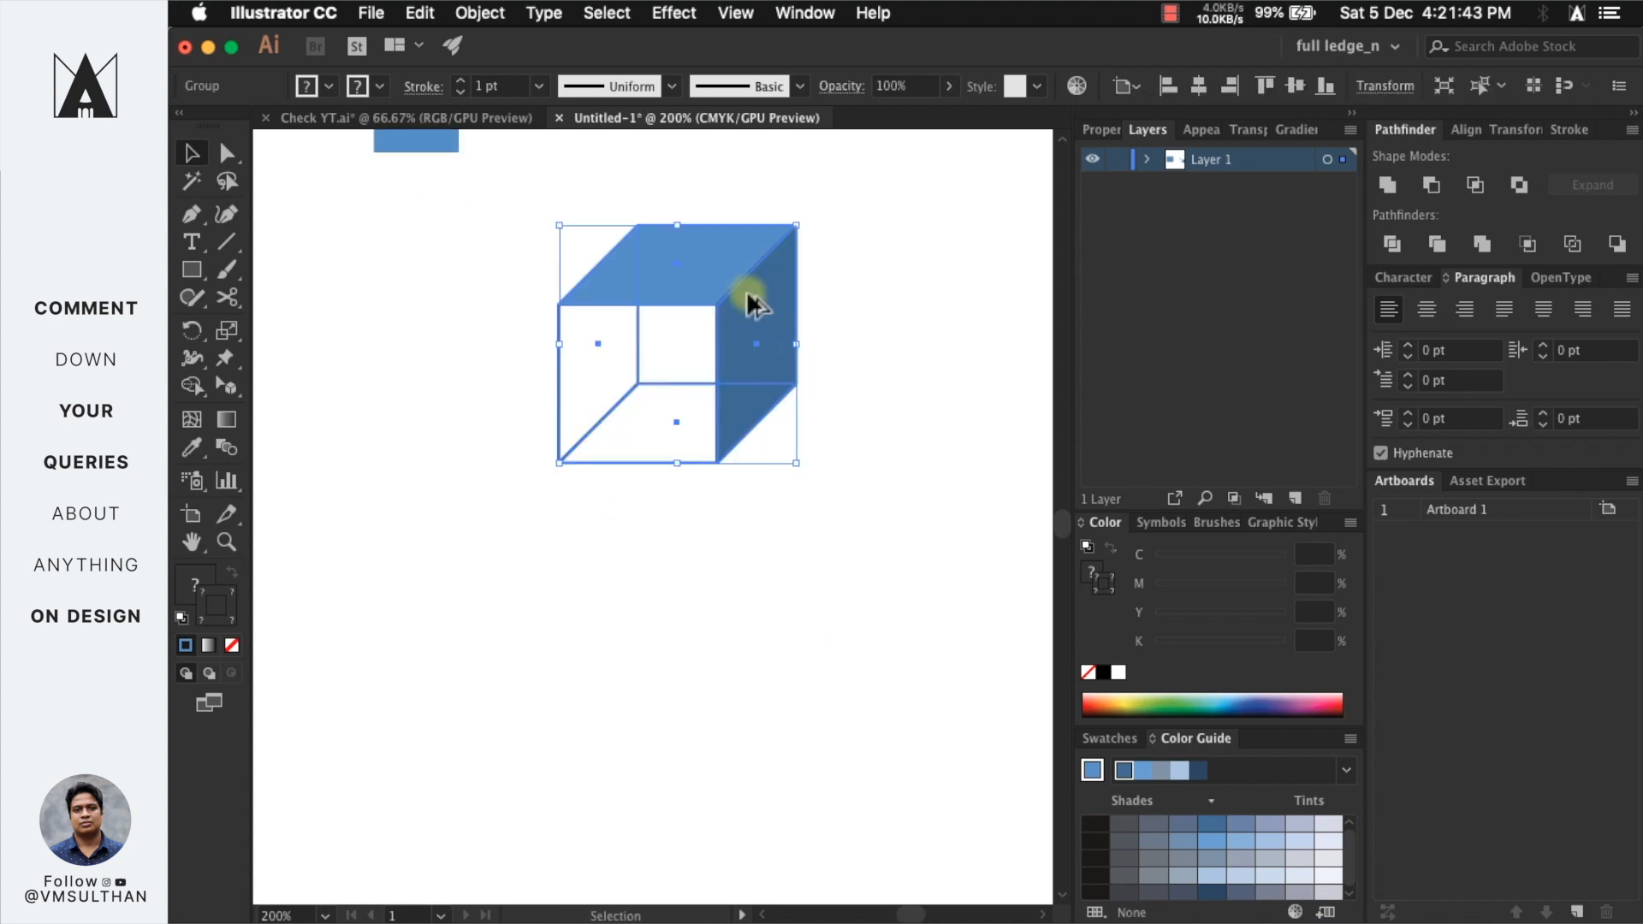
{"action": "left_click_drag", "start_coordinate": [752, 302], "coordinate": [730, 545]}
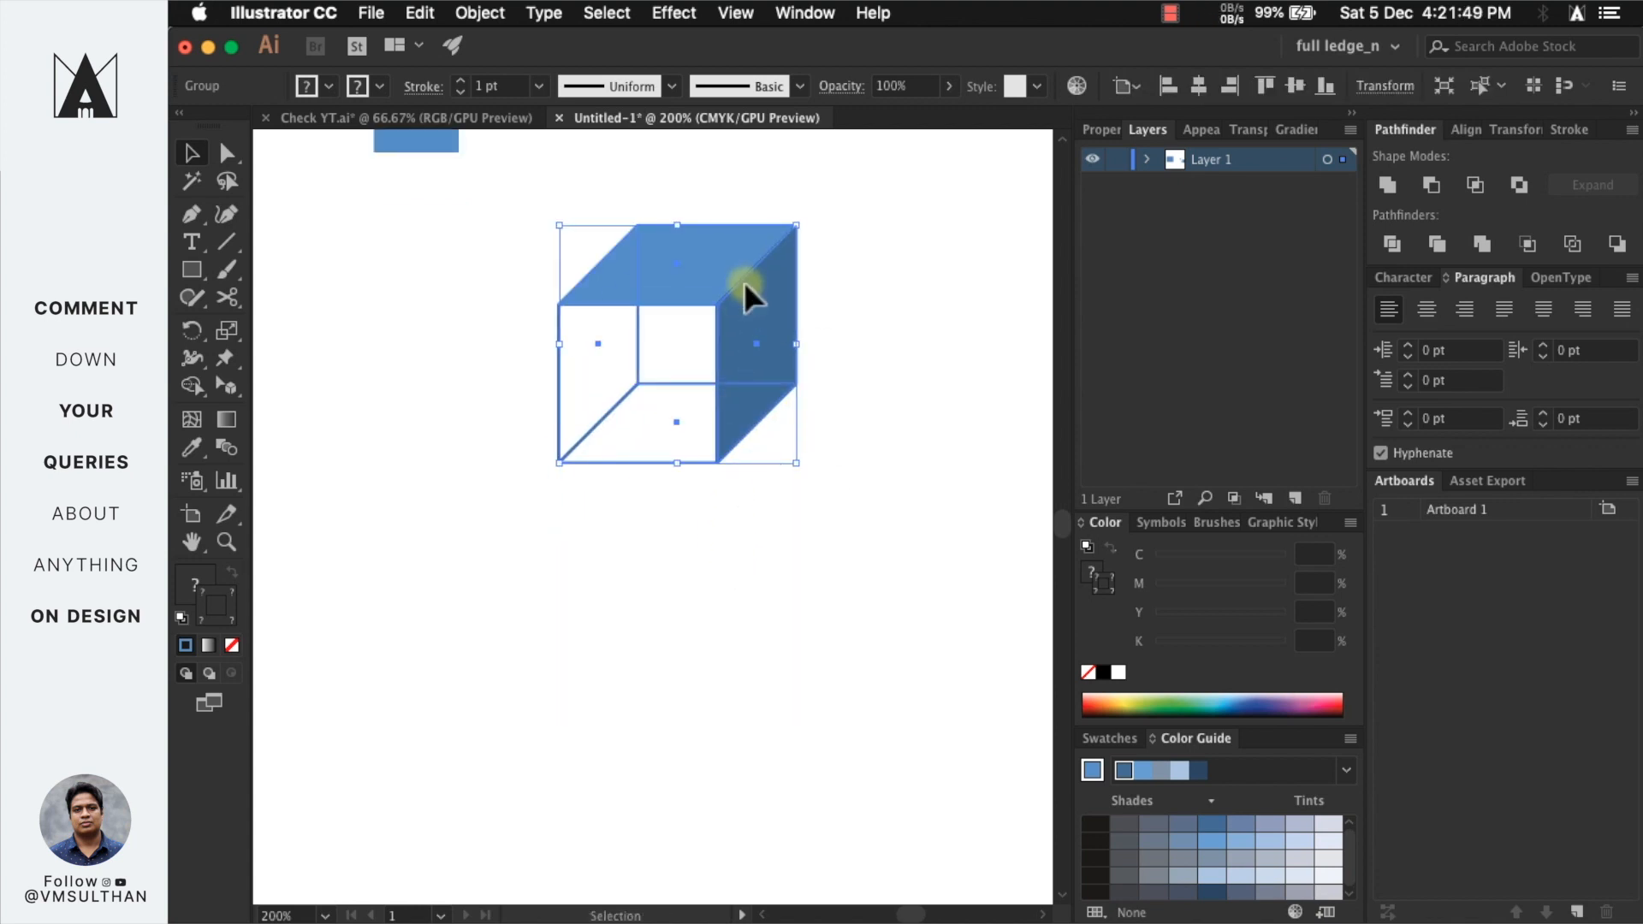
{"action": "left_click_drag", "start_coordinate": [744, 287], "coordinate": [744, 558]}
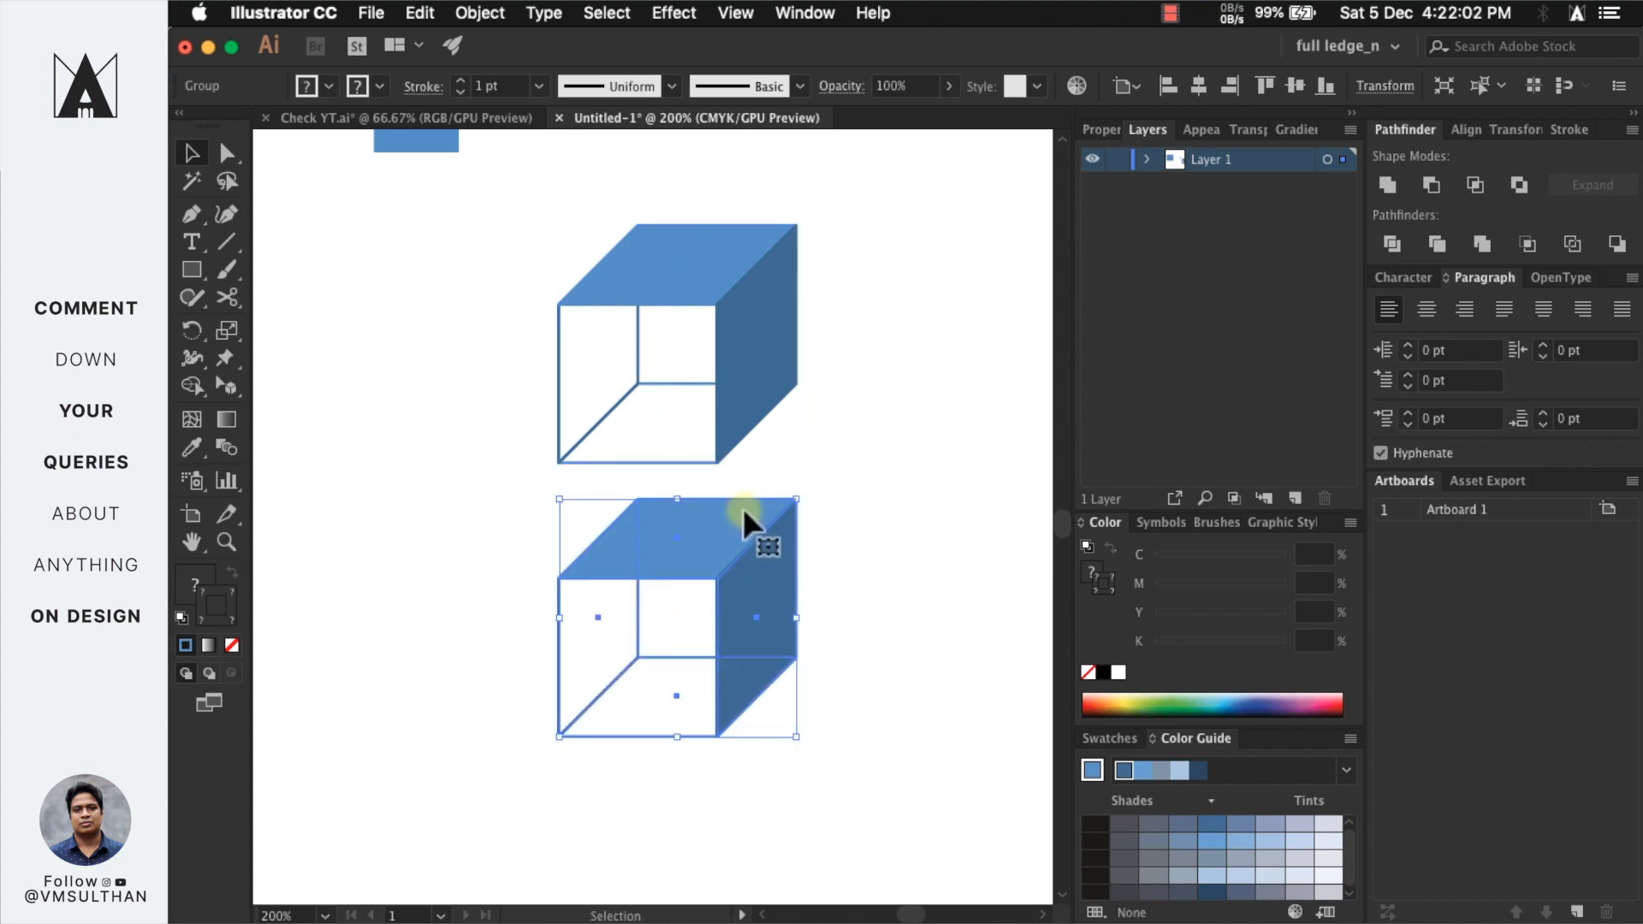
- Repeat the downward copy twice to make a vertical column of four cubes
{"action": "key", "text": "a"}
{"action": "key", "text": "ctrl+d"}
{"action": "scroll", "coordinate": [785, 622], "scroll_direction": "down", "scroll_amount": 5}
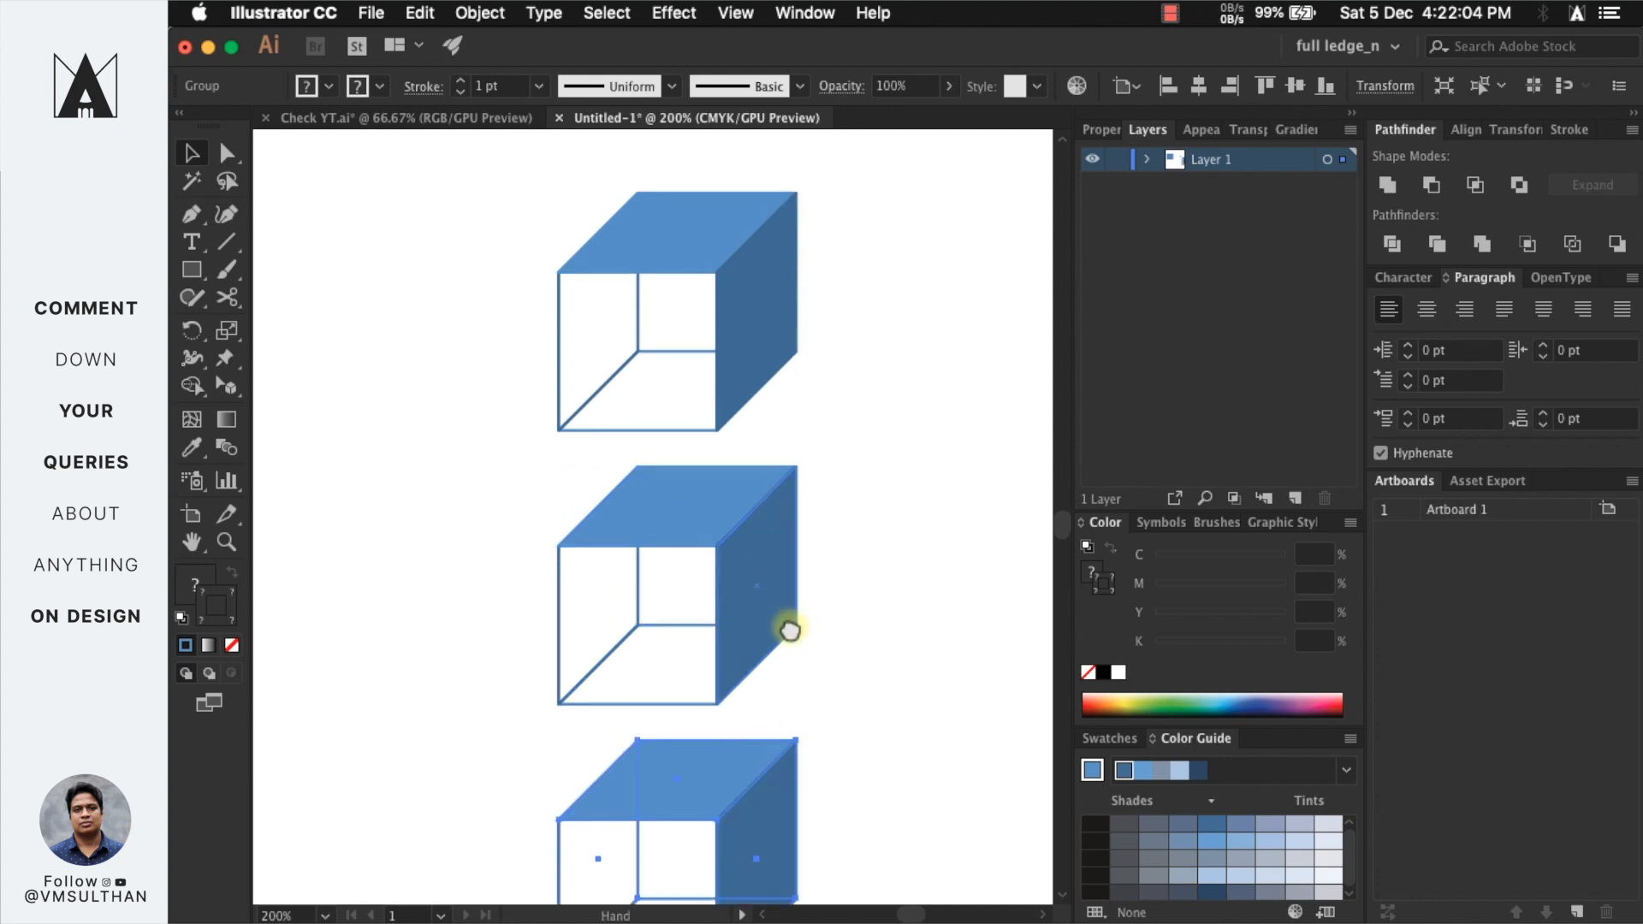
{"action": "key", "text": "v"}
{"action": "key", "text": "ctrl+1"}
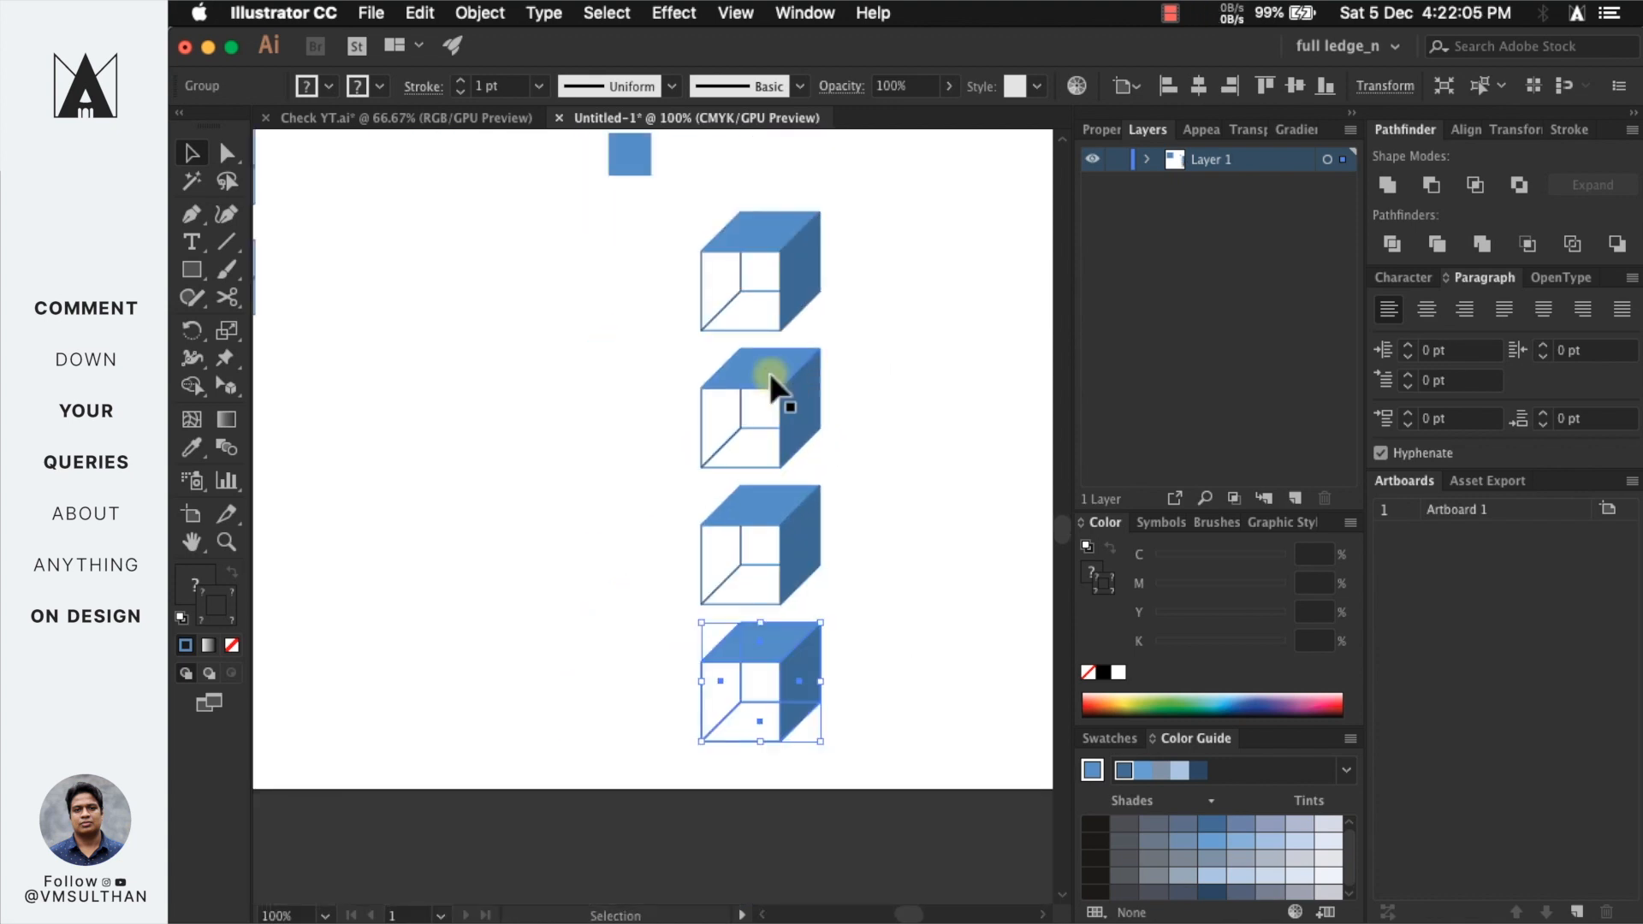
- Move the second cube so its upper-right corner snaps onto the first cube's lower-left corner
{"action": "key", "text": "ctrl+a"}
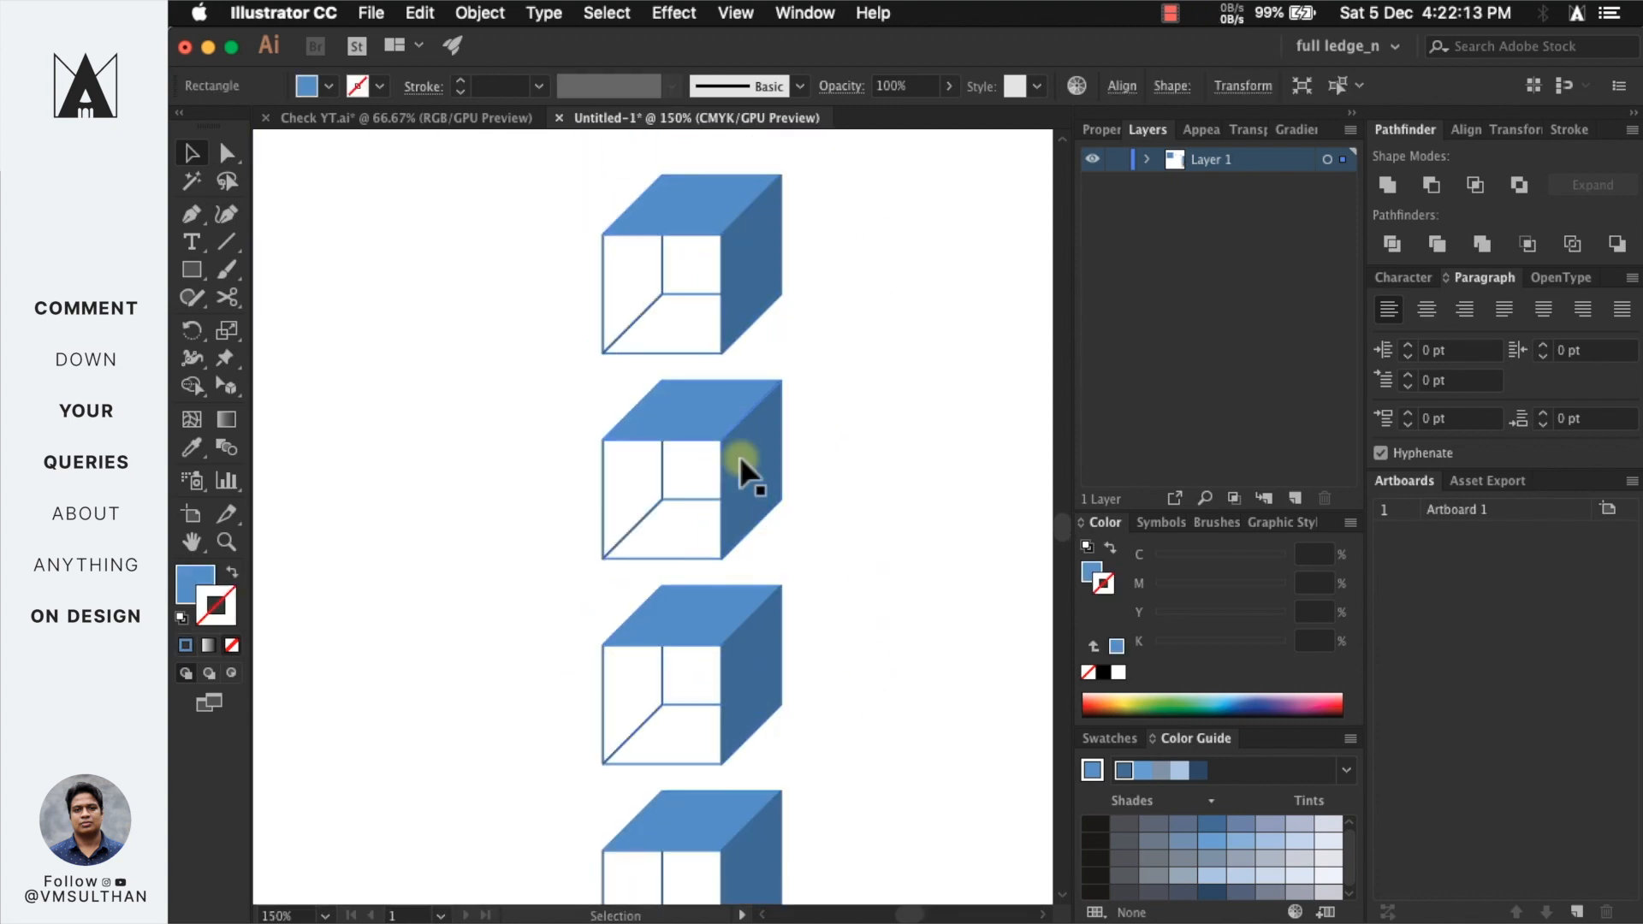
{"action": "left_click_drag", "start_coordinate": [741, 459], "coordinate": [561, 377]}
{"action": "scroll", "coordinate": [564, 377], "scroll_direction": "up", "scroll_amount": 5}
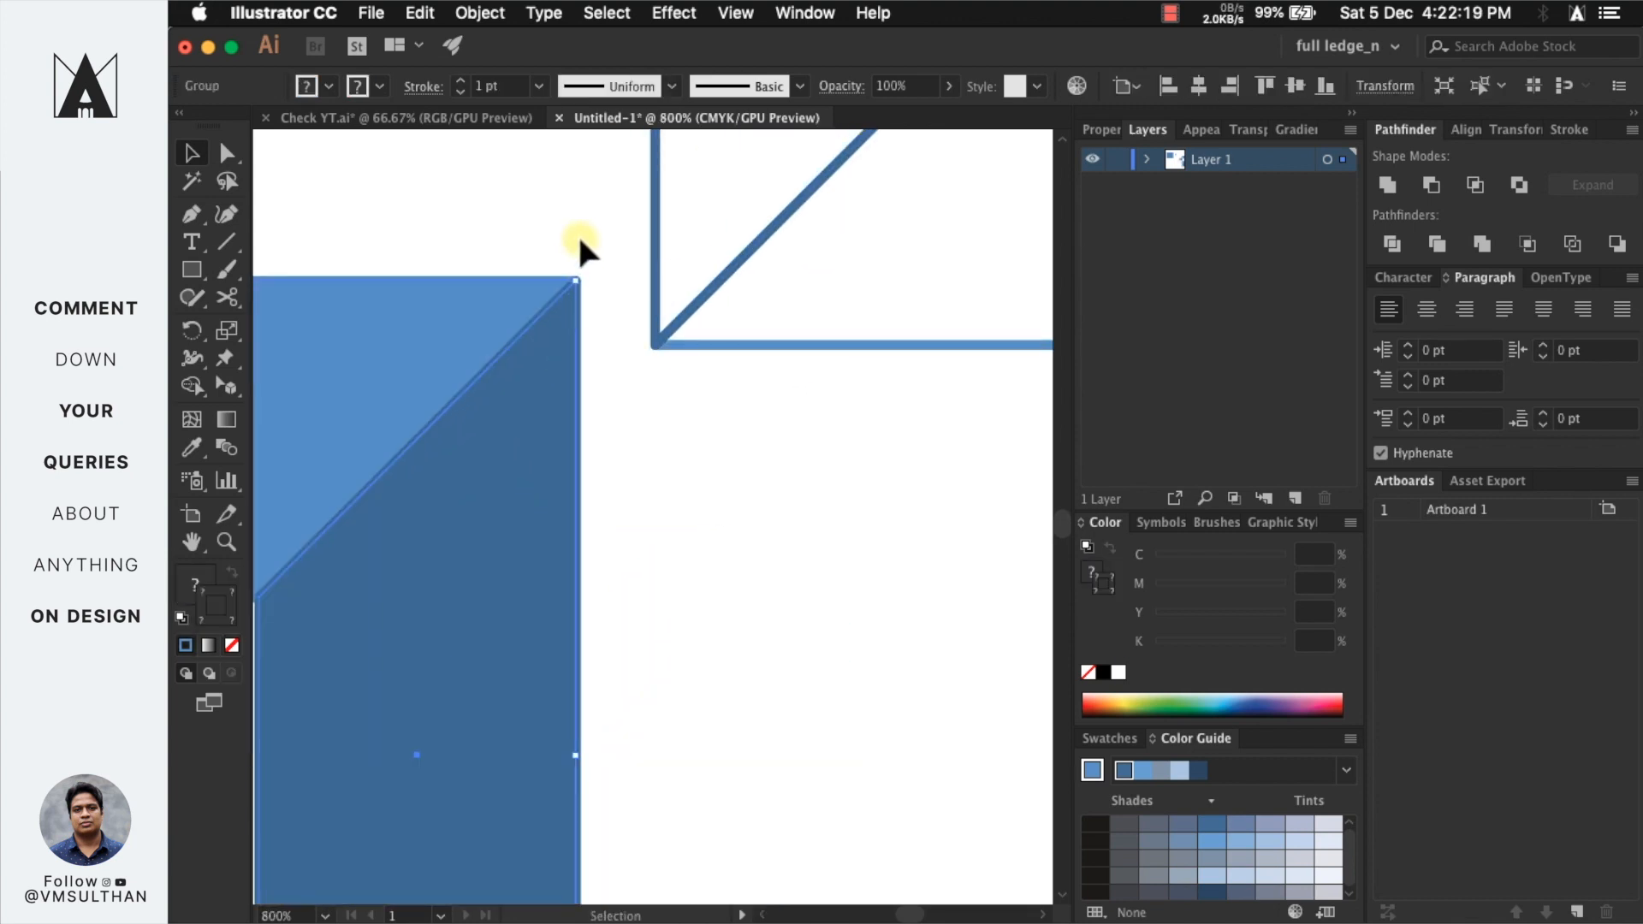
{"action": "key", "text": "a"}
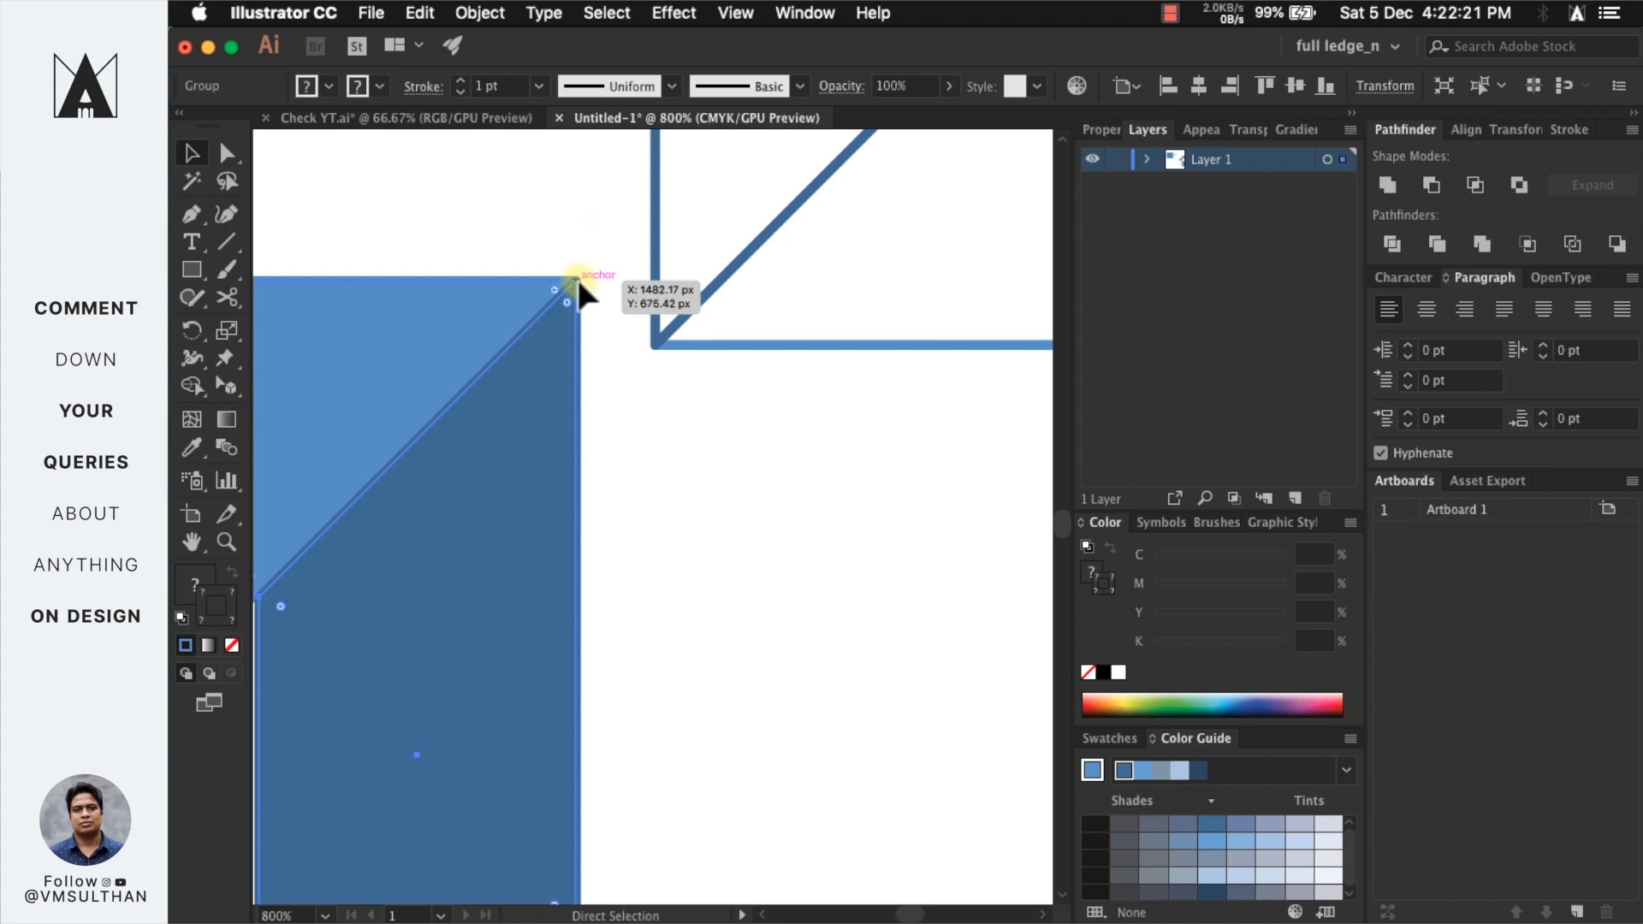
{"action": "left_click_drag", "start_coordinate": [577, 283], "coordinate": [659, 349]}
{"action": "left_click_drag", "start_coordinate": [659, 349], "coordinate": [659, 350]}
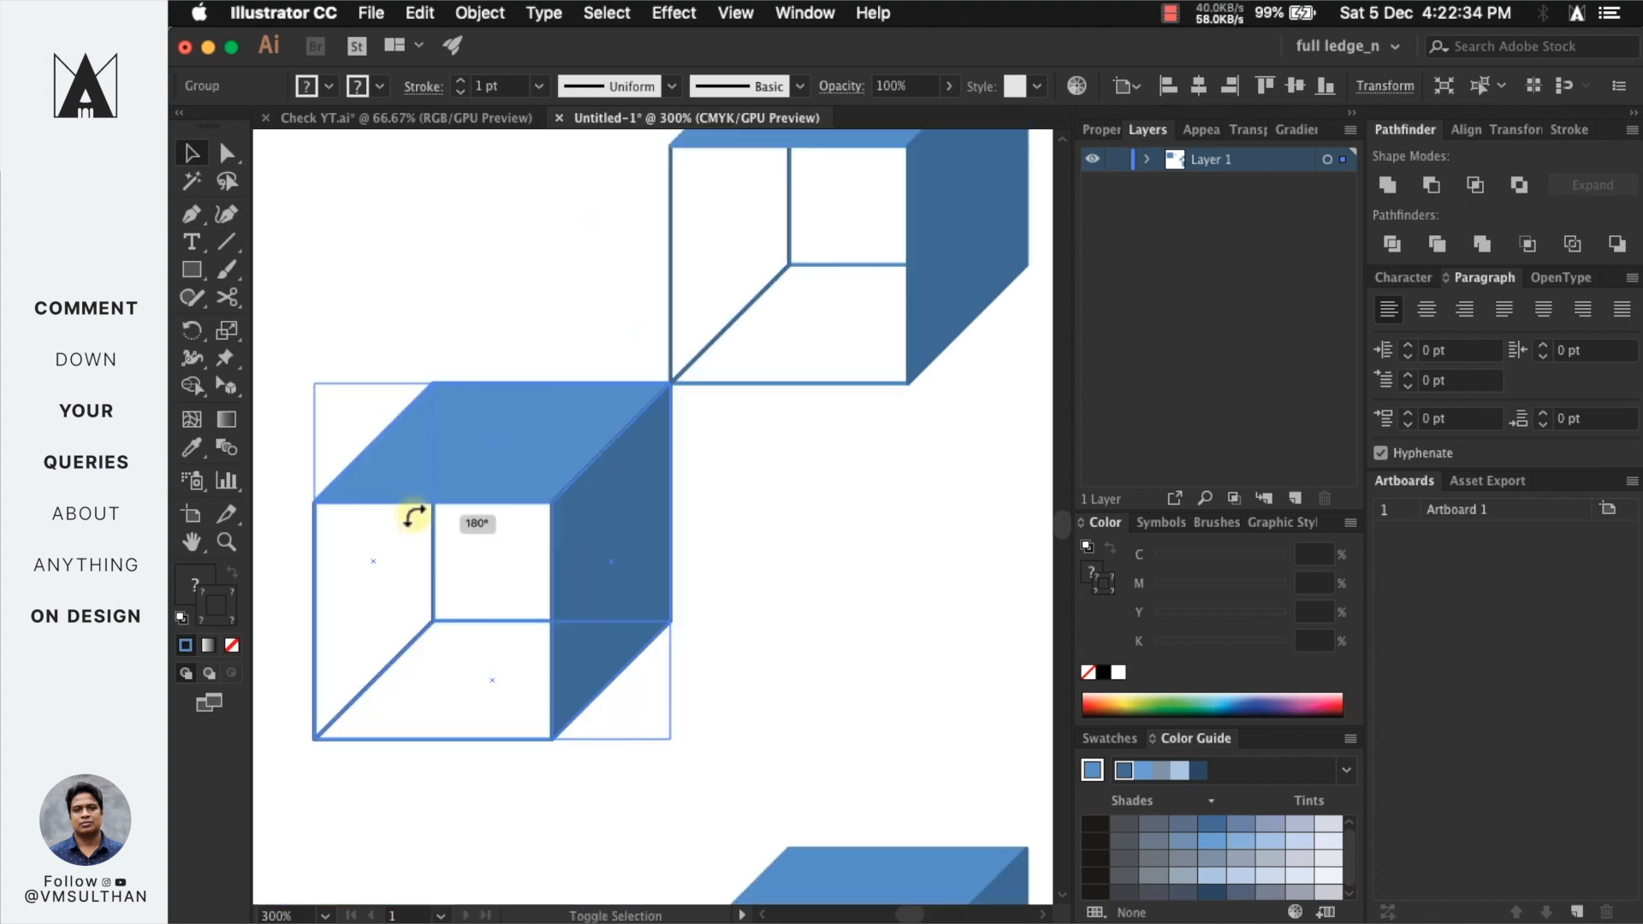
- Rotate the lower-left cube by 180° and select both corner-joined cubes
{"action": "left_click_drag", "start_coordinate": [487, 477], "coordinate": [428, 529]}
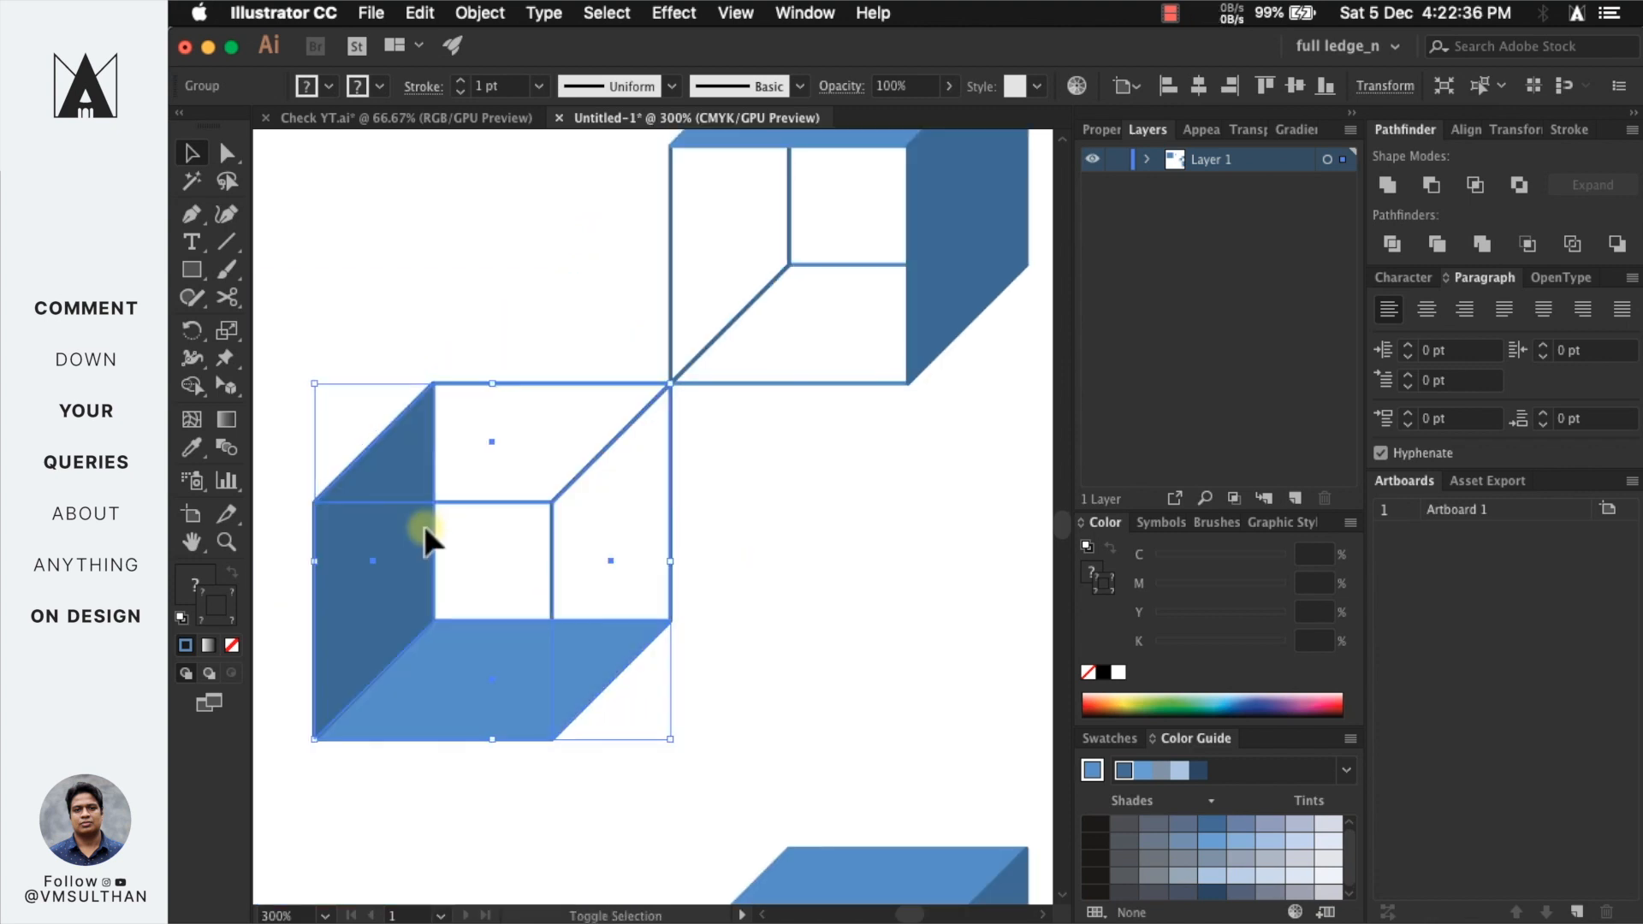
{"action": "key", "text": "super+minus"}
{"action": "left_click_drag", "start_coordinate": [777, 609], "coordinate": [715, 557]}
{"action": "left_click_drag", "start_coordinate": [696, 747], "coordinate": [707, 772]}
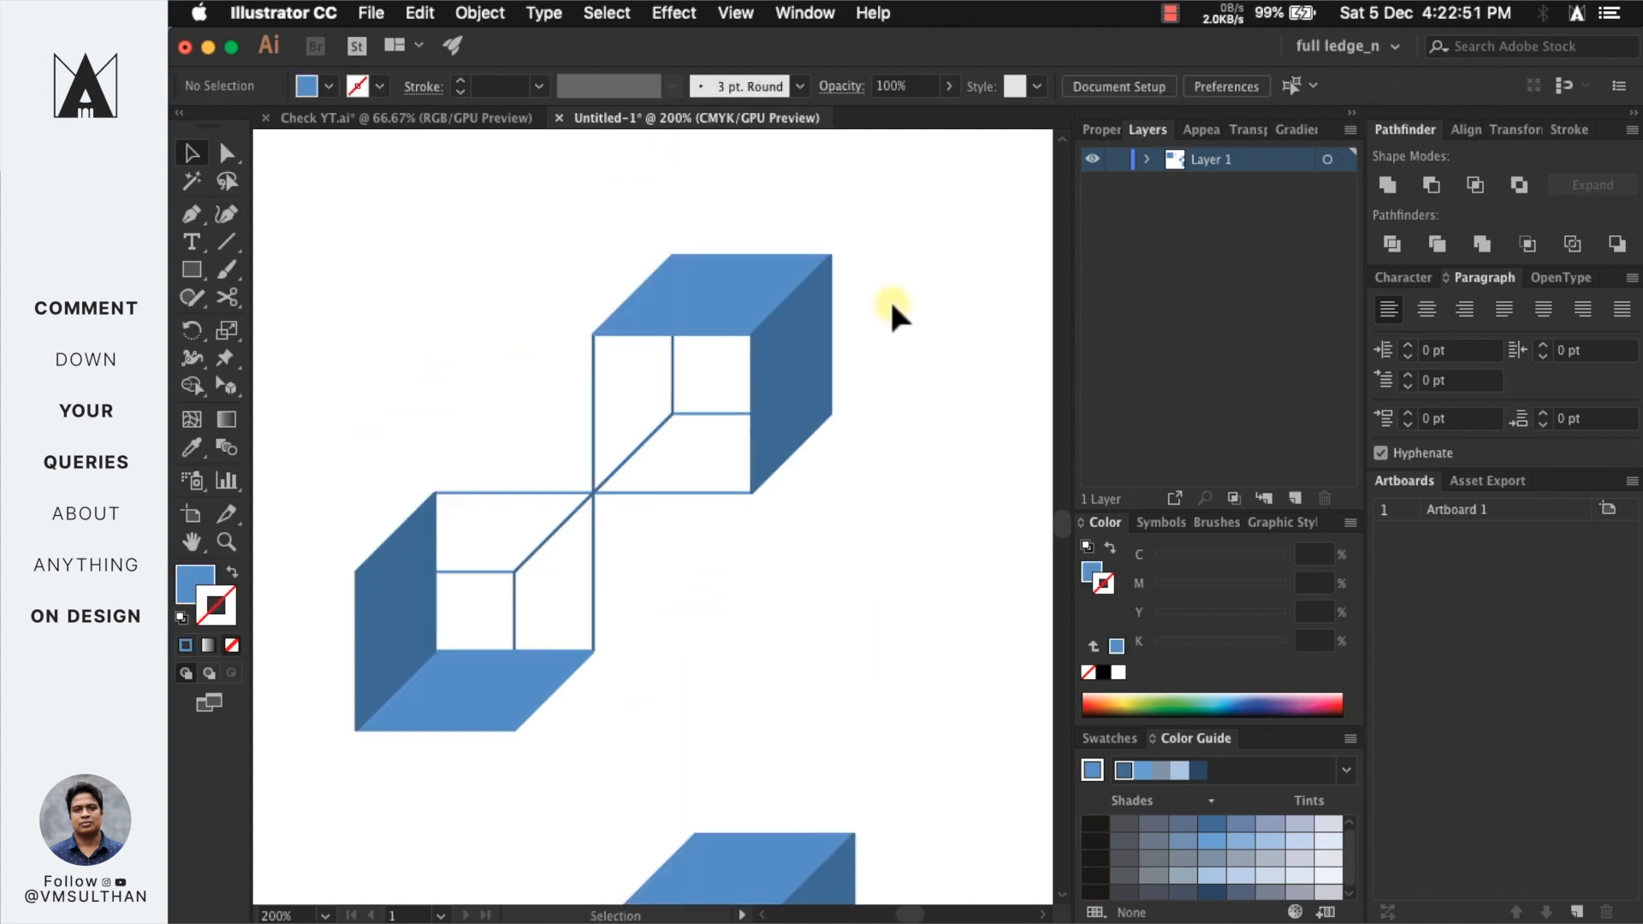
{"action": "left_click_drag", "start_coordinate": [902, 235], "coordinate": [446, 634]}
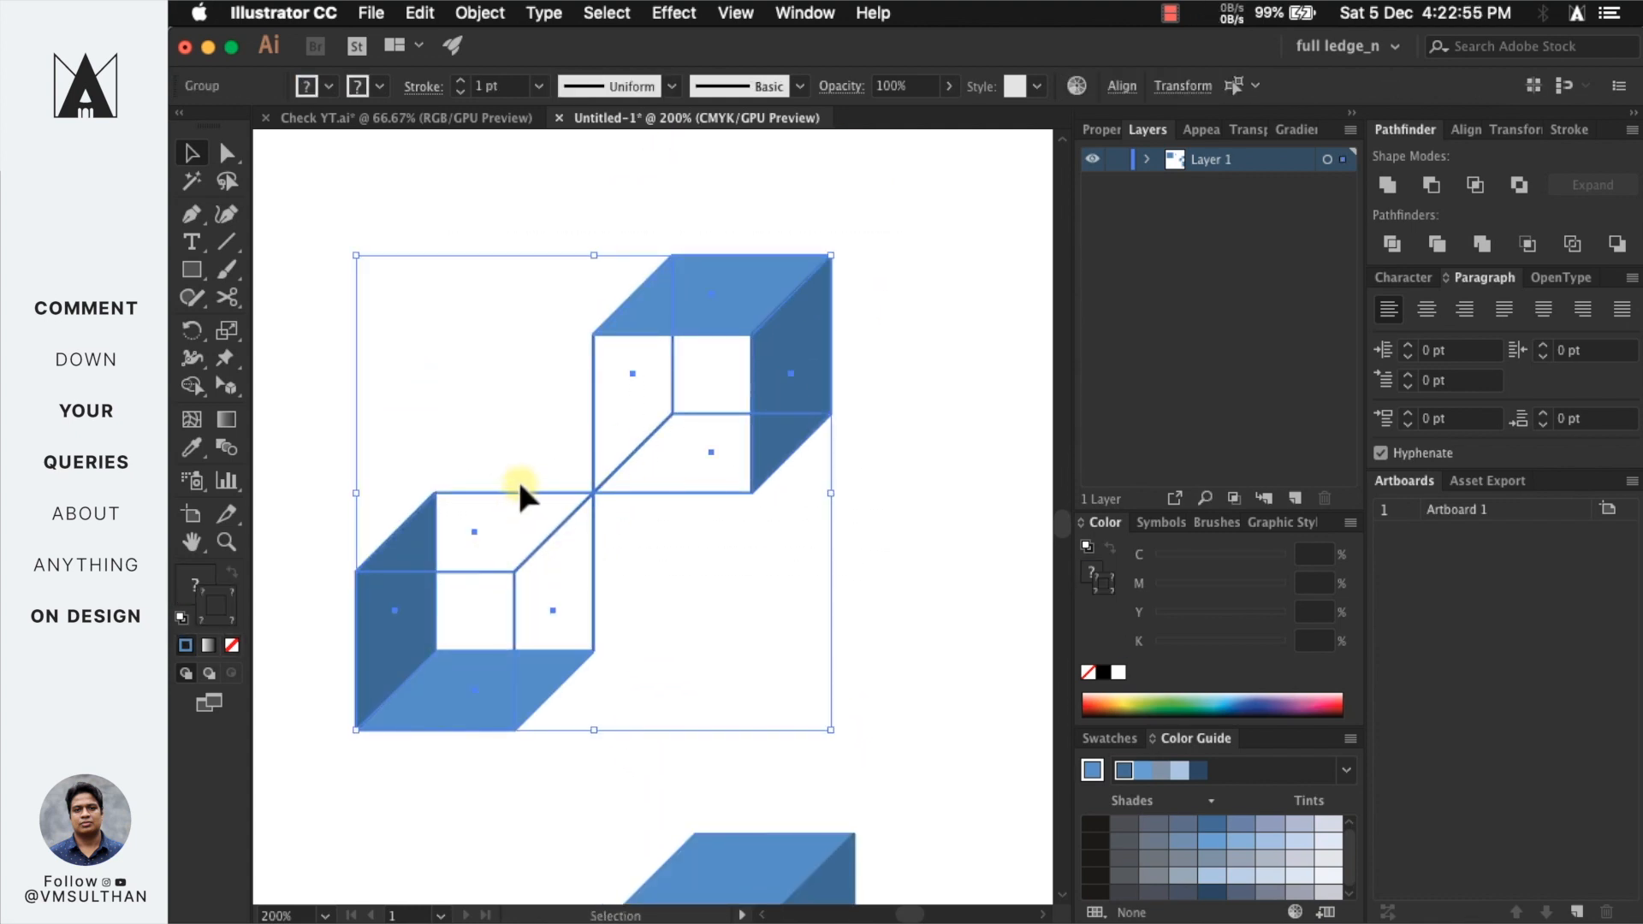
- Complete a four-cube star with a copy of the corner-joined pair rotated 90° about the shared corner, and delete the two leftover cubes below
{"action": "key", "text": "a"}
{"action": "key", "text": "super"}
{"action": "key", "text": "super"}
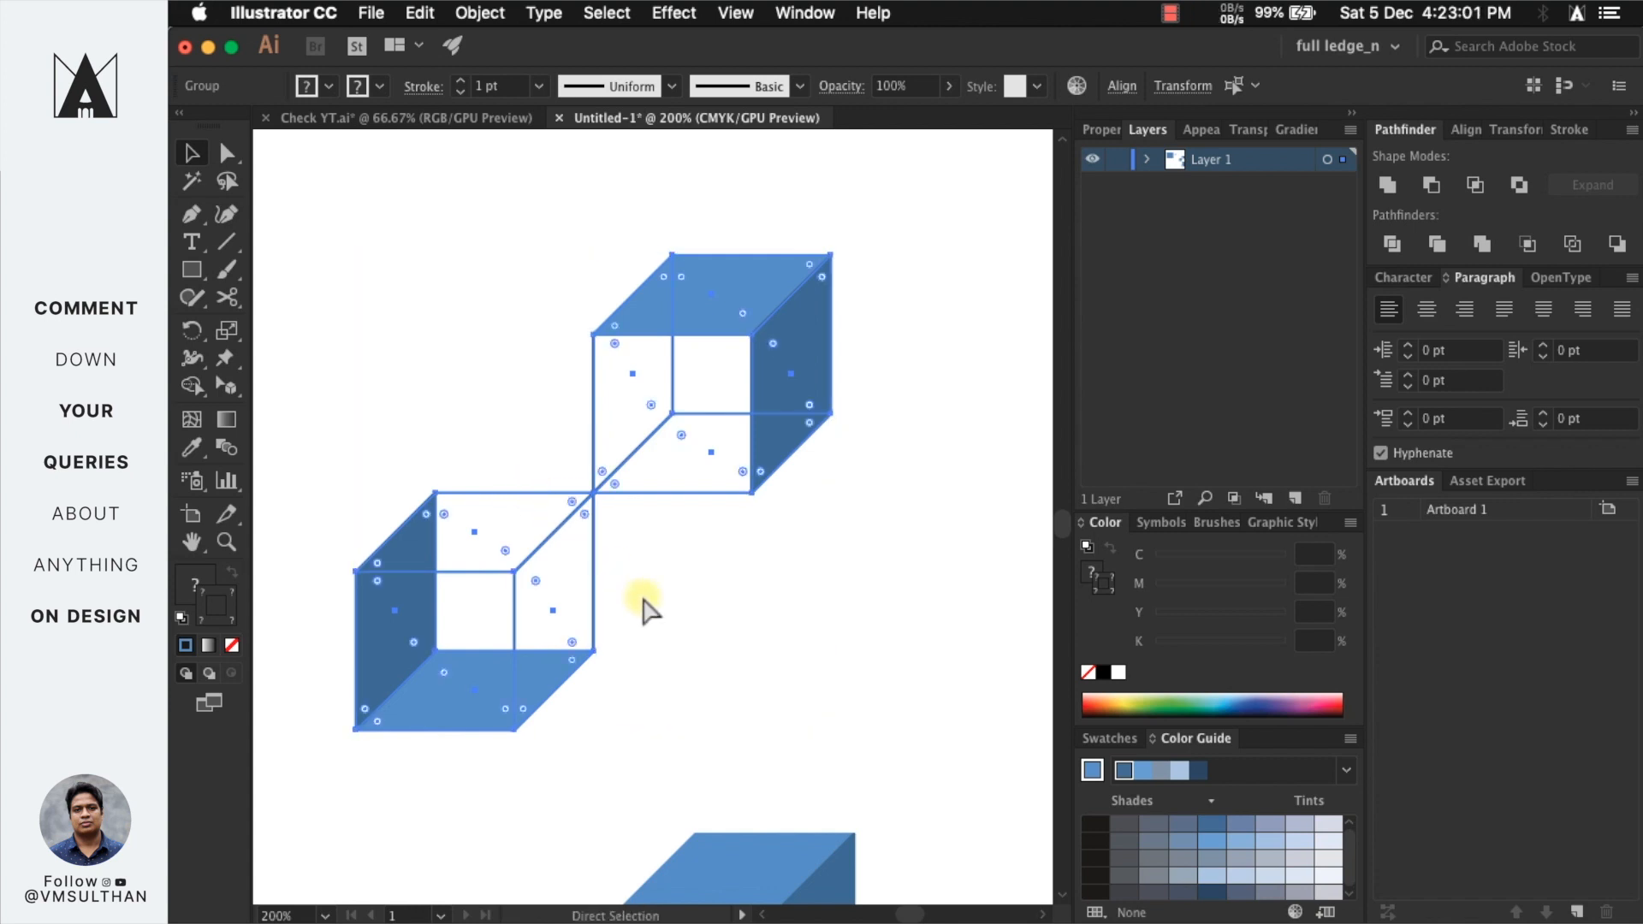
{"action": "left_click_drag", "start_coordinate": [840, 250], "coordinate": [843, 684]}
{"action": "left_click", "coordinate": [891, 587]}
{"action": "left_click_drag", "start_coordinate": [668, 469], "coordinate": [838, 696]}
{"action": "left_click", "coordinate": [895, 563]}
{"action": "scroll", "coordinate": [895, 564], "scroll_direction": "down", "scroll_amount": 1}
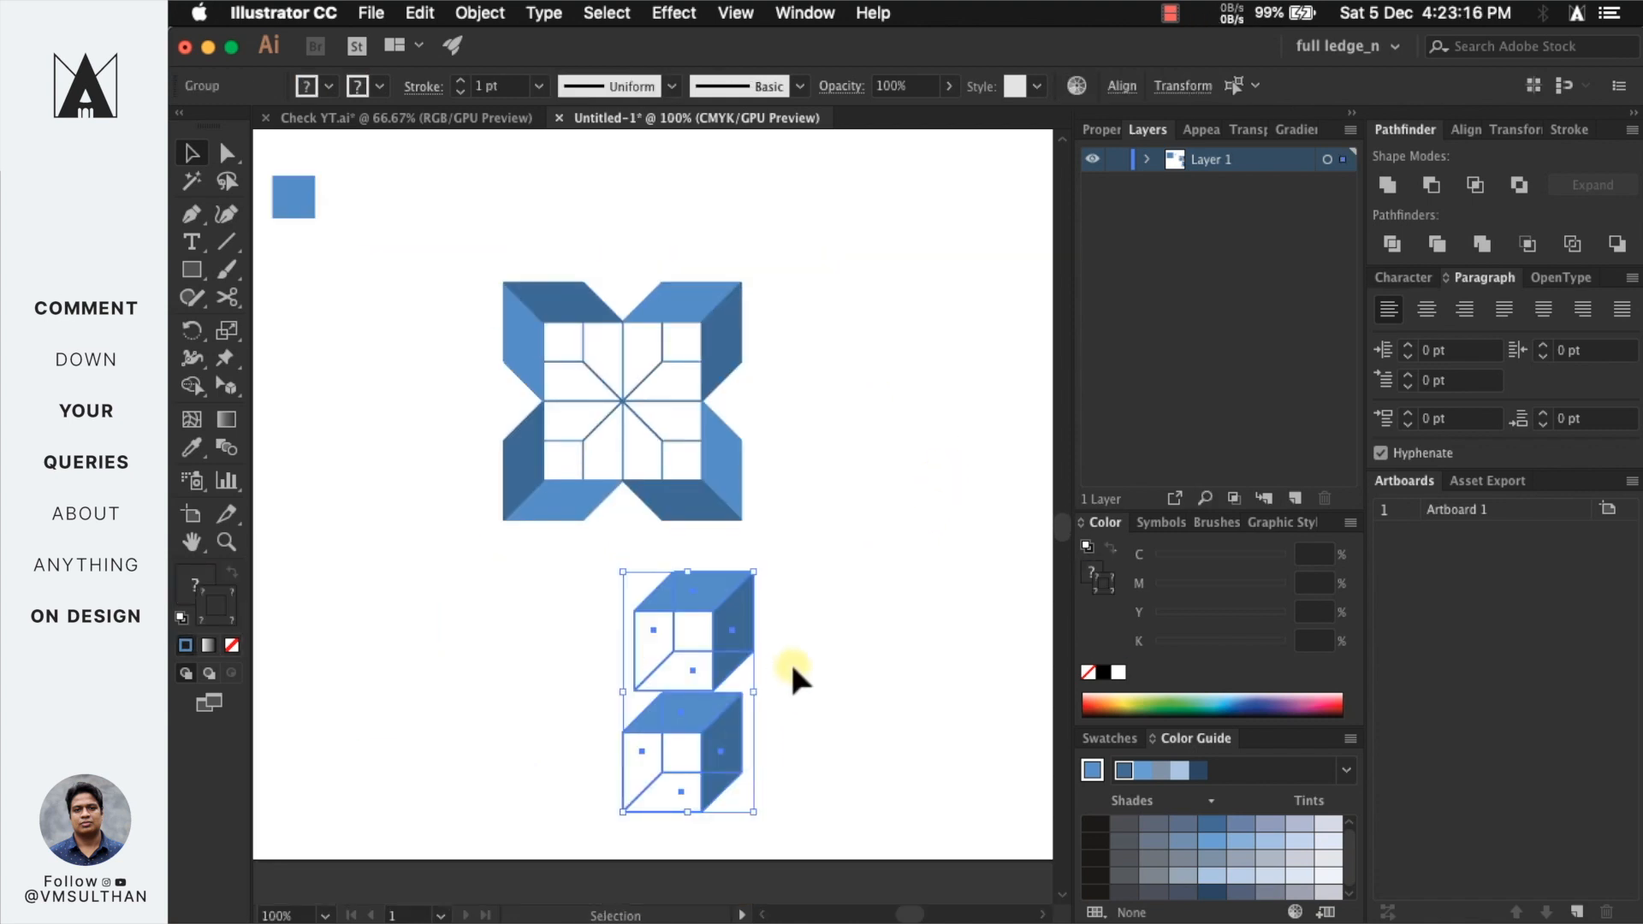
{"action": "key", "text": "Delete"}
- Select the whole four-cube star and make a new pattern from it
{"action": "scroll", "coordinate": [692, 529], "scroll_direction": "up", "scroll_amount": 2}
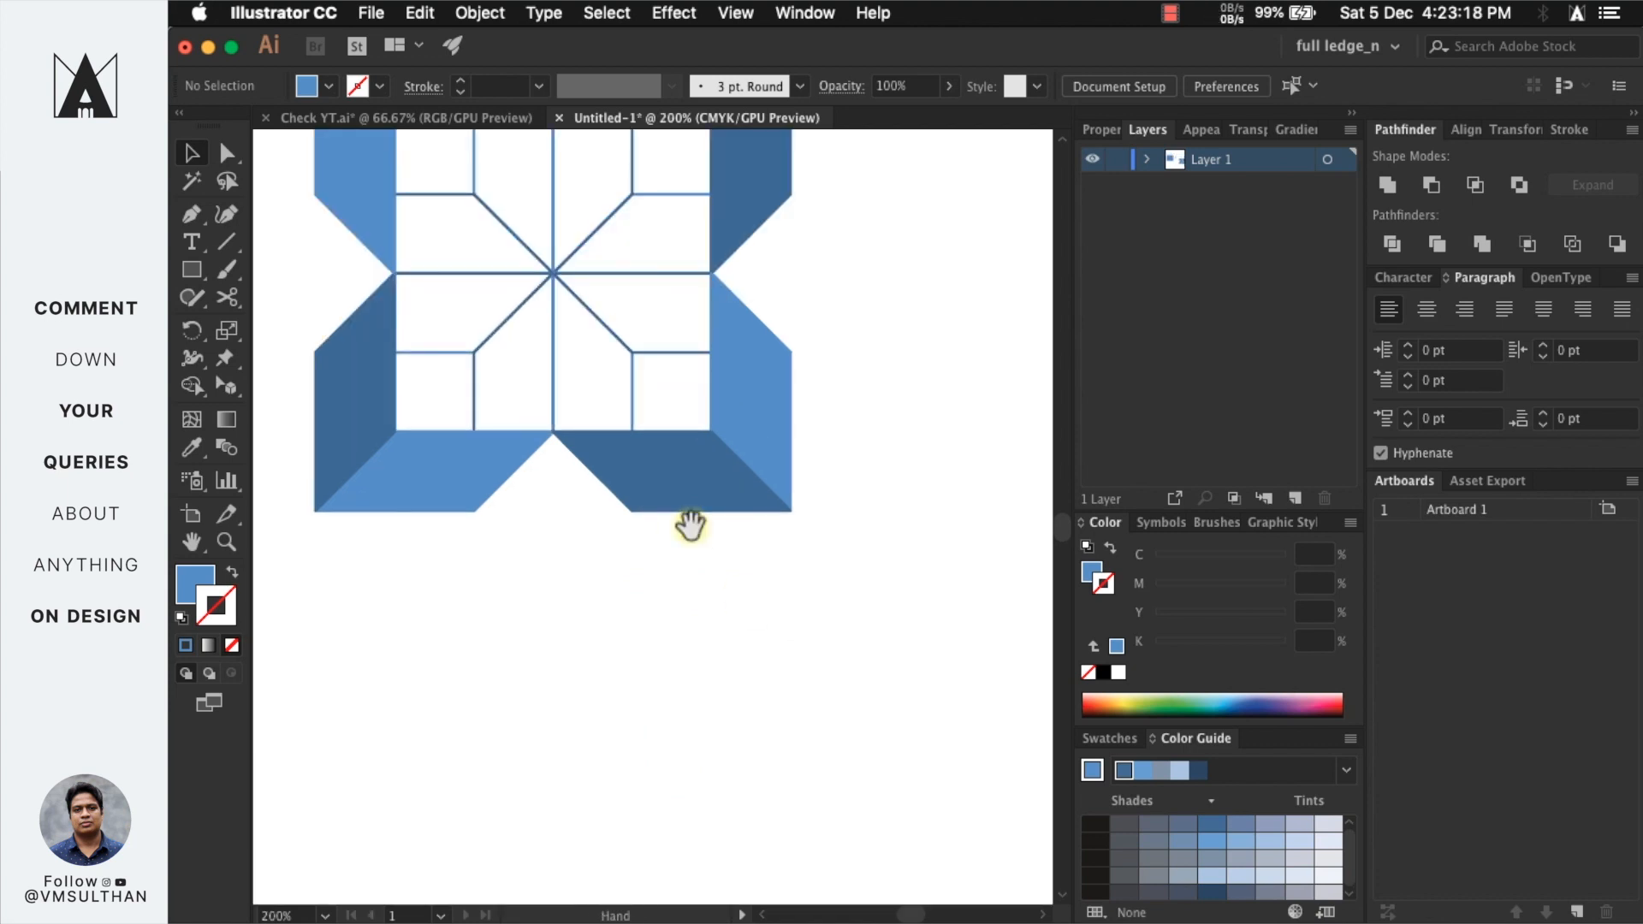
{"action": "left_click_drag", "start_coordinate": [689, 524], "coordinate": [867, 690]}
{"action": "left_click_drag", "start_coordinate": [385, 200], "coordinate": [957, 787]}
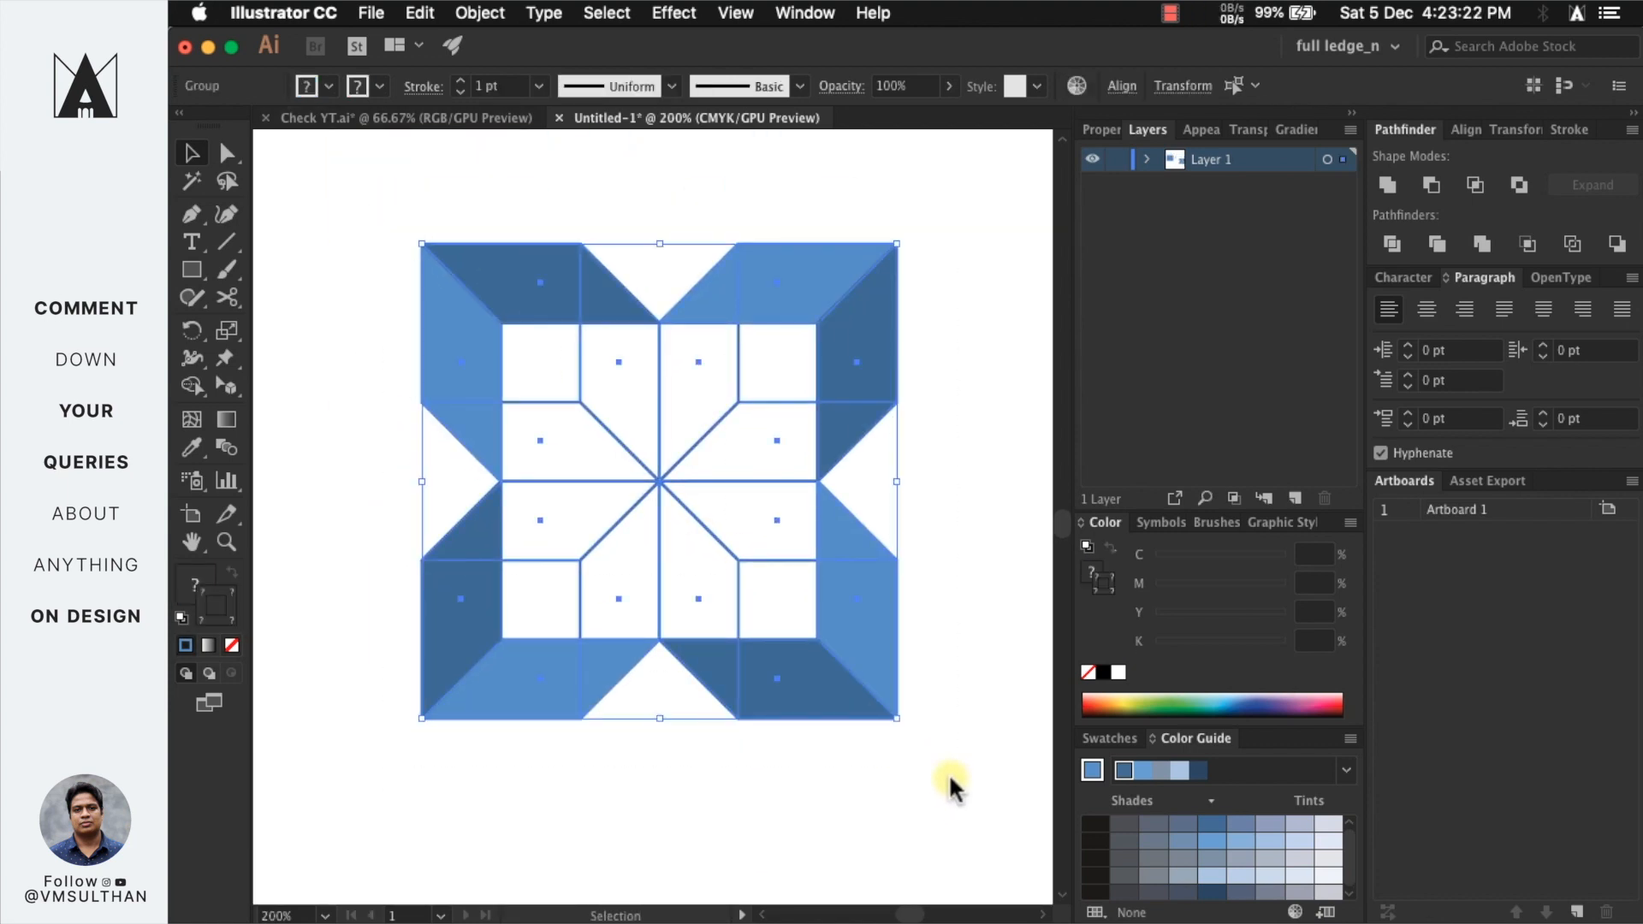
{"action": "left_click", "coordinate": [475, 12]}
{"action": "mouse_move", "coordinate": [519, 555]}
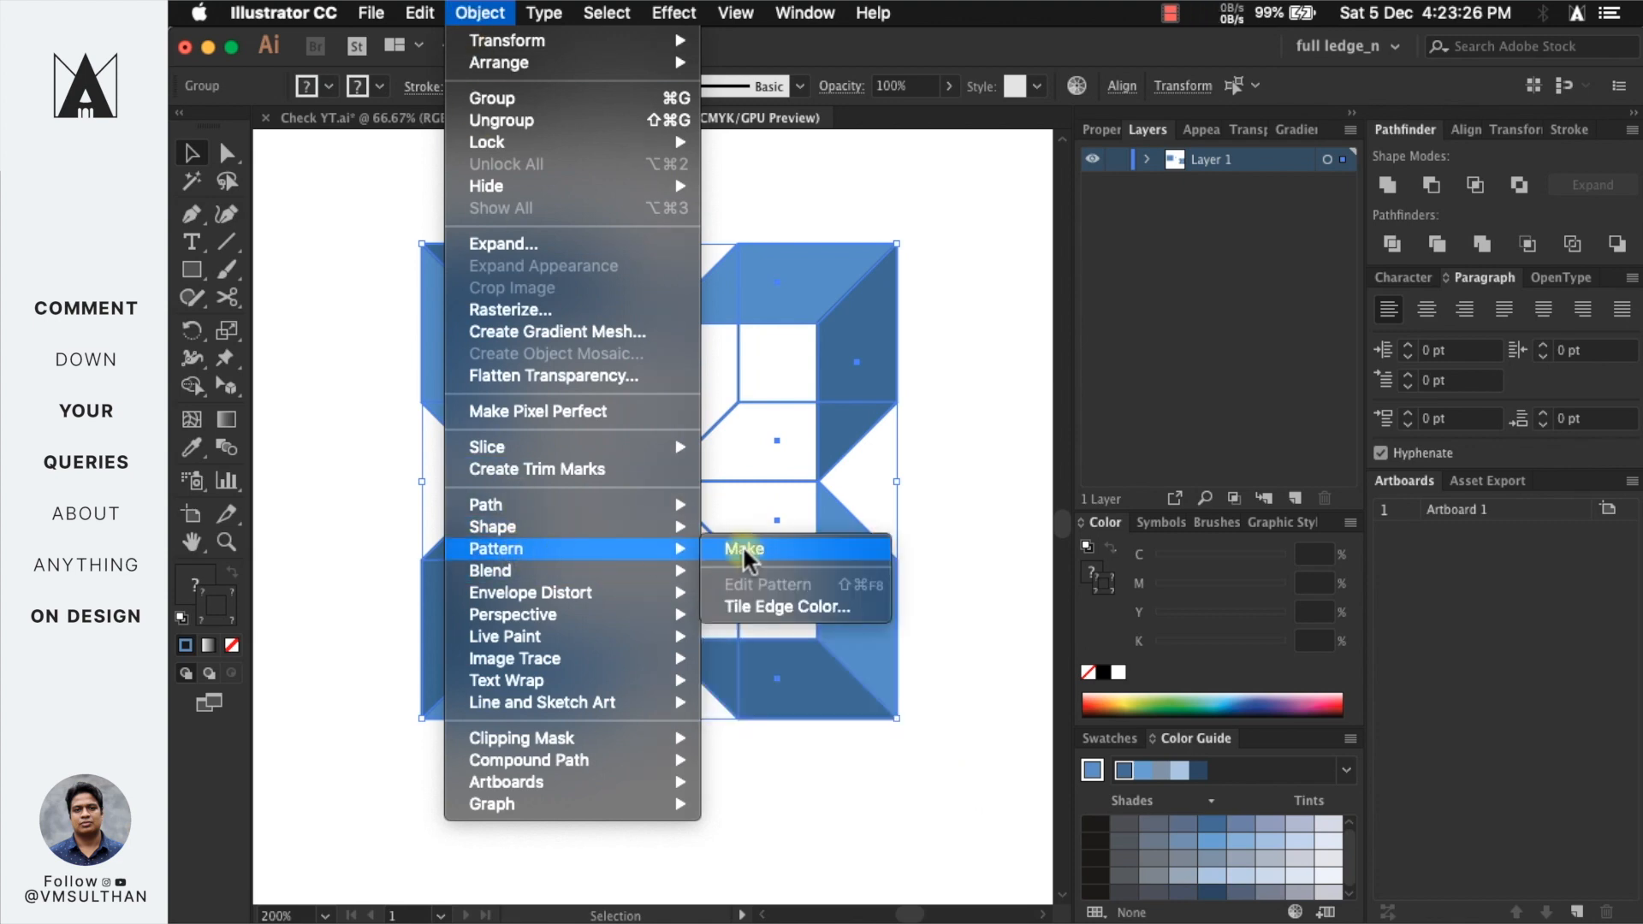
{"action": "left_click", "coordinate": [744, 557]}
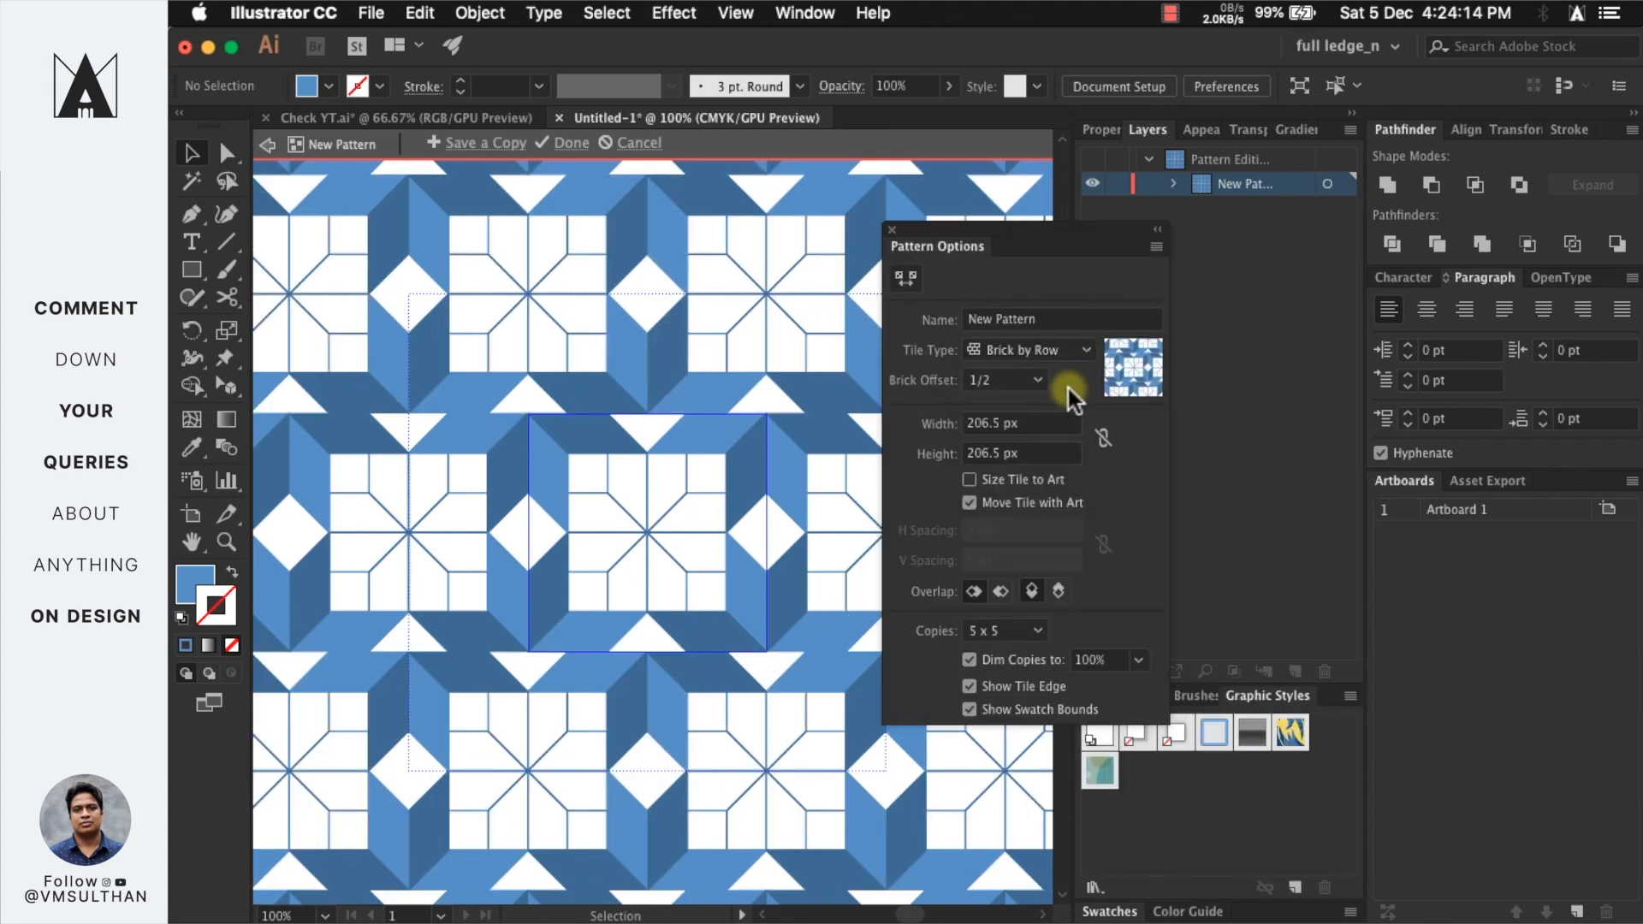
- Try the Brick by Row, Brick by Column, Hex by Column and Hex by Row tile types on the pattern
{"action": "left_click", "coordinate": [1030, 350]}
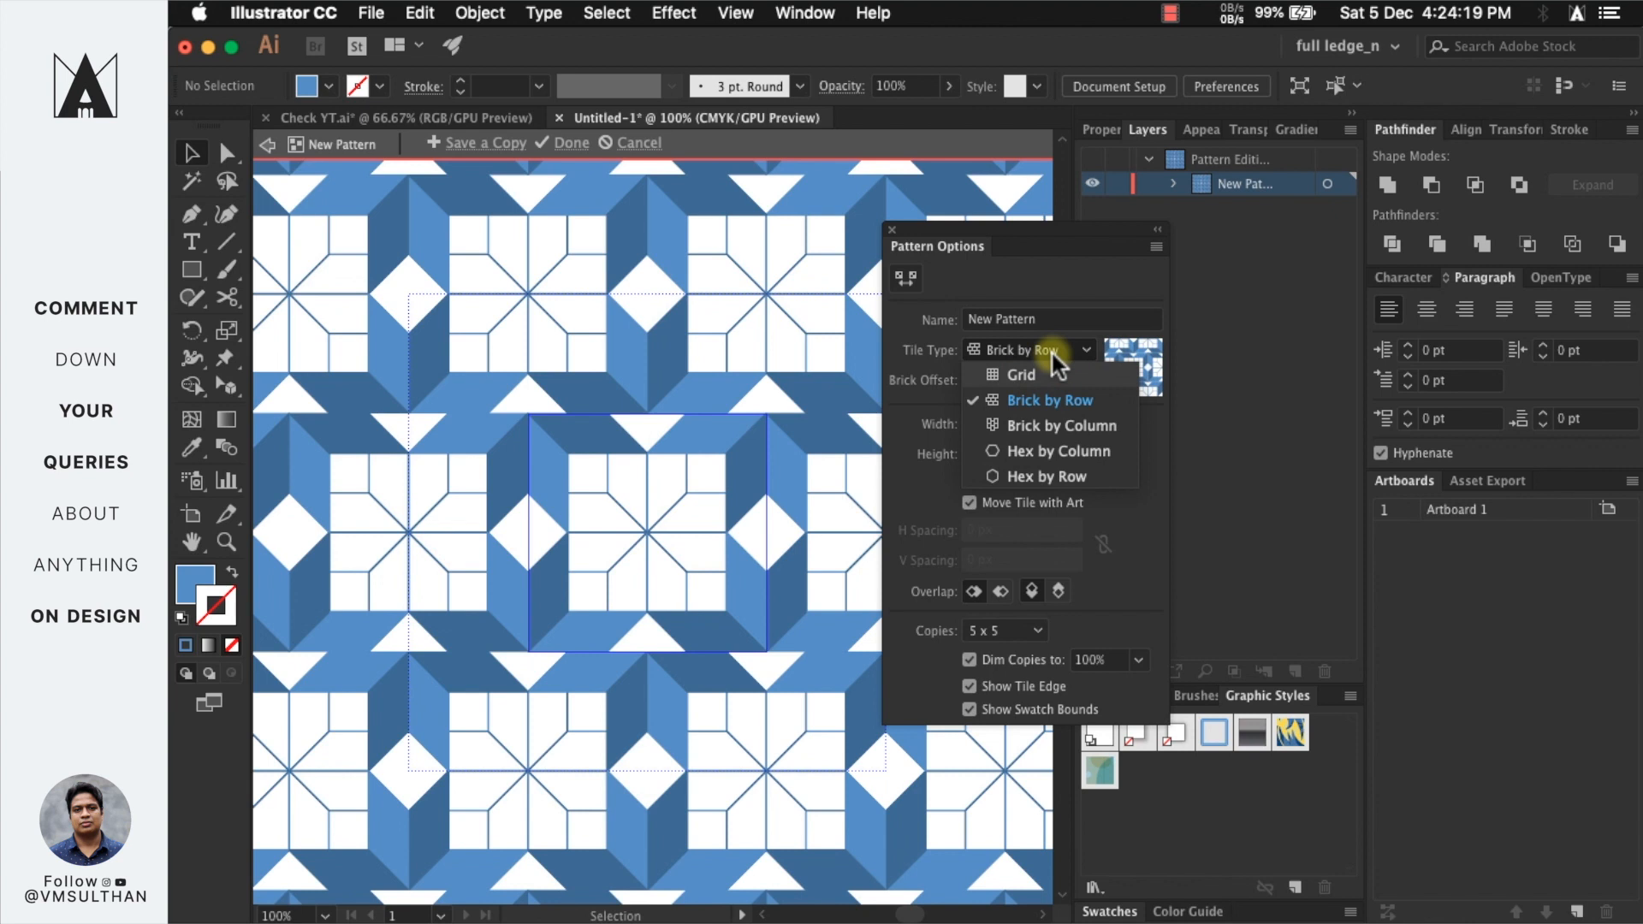
{"action": "left_click", "coordinate": [1054, 400]}
{"action": "left_click", "coordinate": [1030, 347]}
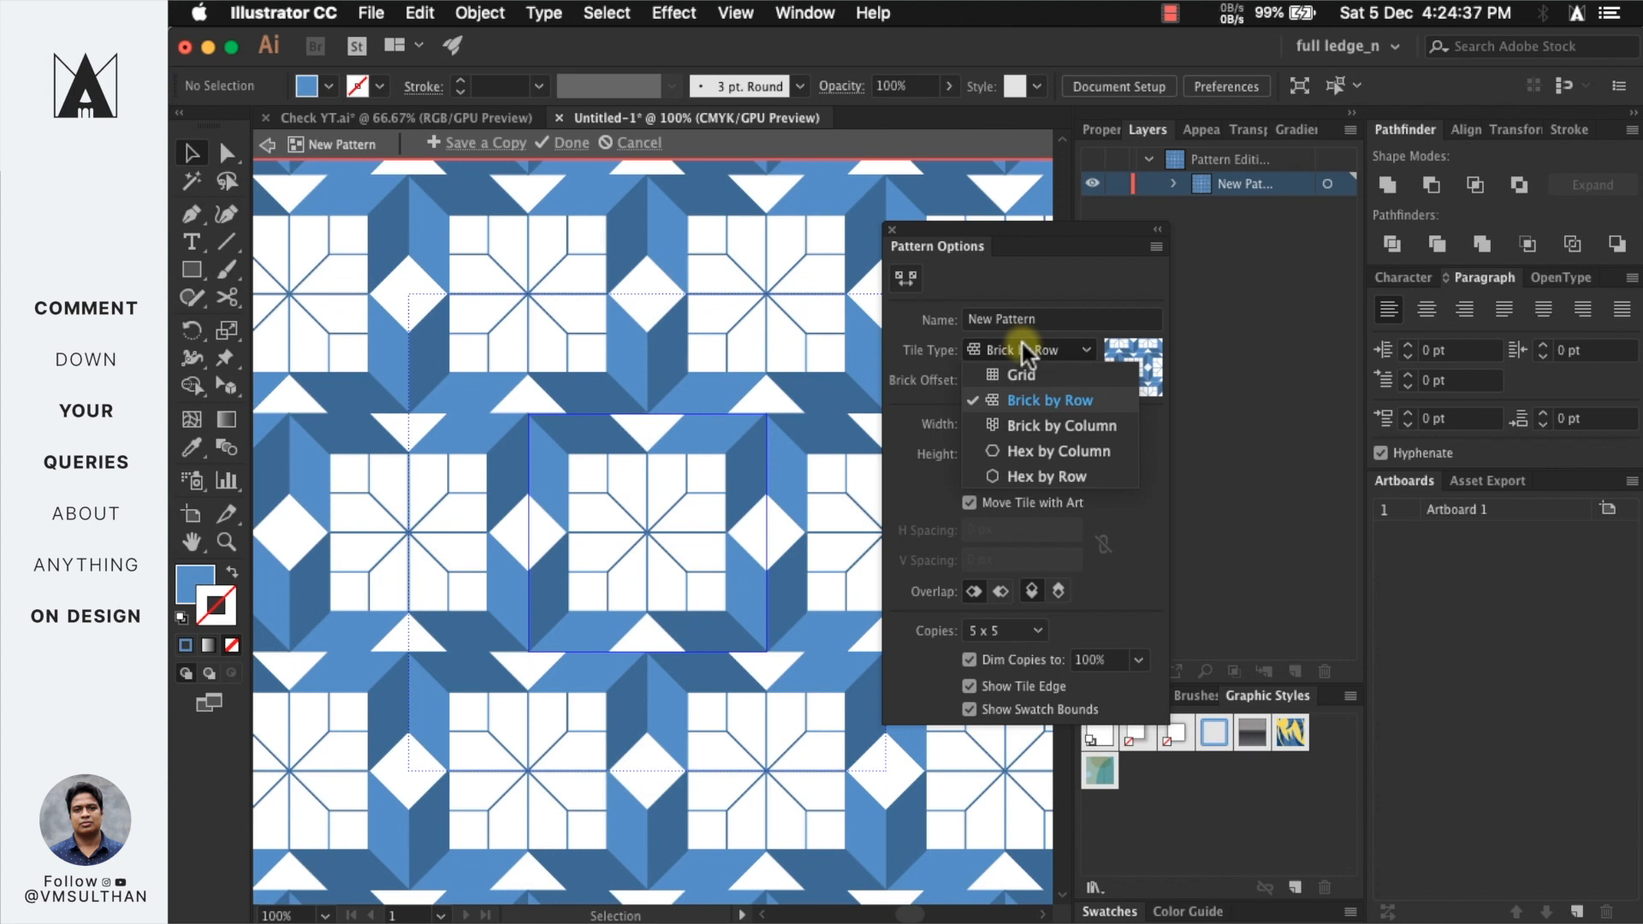
{"action": "left_click", "coordinate": [1048, 425]}
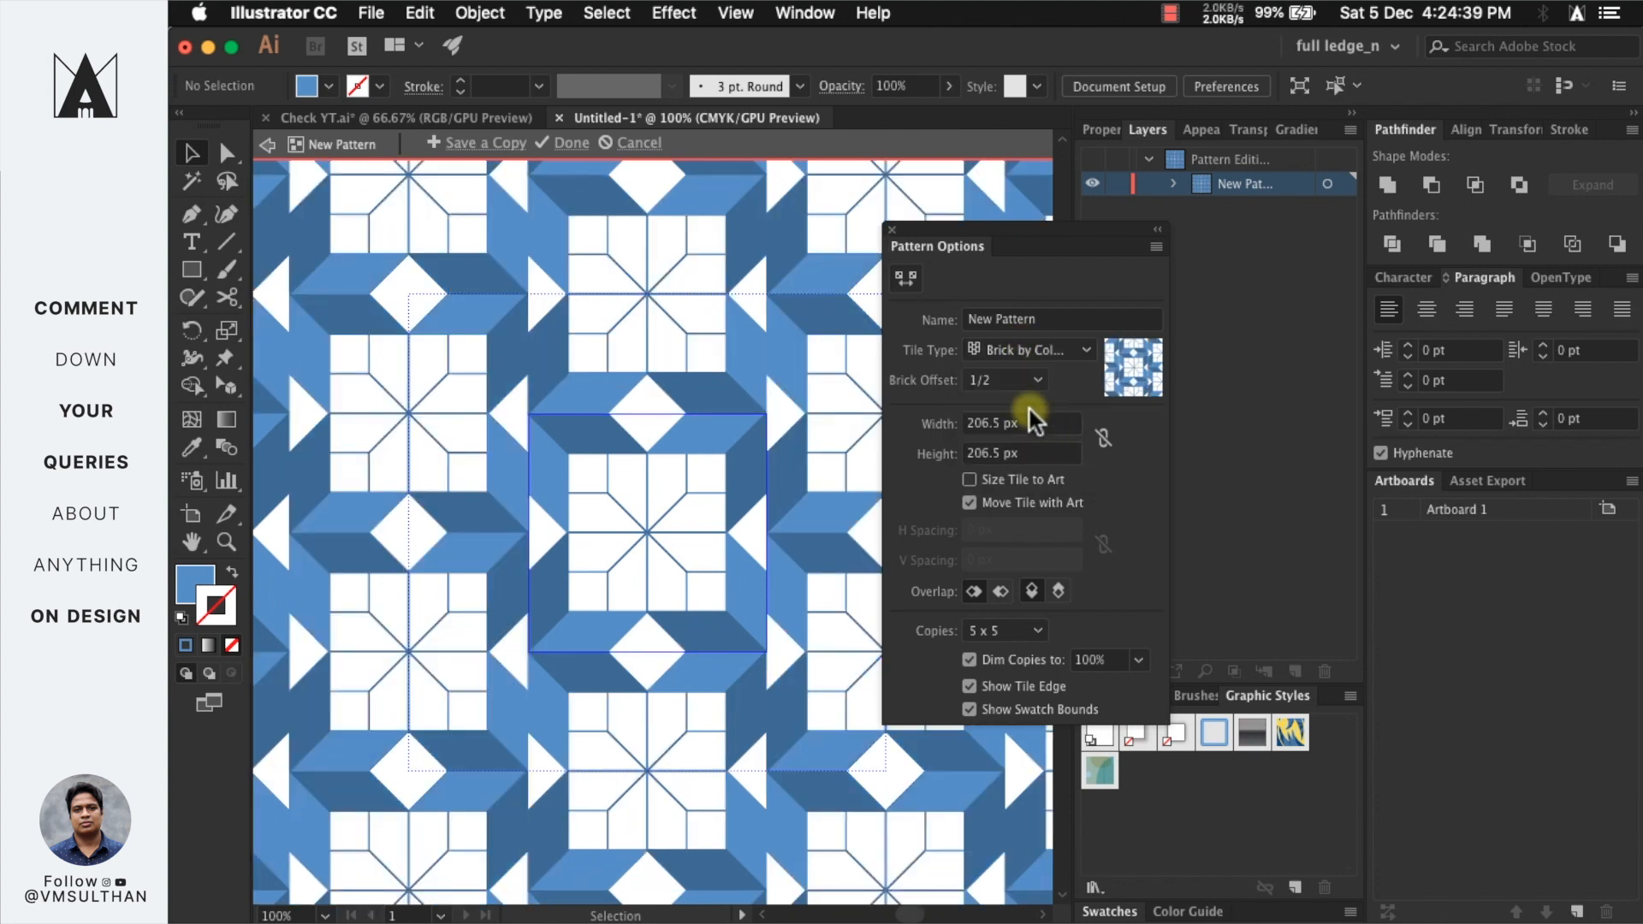
{"action": "left_click", "coordinate": [1053, 350]}
{"action": "left_click", "coordinate": [1068, 460]}
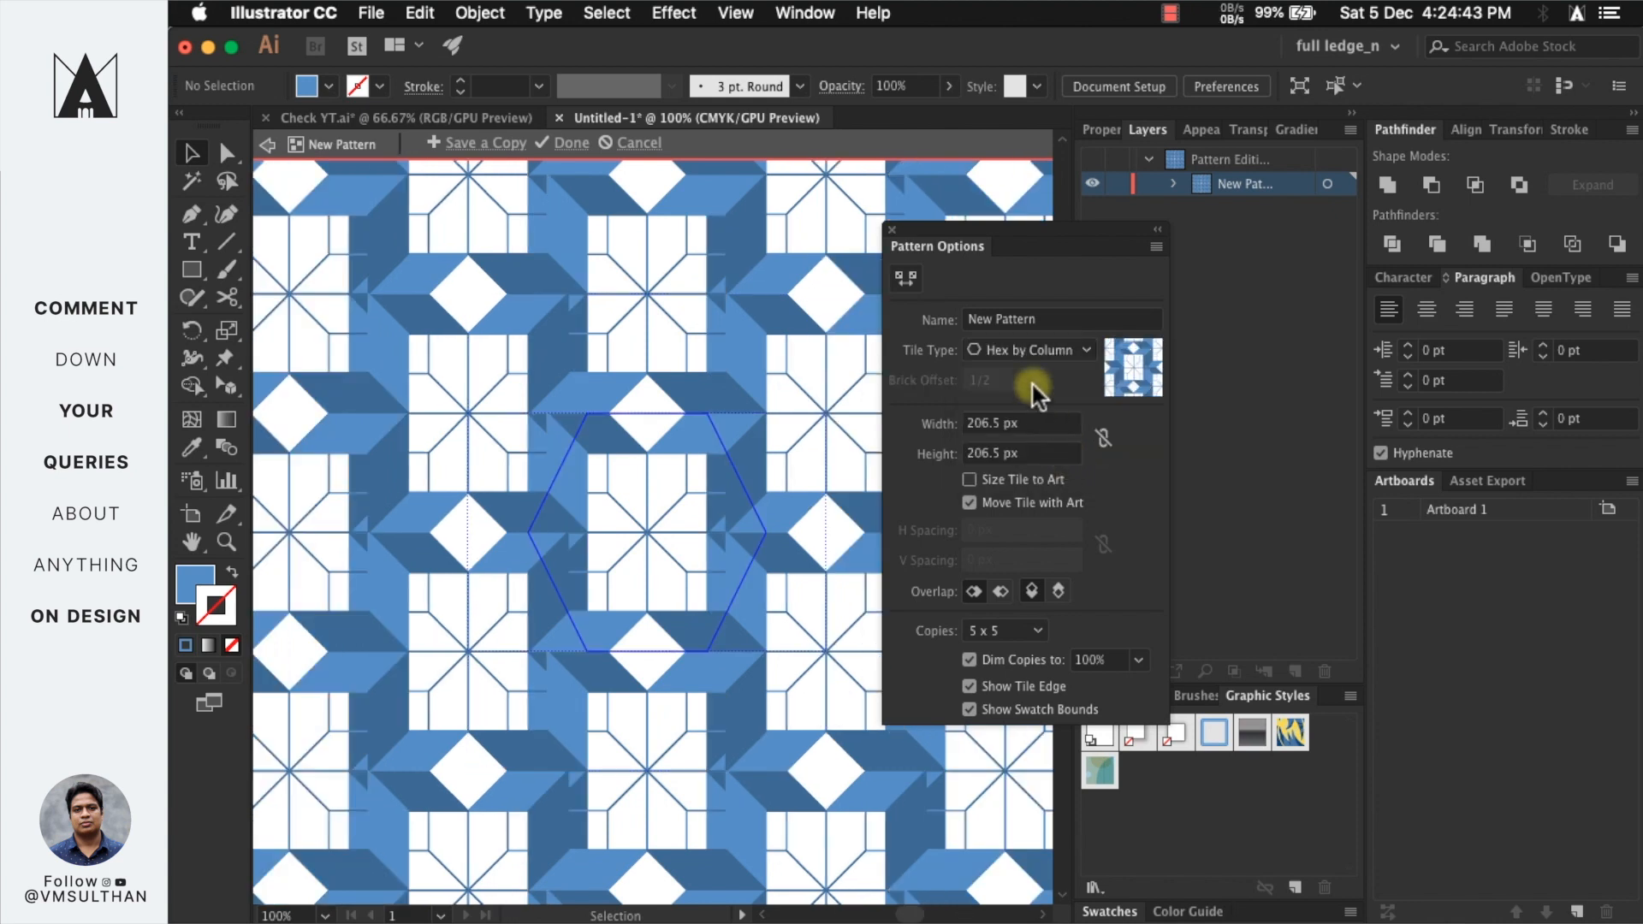
{"action": "left_click", "coordinate": [1027, 350]}
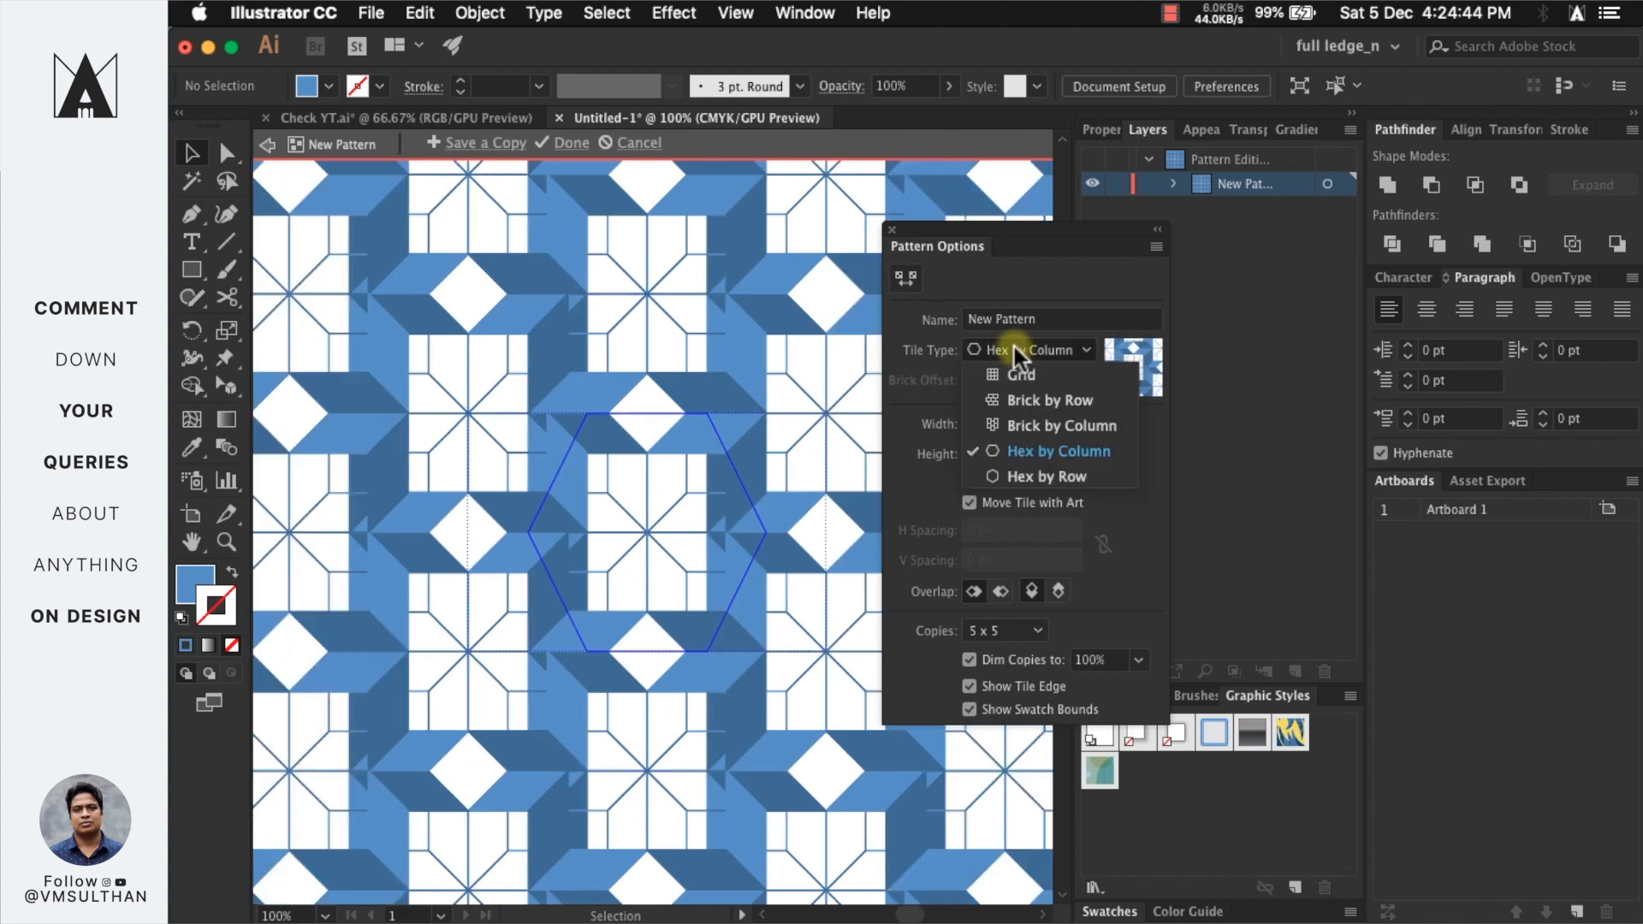
{"action": "left_click", "coordinate": [1078, 479]}
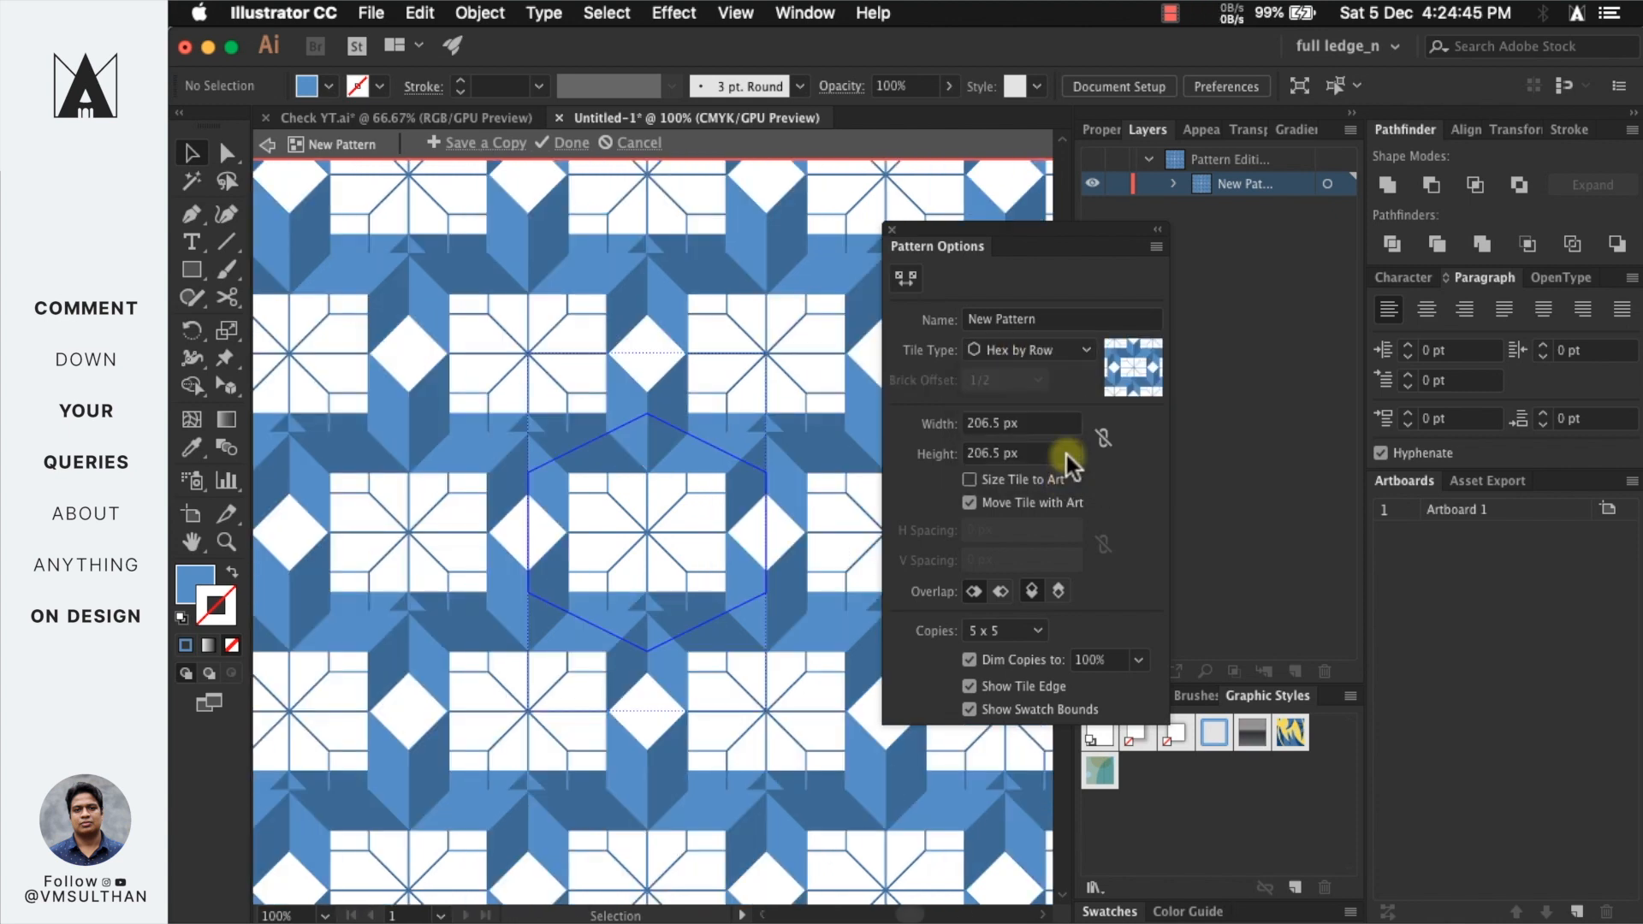
- Try a pattern tile width of 290 px and height of 150 px, and set the vertical overlap to top in front
{"action": "left_click", "coordinate": [1035, 423]}
{"action": "key", "text": "shift+Up"}
{"action": "key", "text": "shift+Up"}
{"action": "key", "text": "shift+Up"}
{"action": "key", "text": "shift+Up"}
{"action": "key", "text": "shift+Up"}
{"action": "key", "text": "shift+Up"}
{"action": "key", "text": "shift+Up"}
{"action": "key", "text": "shift+Up"}
{"action": "key", "text": "shift+Up"}
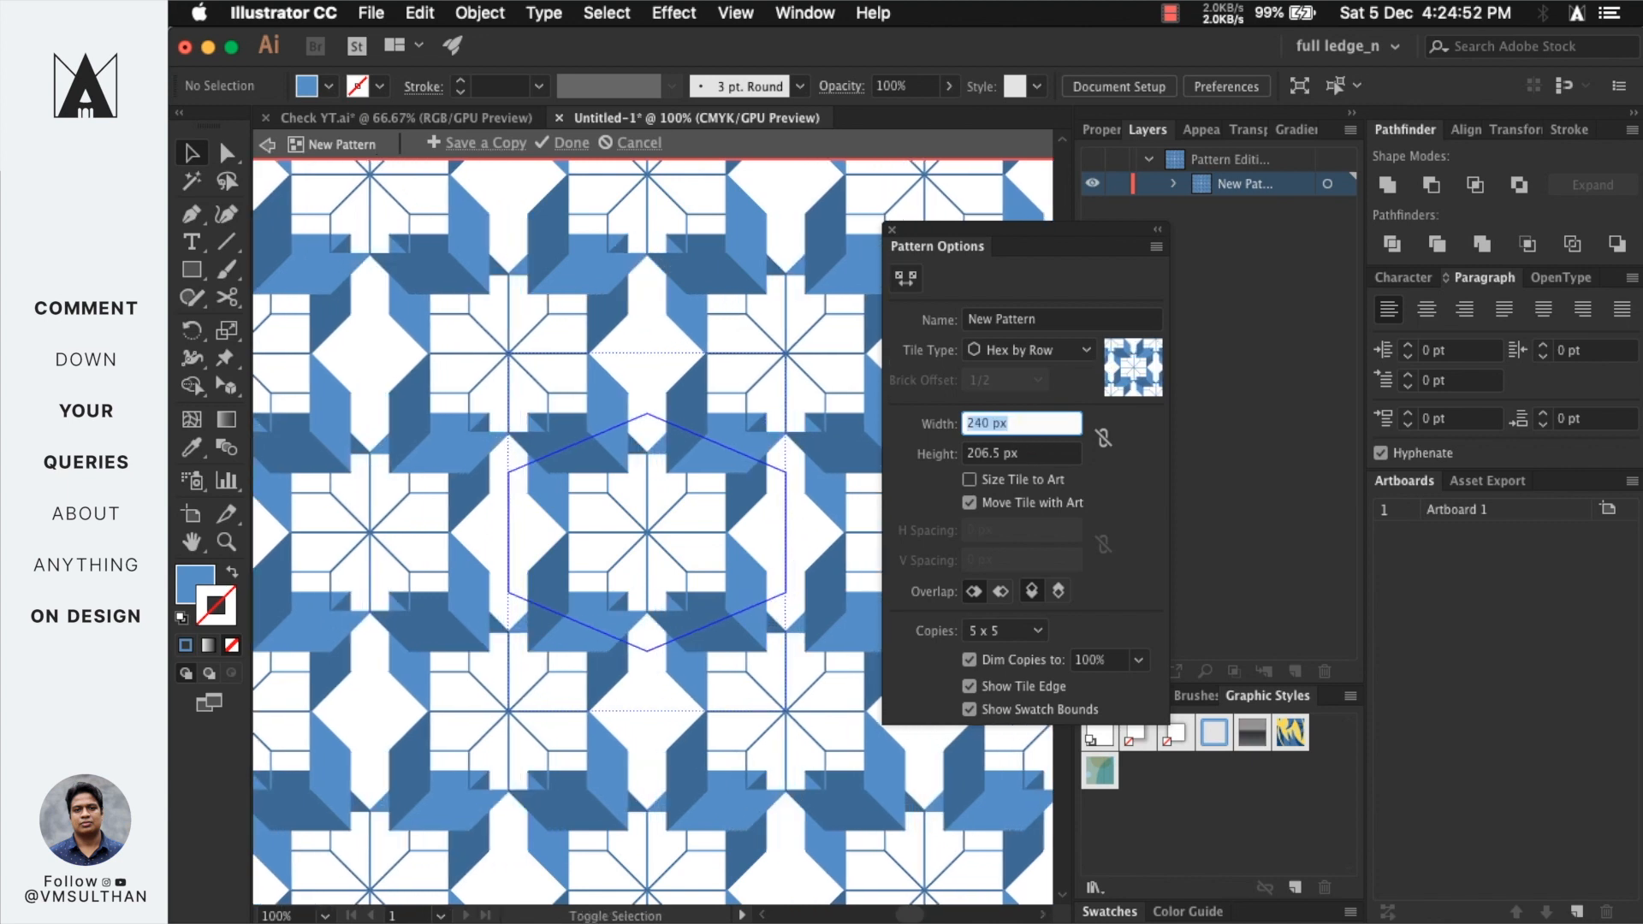
{"action": "left_click", "coordinate": [1022, 453]}
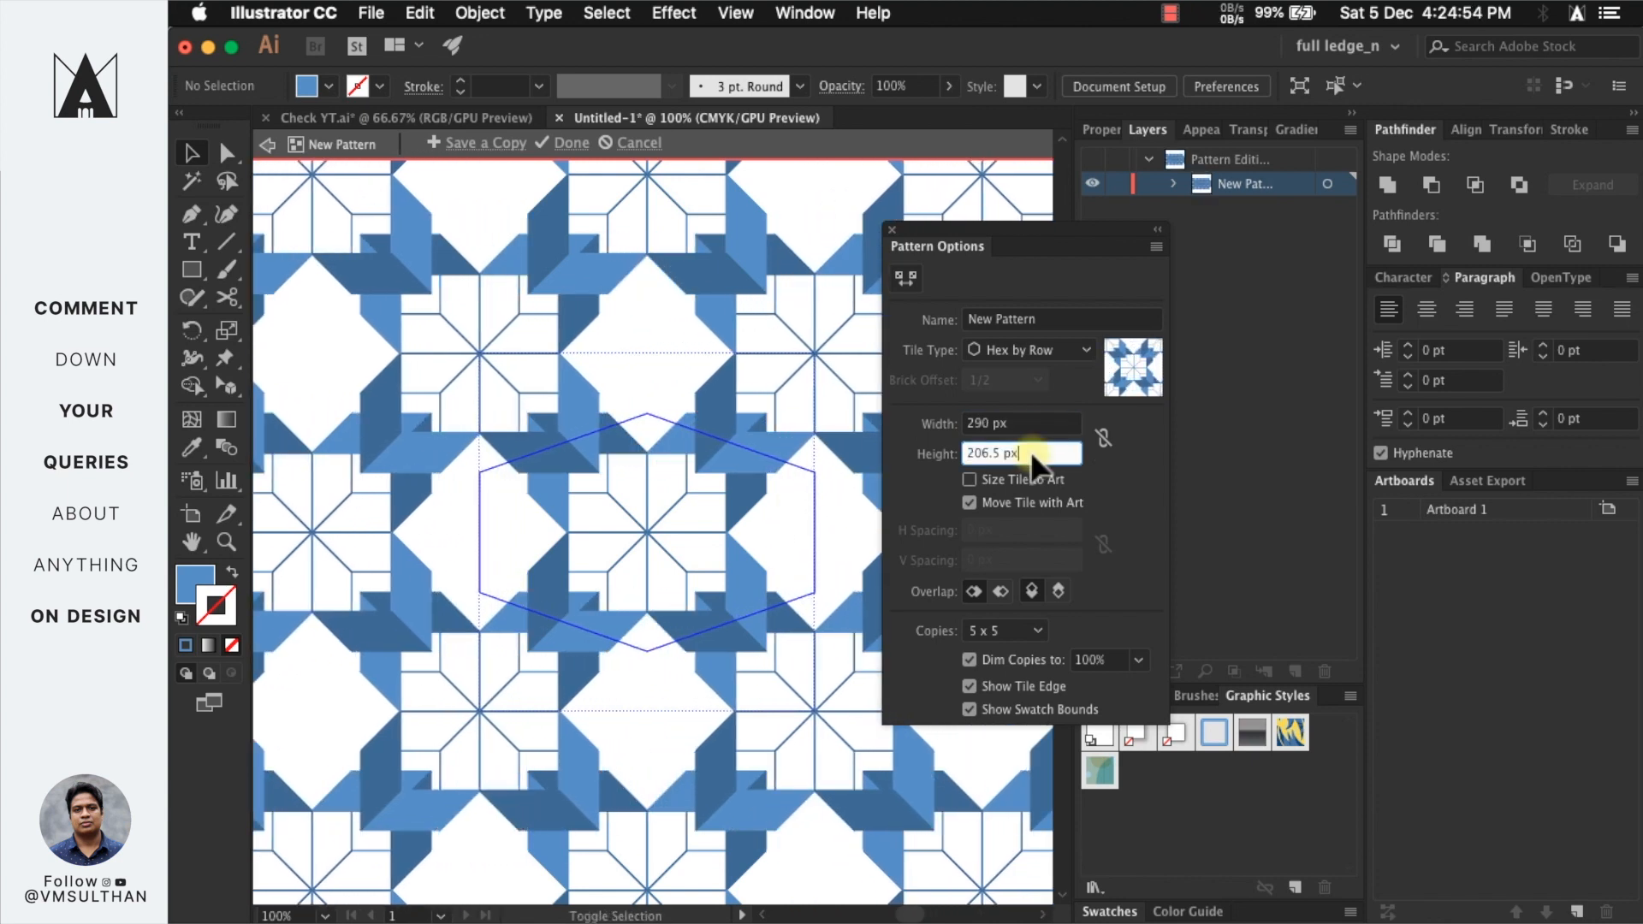
{"action": "type", "text": "160"}
{"action": "key", "text": "Return"}
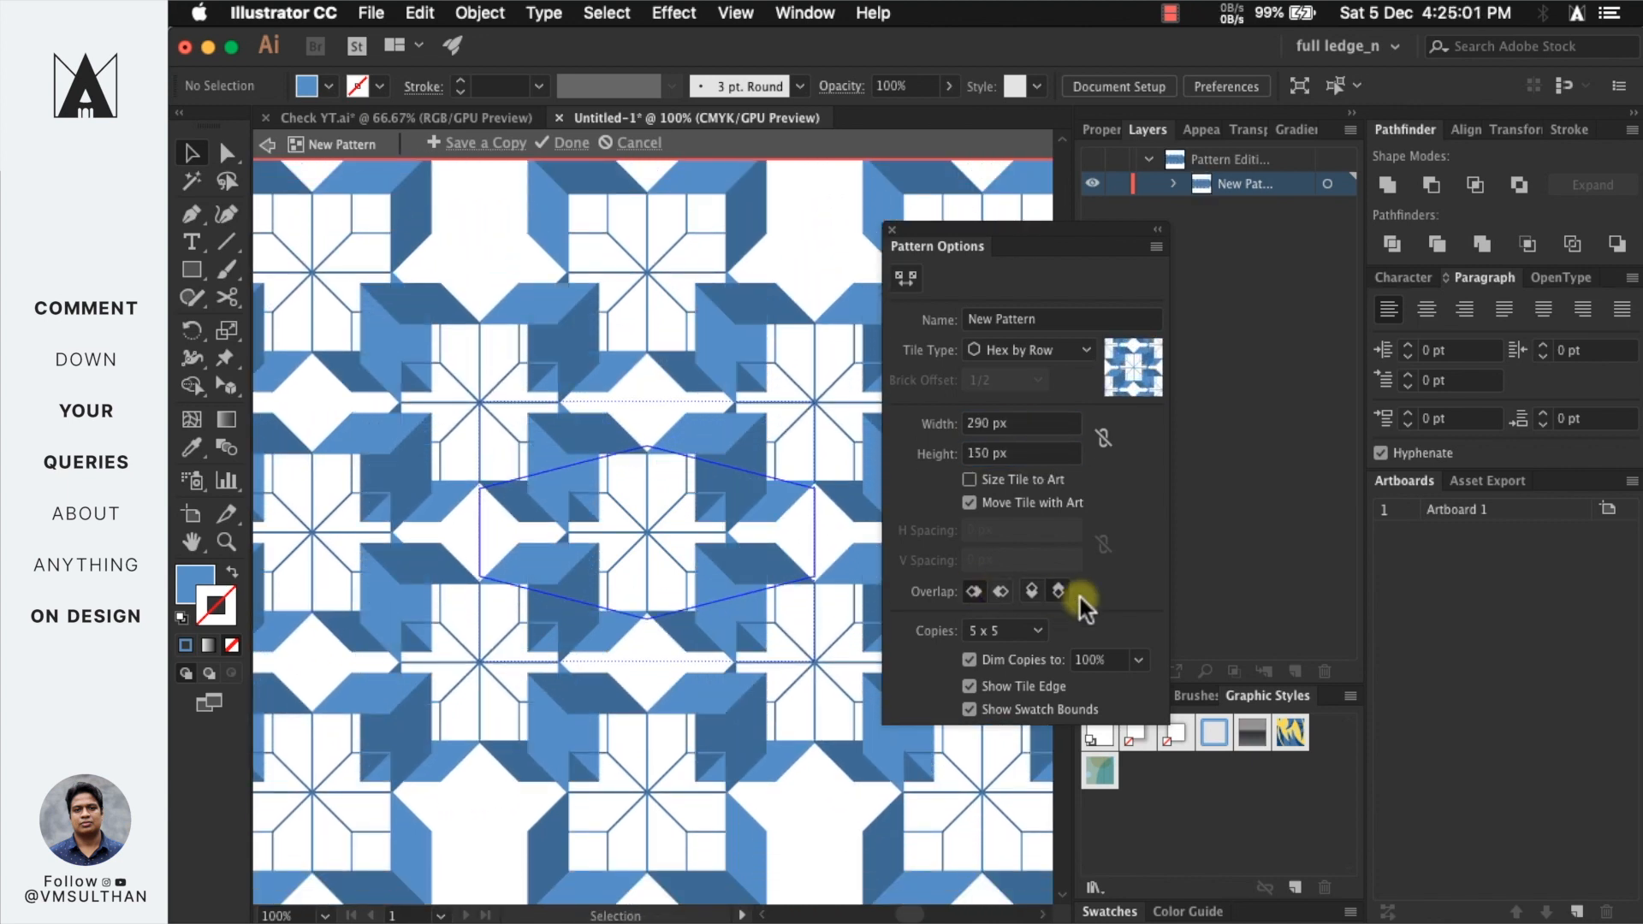
{"action": "left_click", "coordinate": [1031, 590]}
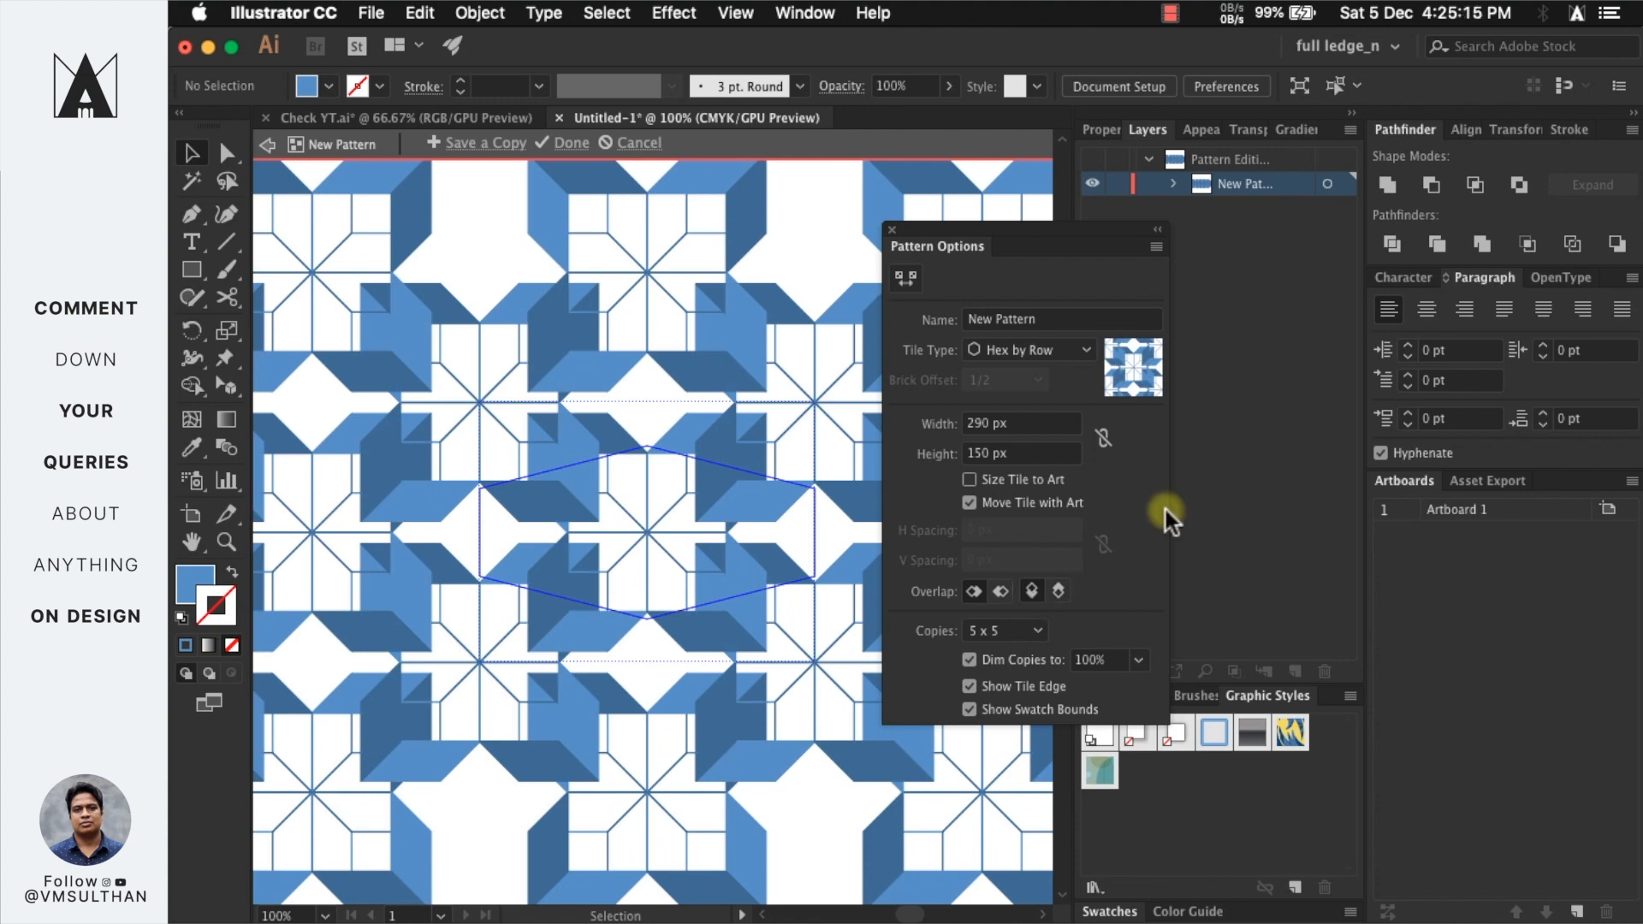
- Set the pattern's tile type to Grid and size the tile to the art
{"action": "left_click", "coordinate": [1073, 352]}
{"action": "left_click", "coordinate": [1053, 369]}
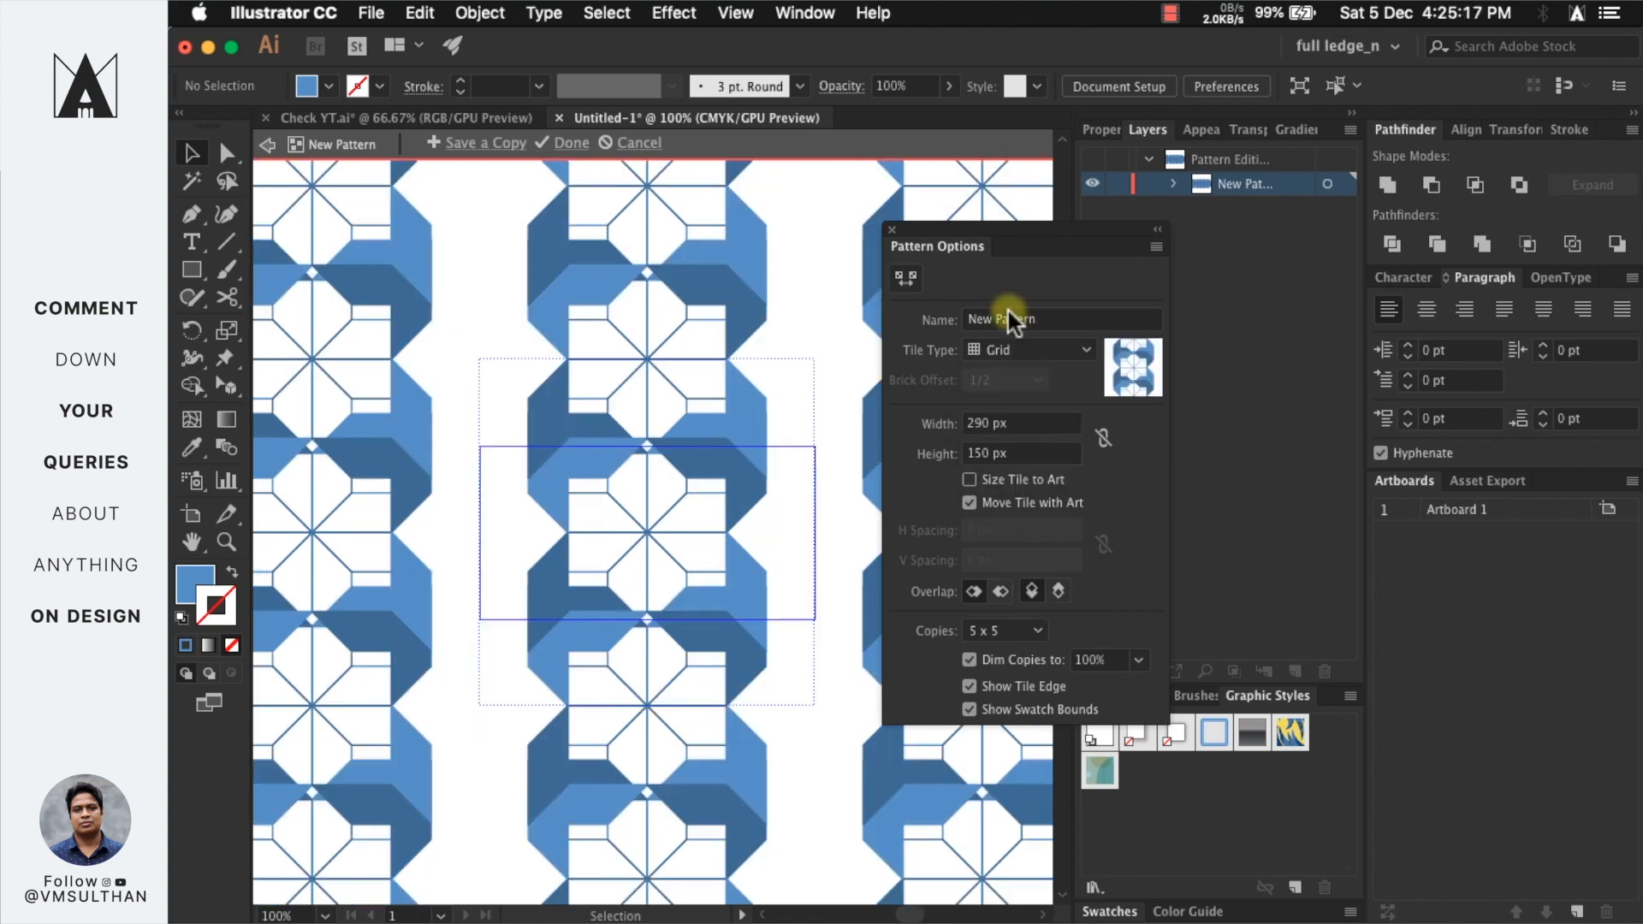
{"action": "left_click", "coordinate": [969, 480]}
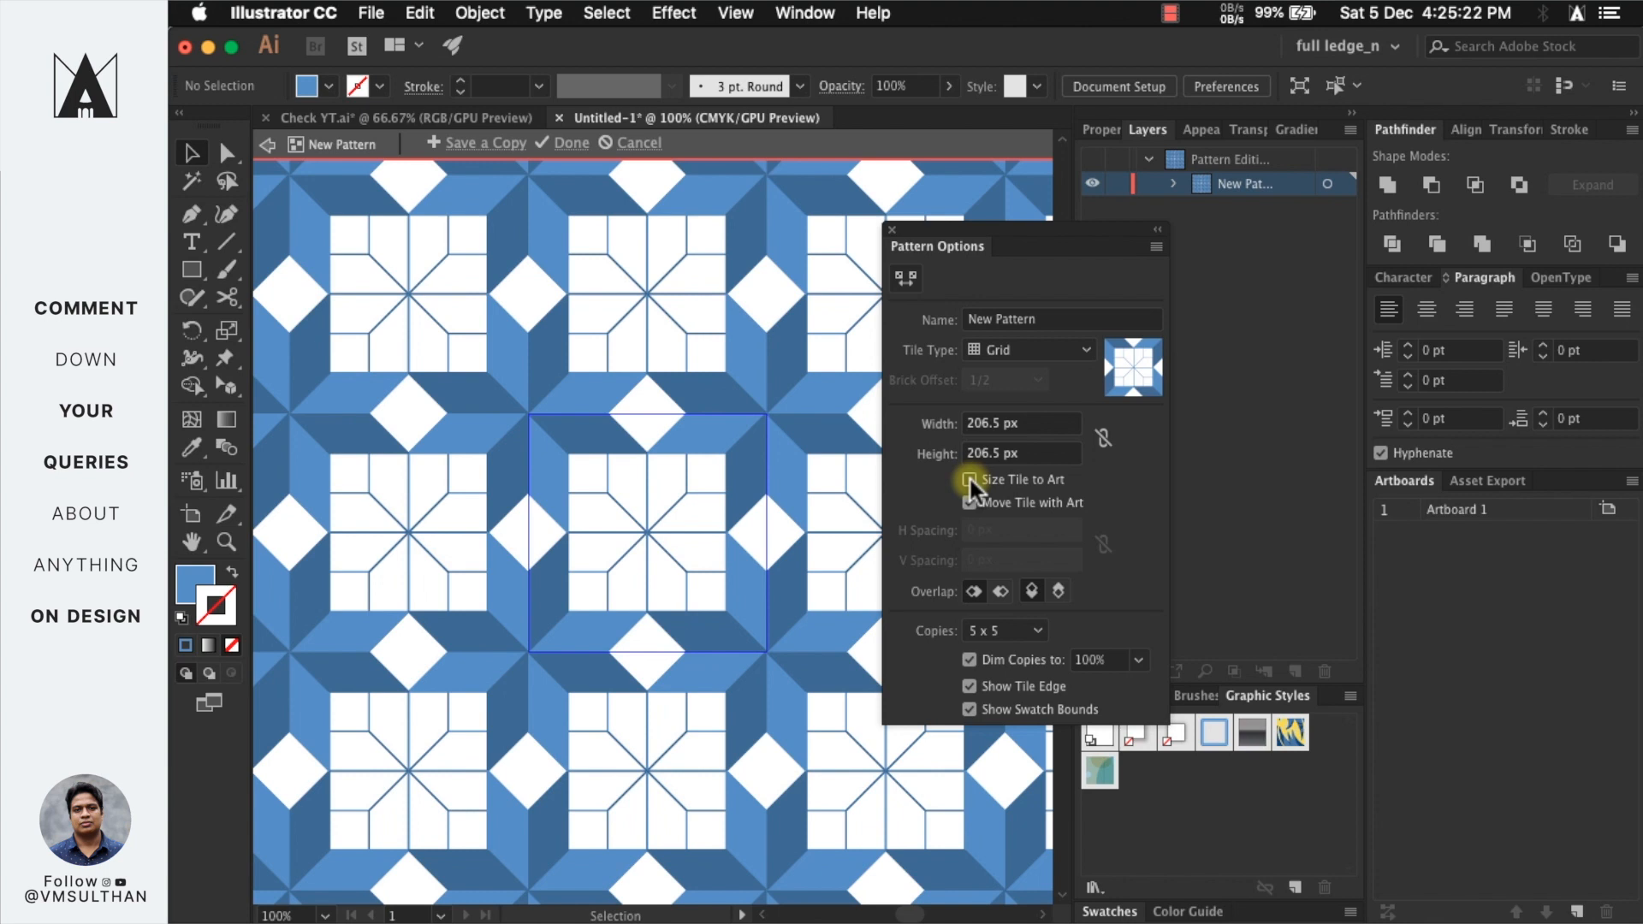
{"action": "left_click", "coordinate": [969, 480]}
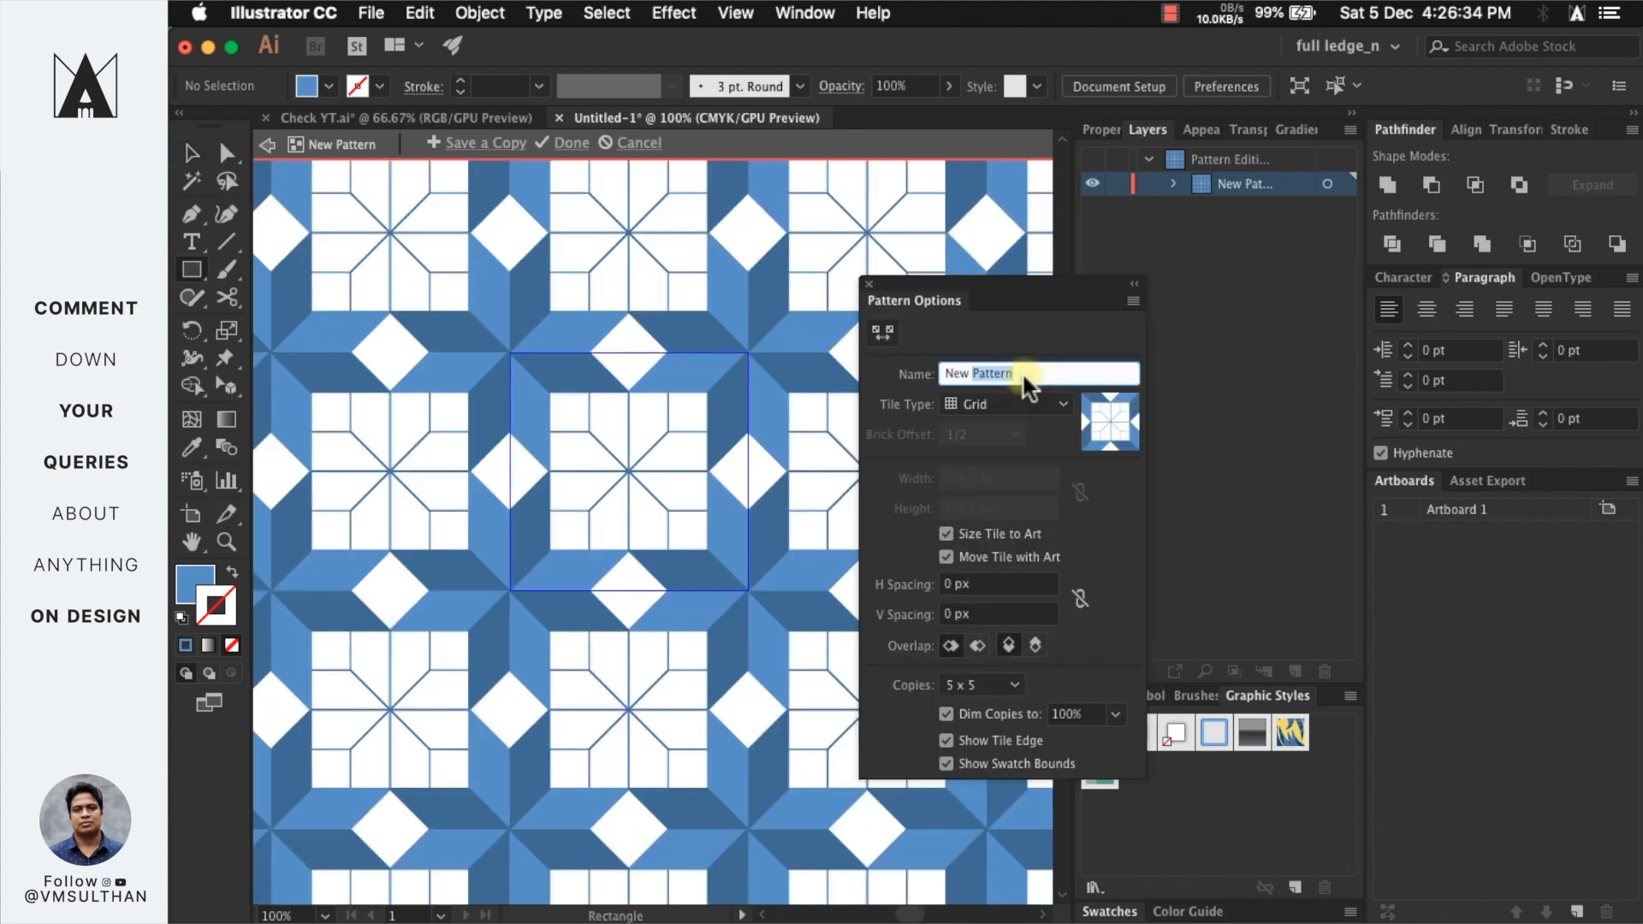
- Name the pattern Flowers
{"action": "triple_click", "coordinate": [1025, 377]}
{"action": "type", "text": "F"}
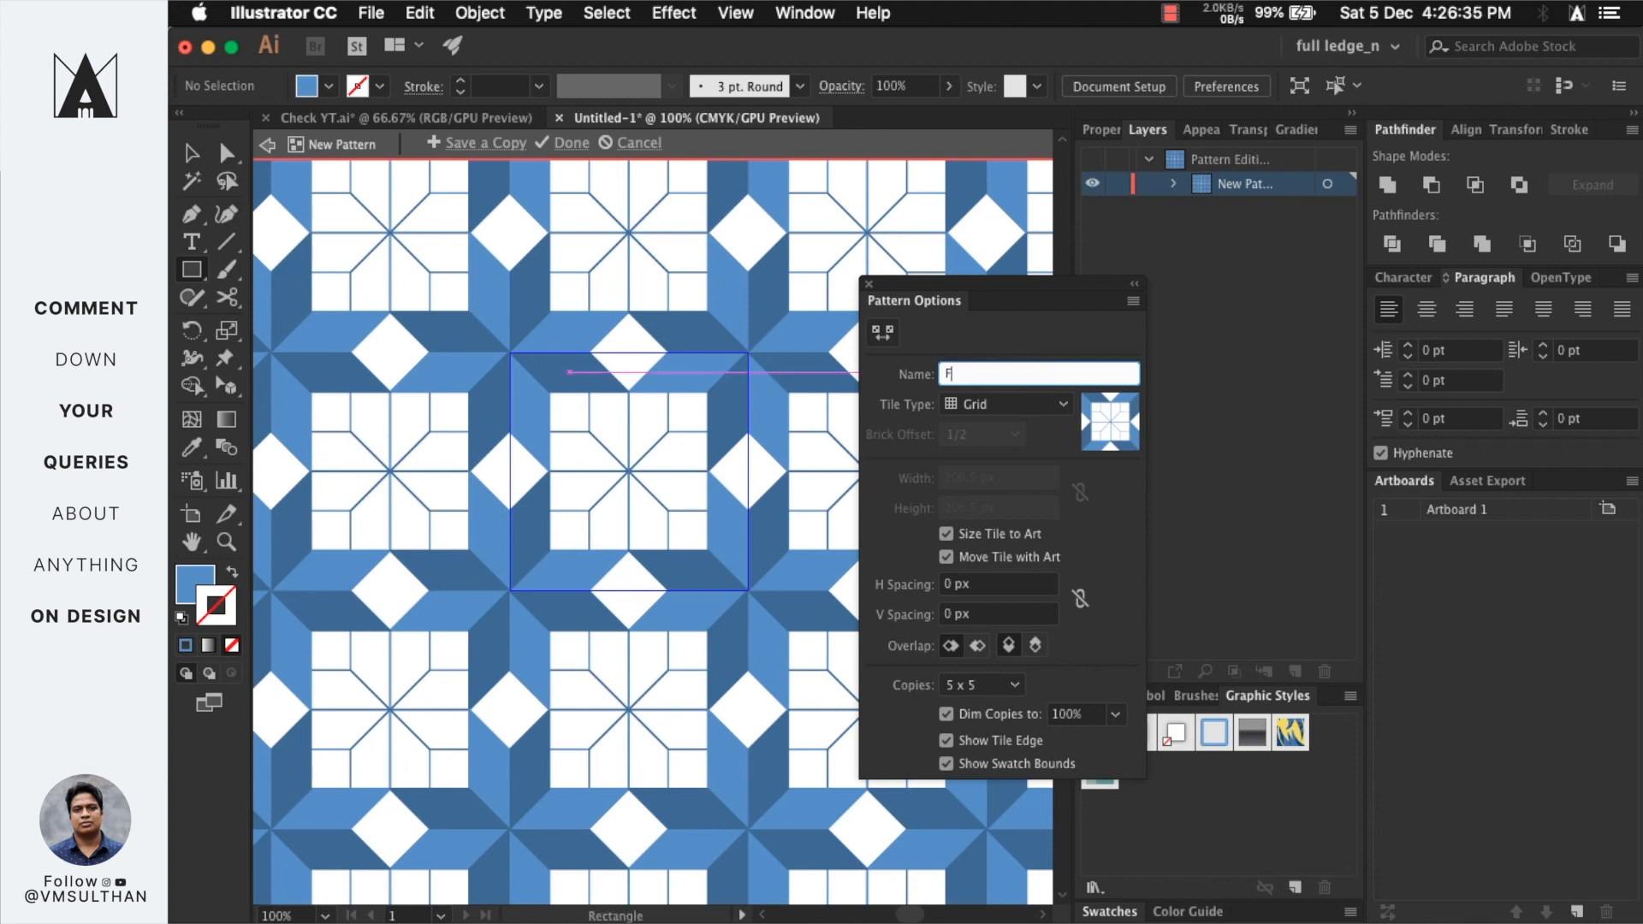
{"action": "type", "text": "lowers"}
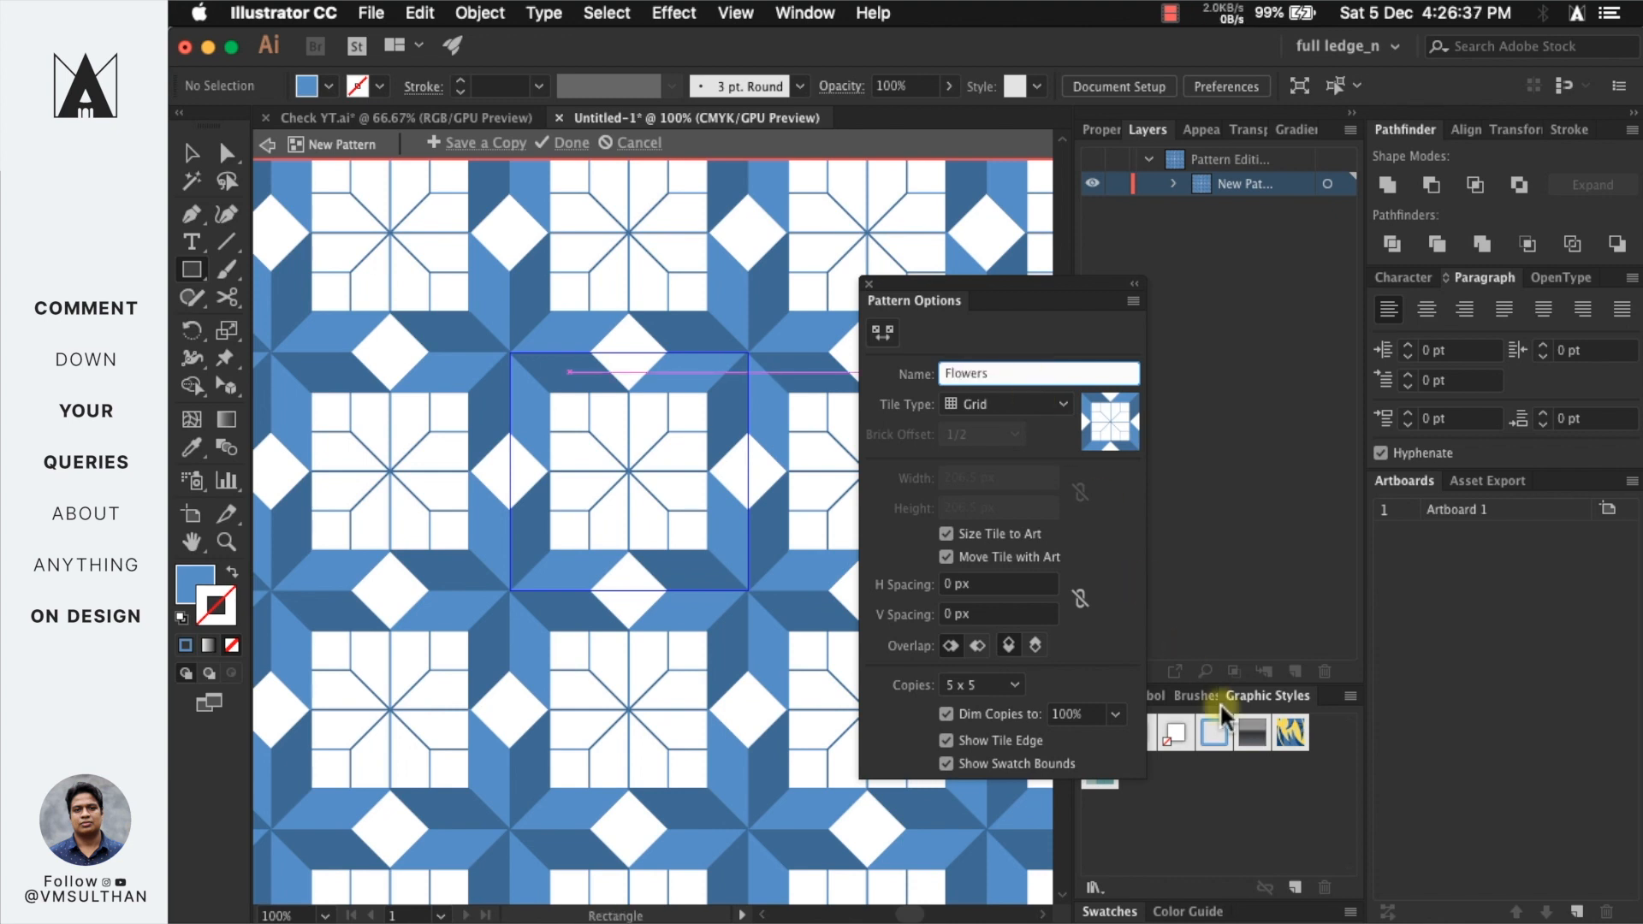
- Dock the floating Pattern Options with the Graphic Styles group and finish editing the pattern
{"action": "mouse_move", "coordinate": [1001, 286]}
{"action": "left_mouse_down"}
{"action": "mouse_move", "coordinate": [1288, 574]}
{"action": "mouse_move", "coordinate": [1216, 609]}
{"action": "left_mouse_up"}
{"action": "left_click_drag", "start_coordinate": [1235, 712], "coordinate": [1229, 694]}
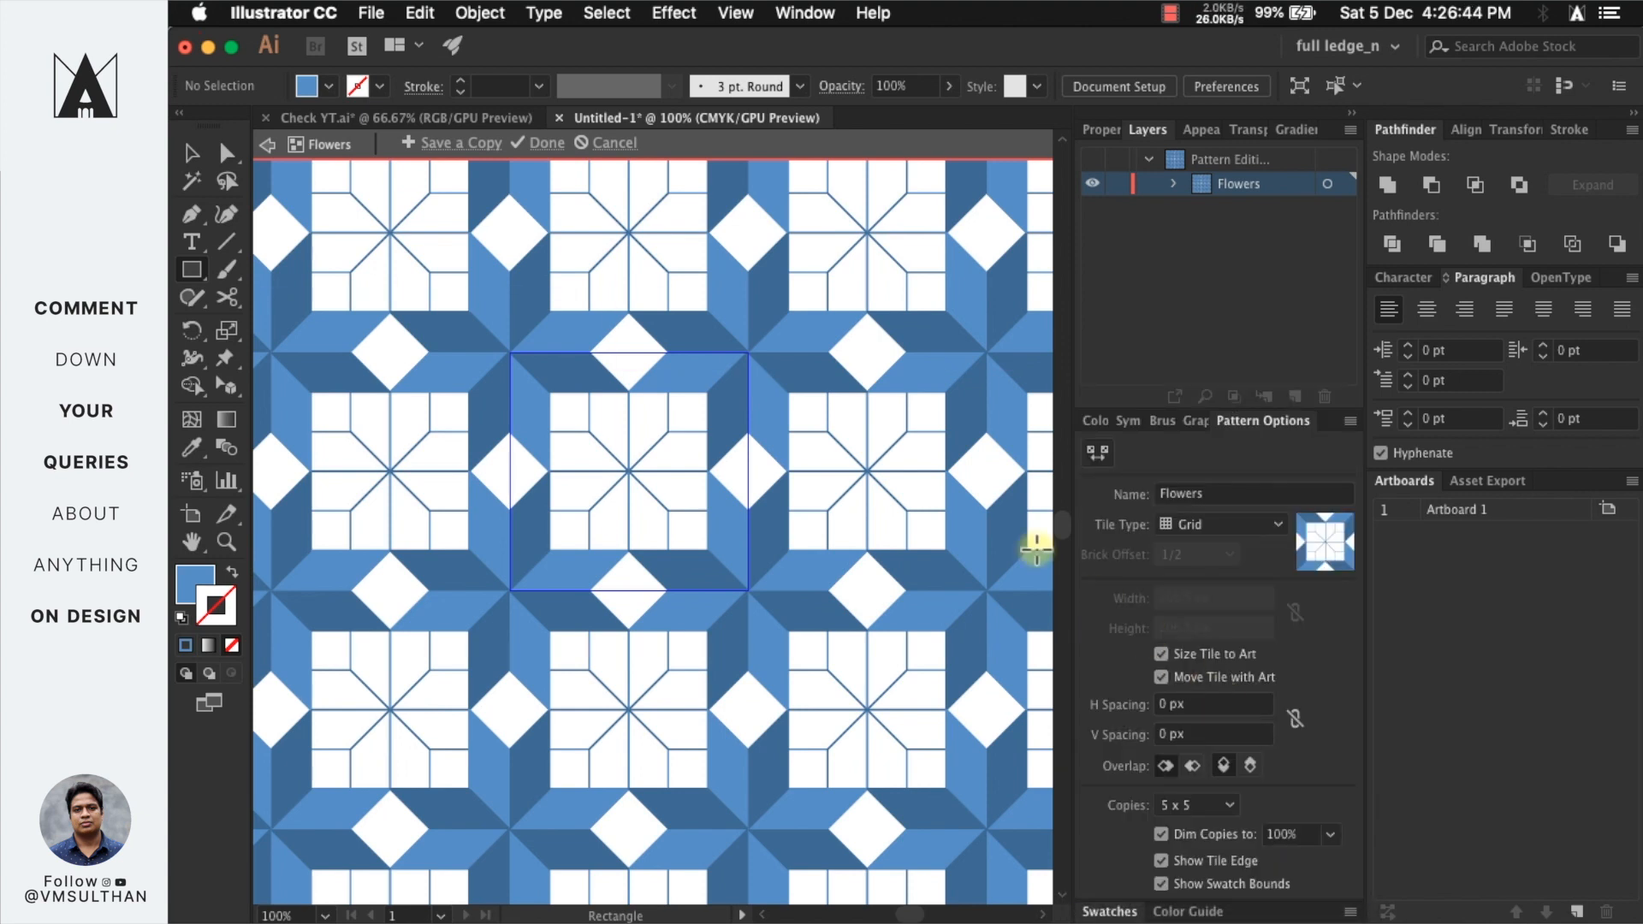
{"action": "left_click", "coordinate": [538, 144]}
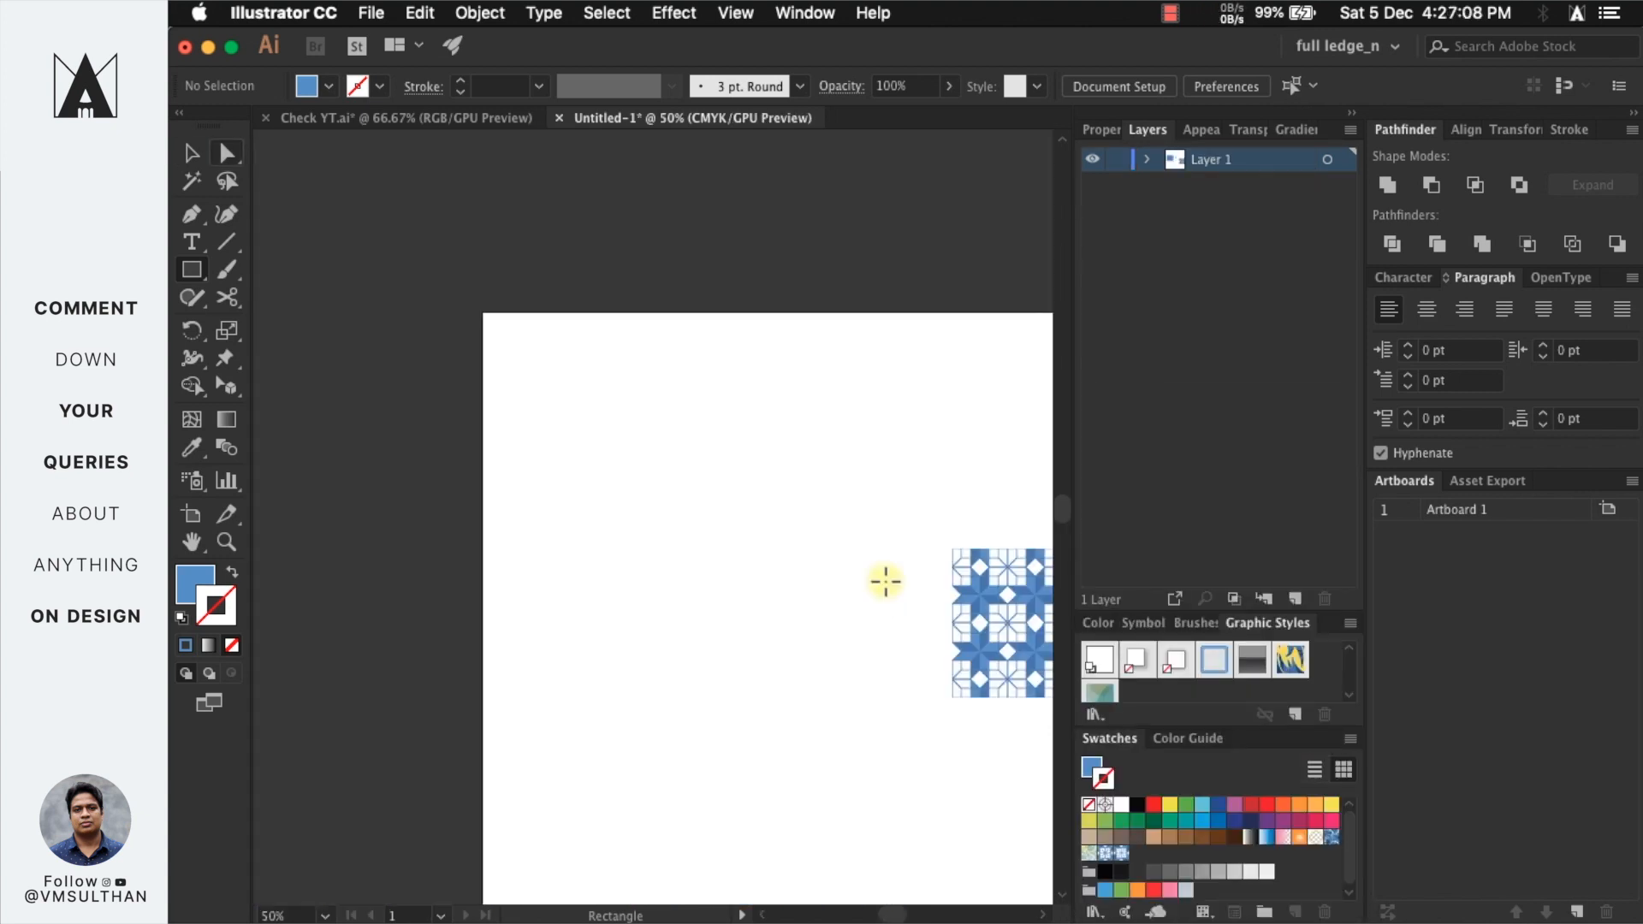
- Draw a large rectangle over the artboard's upper-left corner and fill it with the Flowers pattern
{"action": "left_click_drag", "start_coordinate": [300, 173], "coordinate": [860, 662]}
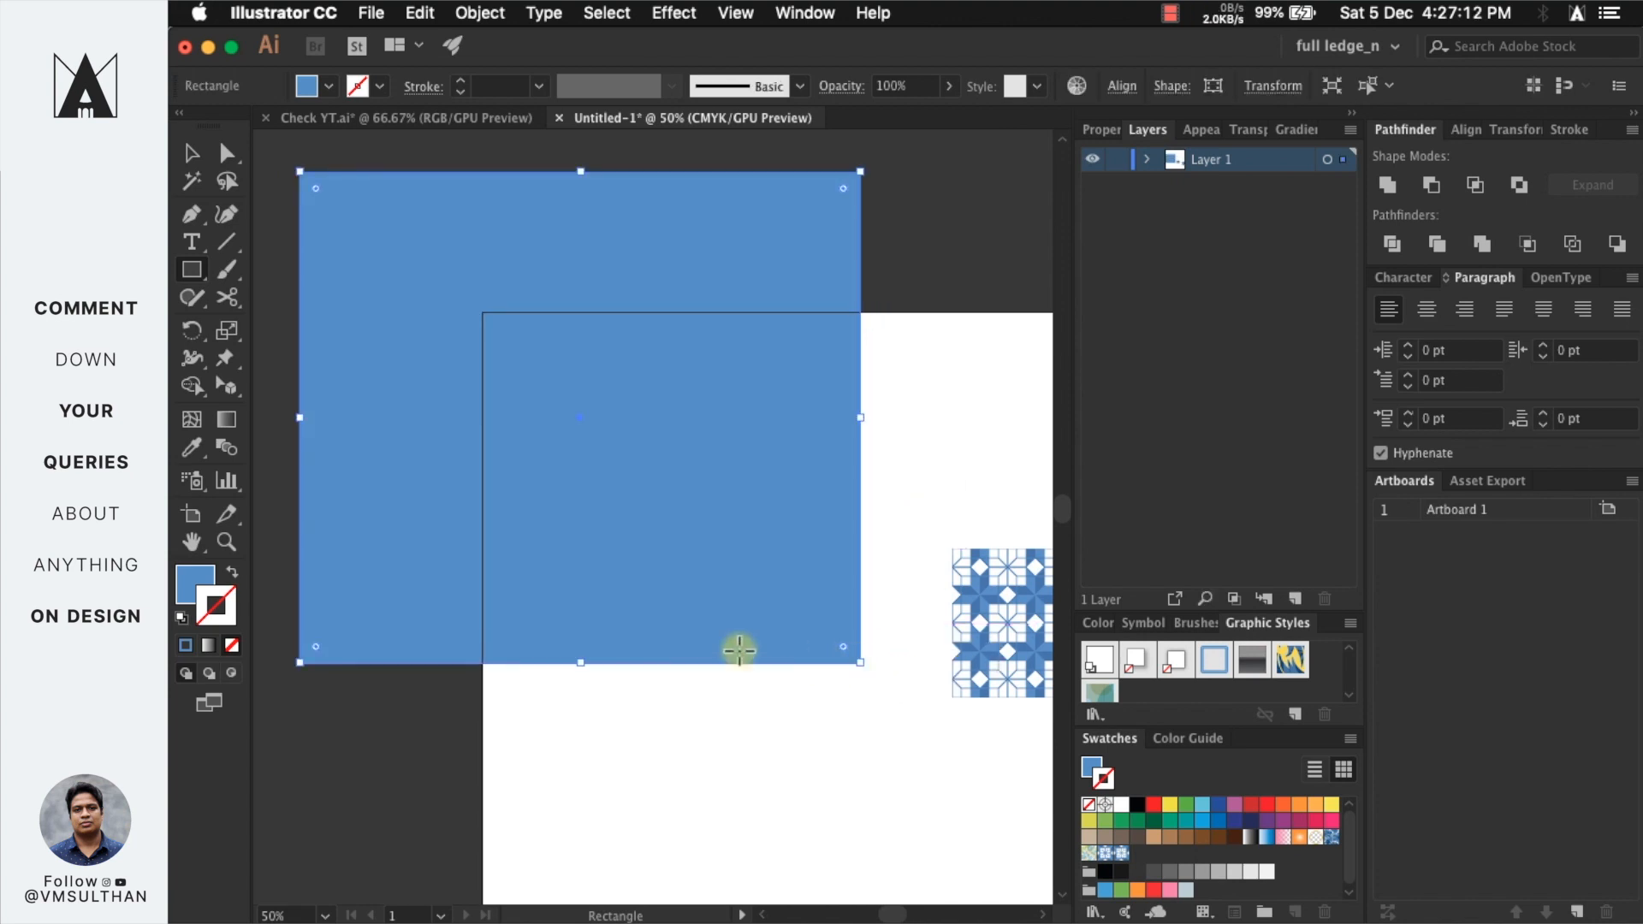
{"action": "left_click", "coordinate": [195, 586]}
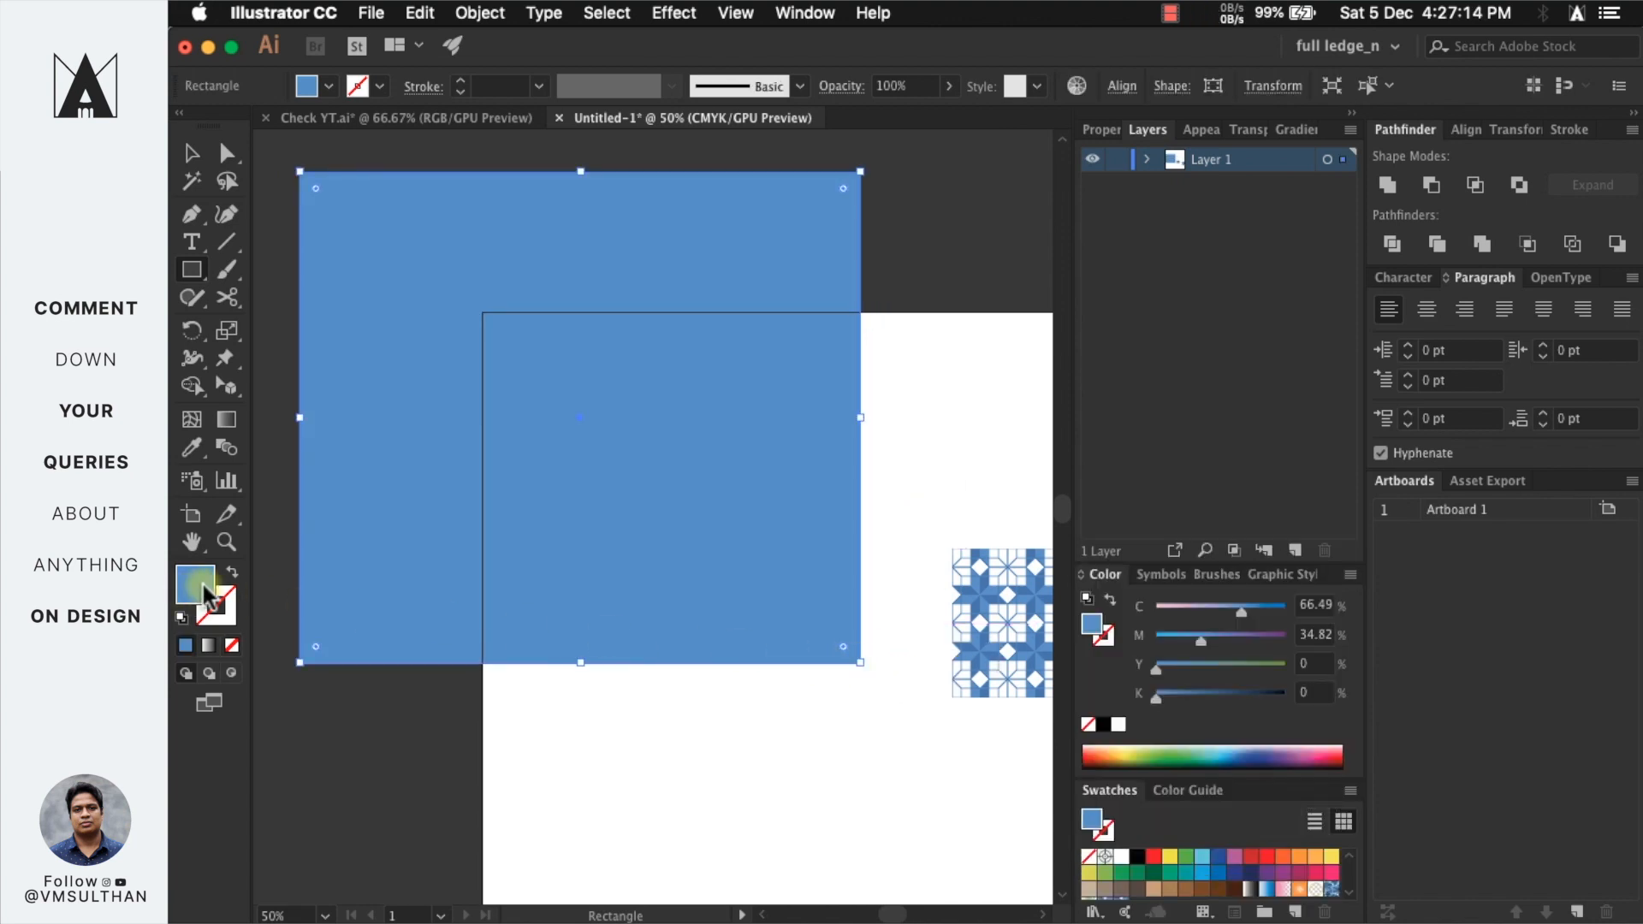
{"action": "left_click_drag", "start_coordinate": [1154, 790], "coordinate": [1117, 743]}
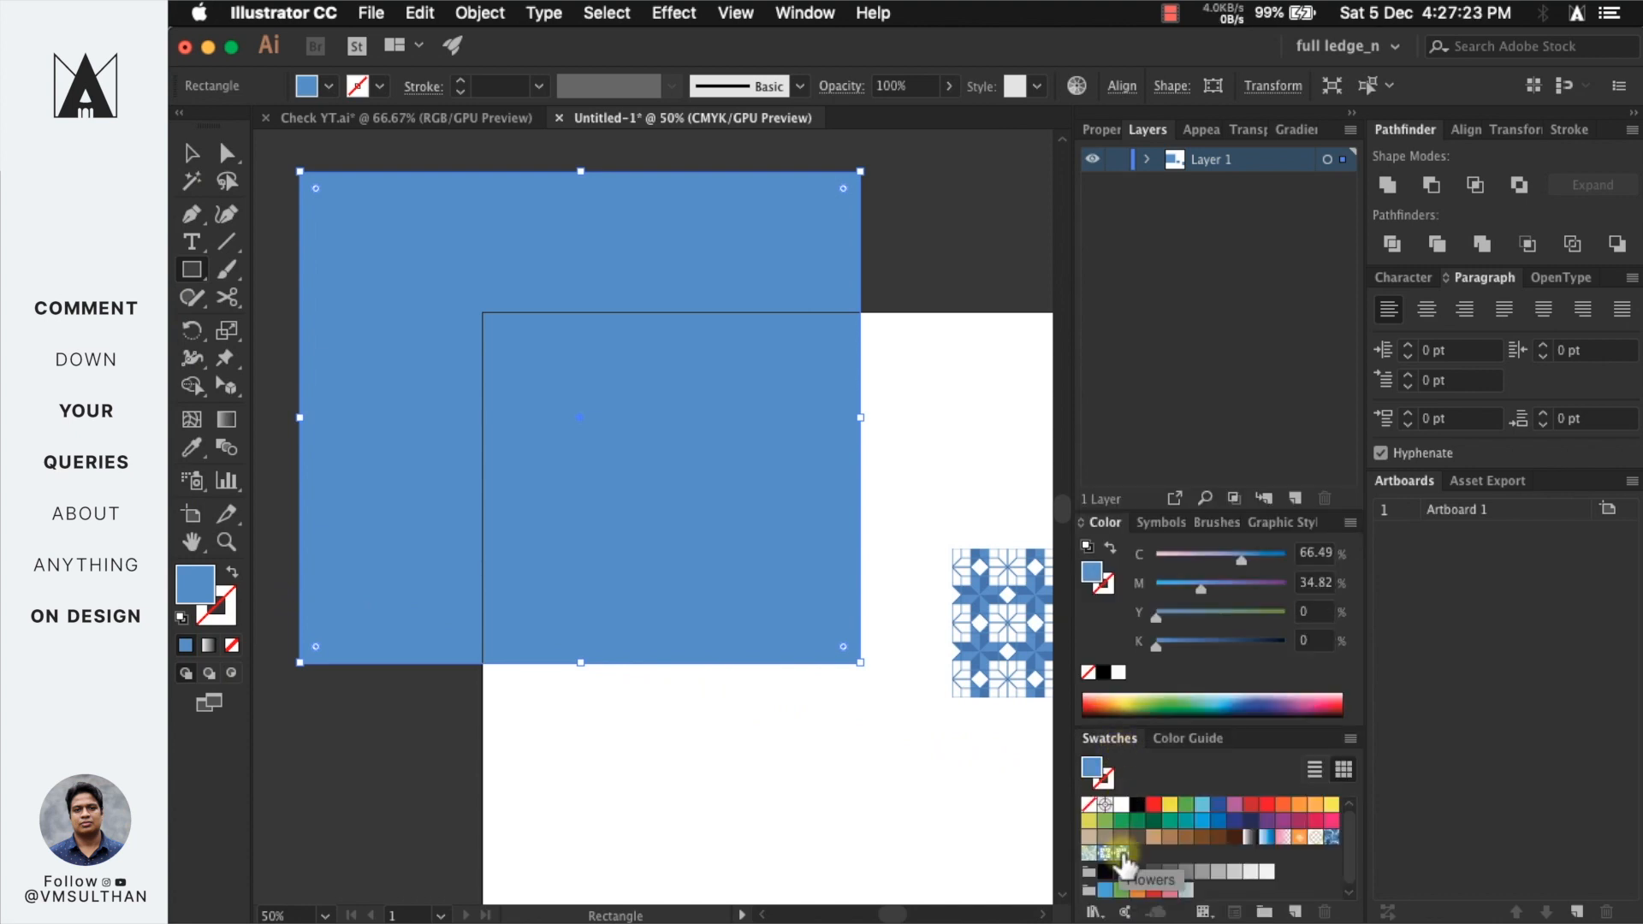
{"action": "left_click", "coordinate": [1122, 854]}
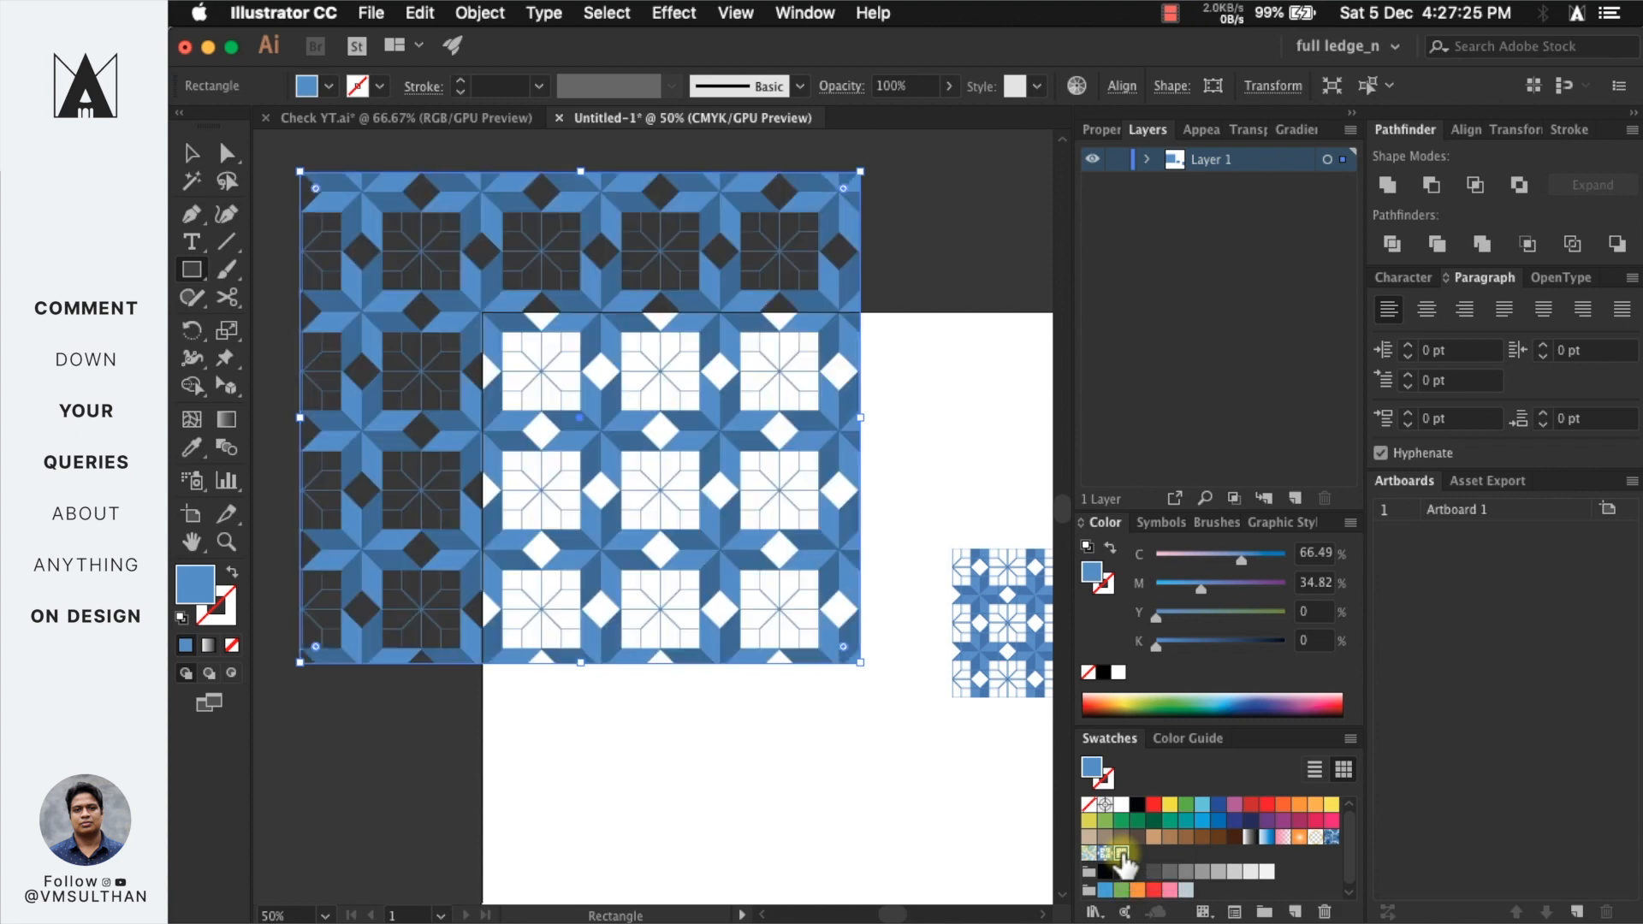
- Move the patterned rectangle and delete the small patterned sample beside it
{"action": "key", "text": "v"}
{"action": "left_click_drag", "start_coordinate": [731, 526], "coordinate": [767, 493]}
{"action": "left_click_drag", "start_coordinate": [1007, 485], "coordinate": [1050, 712]}
{"action": "key", "text": "Delete"}
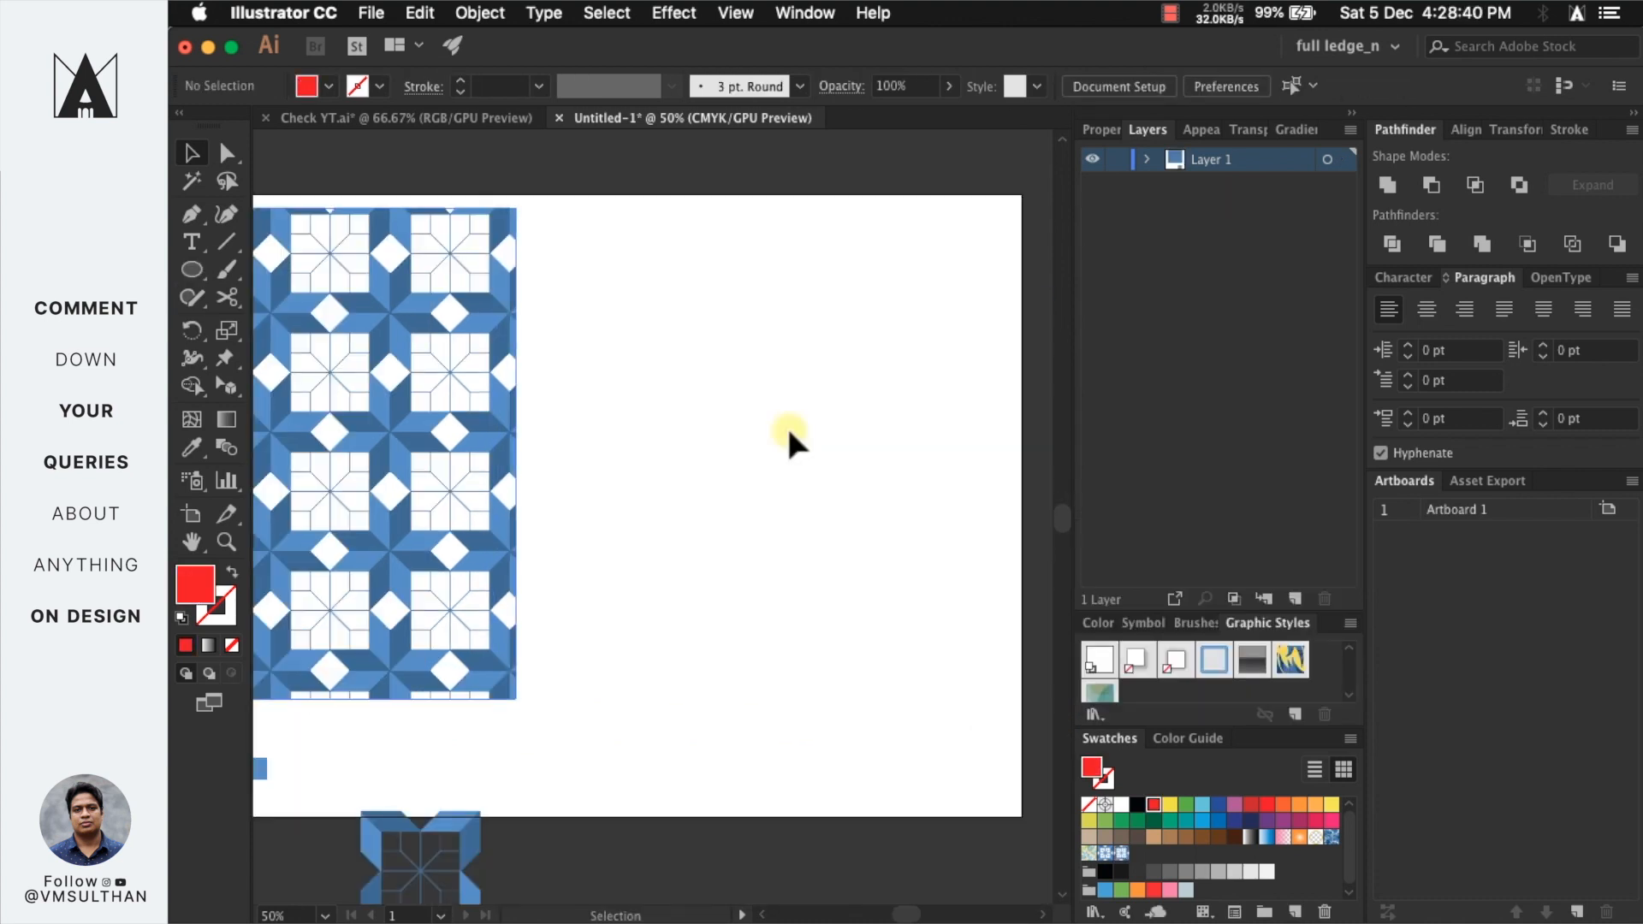
- Draw a circle in the empty area beside the patterned rectangle and fill it with the Flowers pattern
{"action": "left_click", "coordinate": [189, 272]}
{"action": "left_click_drag", "start_coordinate": [656, 276], "coordinate": [856, 544]}
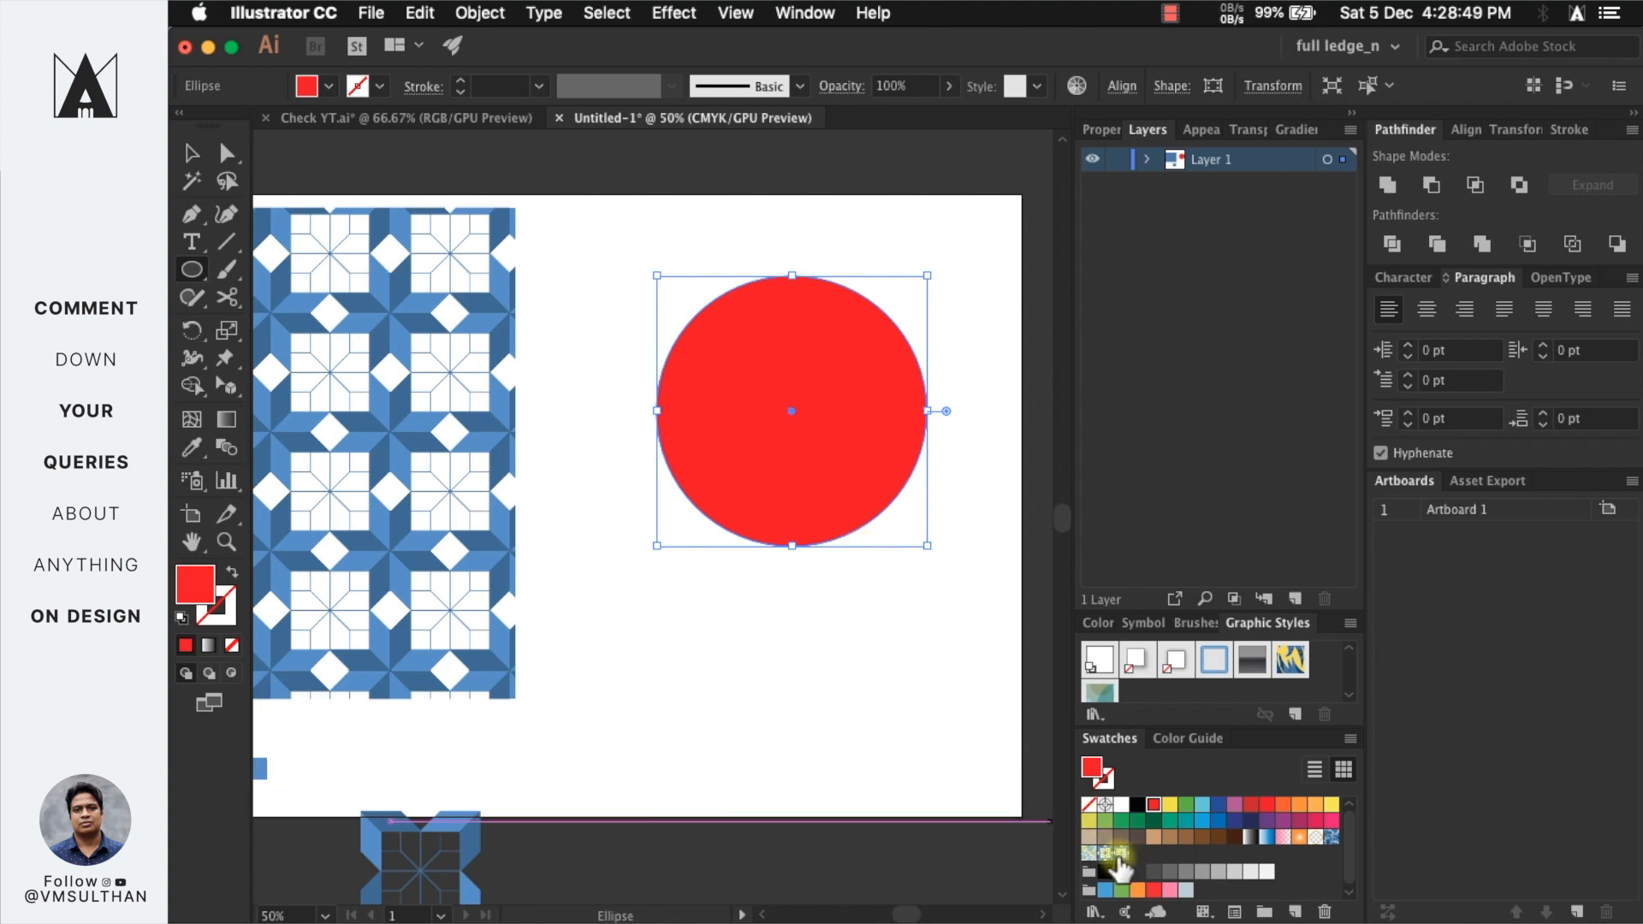
{"action": "left_click", "coordinate": [1107, 853]}
{"action": "key", "text": "v"}
{"action": "scroll", "coordinate": [770, 411], "scroll_direction": "right", "scroll_amount": 3}
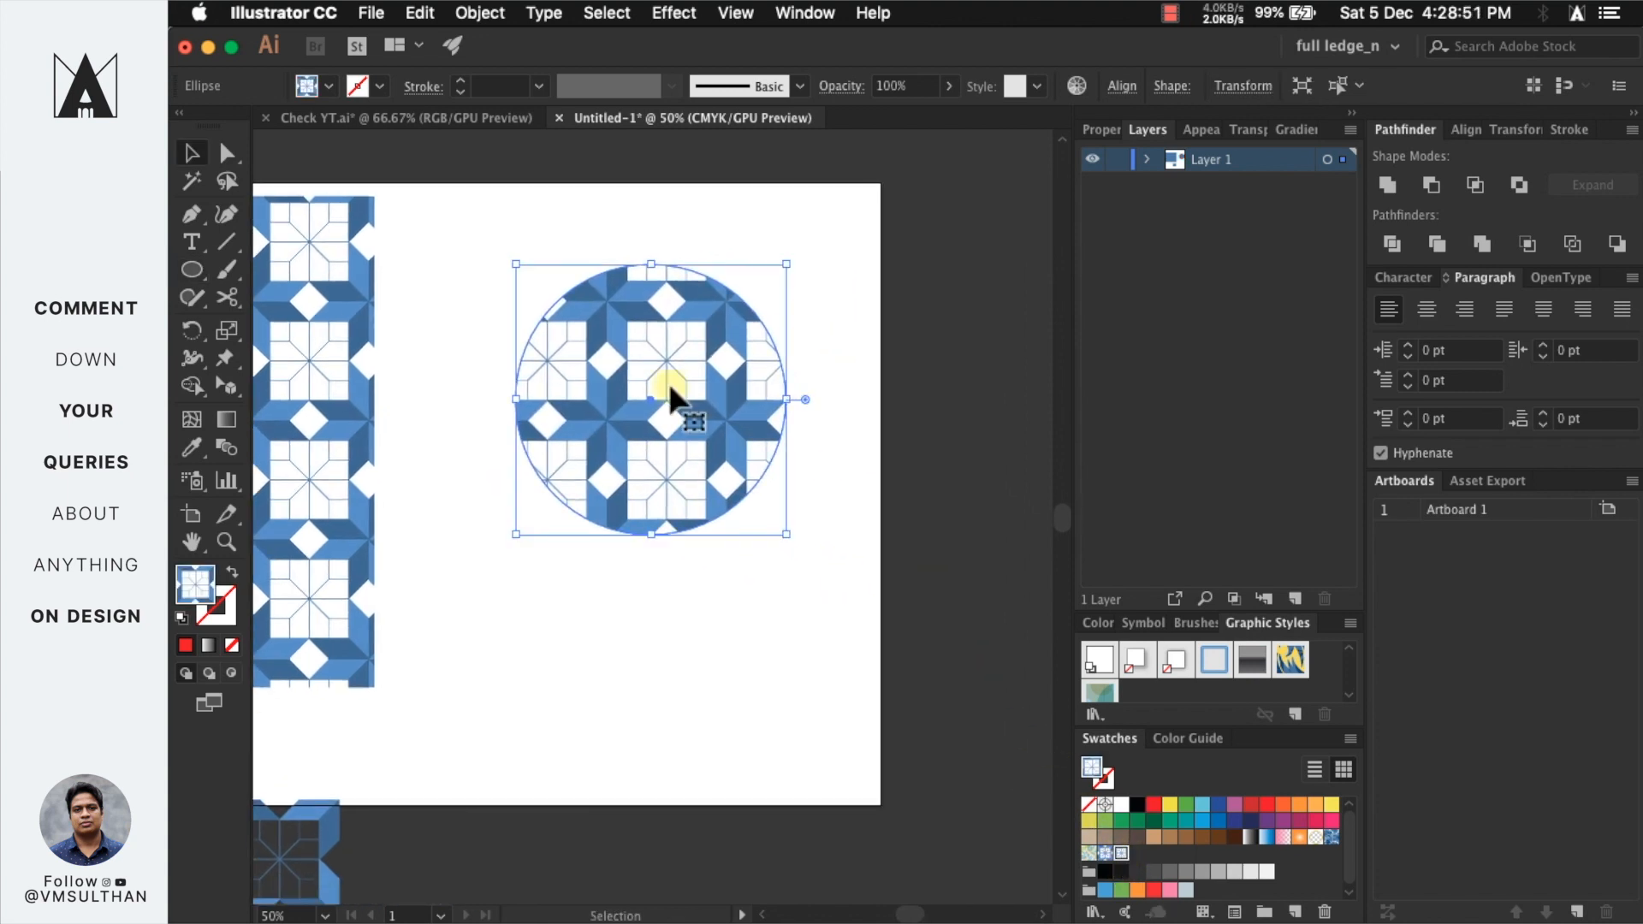
- Open Recolor Artwork for the patterned circle and switch it to editing the active colors on the color wheel
{"action": "scroll", "coordinate": [660, 369], "scroll_direction": "up", "scroll_amount": 2}
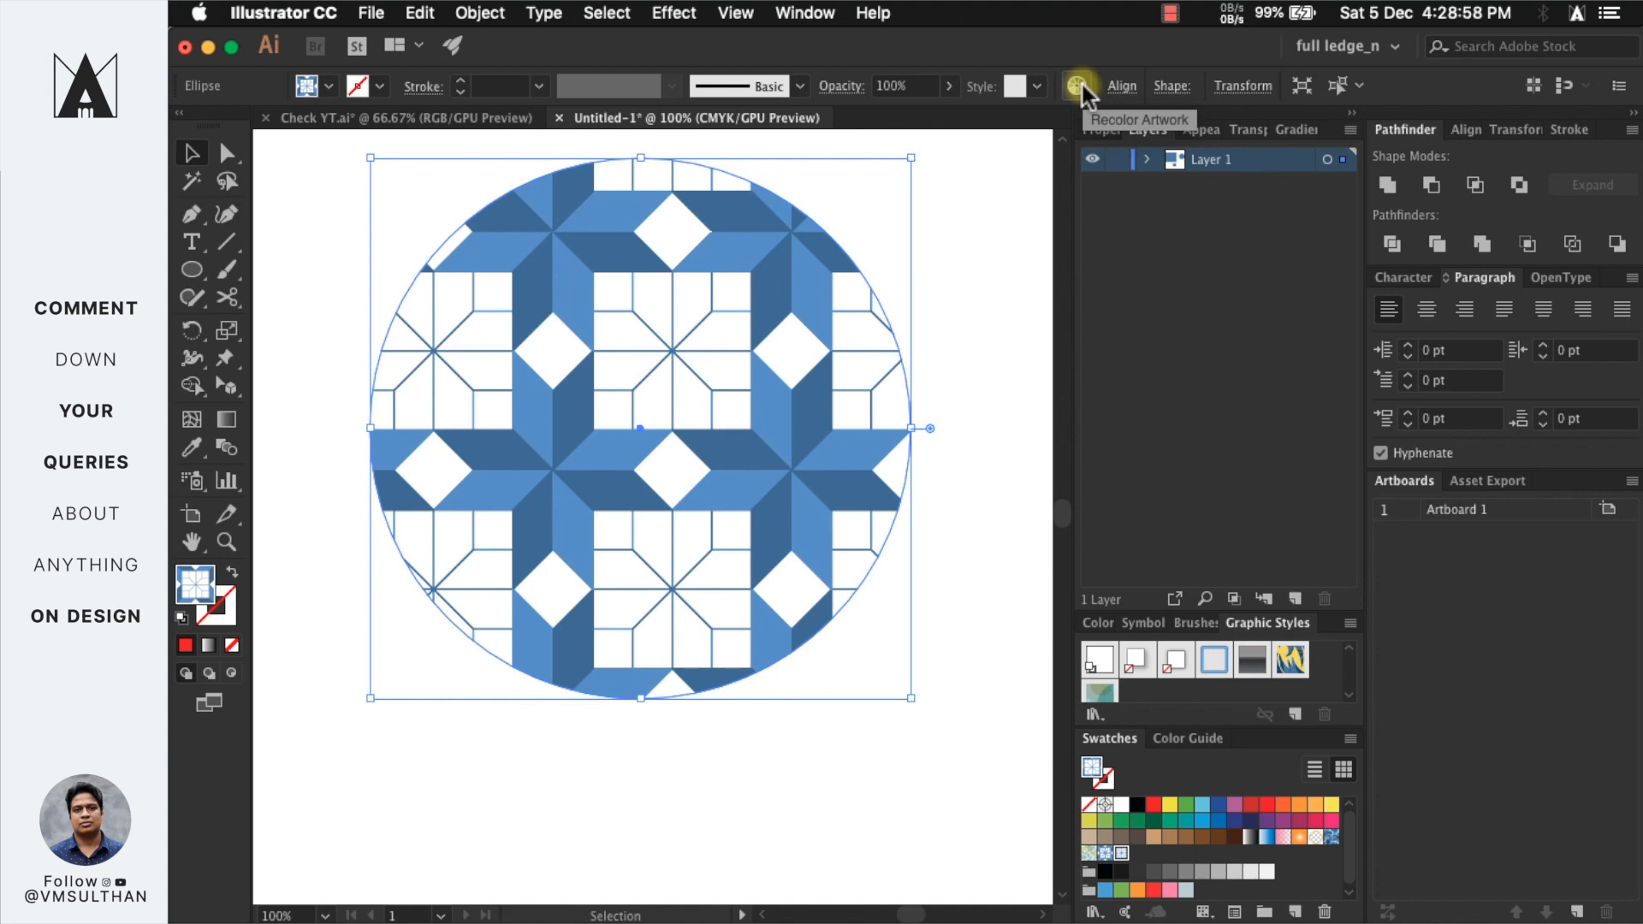
{"action": "left_click", "coordinate": [328, 218]}
{"action": "left_click_drag", "start_coordinate": [328, 218], "coordinate": [799, 736]}
{"action": "left_click", "coordinate": [422, 12]}
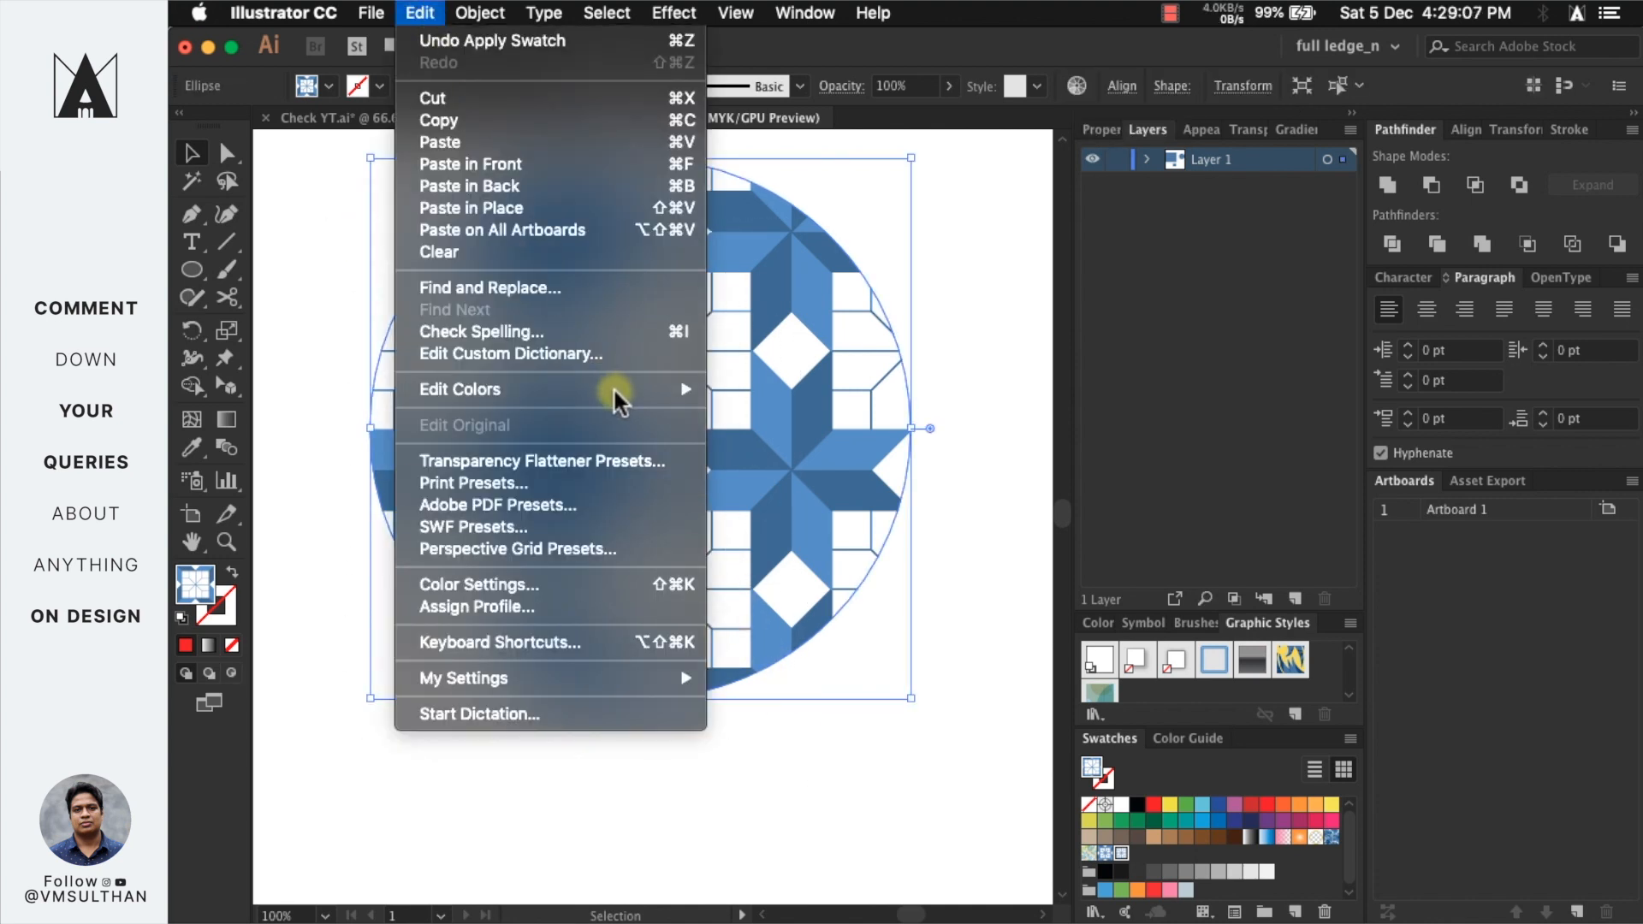
{"action": "mouse_move", "coordinate": [613, 387]}
{"action": "left_click", "coordinate": [768, 385]}
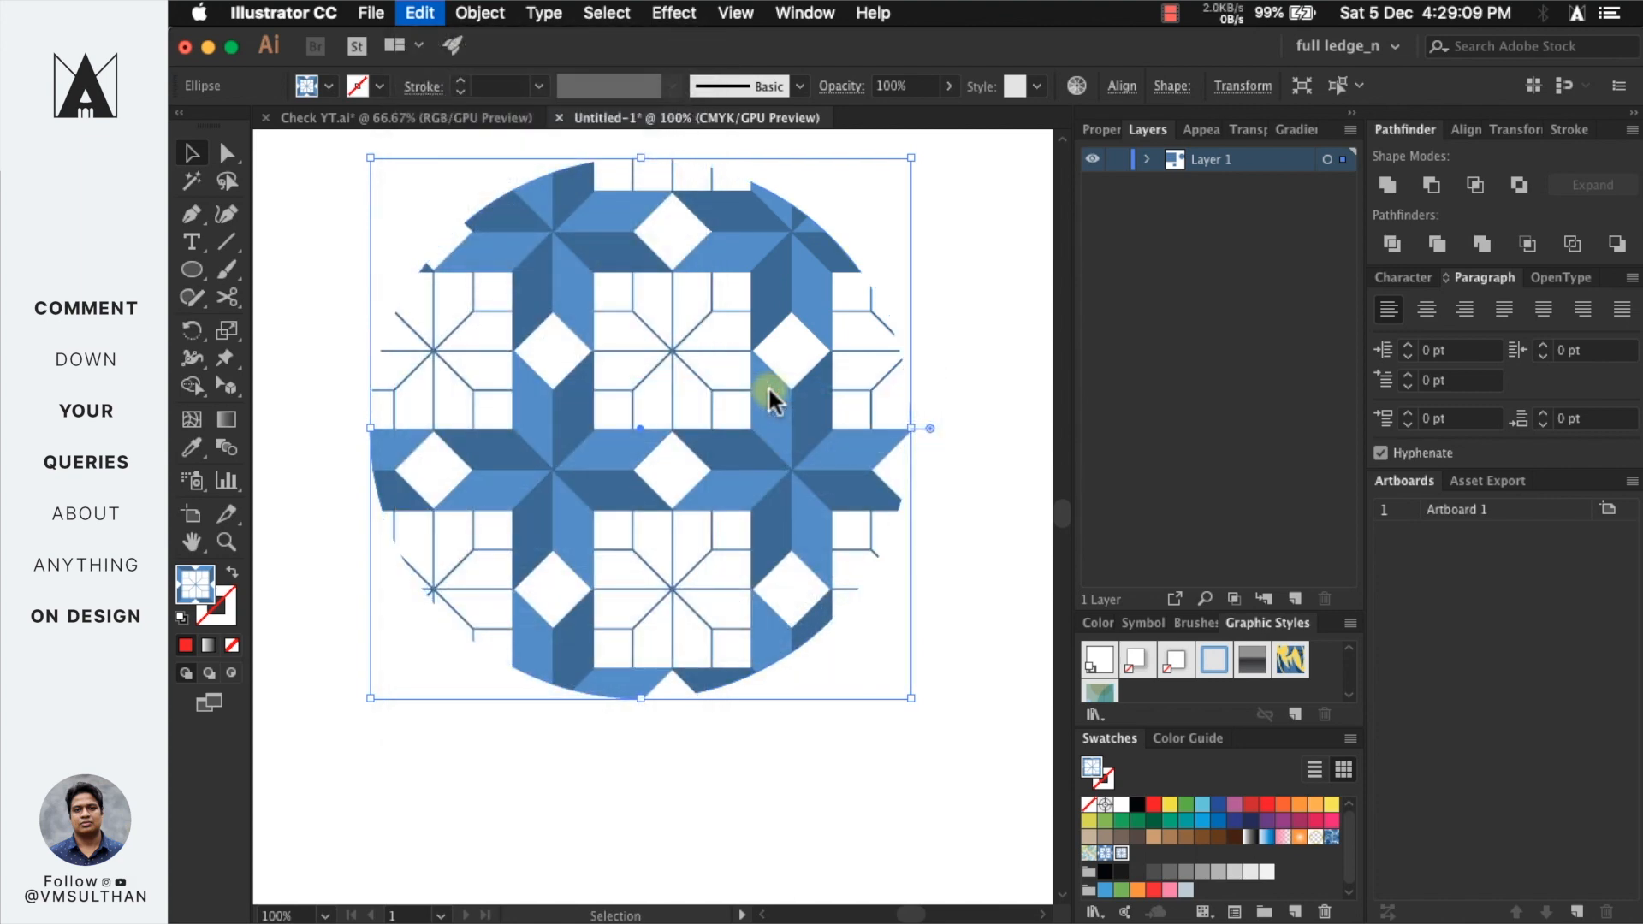
{"action": "left_click_drag", "start_coordinate": [1083, 115], "coordinate": [1050, 104]}
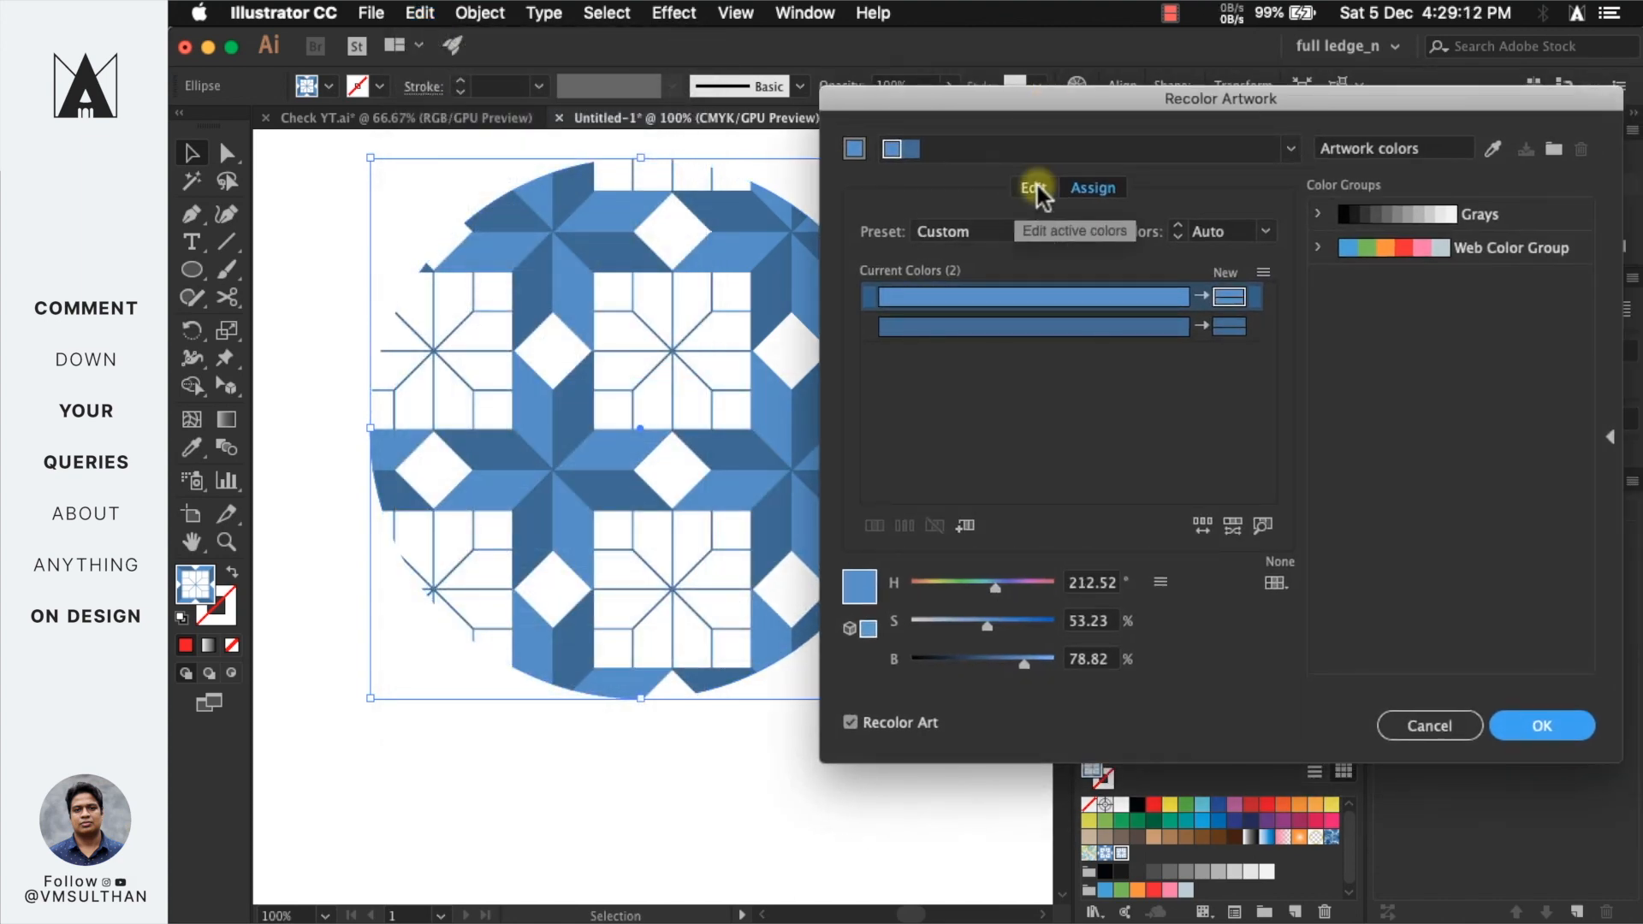
{"action": "left_click", "coordinate": [1035, 188]}
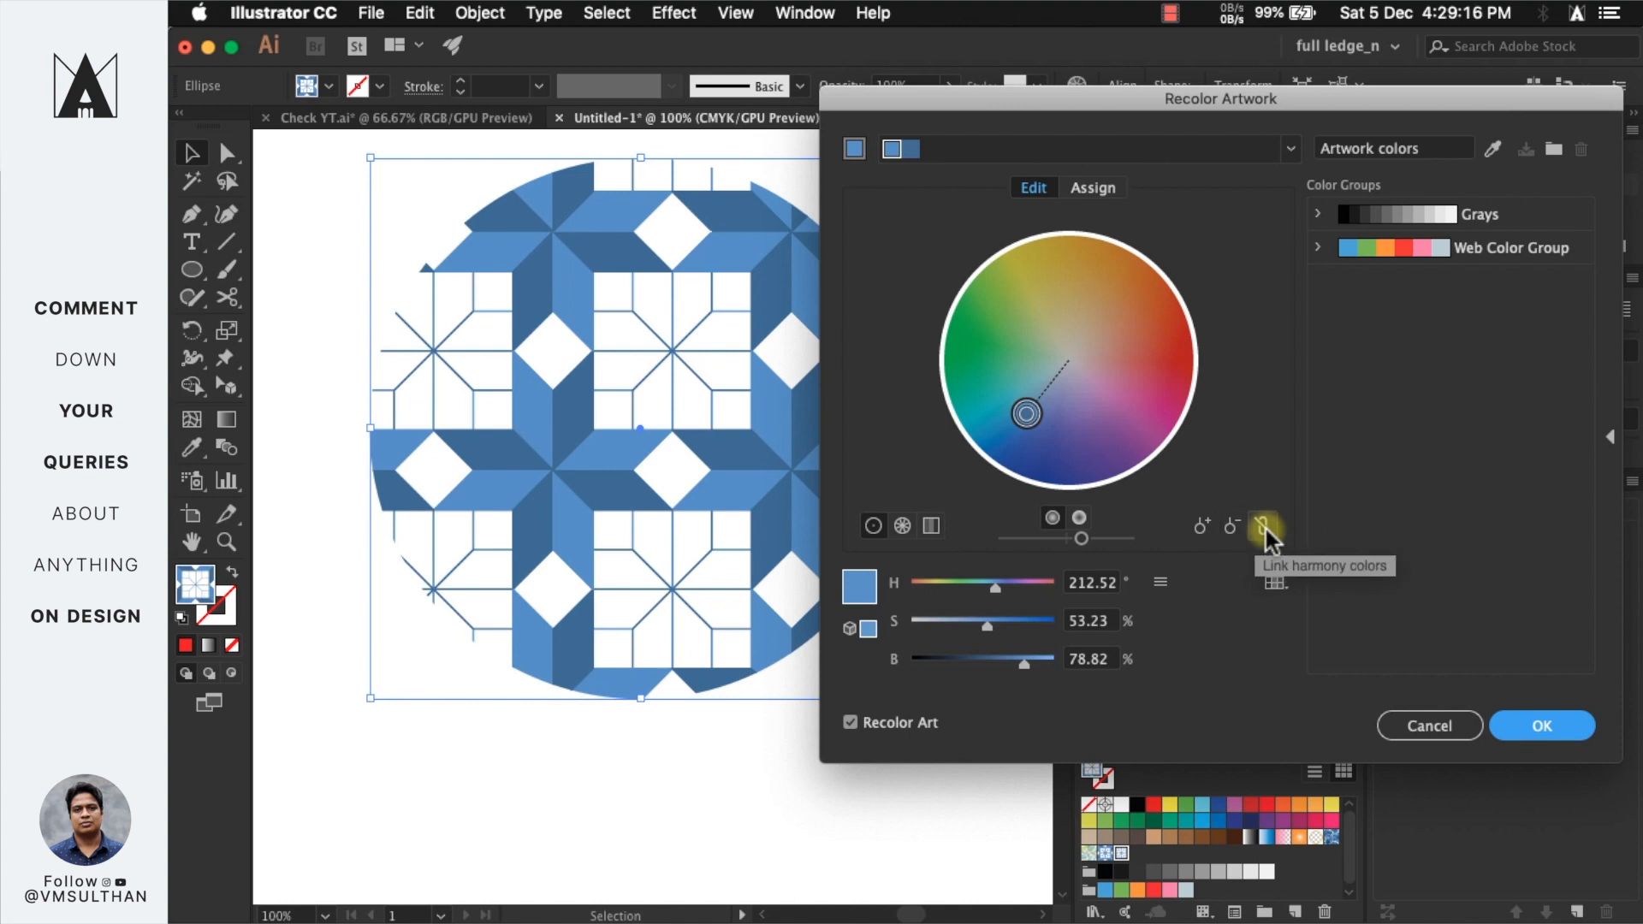
- Link the harmony colors and shift them together to a darker blue with hue 221°, saturation 52% and brightness 62%
{"action": "left_click", "coordinate": [1265, 526]}
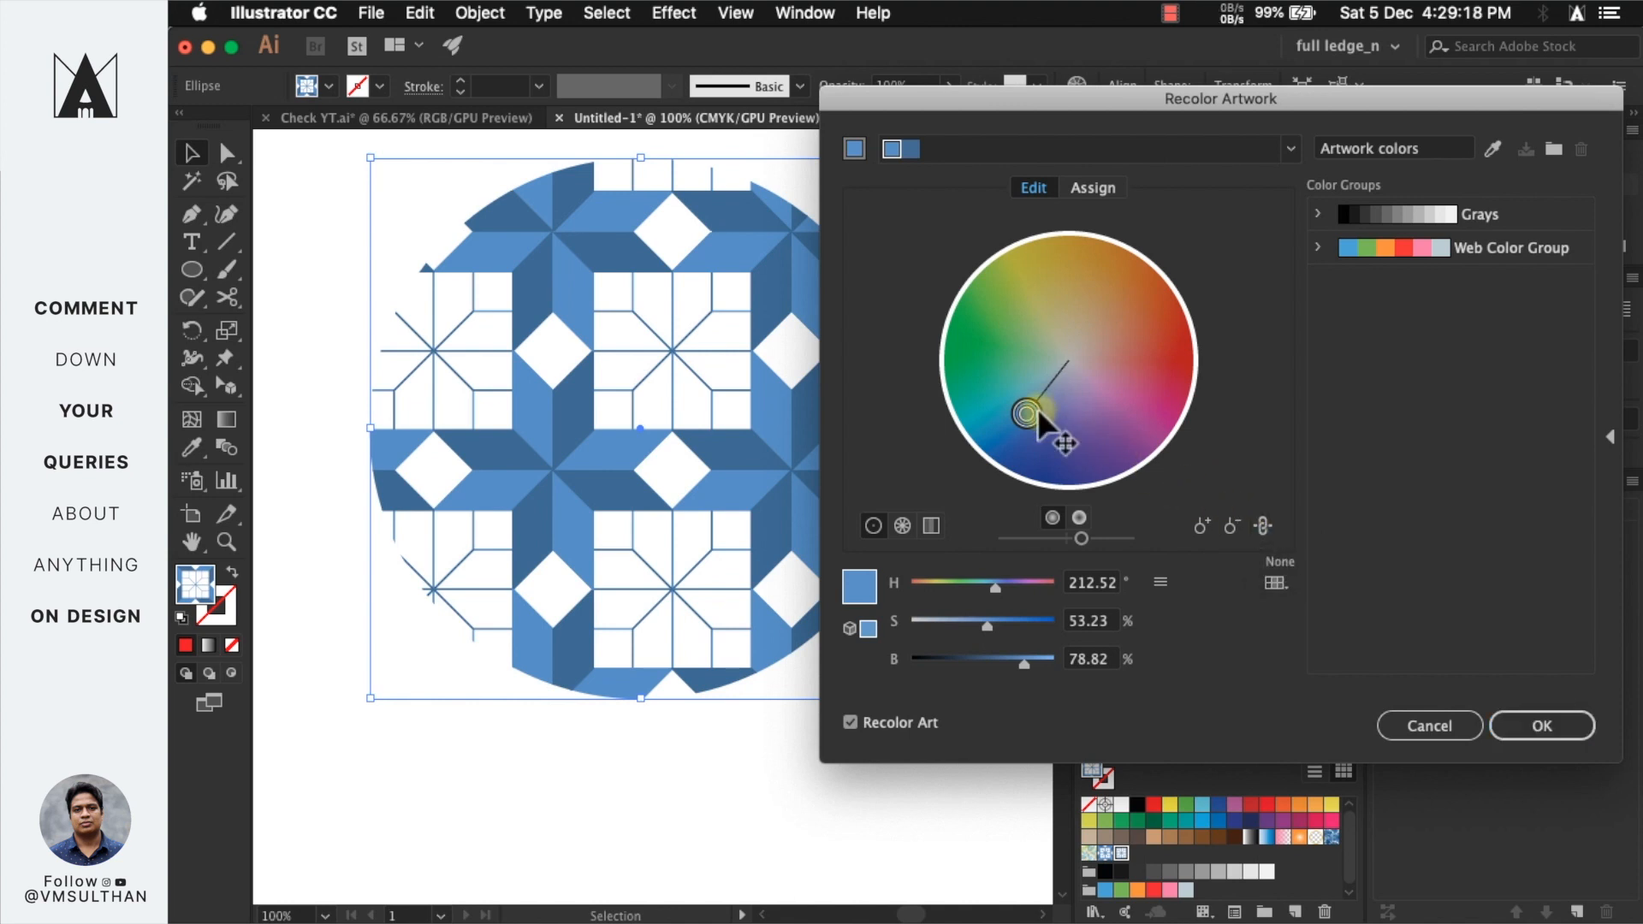
{"action": "mouse_move", "coordinate": [1037, 414]}
{"action": "left_mouse_down"}
{"action": "mouse_move", "coordinate": [1087, 419]}
{"action": "mouse_move", "coordinate": [1037, 408]}
{"action": "mouse_move", "coordinate": [1063, 398]}
{"action": "mouse_move", "coordinate": [1064, 286]}
{"action": "left_mouse_up"}
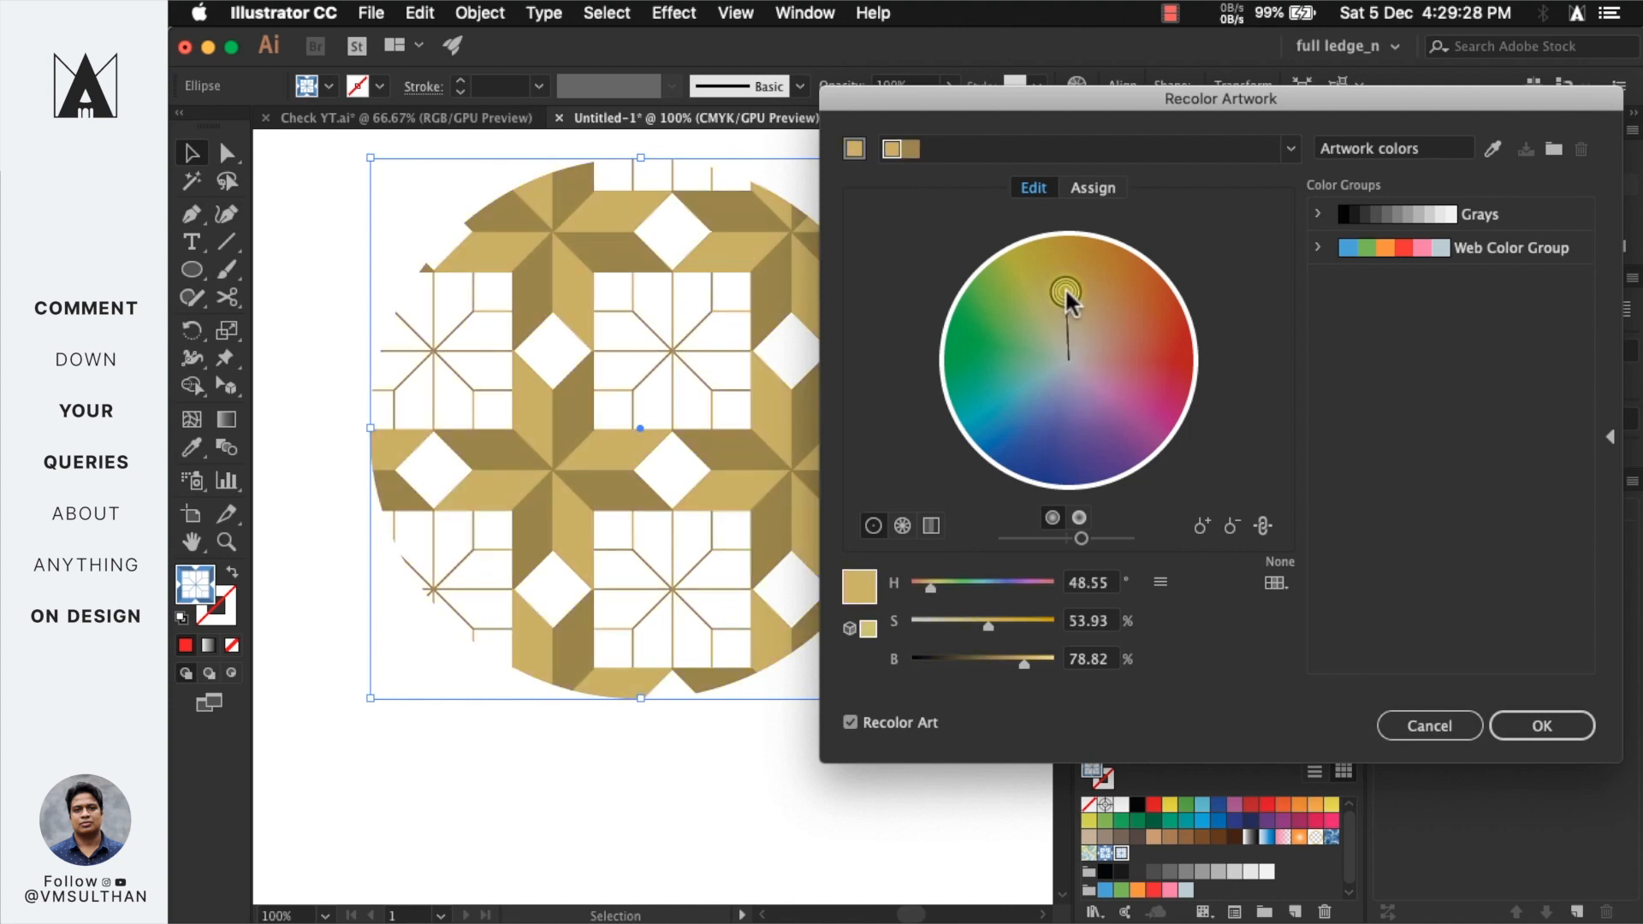
{"action": "mouse_move", "coordinate": [1074, 296]}
{"action": "left_mouse_down"}
{"action": "mouse_move", "coordinate": [1128, 279]}
{"action": "mouse_move", "coordinate": [1088, 315]}
{"action": "mouse_move", "coordinate": [1121, 411]}
{"action": "left_mouse_up"}
{"action": "left_click_drag", "start_coordinate": [1025, 663], "coordinate": [1000, 663]}
{"action": "left_click_drag", "start_coordinate": [1029, 587], "coordinate": [999, 586]}
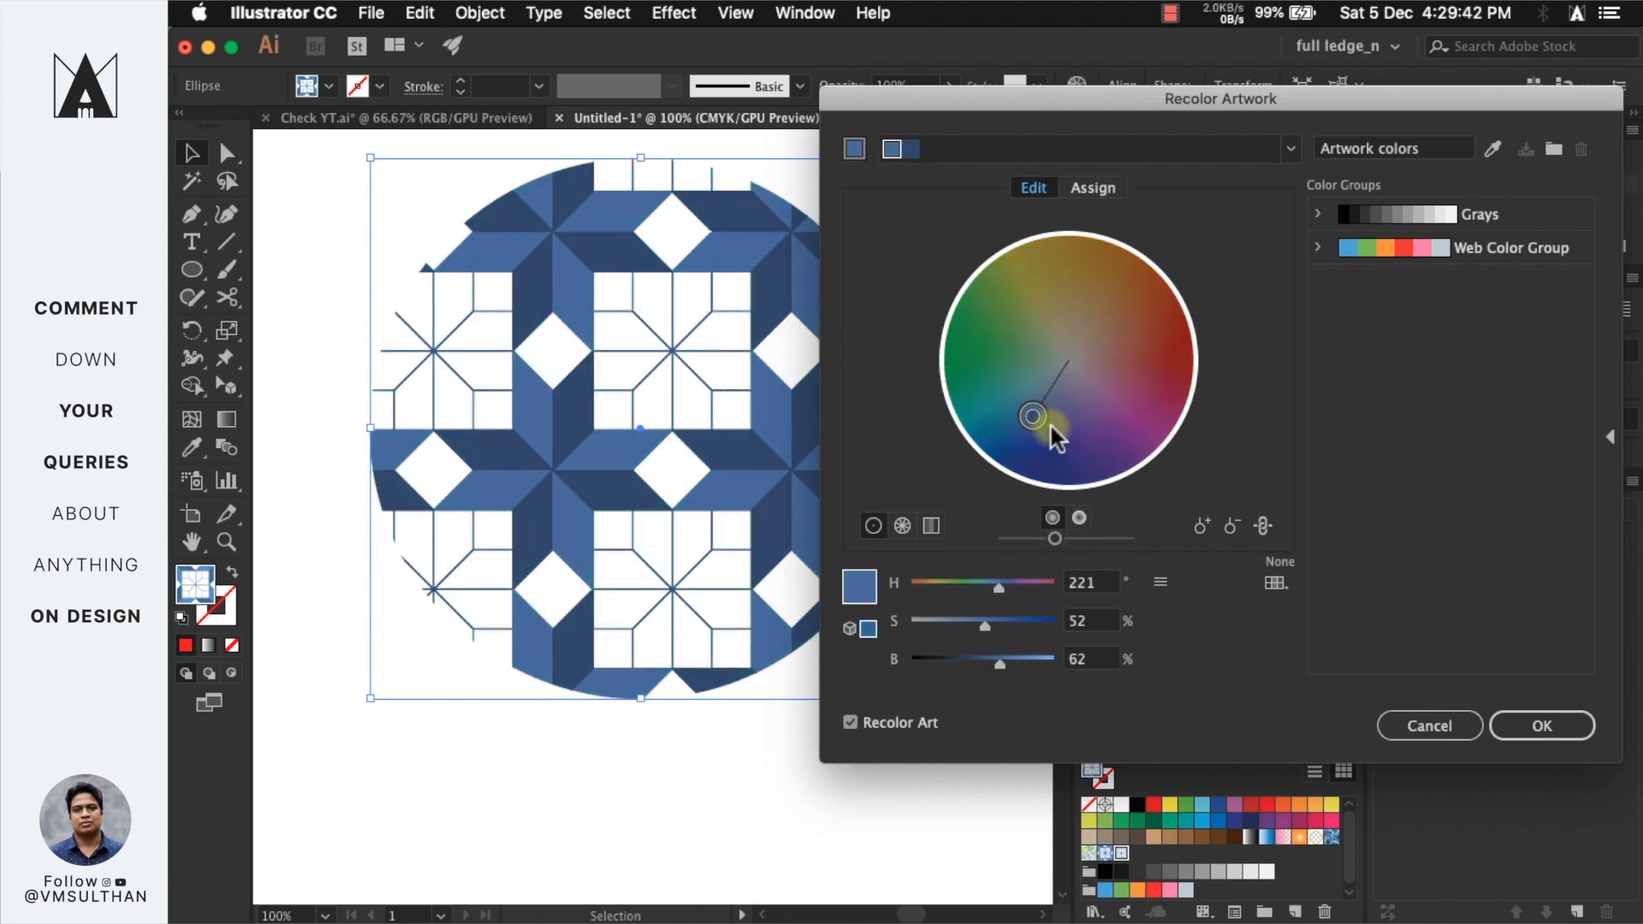
- Save the current colors as an Artwork colors group, shift the linked colors to green and save that change to the group
{"action": "left_click", "coordinate": [1530, 157]}
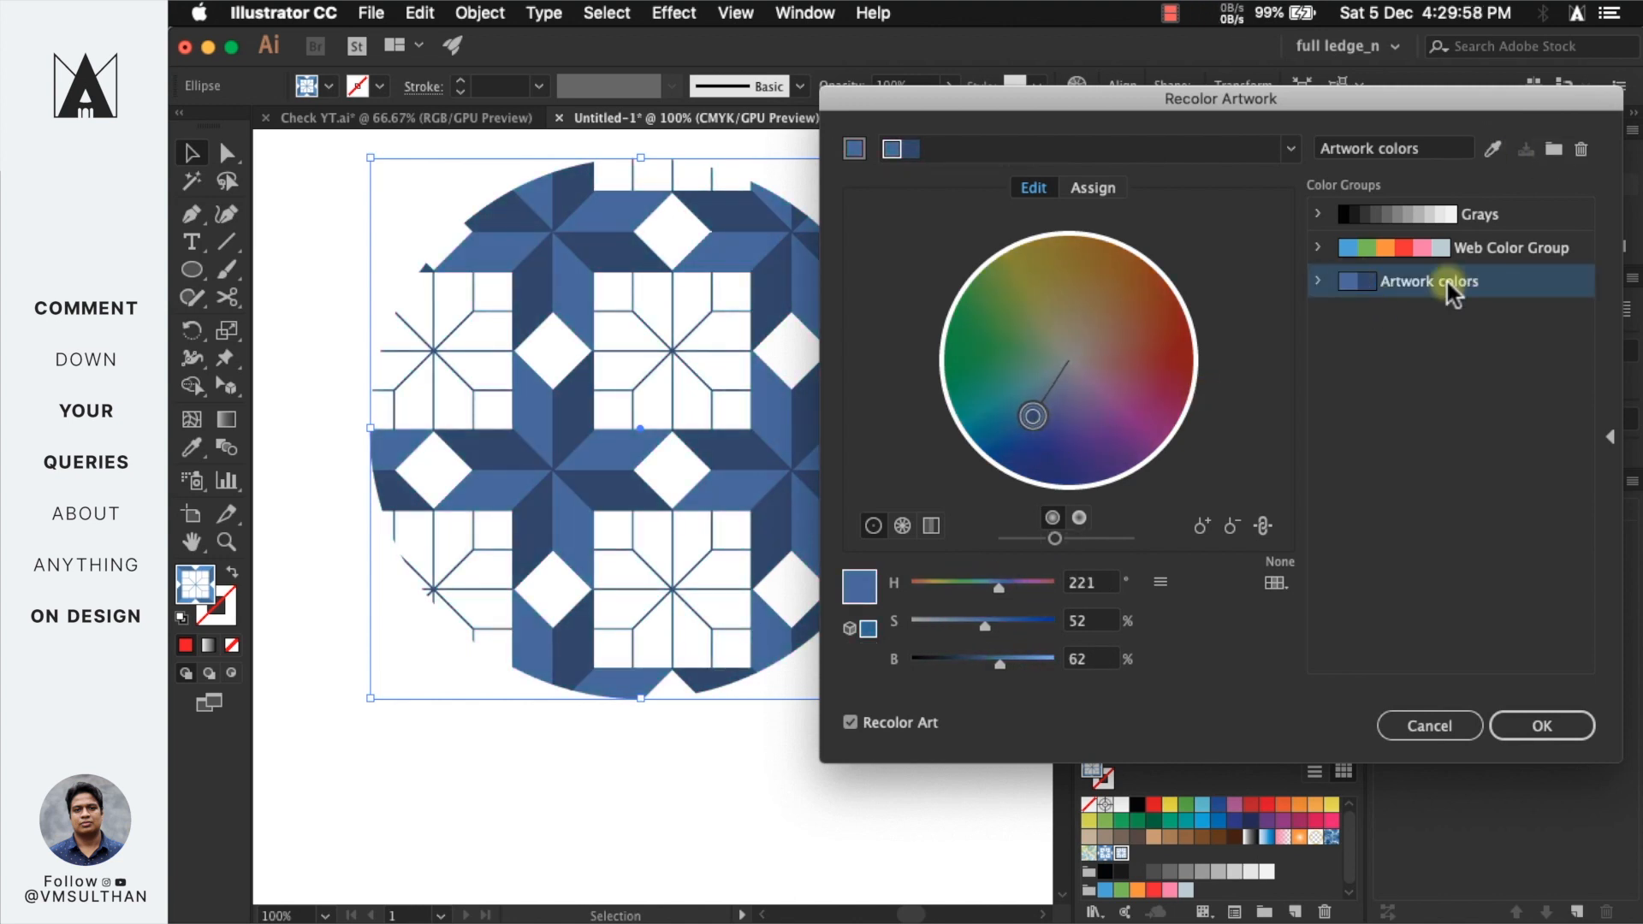
{"action": "mouse_move", "coordinate": [1031, 415]}
{"action": "left_mouse_down"}
{"action": "mouse_move", "coordinate": [1110, 428]}
{"action": "mouse_move", "coordinate": [1003, 359]}
{"action": "left_mouse_up"}
{"action": "left_click", "coordinate": [1525, 149]}
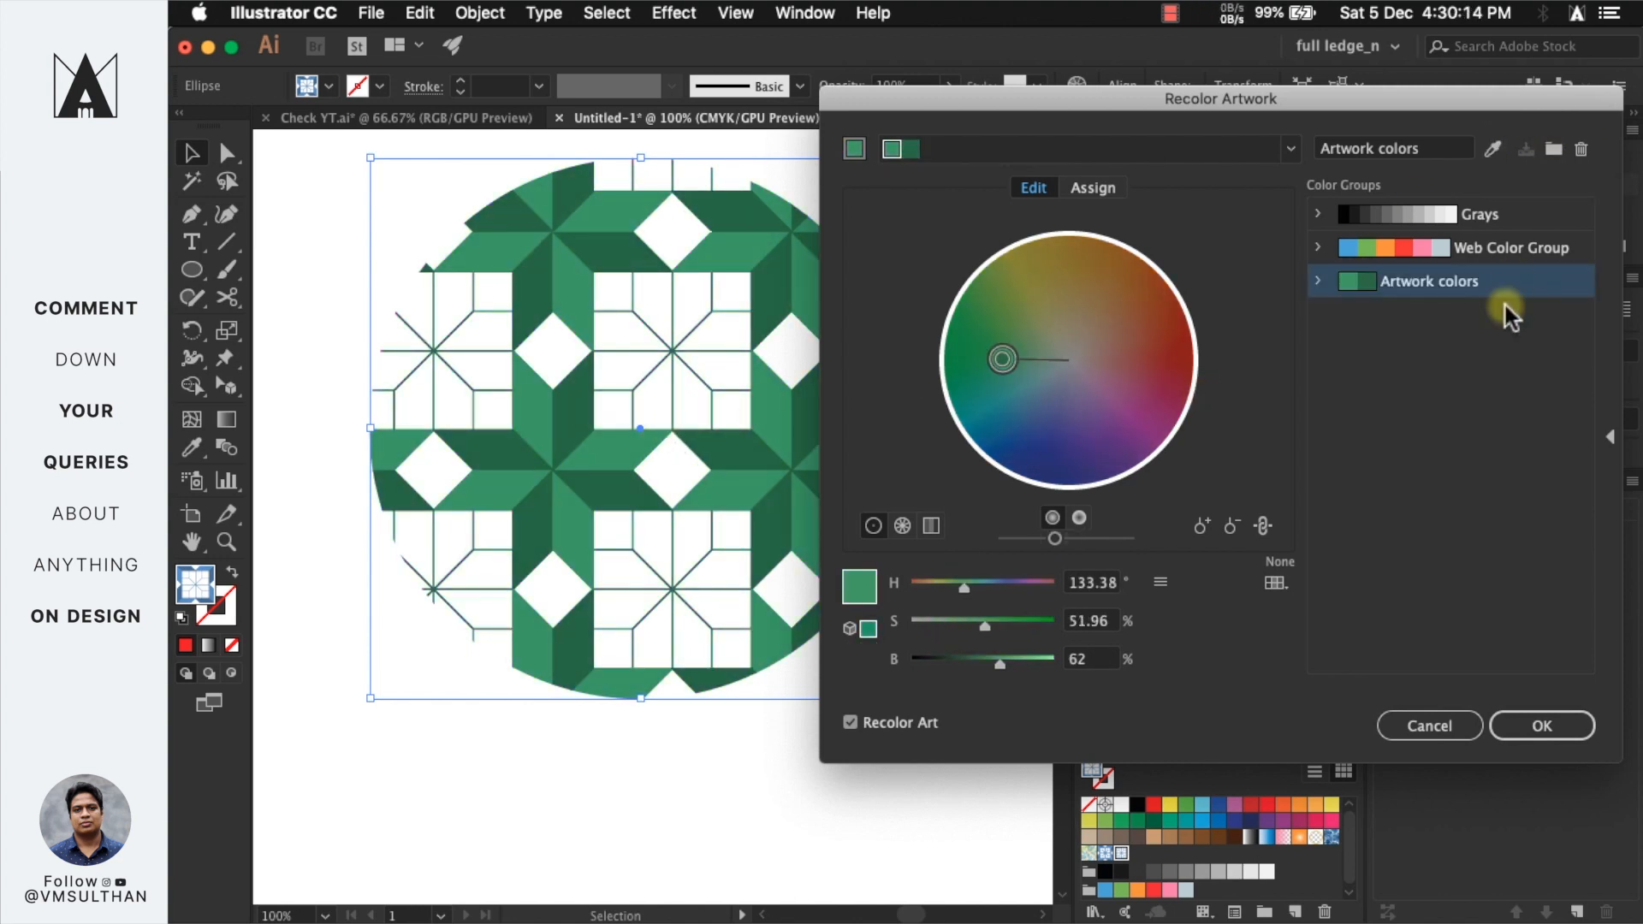
- Recolor the circle with the Web Color Group and rotate its linked colors to a gold and red scheme
{"action": "left_click", "coordinate": [1378, 247]}
{"action": "left_click_drag", "start_coordinate": [1140, 286], "coordinate": [1075, 433]}
{"action": "key", "text": "Return"}
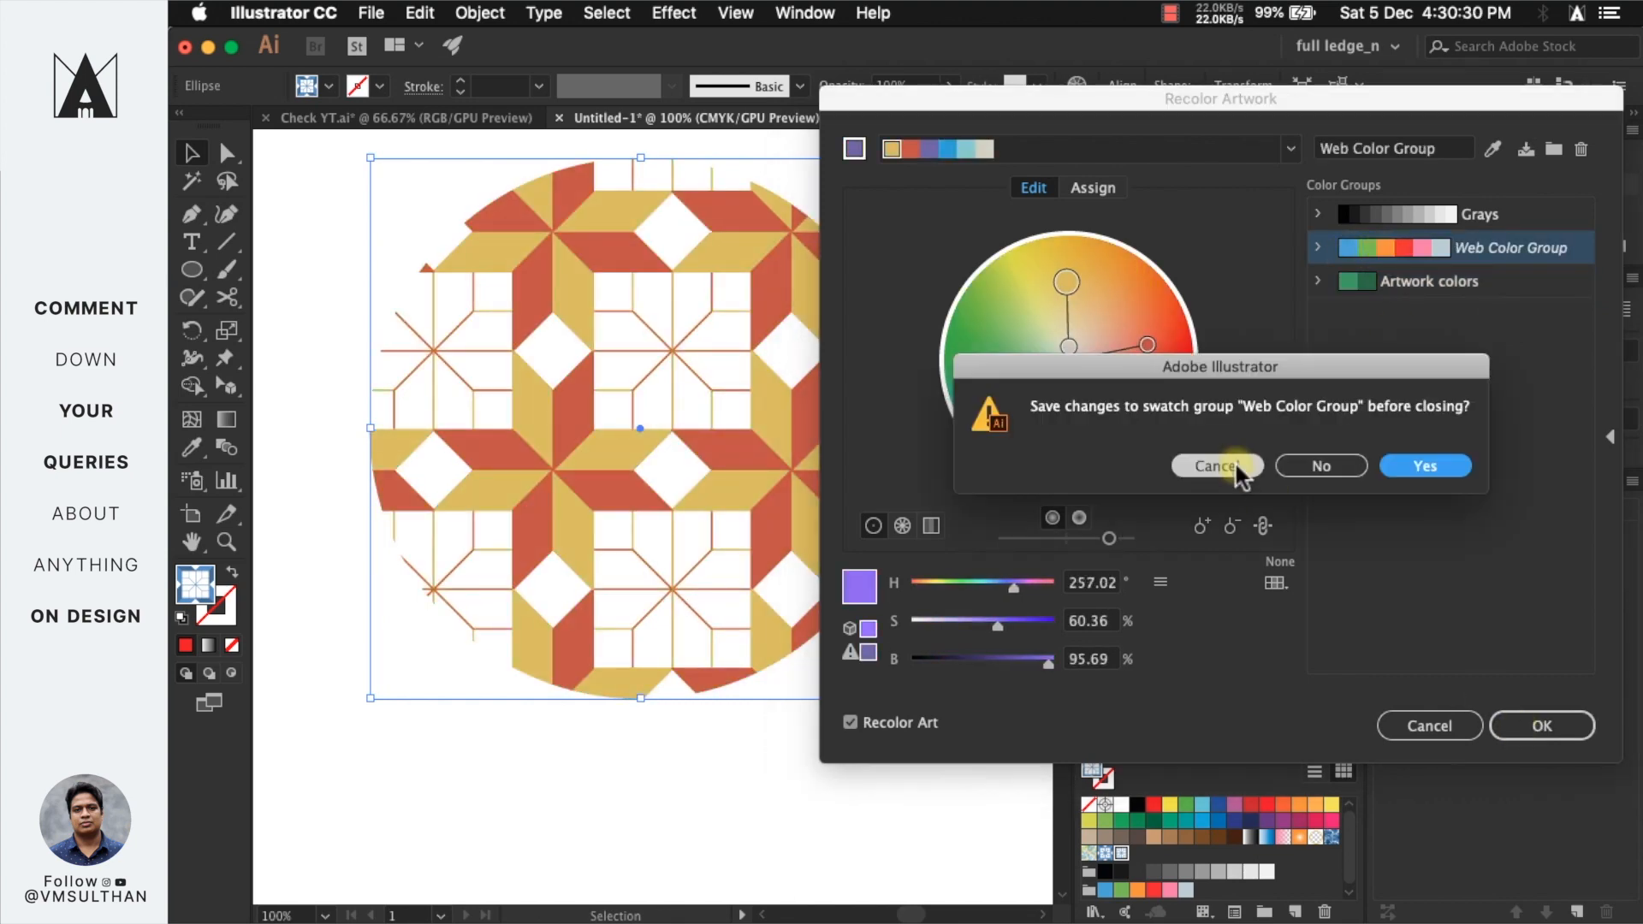
{"action": "left_click", "coordinate": [1238, 467]}
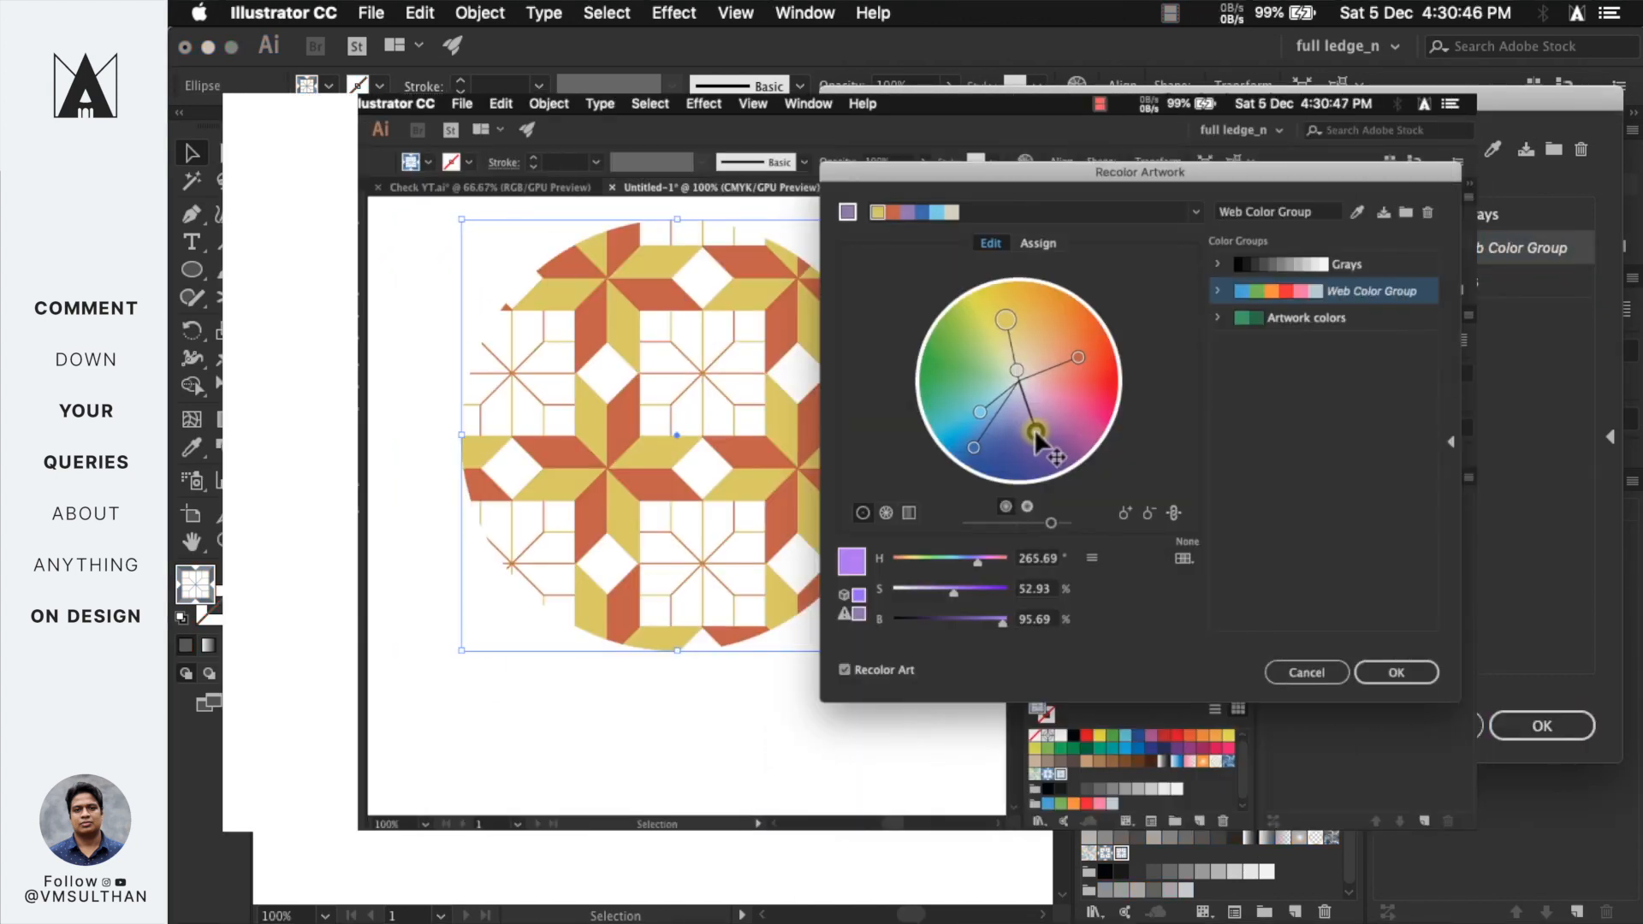
- Fine-tune the linked colors to bring the purple to hue 260.91°, and accept the recoloring, saving the changes to Web Color Group
{"action": "left_click_drag", "start_coordinate": [1035, 433], "coordinate": [1034, 433]}
{"action": "left_click_drag", "start_coordinate": [1034, 433], "coordinate": [1031, 434]}
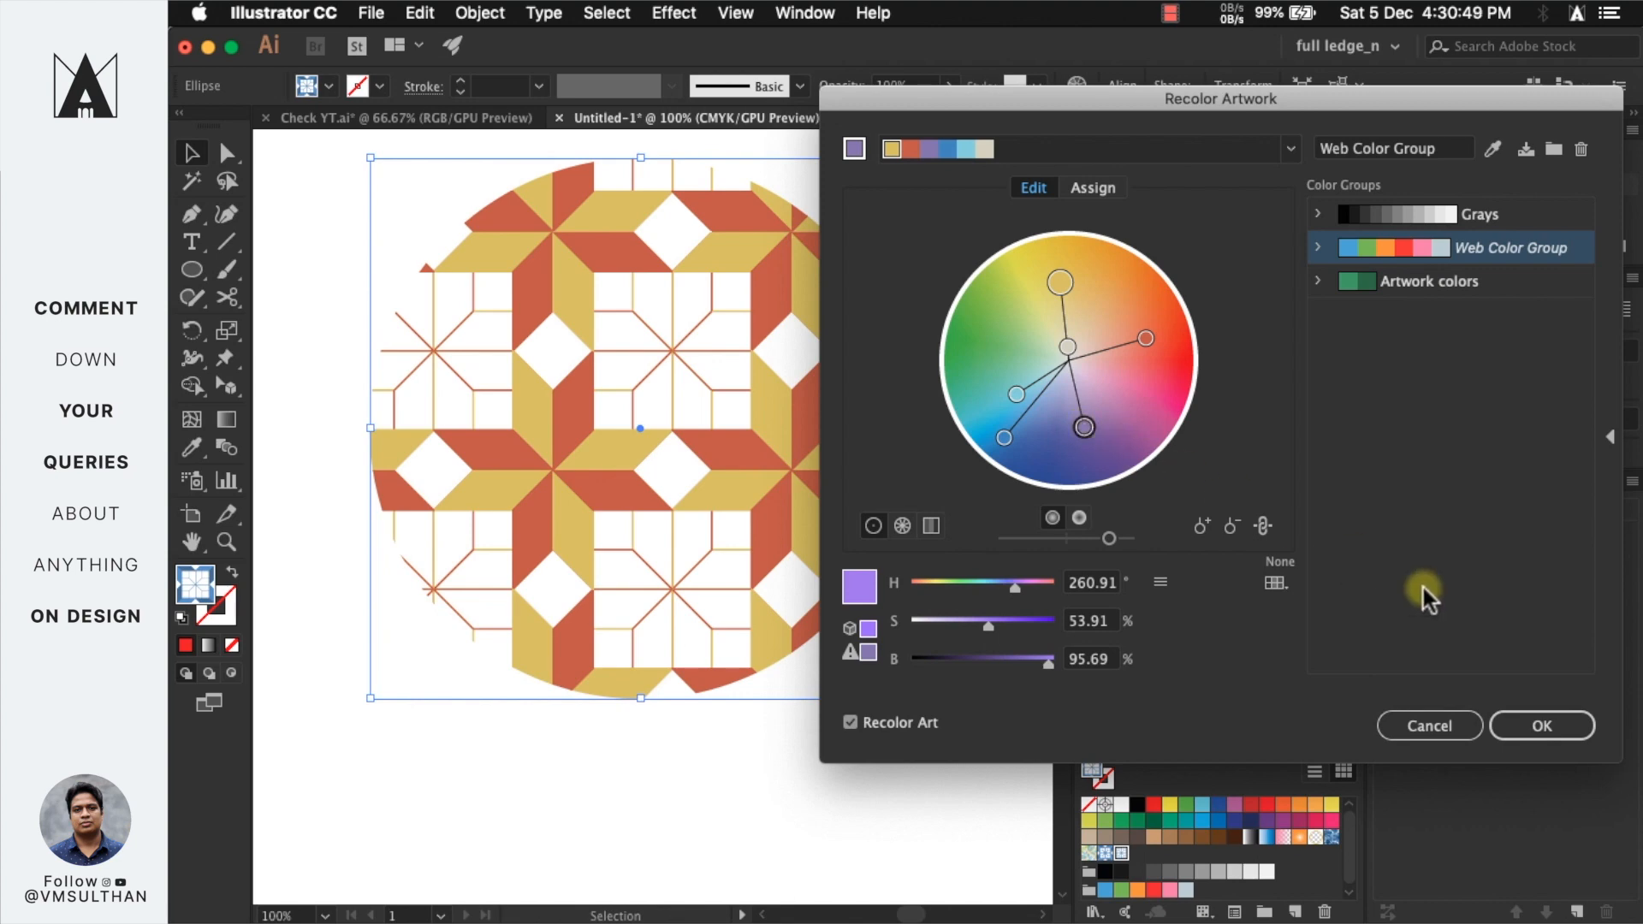
{"action": "left_click", "coordinate": [1542, 727]}
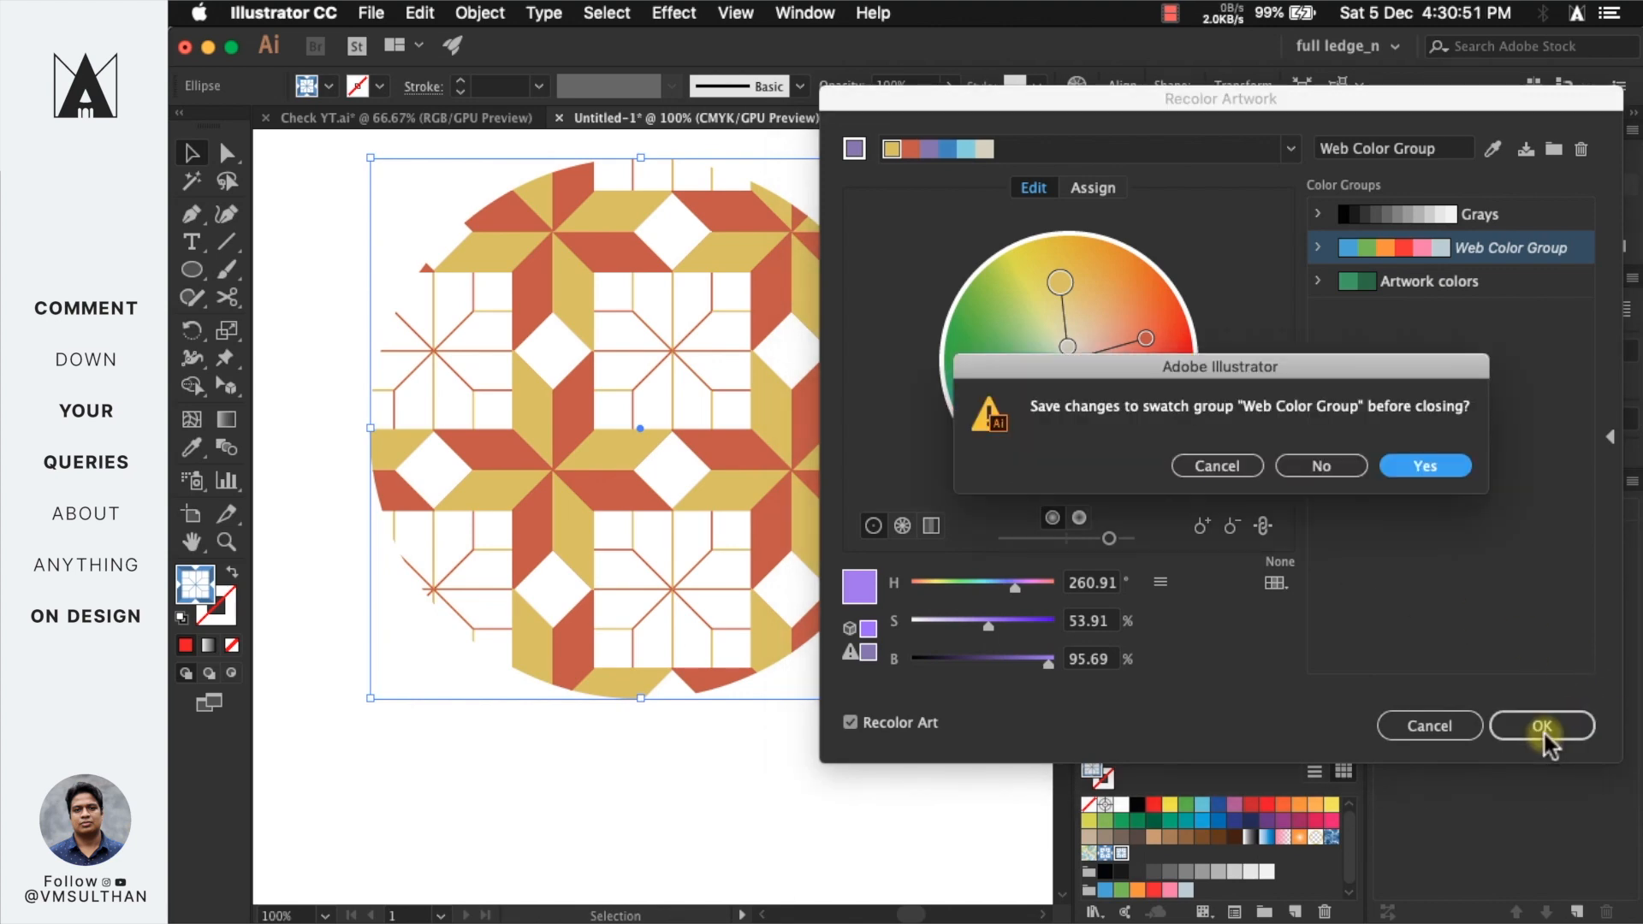
{"action": "left_click", "coordinate": [1425, 465]}
- Reposition the blue patterned rectangle near the artboard's upper edge, keeping a gap between it and the recolored circle, and deselect it
{"action": "key", "text": "ctrl+minus"}
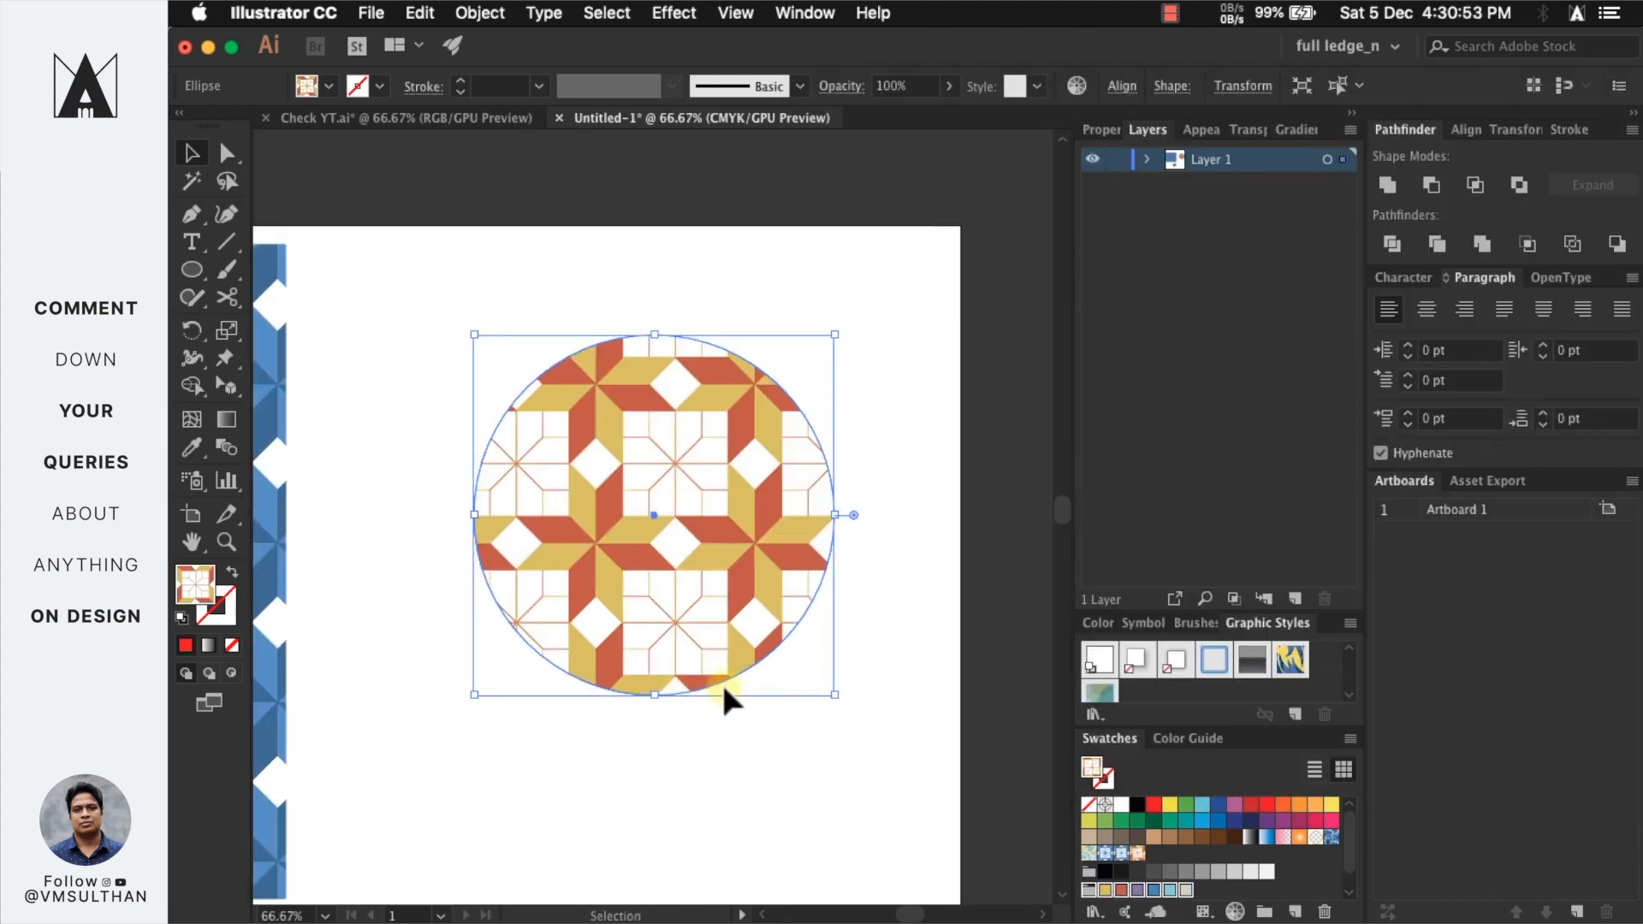
{"action": "left_click", "coordinate": [777, 642], "text": "alt+super"}
{"action": "left_click_drag", "start_coordinate": [777, 642], "coordinate": [842, 470]}
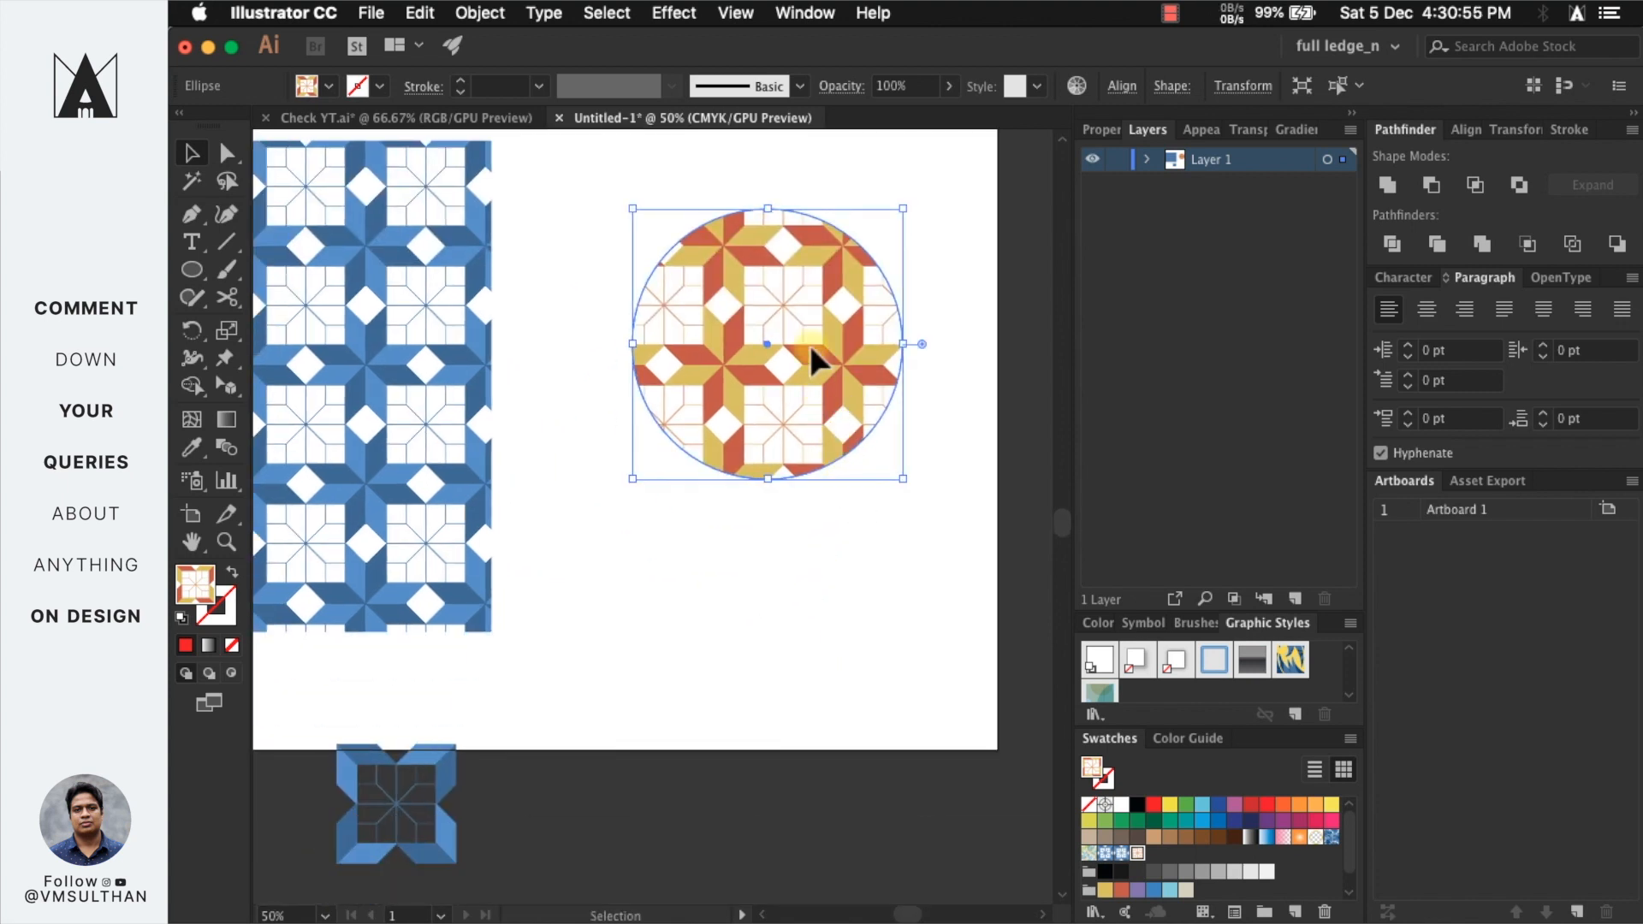
{"action": "left_click_drag", "start_coordinate": [816, 363], "coordinate": [823, 408]}
{"action": "scroll", "coordinate": [855, 466], "scroll_direction": "down", "scroll_amount": 2}
{"action": "left_click_drag", "start_coordinate": [864, 496], "coordinate": [748, 487]}
{"action": "scroll", "coordinate": [789, 418], "scroll_direction": "up", "scroll_amount": 2}
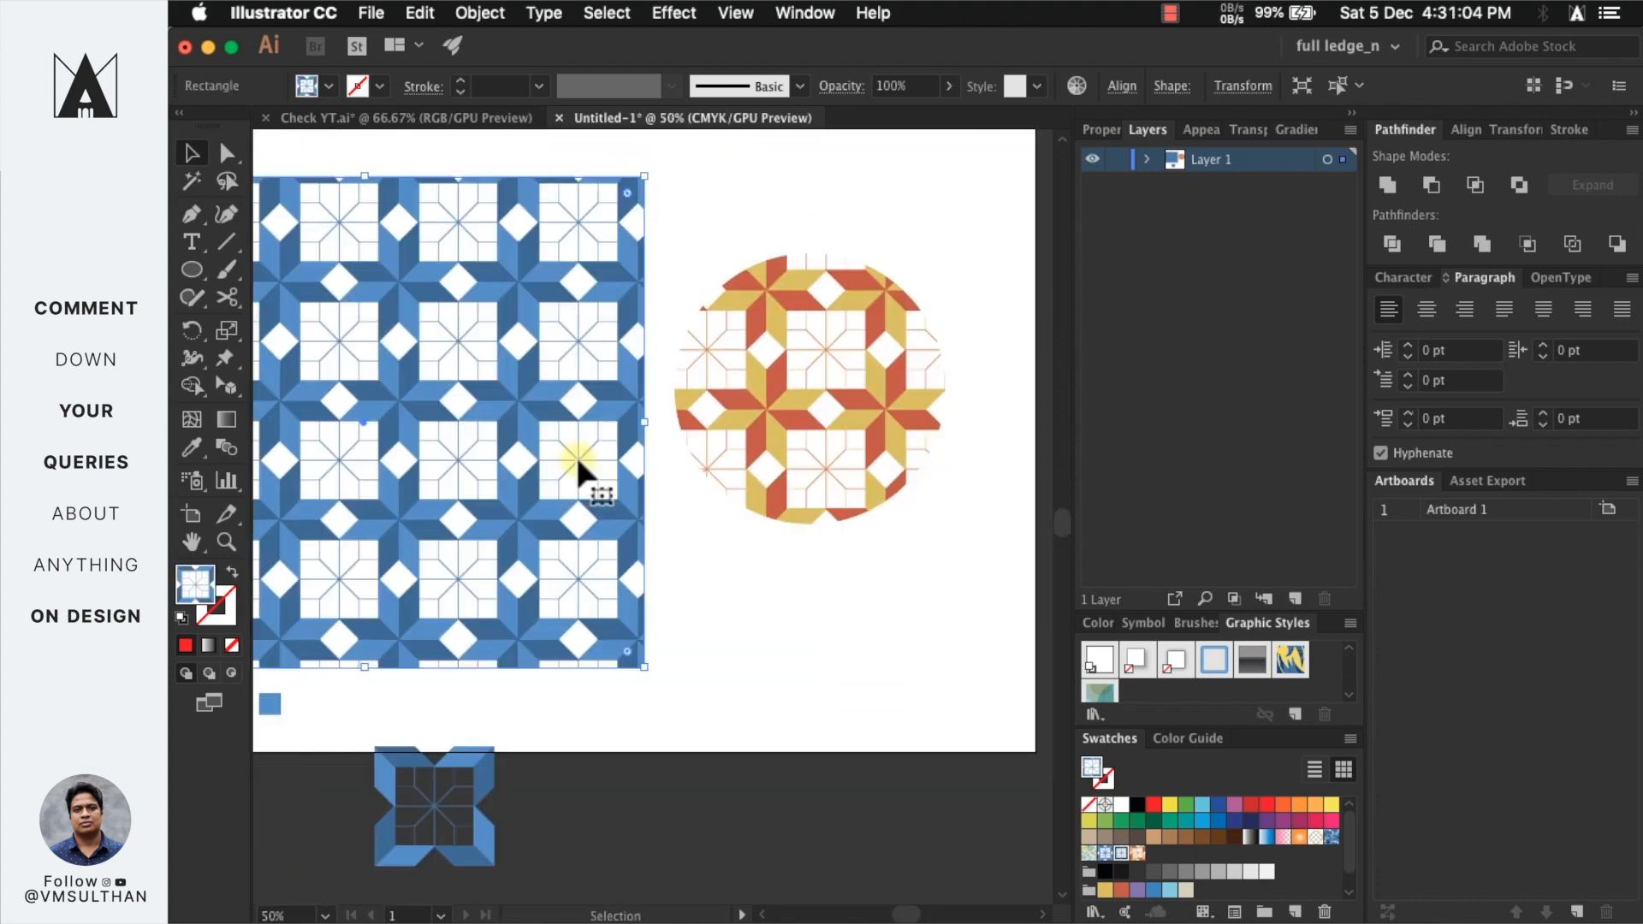
{"action": "left_click_drag", "start_coordinate": [565, 327], "coordinate": [519, 294]}
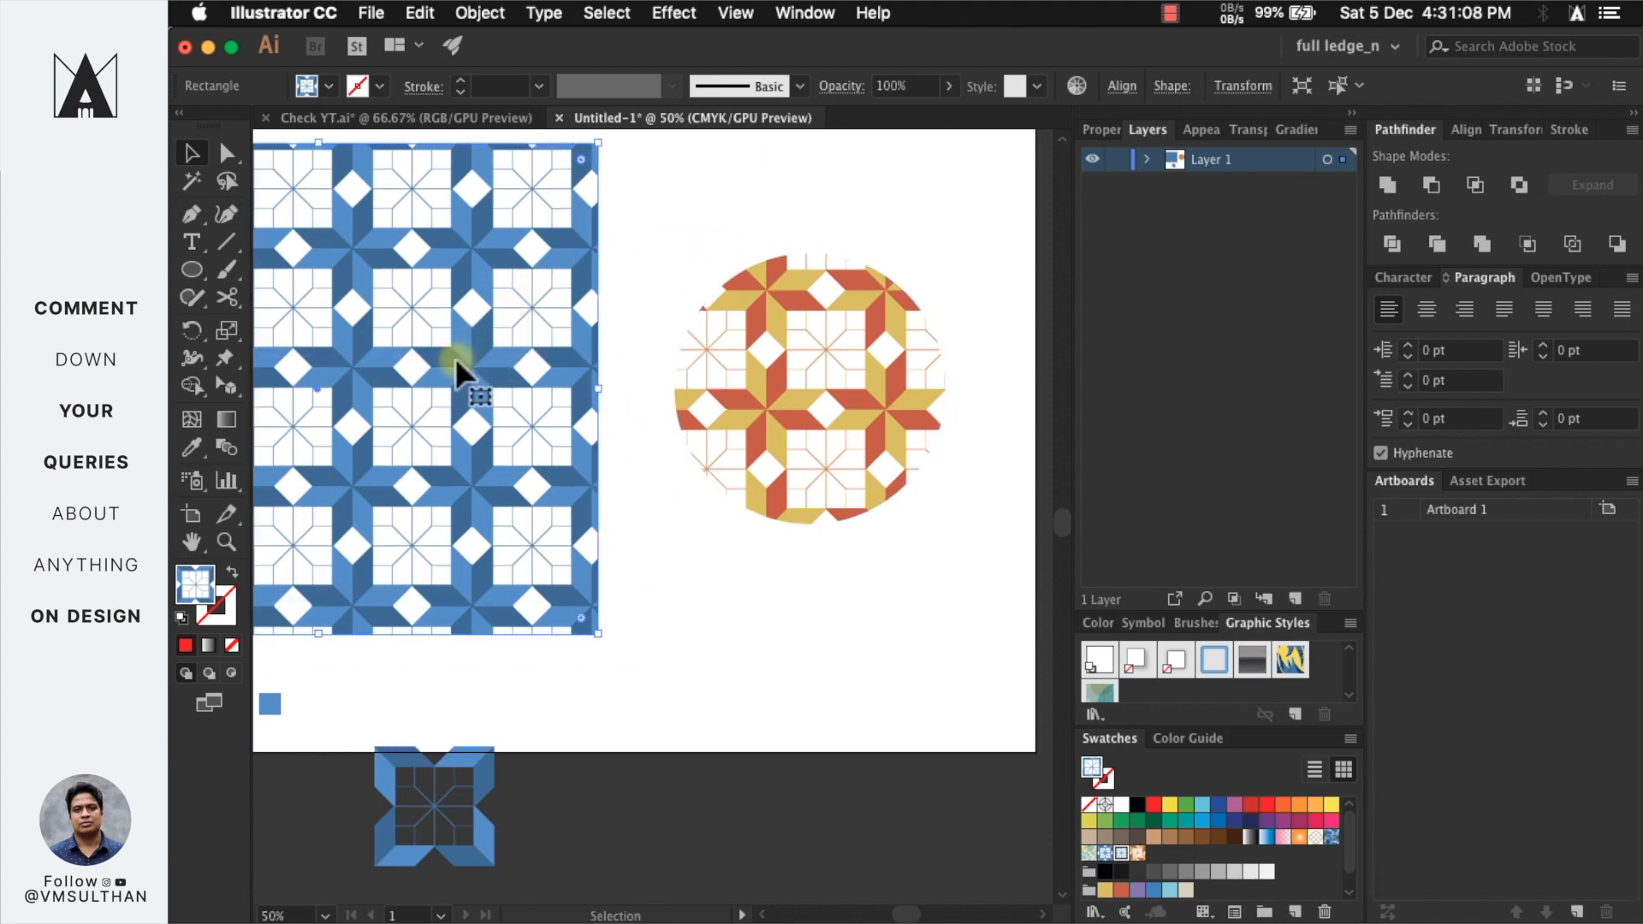
{"action": "left_click", "coordinate": [665, 593]}
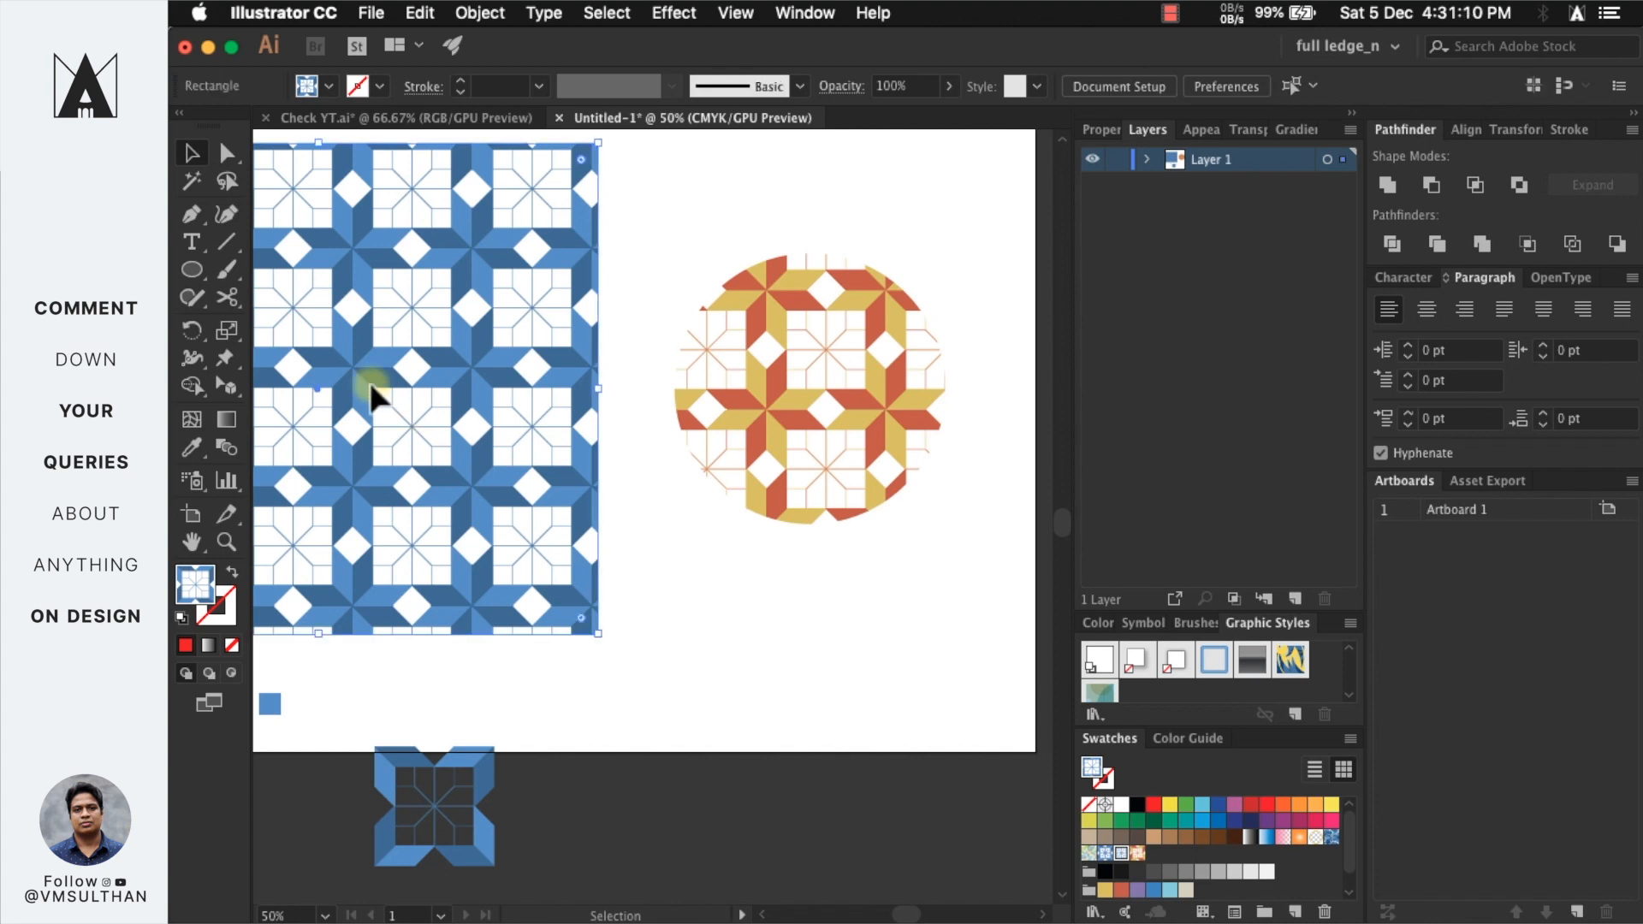
- Apply the circle's gold and red pattern fill to the large blue rectangle with the Eyedropper and deselect it
{"action": "left_click", "coordinate": [367, 378]}
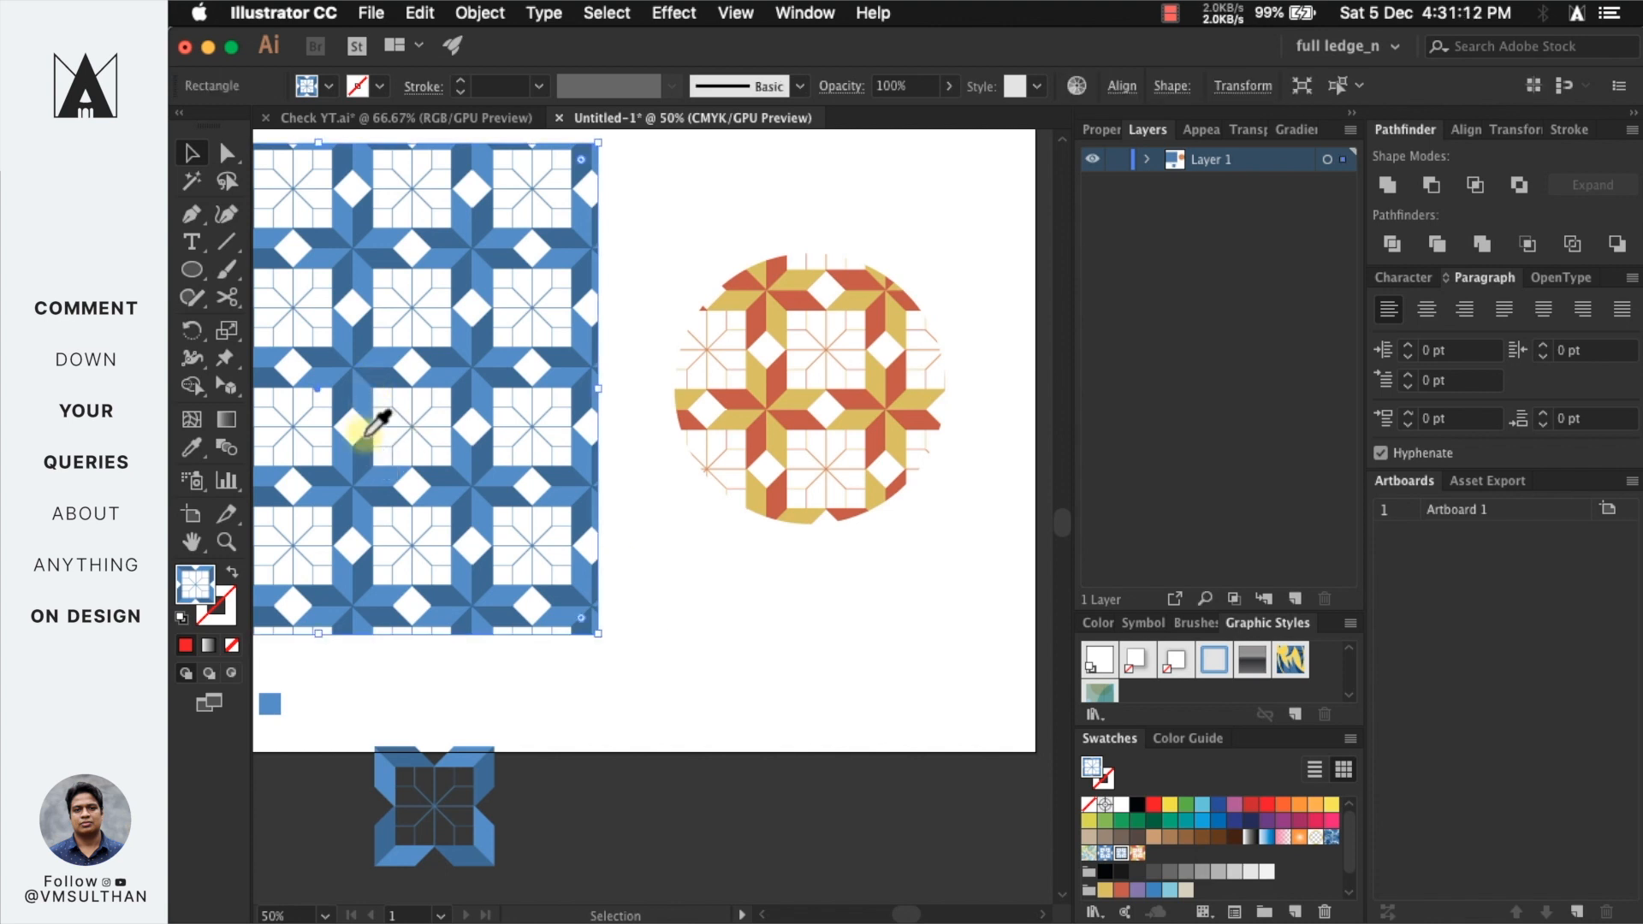
{"action": "key", "text": "i"}
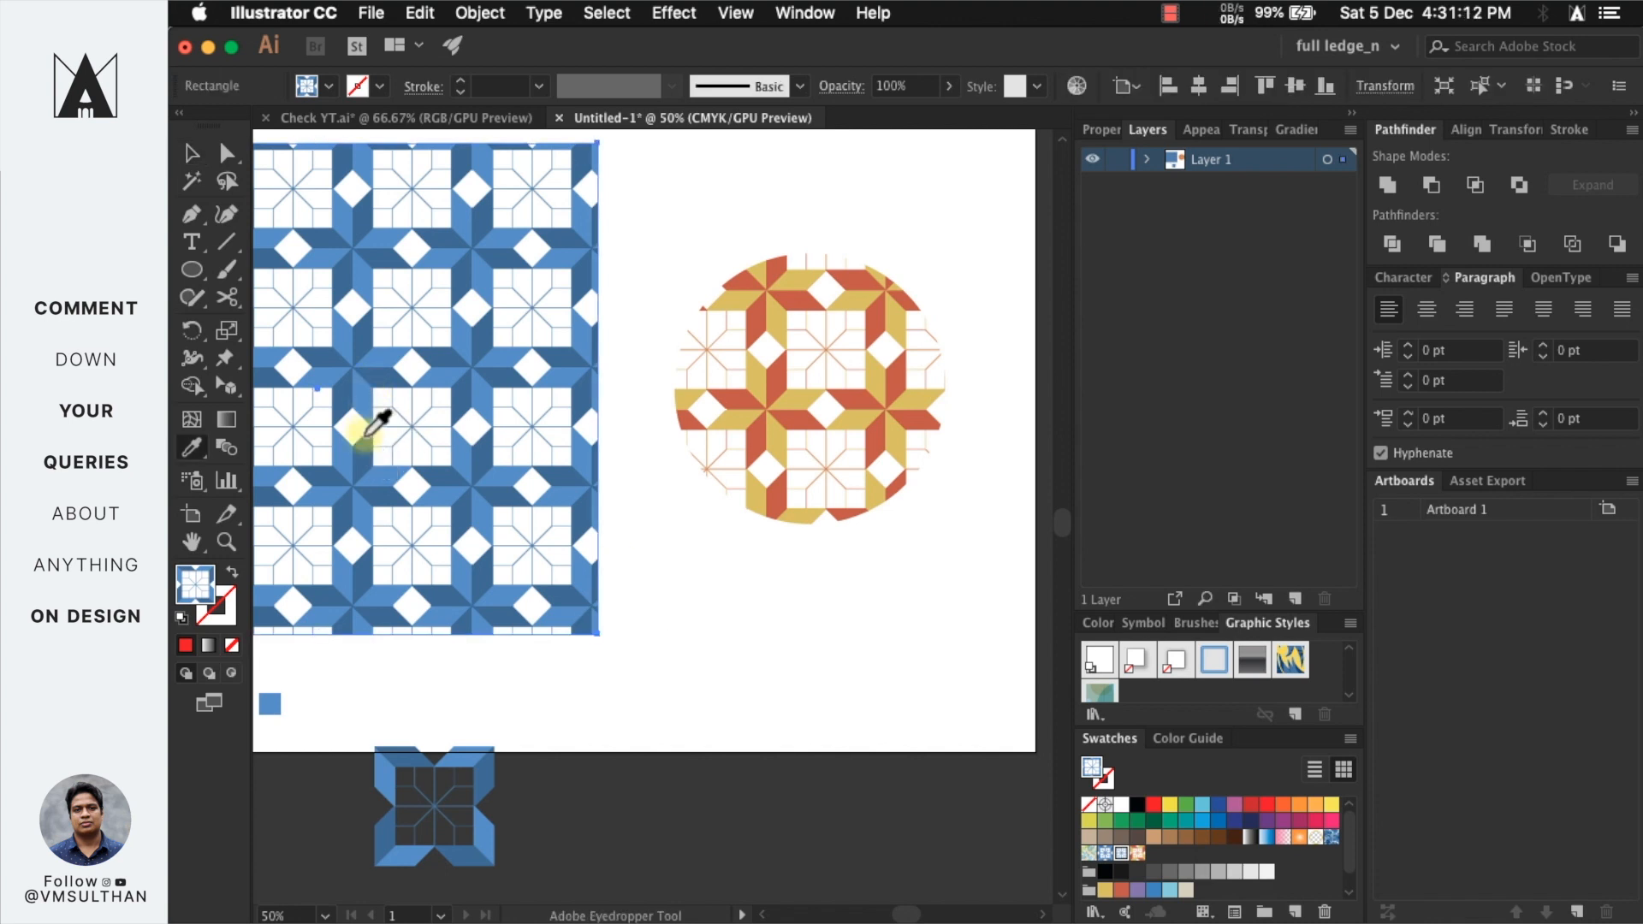
{"action": "left_click", "coordinate": [784, 311]}
{"action": "key", "text": "v"}
{"action": "left_click", "coordinate": [640, 446]}
{"action": "scroll", "coordinate": [517, 514], "scroll_direction": "up", "scroll_amount": 1}
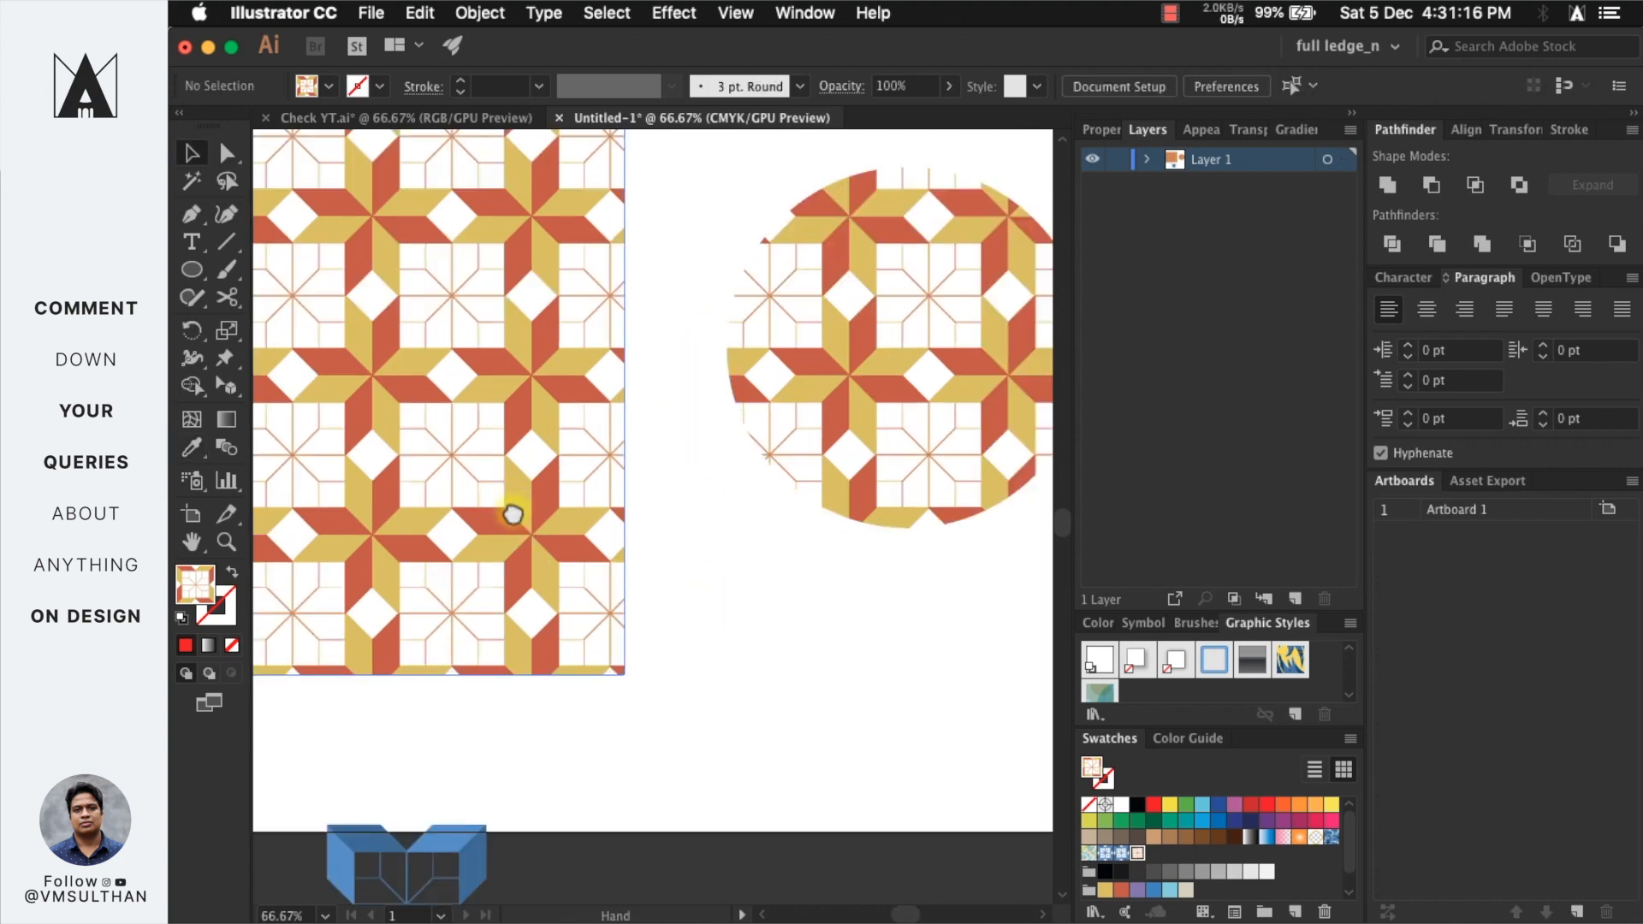
{"action": "scroll", "coordinate": [531, 520], "scroll_direction": "down", "scroll_amount": 2}
{"action": "scroll", "coordinate": [777, 505], "scroll_direction": "up", "scroll_amount": 1}
{"action": "scroll", "coordinate": [766, 513], "scroll_direction": "down", "scroll_amount": 1}
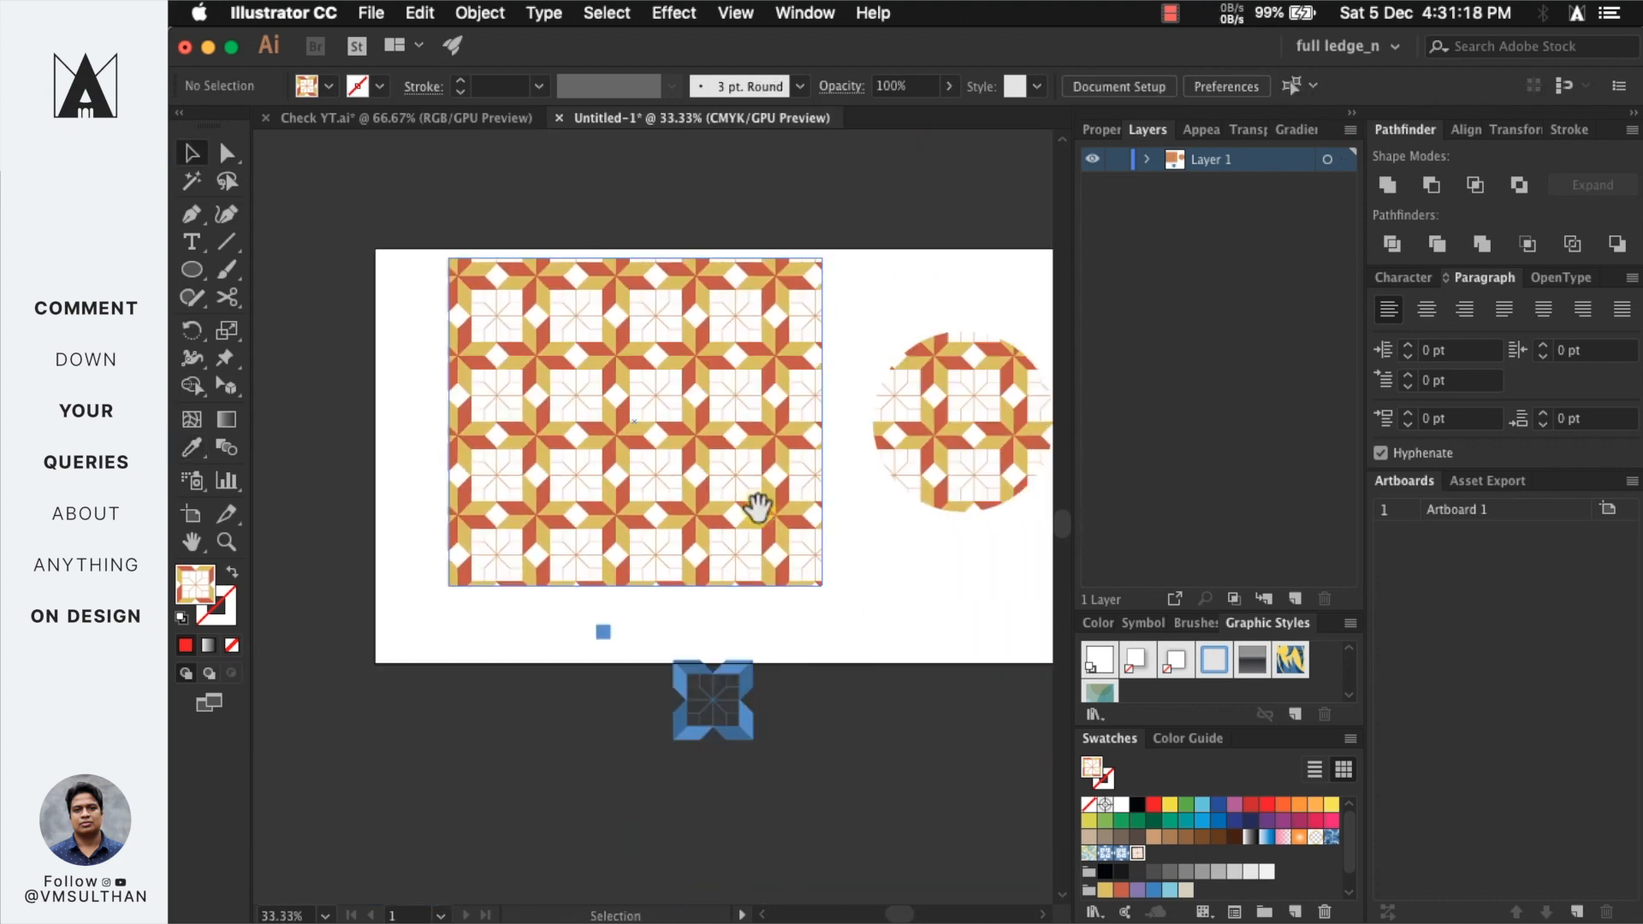